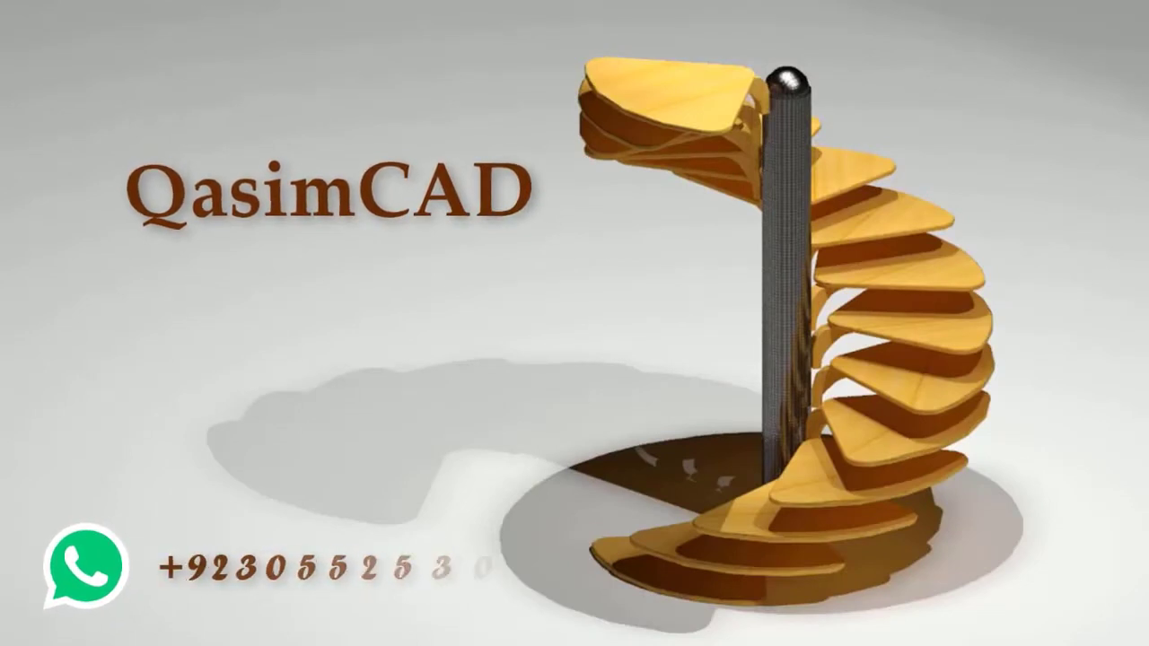
Step: Draw a circle of radius 0.5 in the drawing area
key(Return)
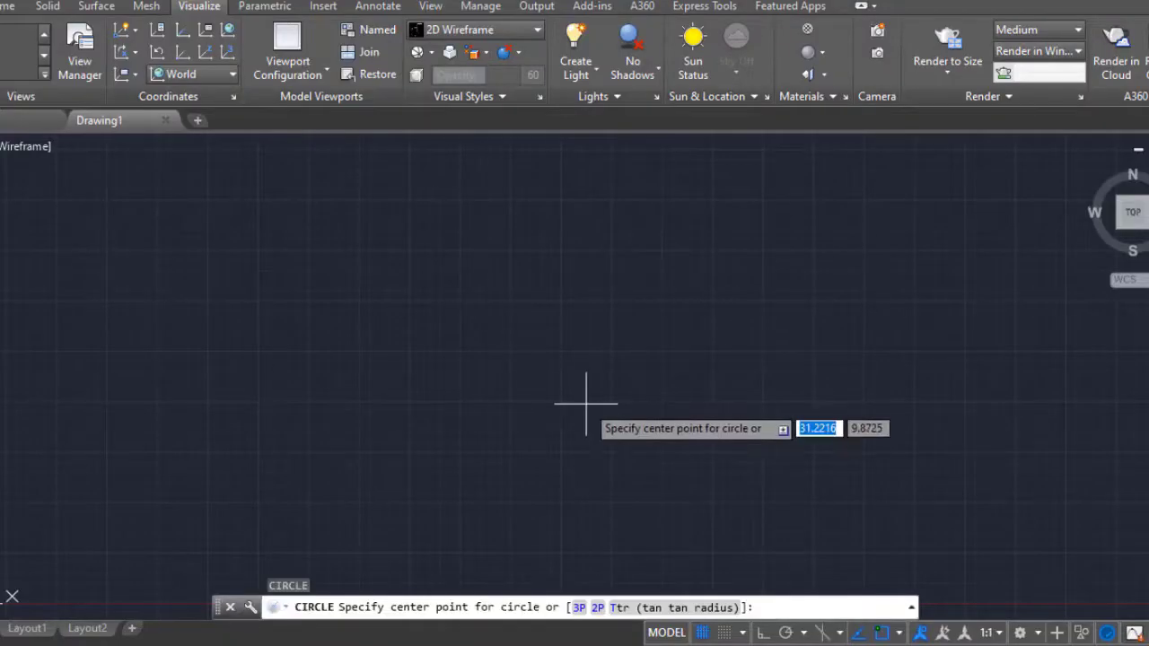
click(564, 324)
text(.5)
key(Return)
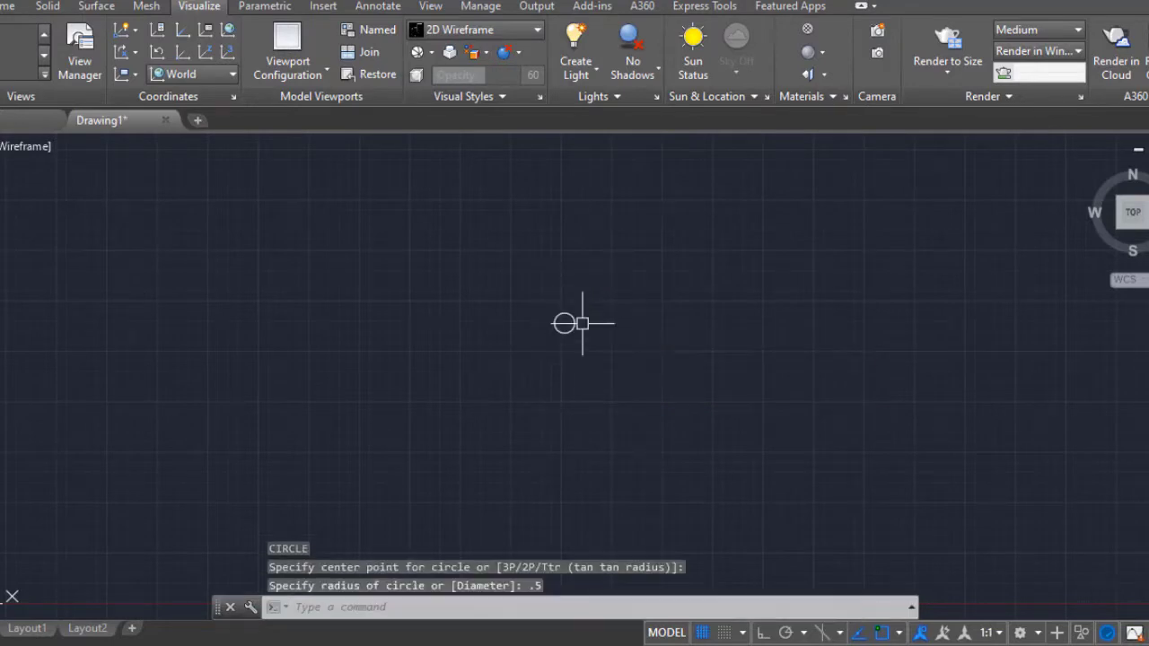
Step: Offset the small circle outward by 3, then offset the new circle outward by 1
text(o)
key(Return)
click(576, 322)
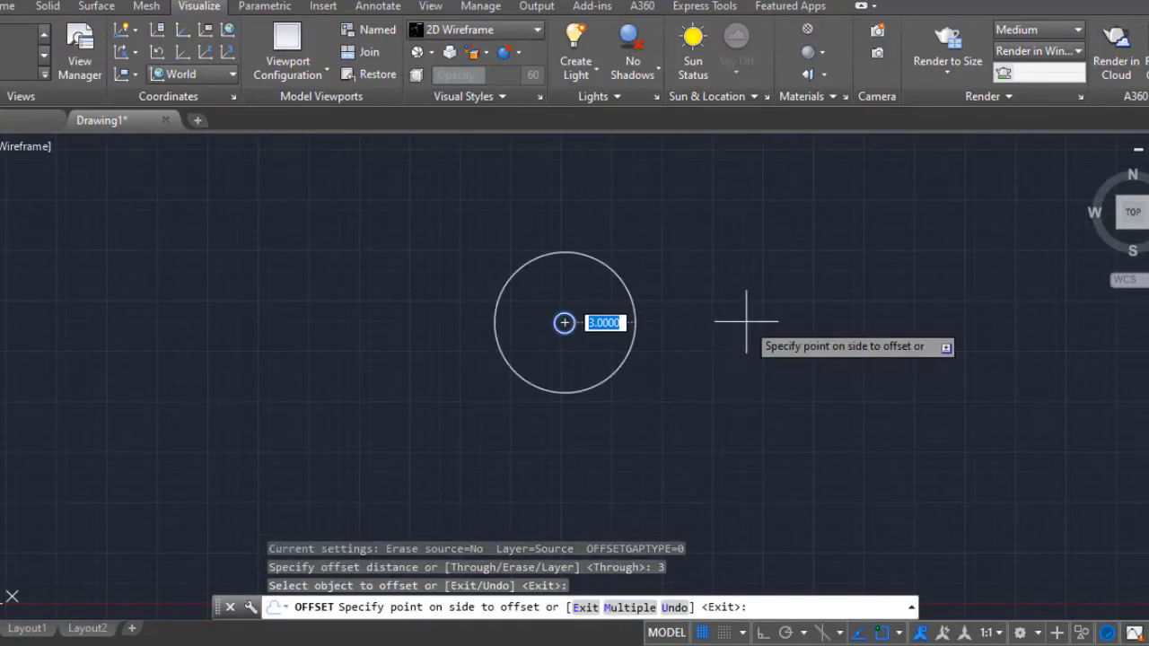
click(746, 321)
key(Return)
key(Return)
text(1)
key(Return)
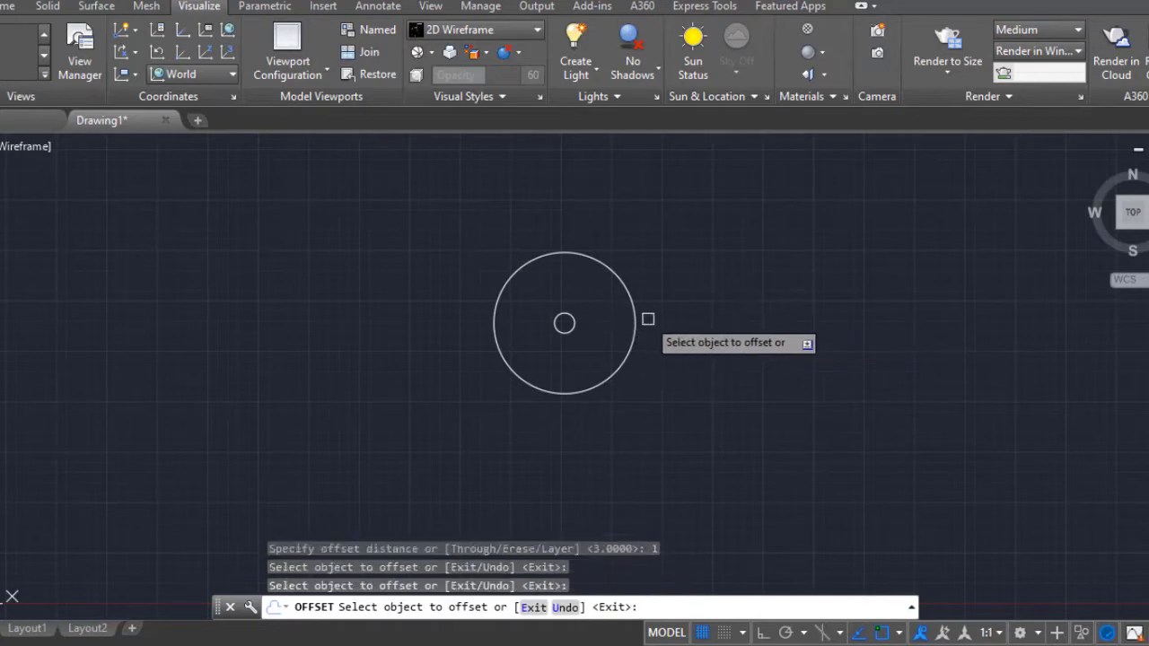
click(635, 322)
click(778, 325)
key(Escape)
Step: Offset the outer circle by 6, then by 1, and orbit into a tilted 3D view
key(Return)
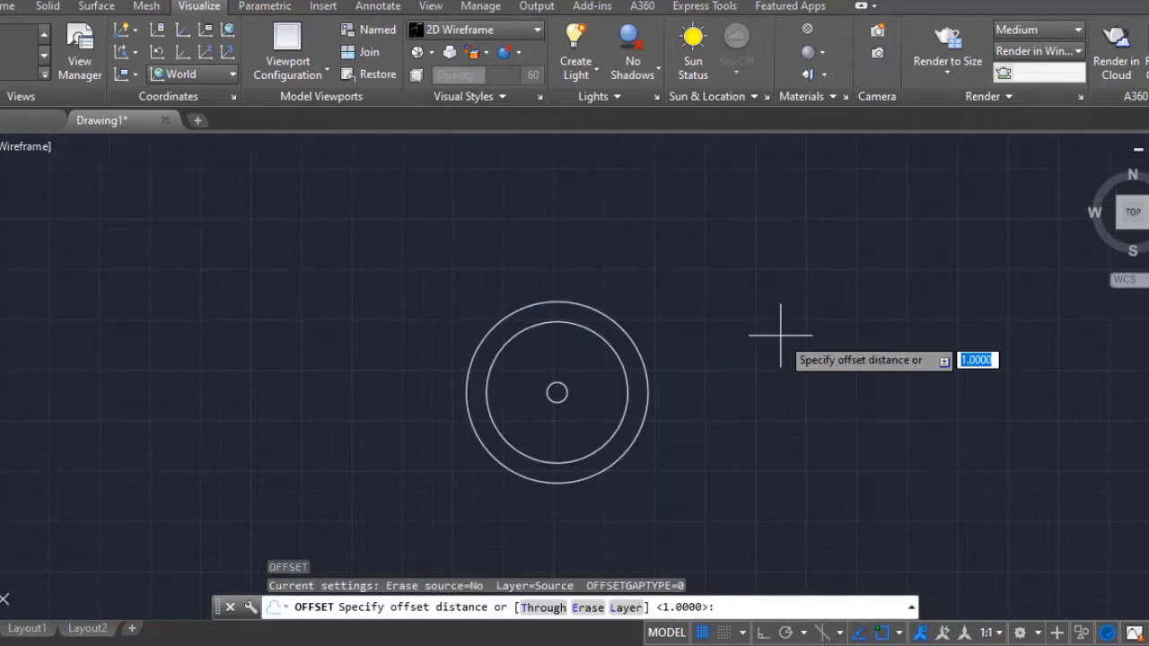
text(6)
key(Return)
click(643, 354)
click(886, 327)
key(Return)
key(Return)
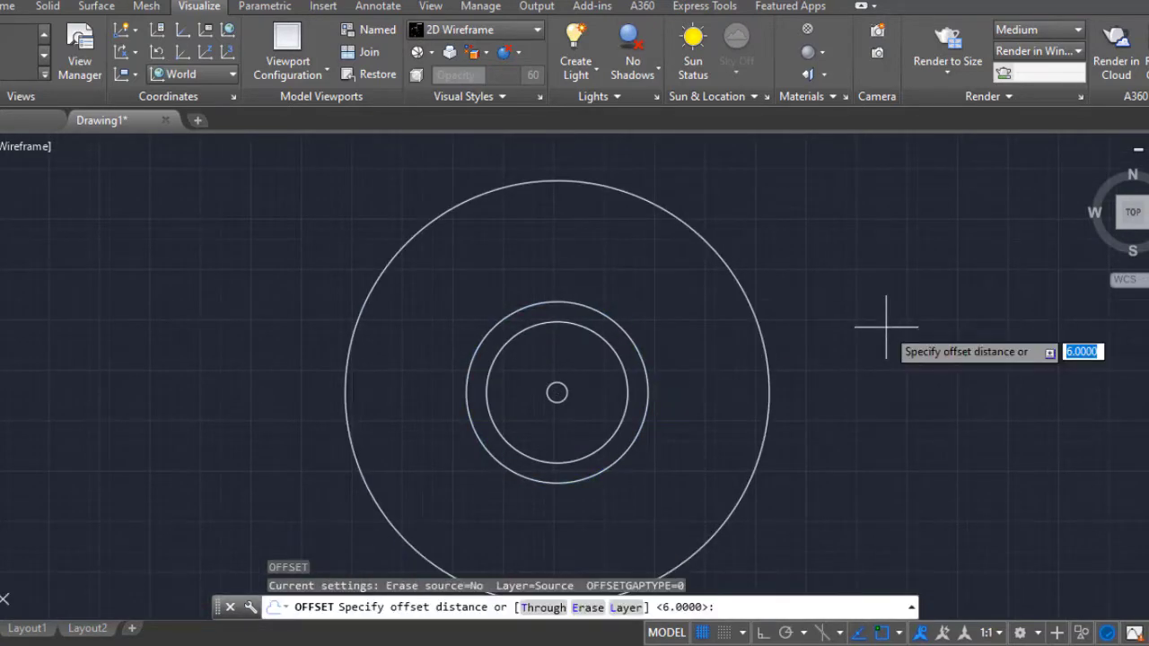
text(1)
key(Return)
click(768, 359)
click(952, 328)
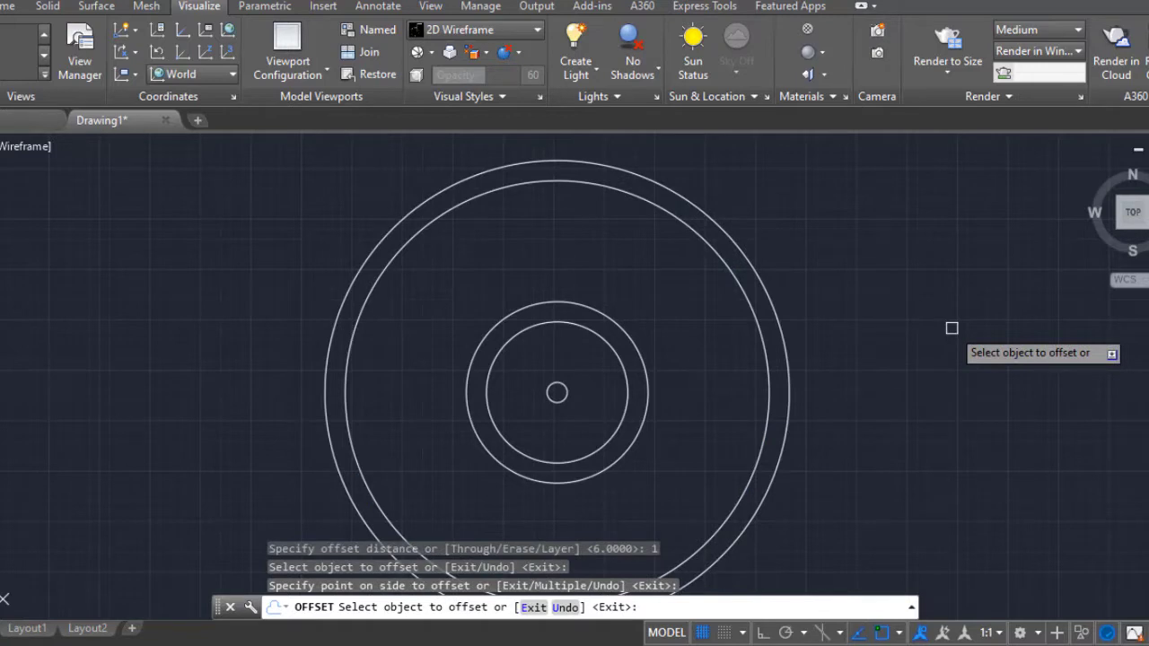
scroll(951, 328, down, 2)
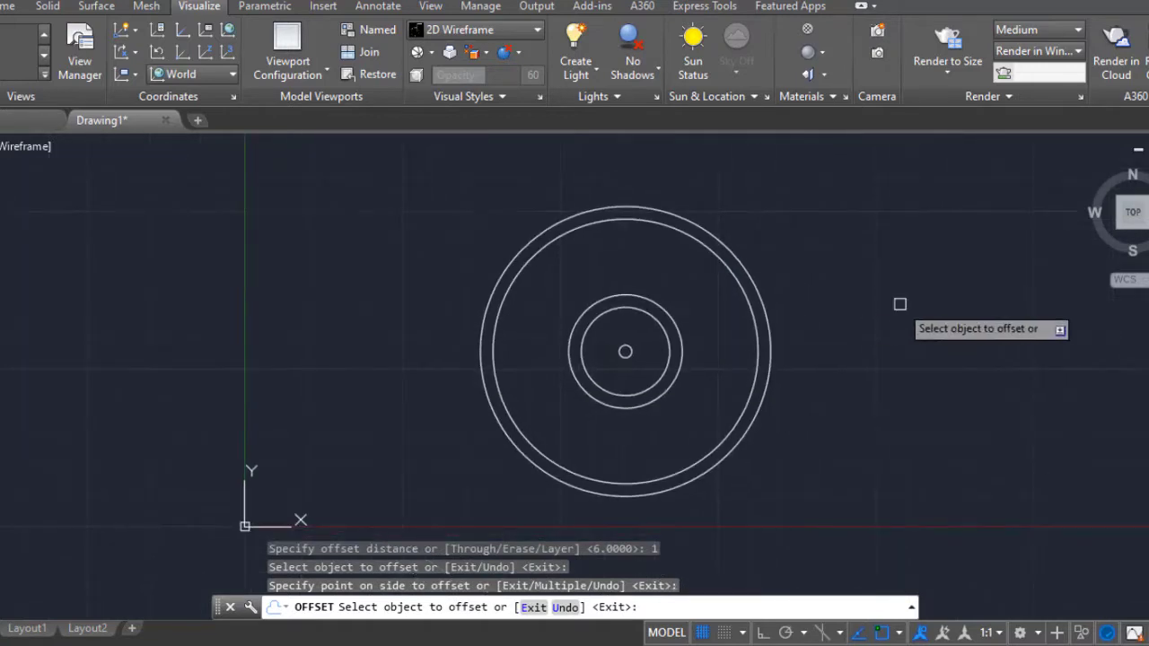
key(Escape)
mouse_move(885, 351)
shift+middle_down()
mouse_move(762, 287)
mouse_move(659, 197)
shift+middle_up()
Step: Switch to the Right view, set the UCS to Right, and orbit so circles appear as ellipses
text(ro)
key(Escape)
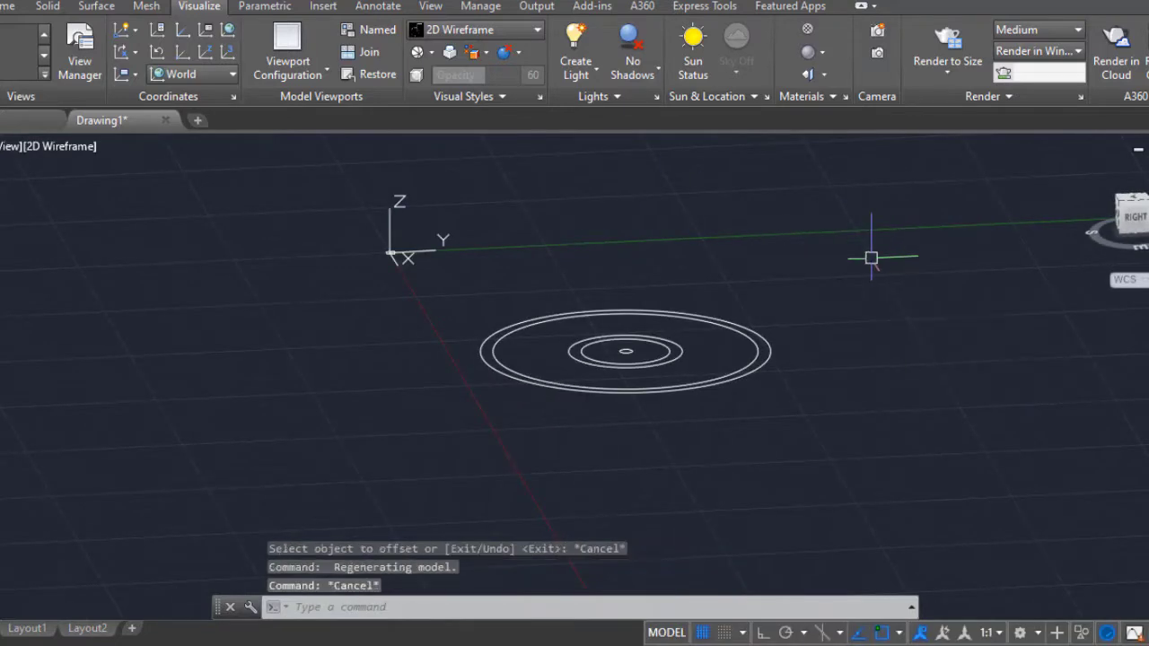
click(1133, 216)
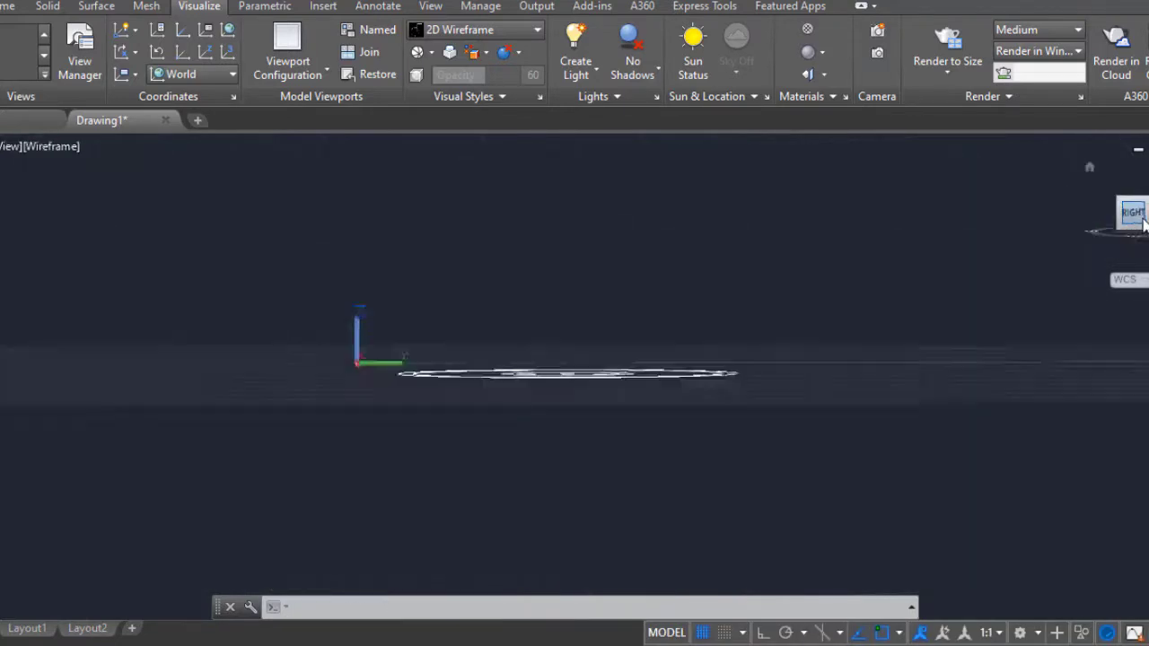
click(7, 5)
click(592, 75)
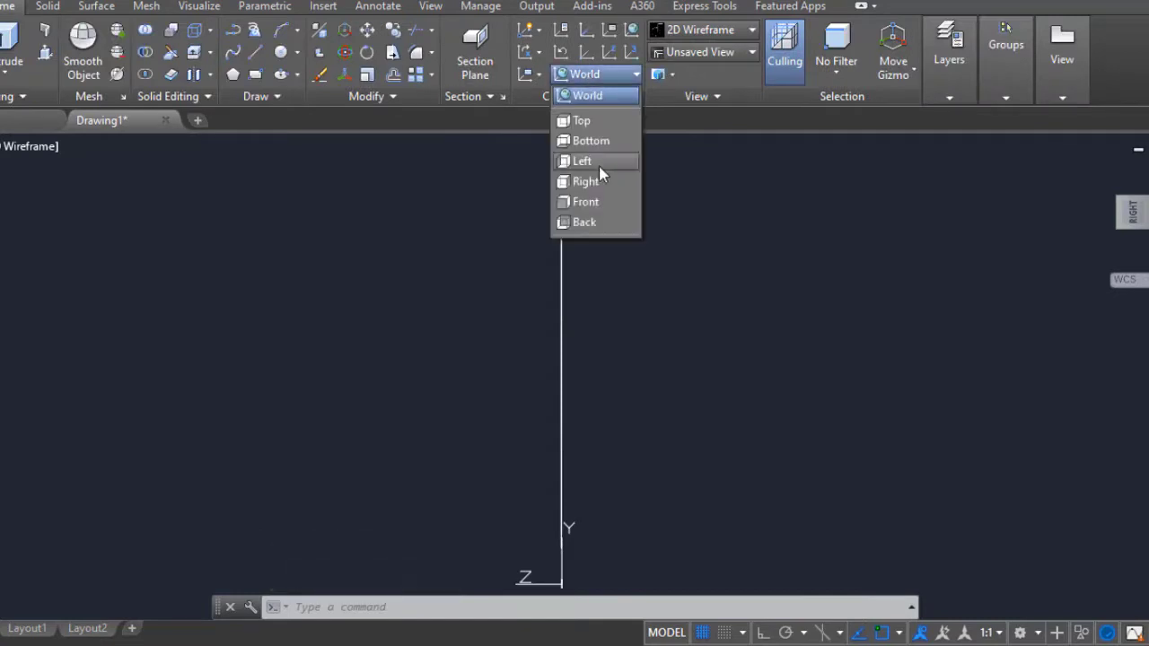
click(597, 180)
shift+middle_drag(607, 311, 615, 306)
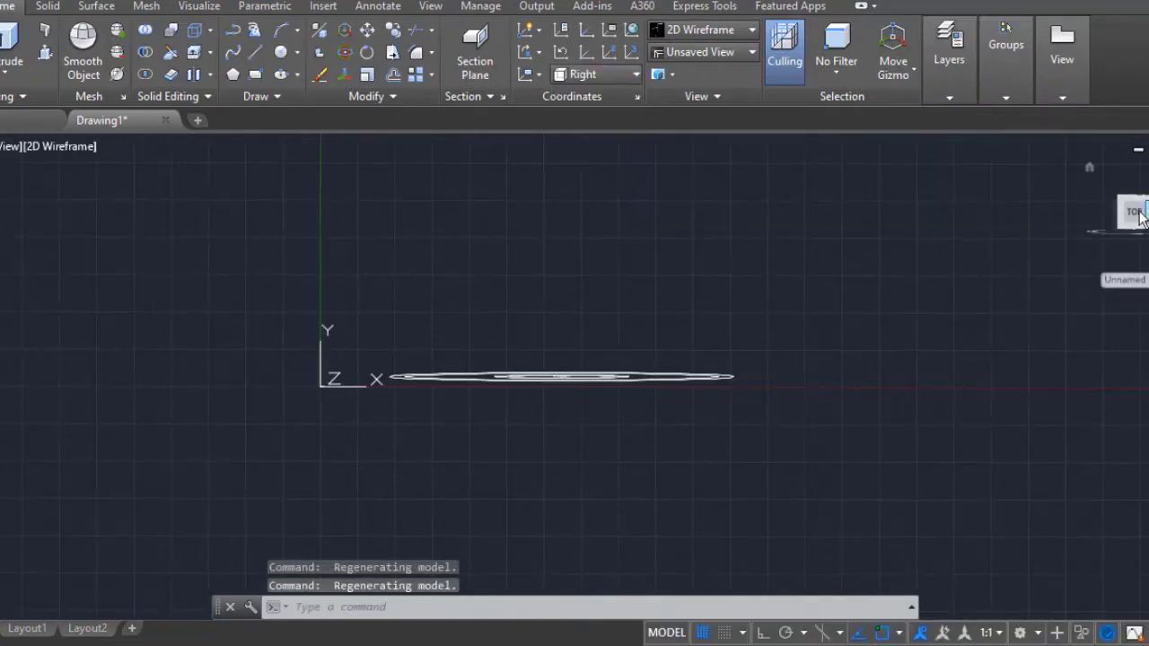
shift+middle_drag(734, 355, 886, 366)
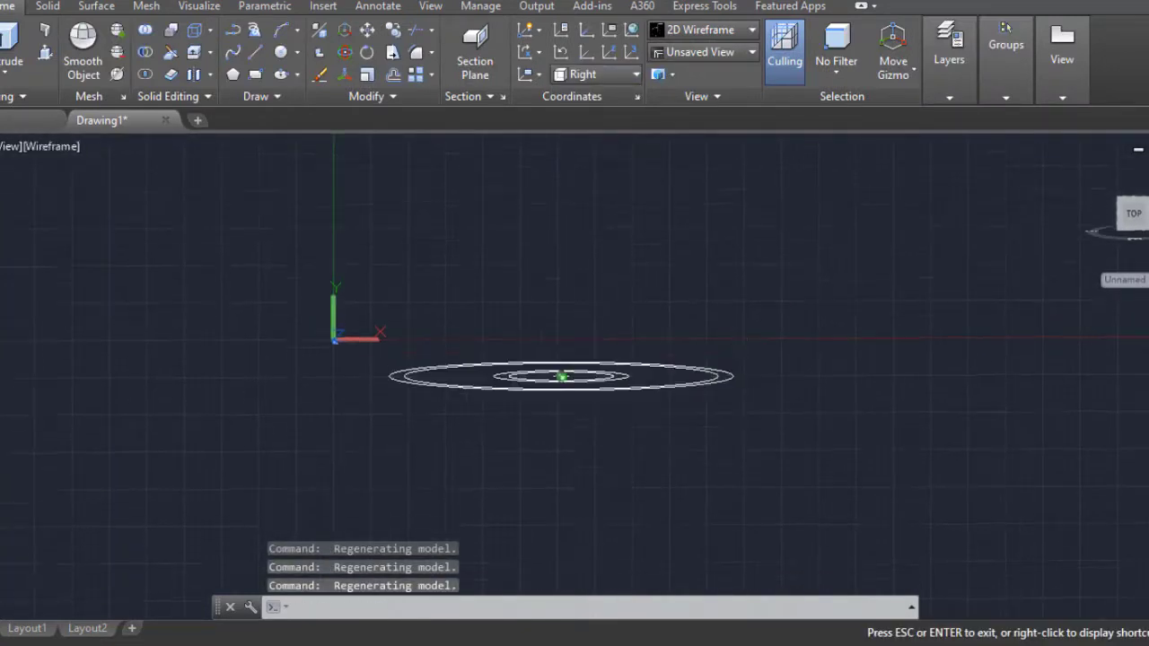
Step: Move the outer circle 1 unit vertically with ortho on
text(m)
key(Return)
click(817, 387)
key(Return)
click(942, 354)
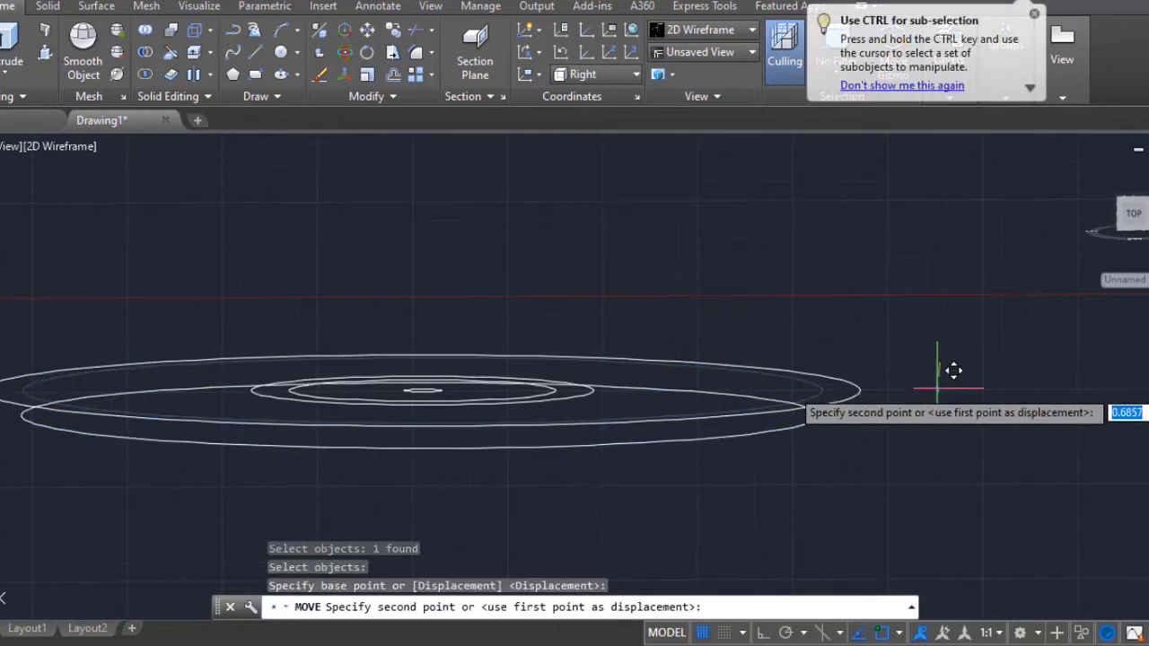
key(F8)
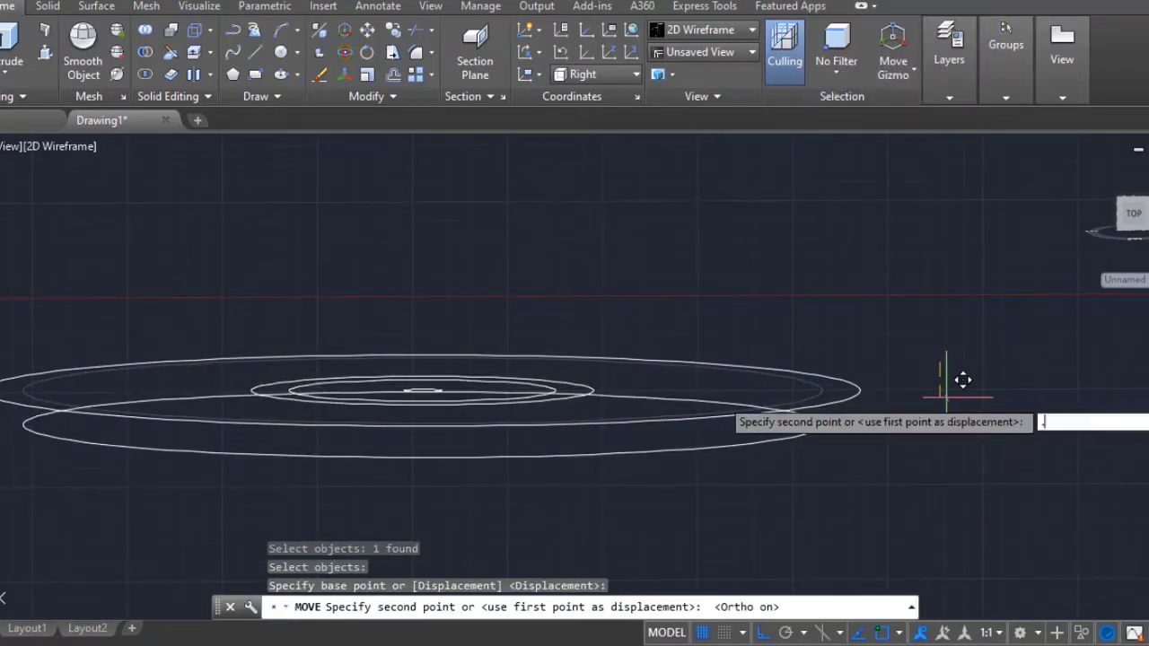
text(1)
key(Return)
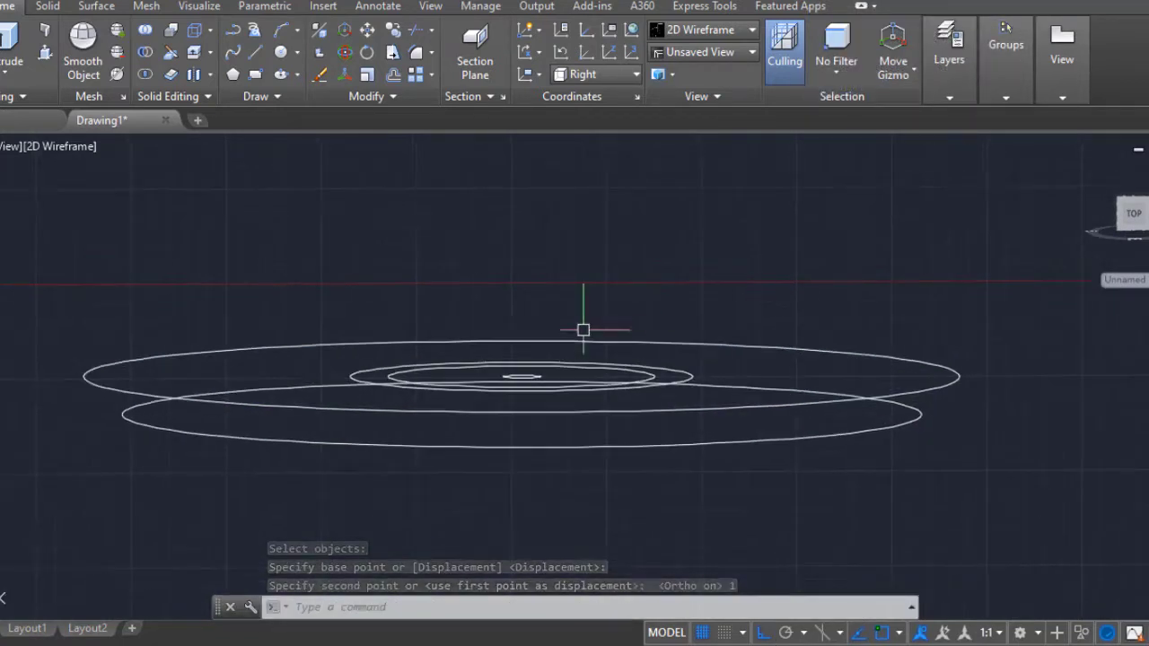
scroll(592, 314, up, 2)
scroll(700, 293, down, 3)
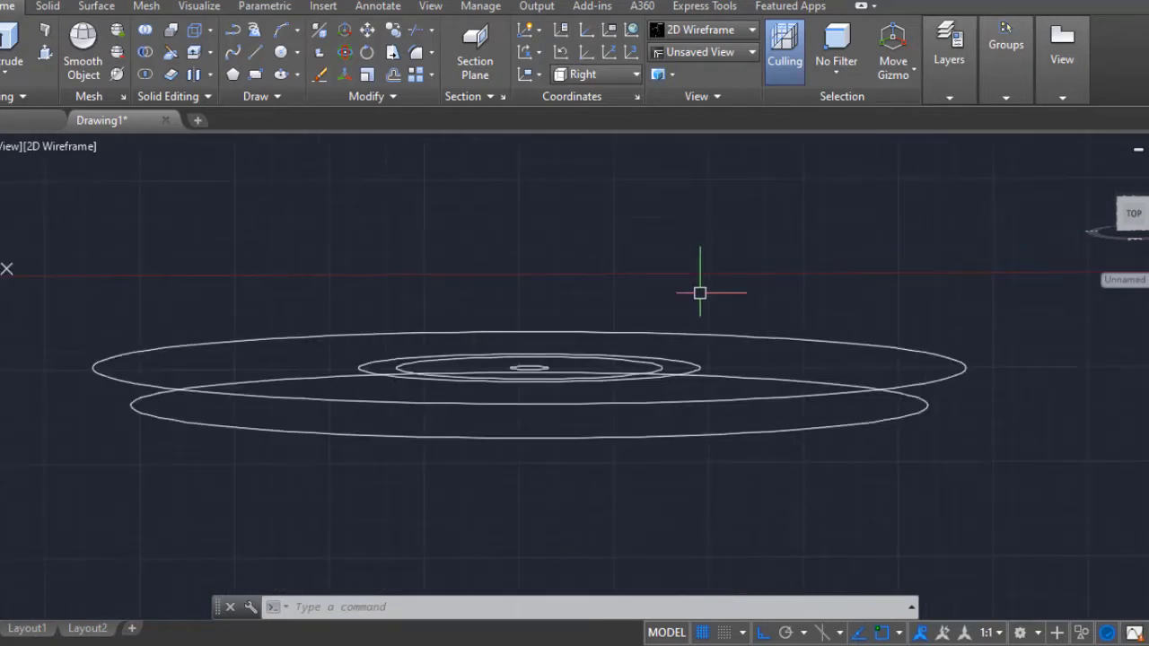
Step: Move another circle down 1.5 units and orbit edge-on
text(m)
key(Return)
click(699, 366)
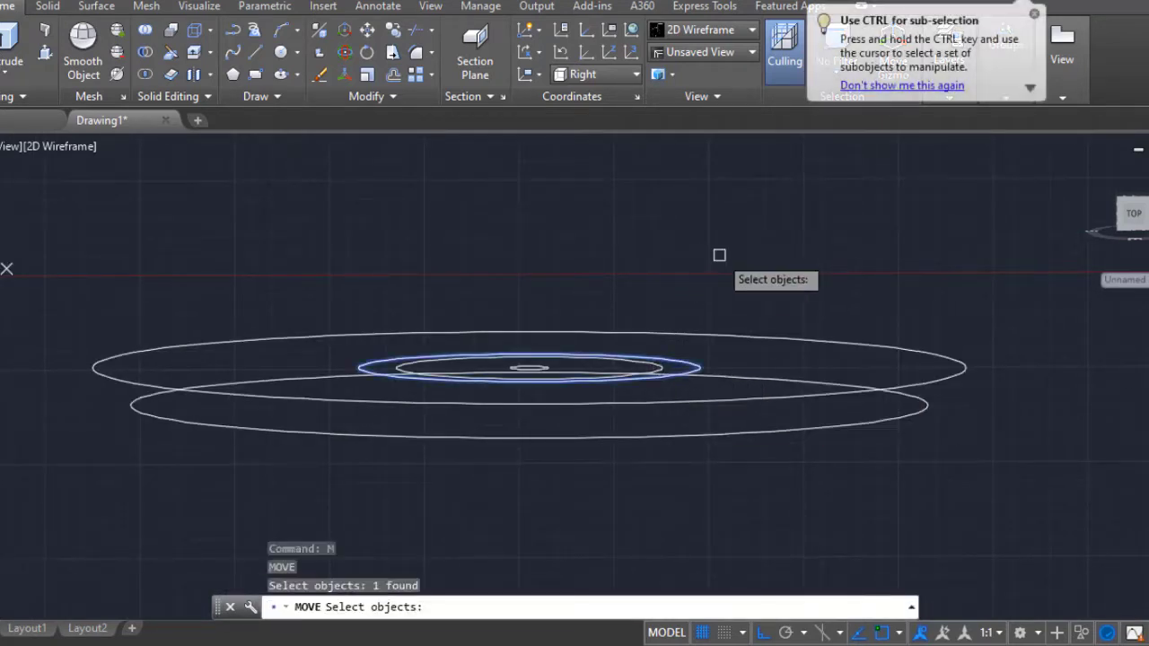
scroll(634, 397, up, 2)
key(Return)
click(790, 201)
text(1.5)
key(Return)
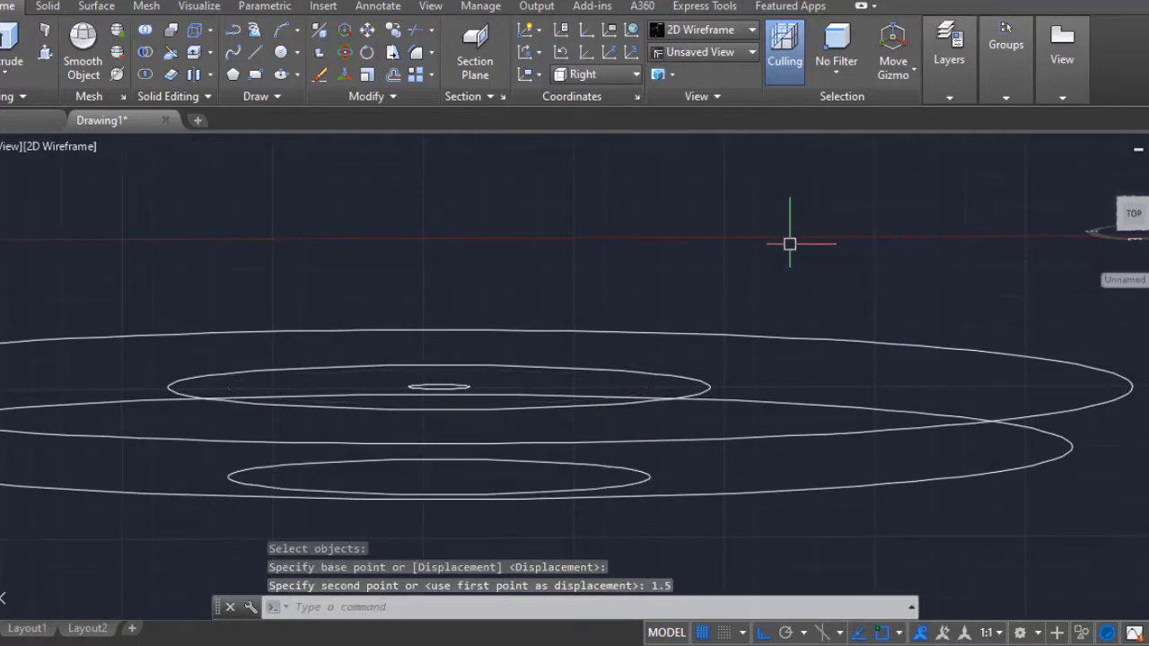
scroll(801, 331, down, 2)
shift+middle_drag(867, 290, 875, 288)
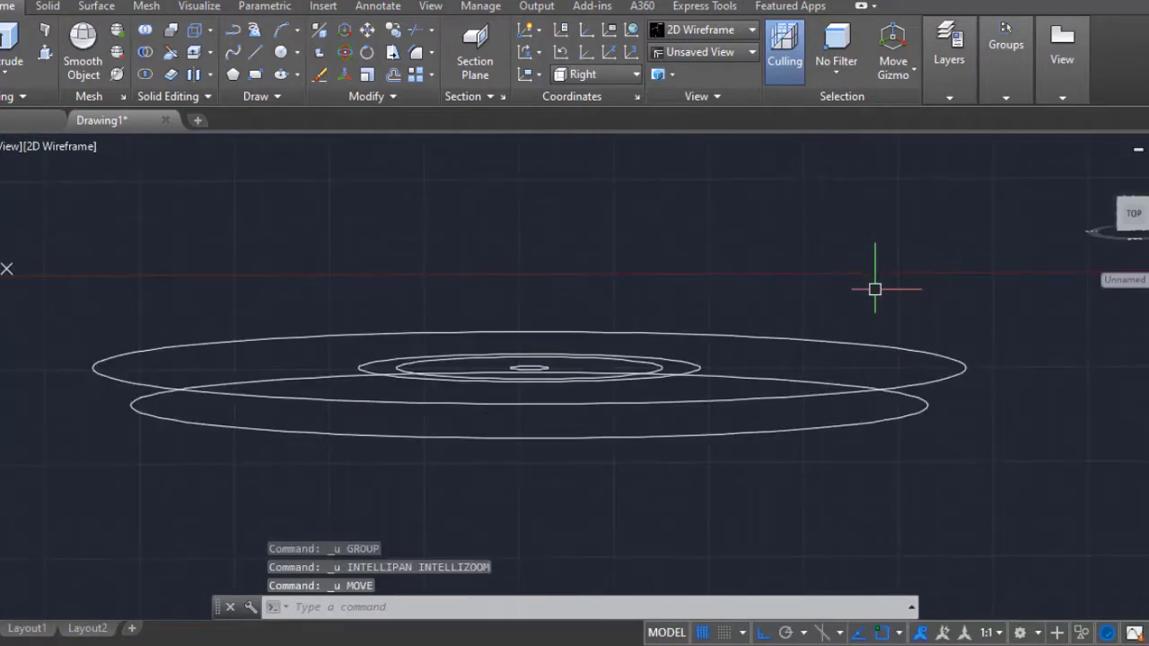
Step: Move the inner circle down 1 unit
text(m)
key(Return)
click(554, 373)
key(Return)
click(706, 325)
text(1)
key(Return)
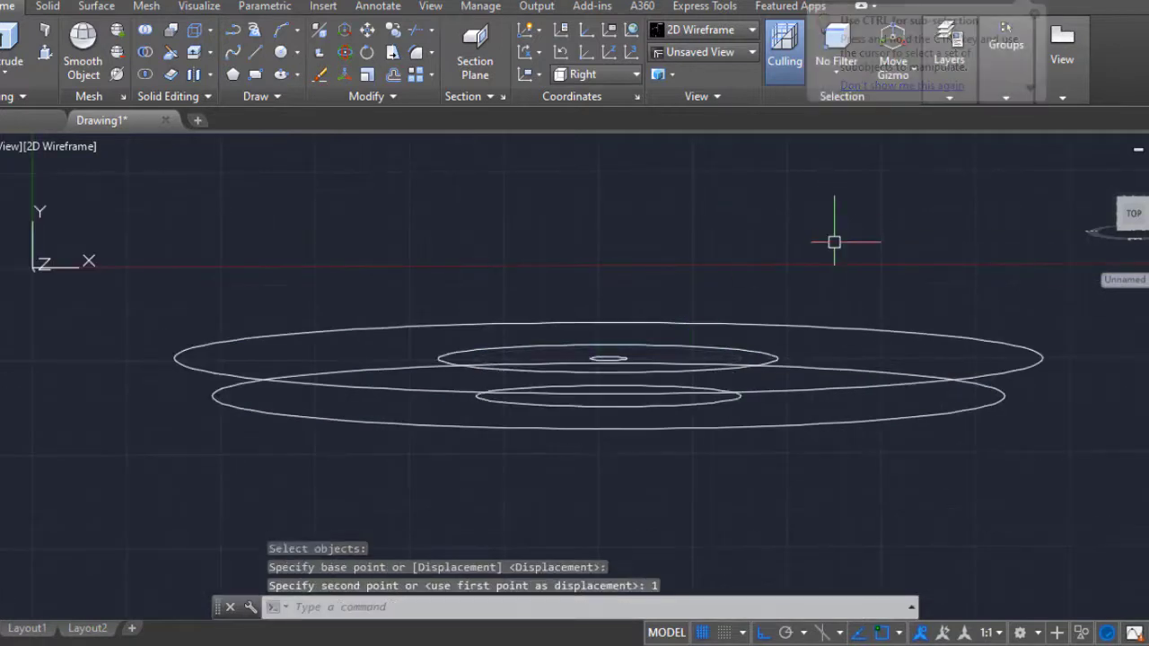
key(Escape)
Step: Copy the inner circle 2 units below and zoom to fit the drawing
key(Return)
click(774, 355)
click(843, 226)
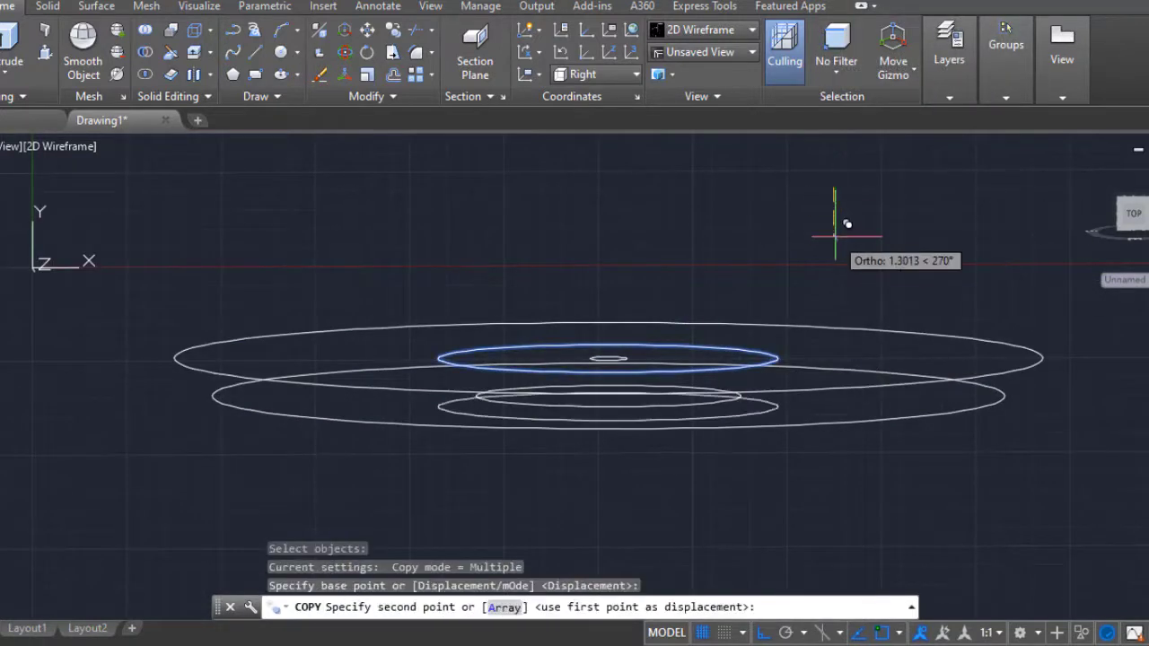
text(2)
key(Return)
key(Escape)
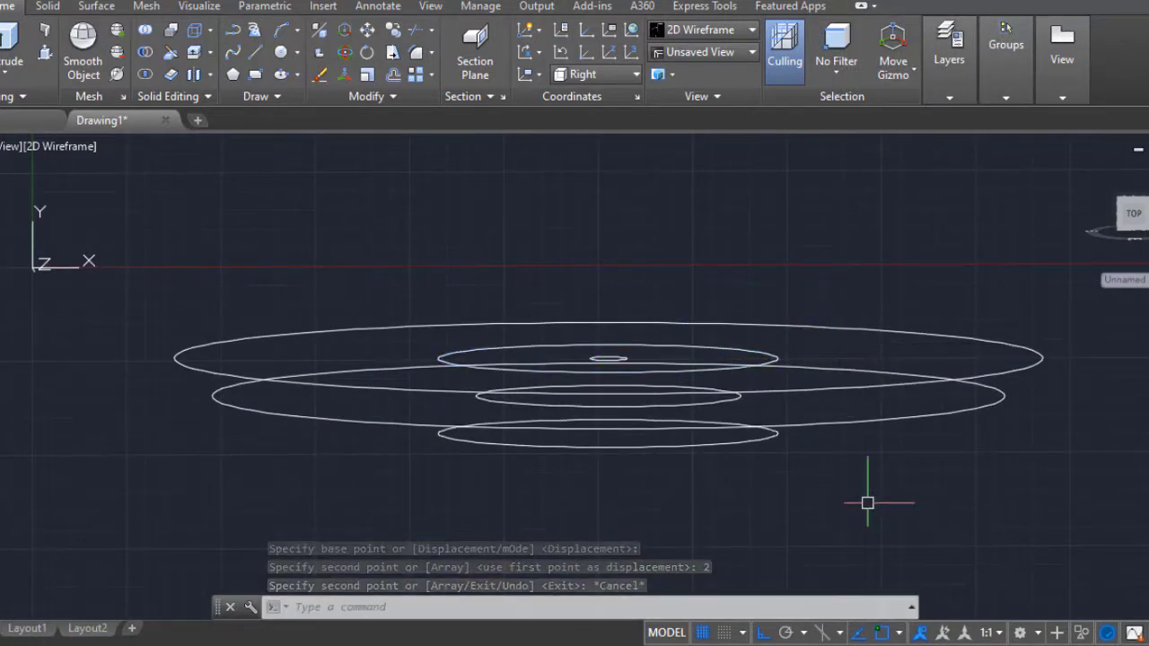
middle_click(867, 503)
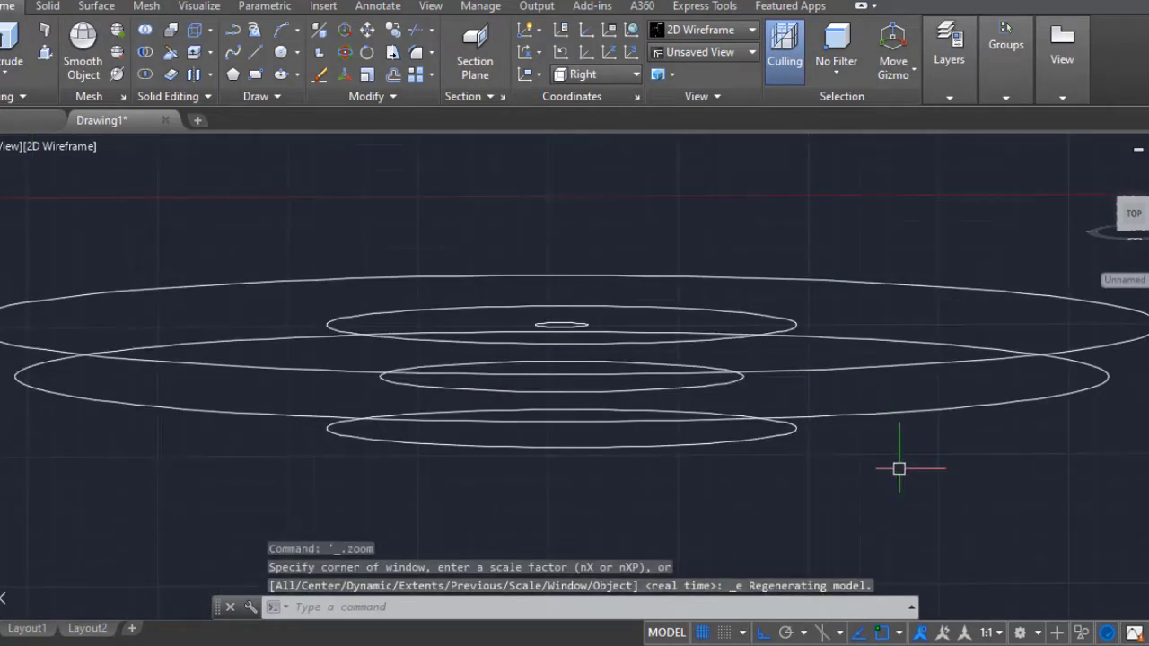
Step: Copy the middle circle twice at 0.8-unit spacing
key(Return)
click(721, 385)
key(Return)
click(857, 202)
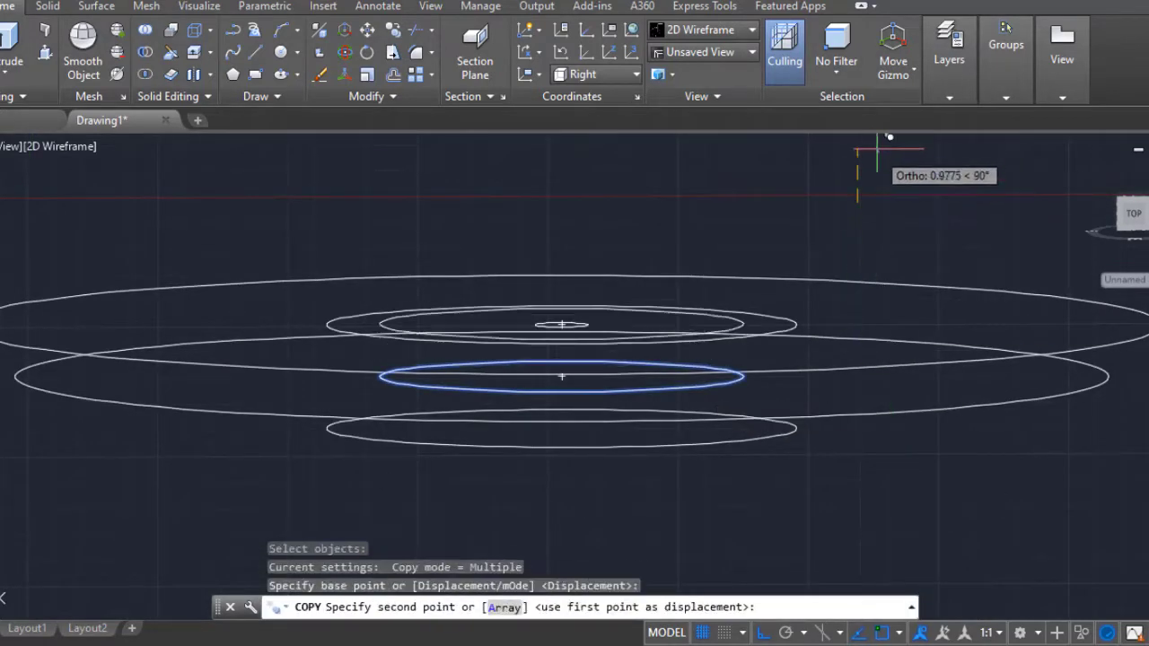
text(.8)
key(Return)
text(.8)
key(Return)
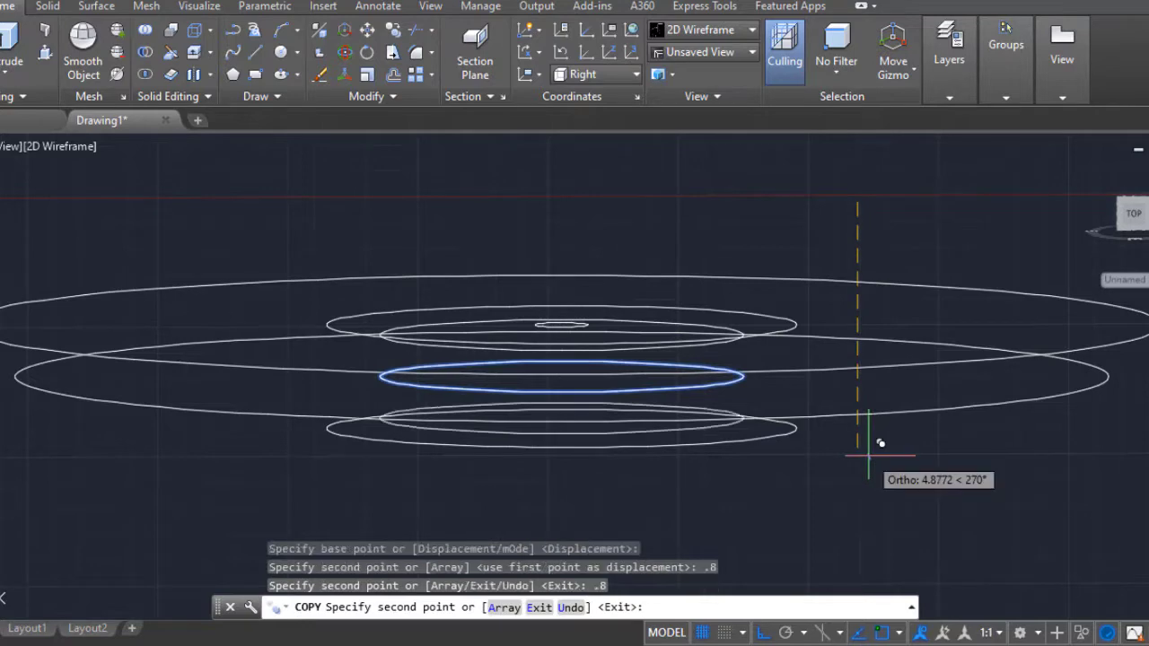
key(Escape)
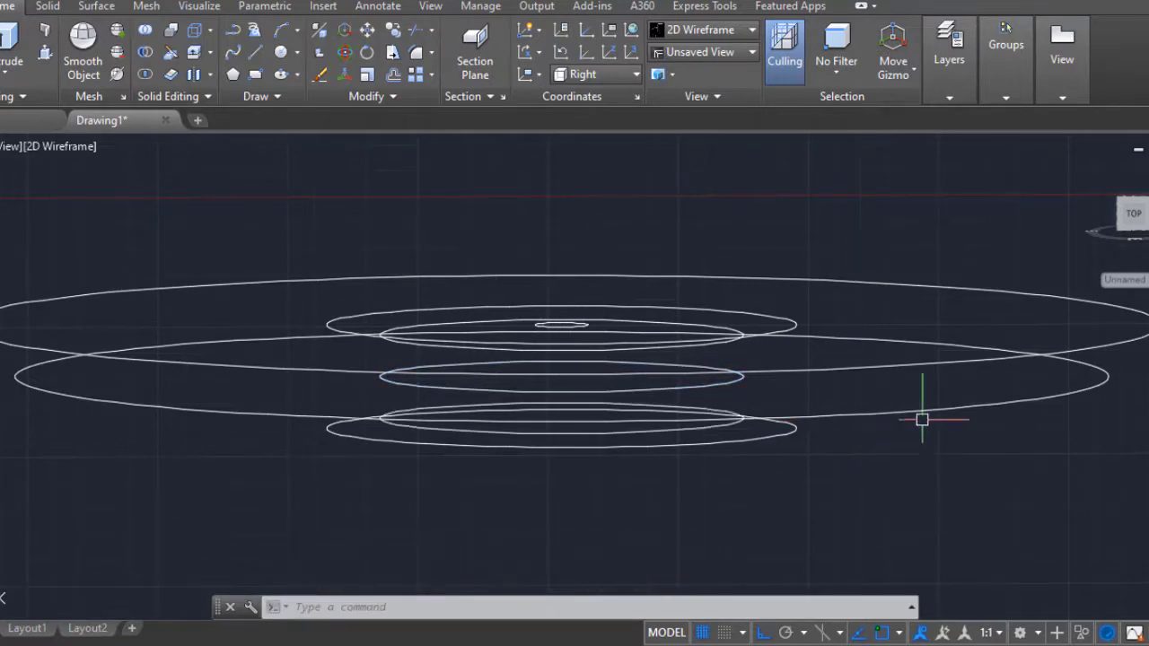
click(1132, 213)
Step: Offset the inner big circle 2 units inward
mouse_move(897, 296)
shift+middle_down()
mouse_move(808, 333)
mouse_move(668, 347)
shift+middle_up()
scroll(668, 347, up, 4)
scroll(711, 349, down, 2)
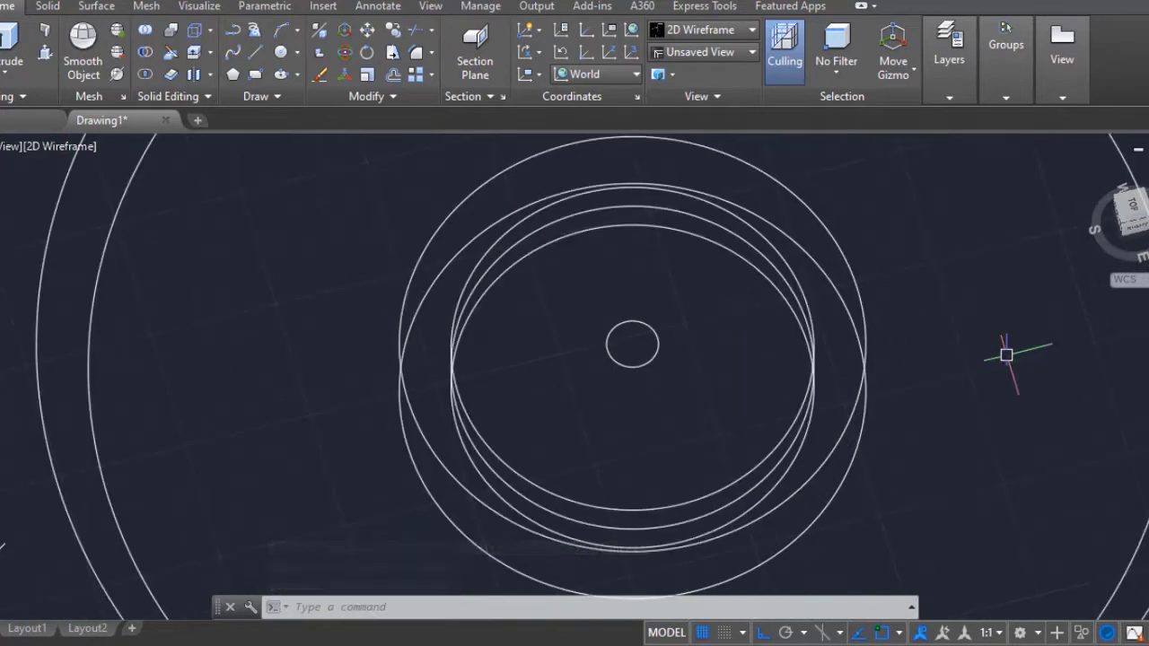
text(o)
key(Return)
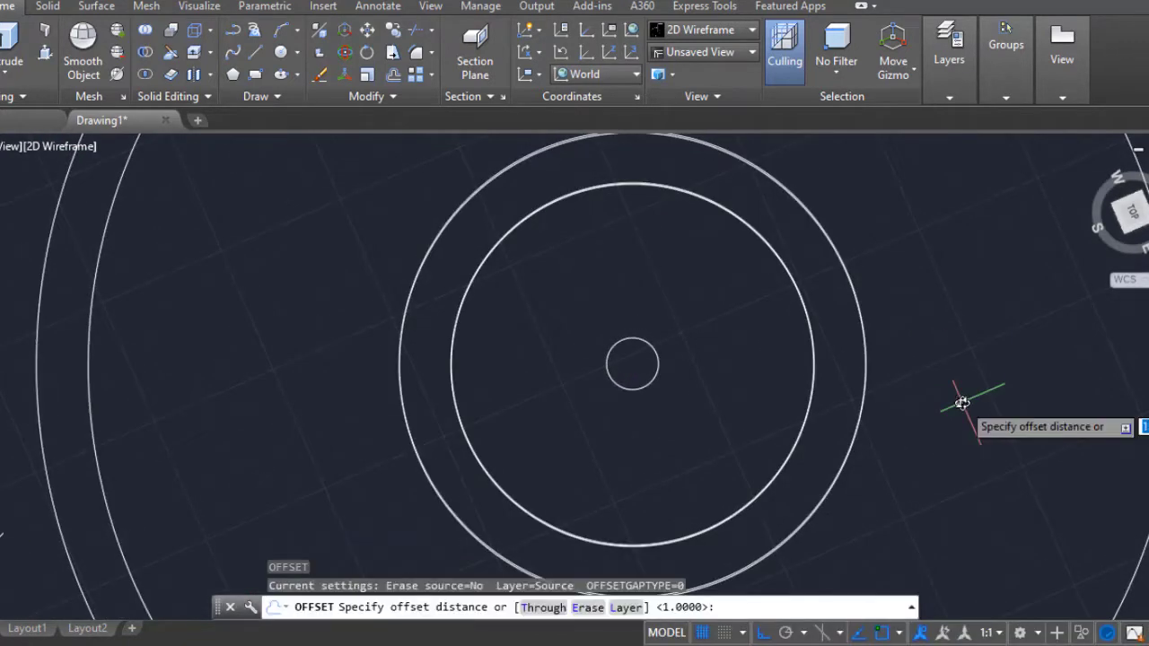
text(2)
key(Return)
click(806, 418)
click(700, 395)
key(Escape)
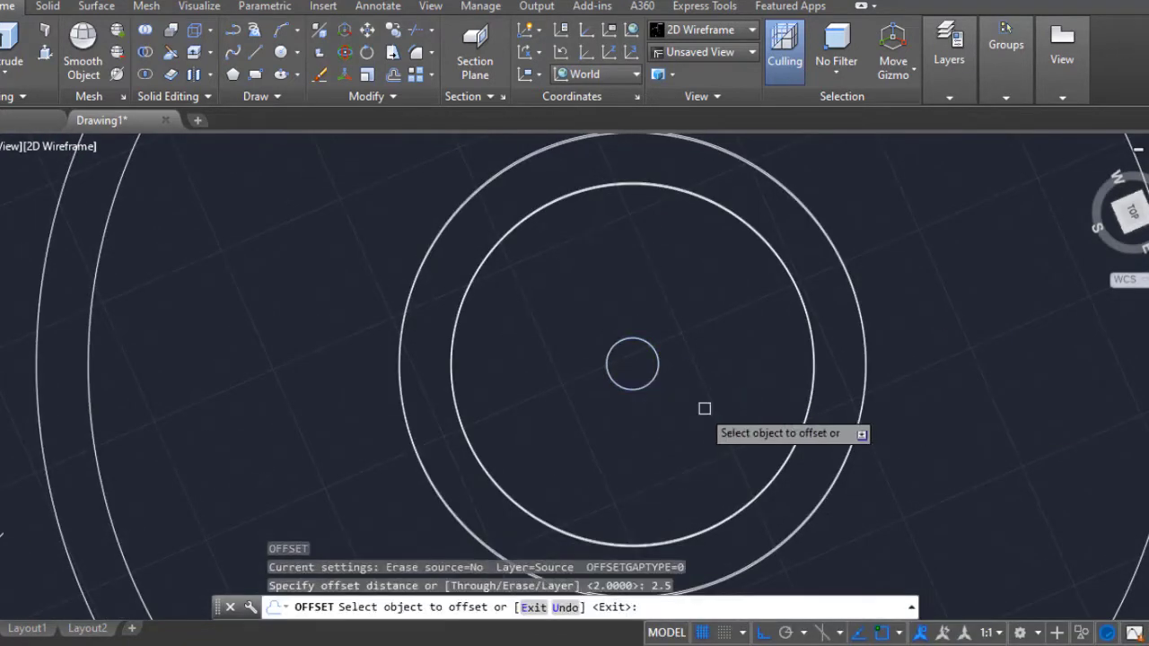
Step: Move one ring from its centre up to a new height in the 3D view
mouse_move(693, 375)
shift+middle_down()
mouse_move(727, 285)
mouse_move(738, 359)
mouse_move(915, 331)
mouse_move(893, 347)
shift+middle_up()
text(m)
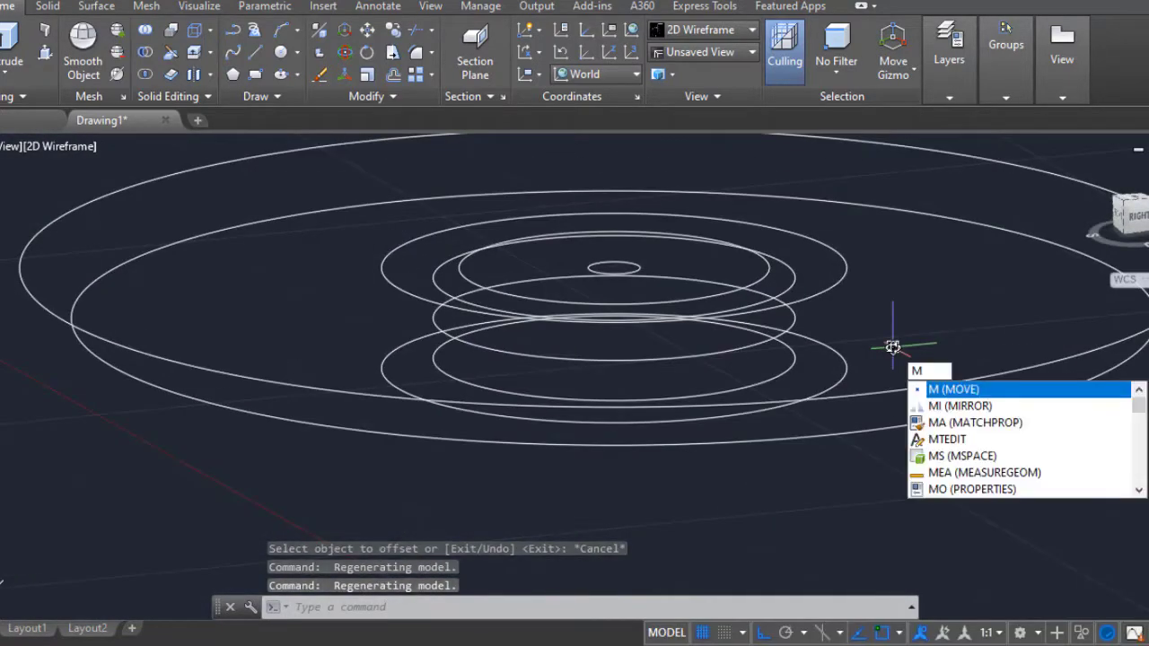
key(Escape)
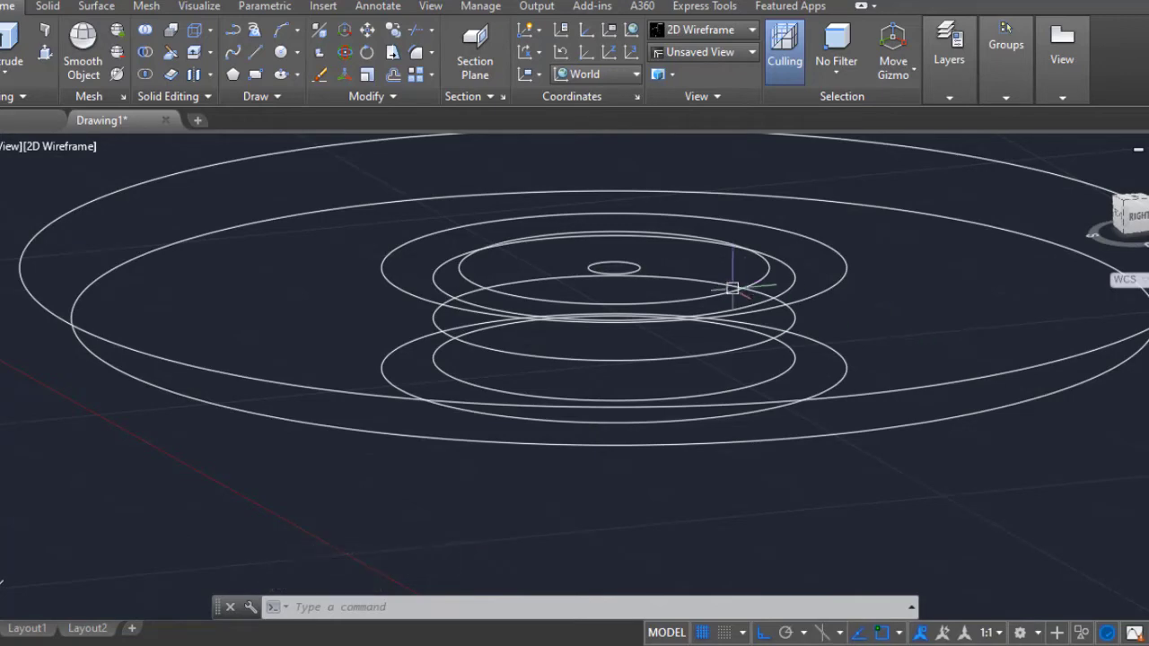
text(m)
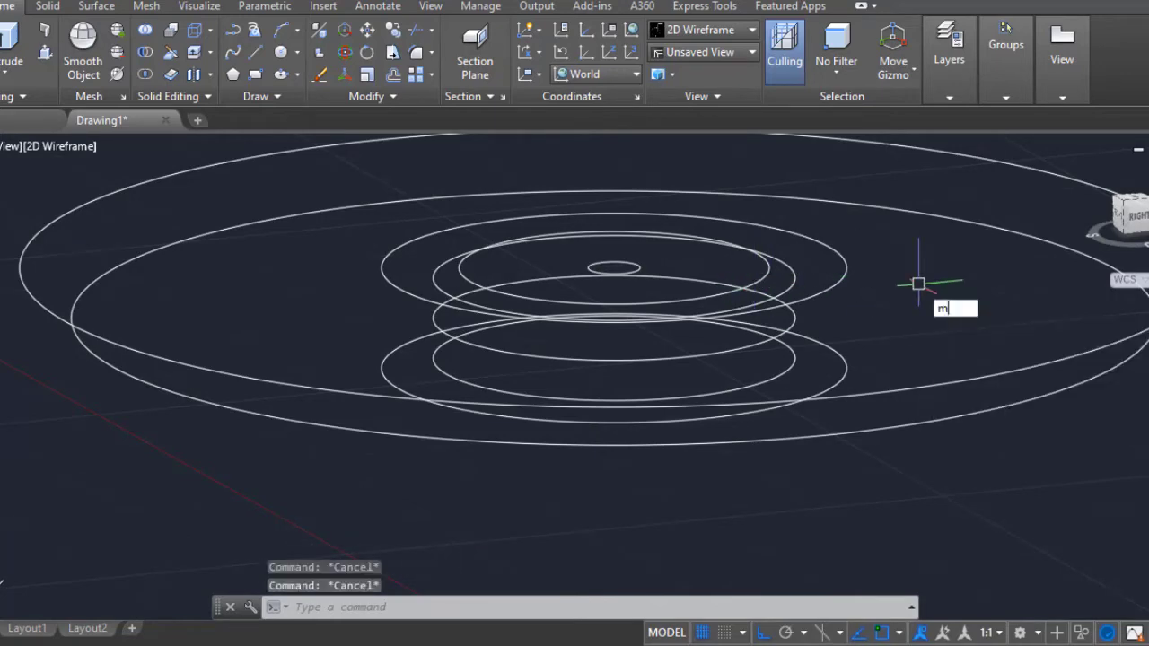
key(Return)
click(655, 242)
key(Return)
click(615, 266)
click(632, 260)
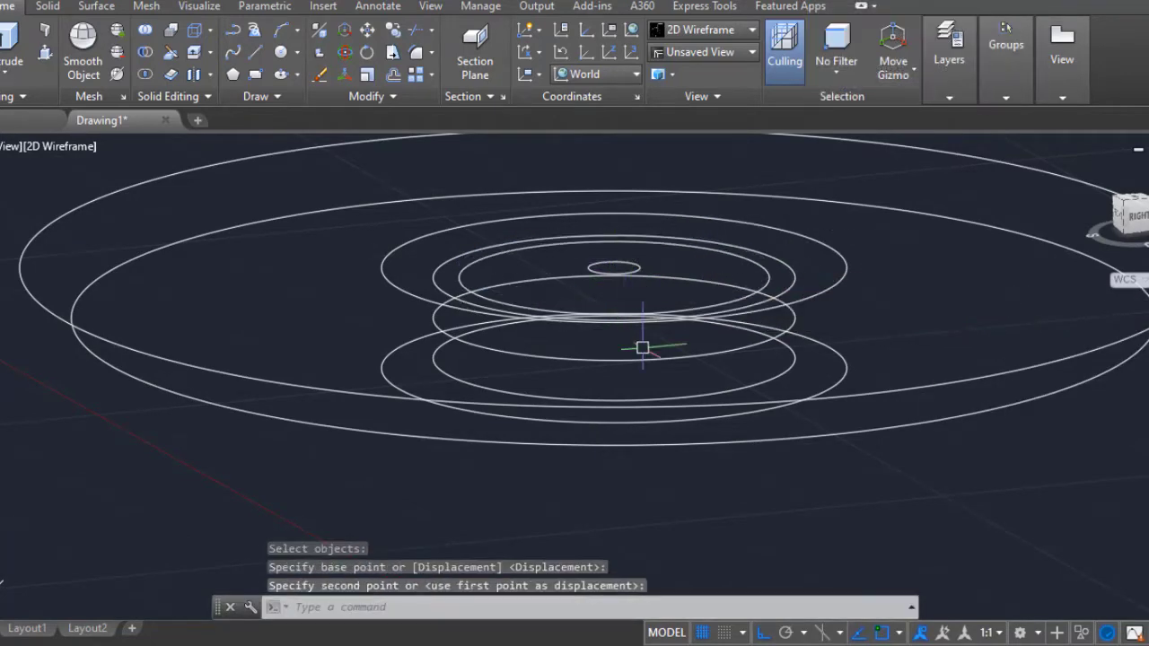
mouse_move(641, 346)
shift+middle_down()
mouse_move(781, 338)
mouse_move(762, 275)
mouse_move(783, 337)
mouse_move(868, 339)
shift+middle_up()
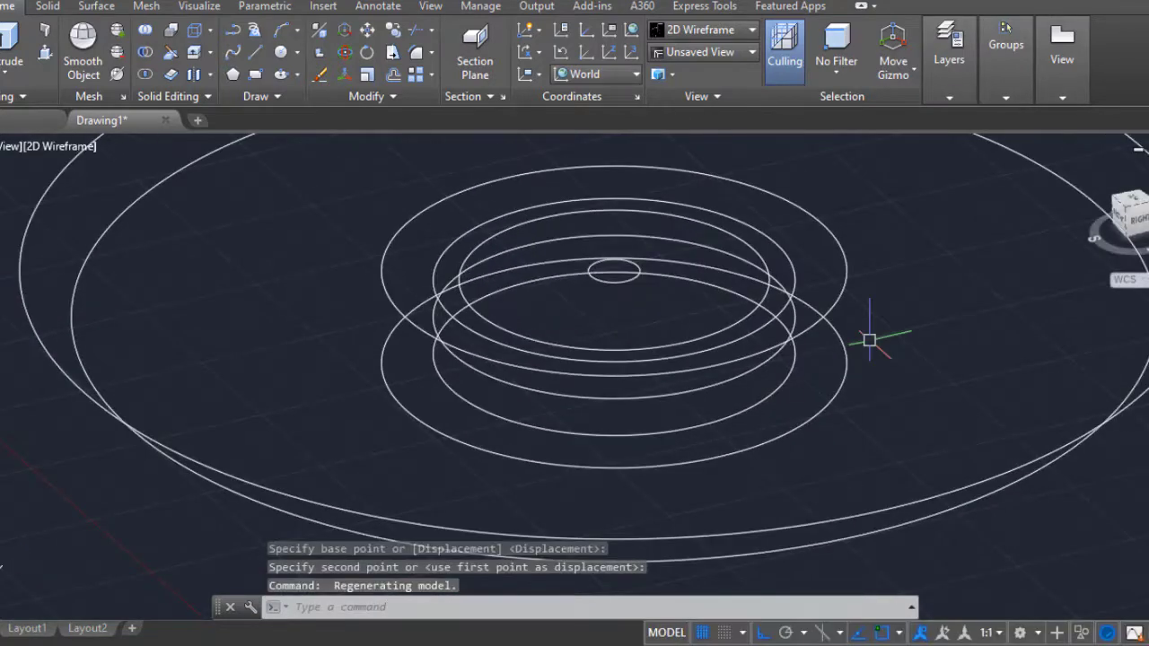
Step: Copy the inner ring down to the lower level
text(co)
key(Return)
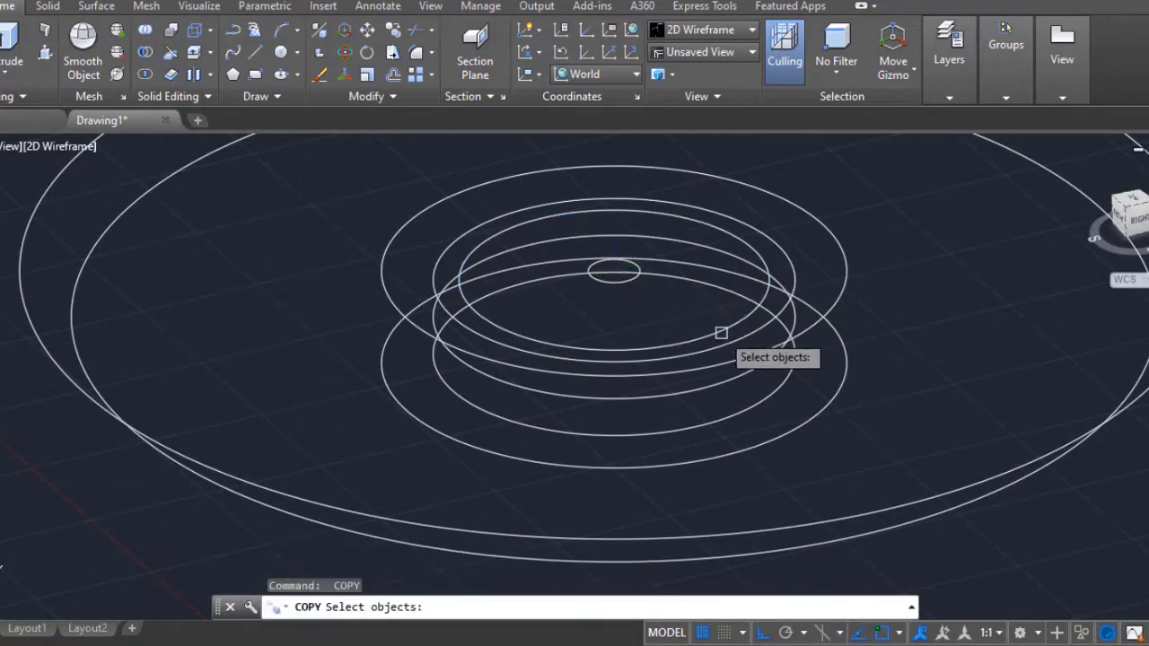
click(721, 330)
key(Return)
click(615, 273)
click(620, 355)
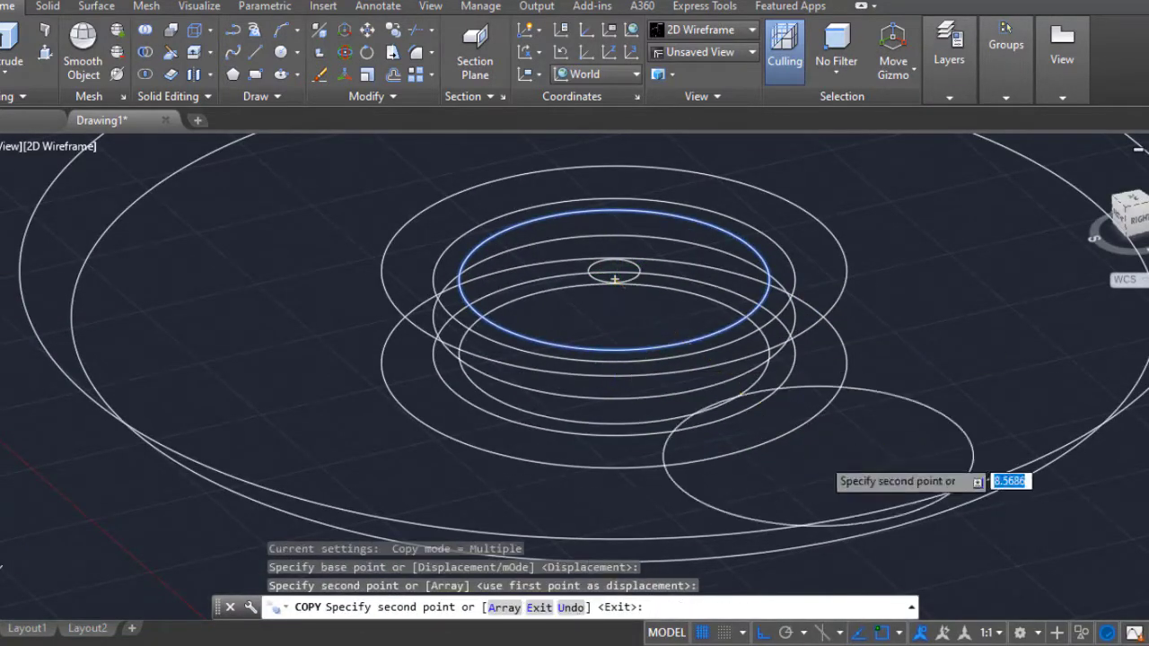
key(Escape)
mouse_move(828, 445)
shift+middle_down()
mouse_move(754, 368)
mouse_move(846, 359)
shift+middle_up()
Step: Start copying the outer ring, then cancel the attempt
click(597, 74)
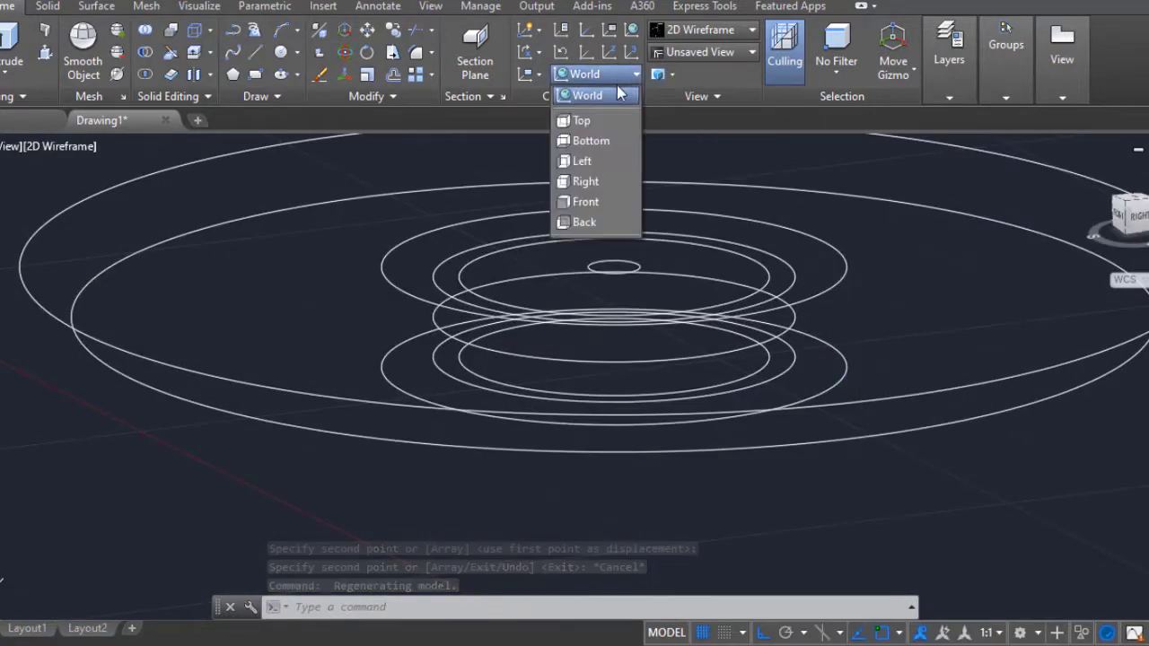
click(595, 102)
shift+middle_drag(709, 256, 710, 356)
scroll(722, 356, up, 4)
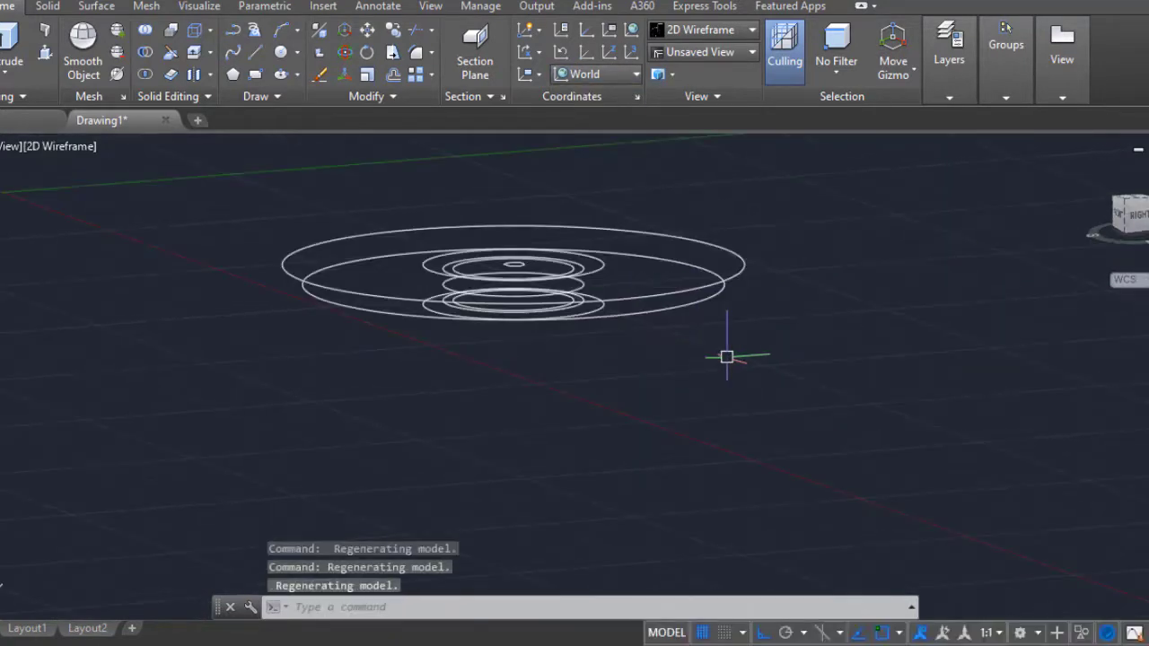
key(Return)
click(740, 273)
key(Return)
click(891, 229)
key(Escape)
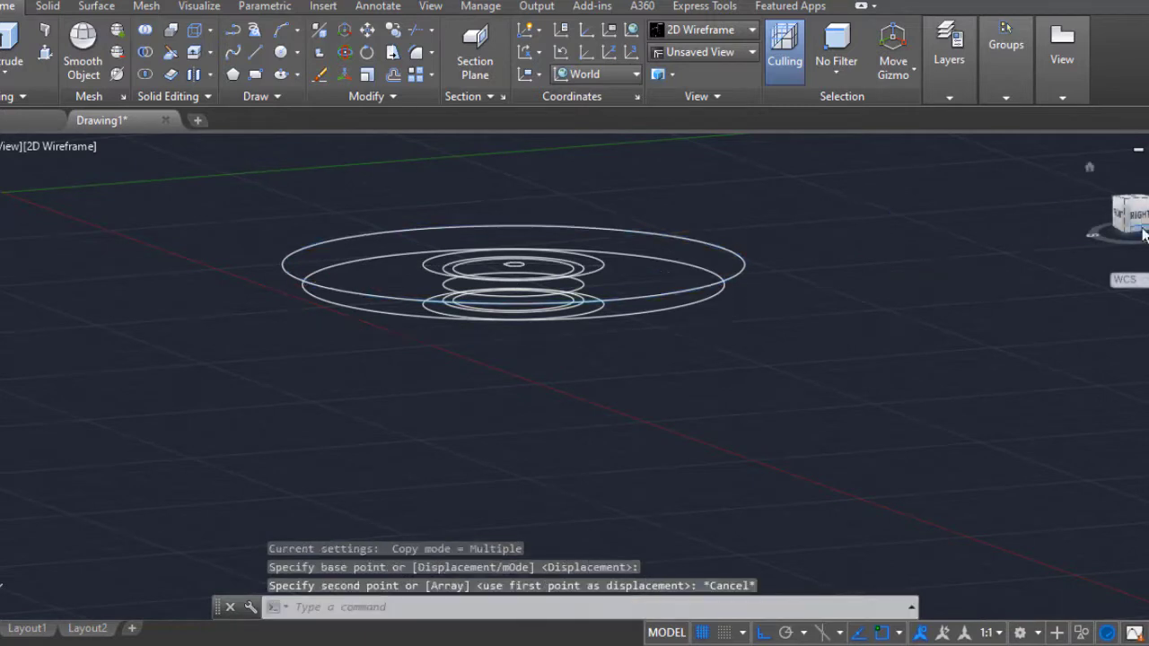
Step: Switch to the Right view and box-select objects for copying, then cancel
click(1144, 232)
key(Return)
drag(715, 326, 736, 350)
key(Return)
click(732, 362)
key(Escape)
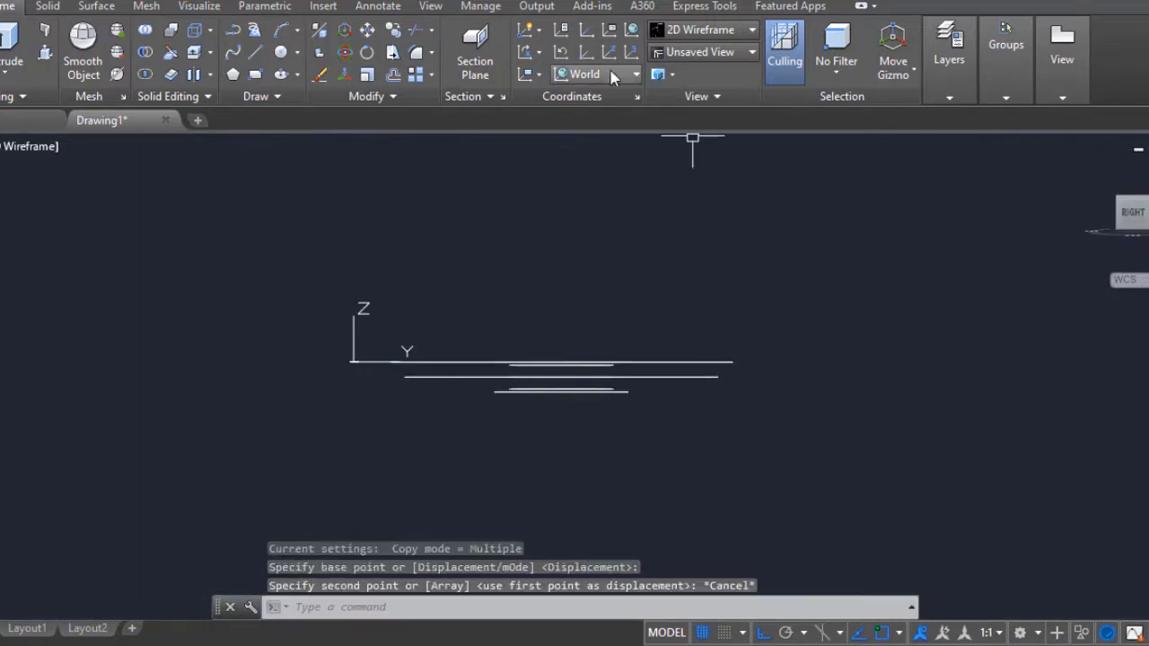
Step: Set the UCS to Right and copy the top rim line 2 units down
click(613, 77)
click(594, 178)
key(Return)
click(729, 362)
key(Return)
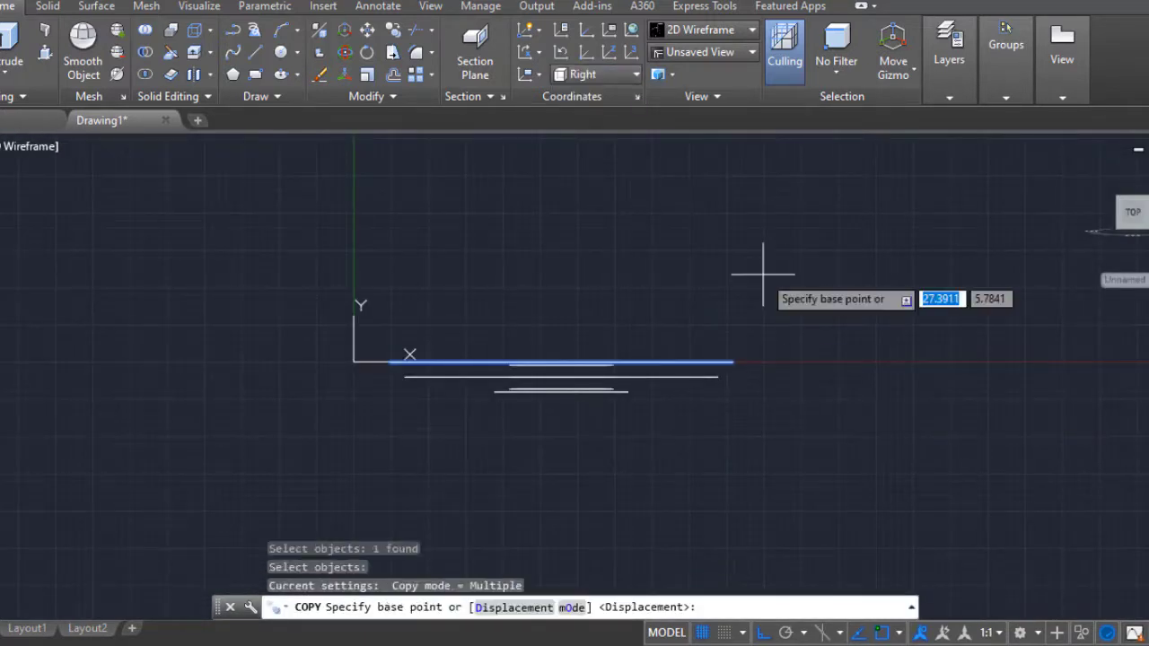
click(767, 255)
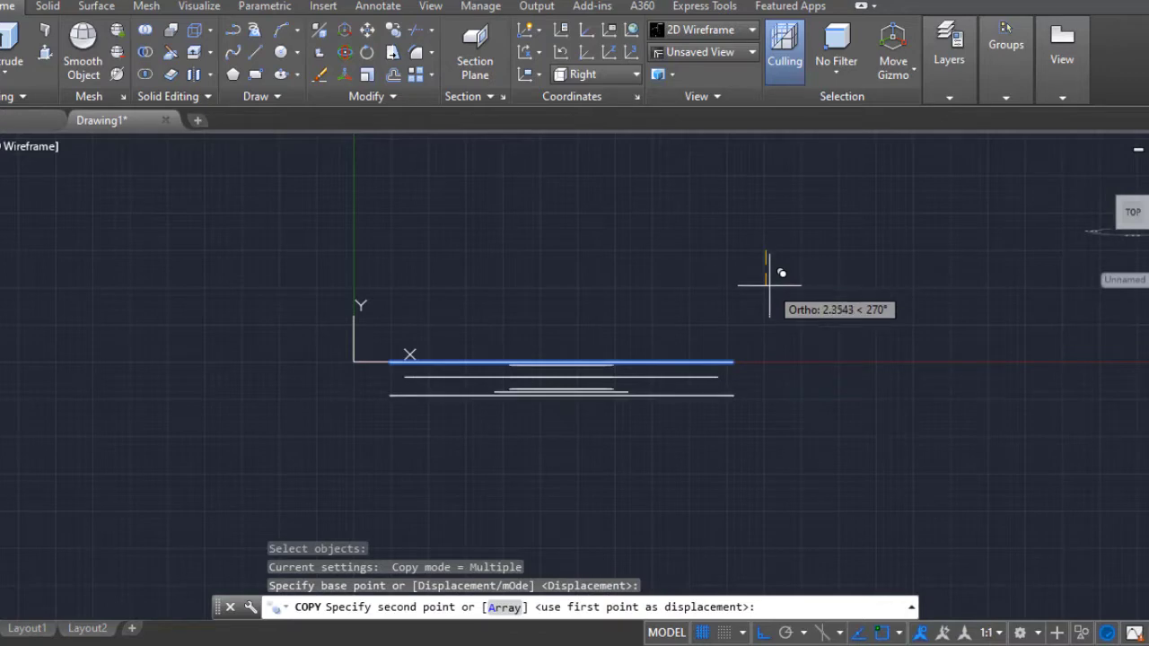
text(2)
key(Return)
key(Escape)
mouse_move(769, 329)
shift+middle_down()
mouse_move(785, 323)
mouse_move(803, 353)
mouse_move(849, 250)
shift+middle_up()
Step: Rotate all eleven ring objects 90° with ROTATE so they stand upright
text(ro)
key(Return)
drag(349, 244, 754, 453)
key(Return)
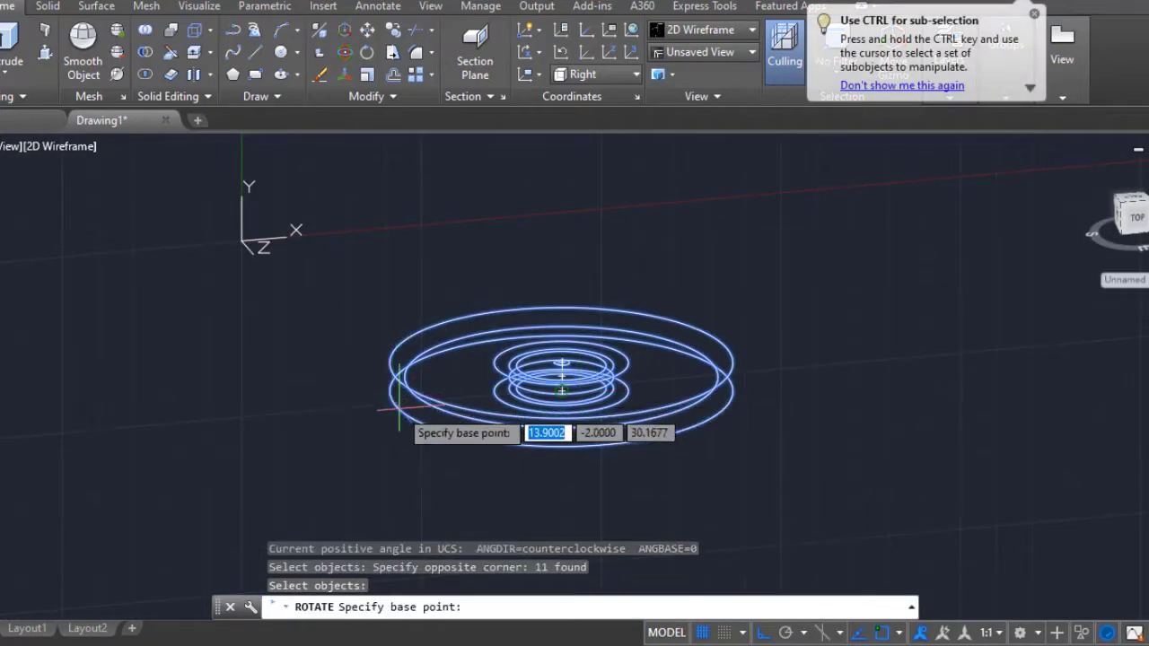
click(561, 390)
click(616, 256)
scroll(582, 250, up, 2)
key(Escape)
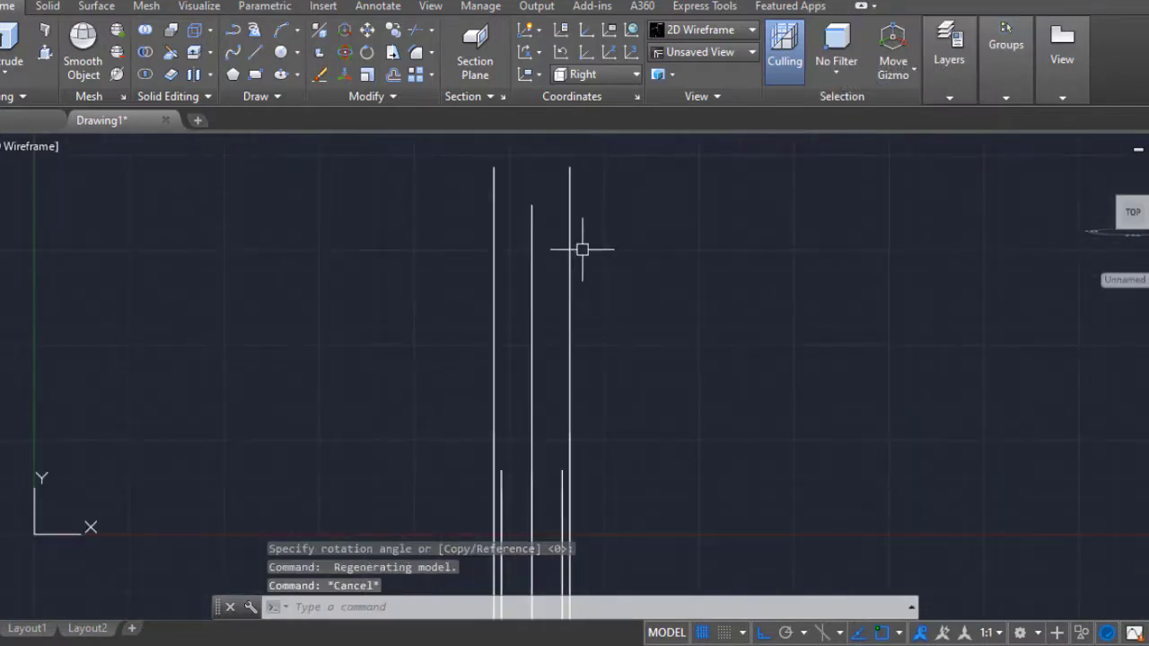
mouse_move(582, 250)
shift+middle_down()
mouse_move(602, 297)
mouse_move(641, 277)
shift+middle_up()
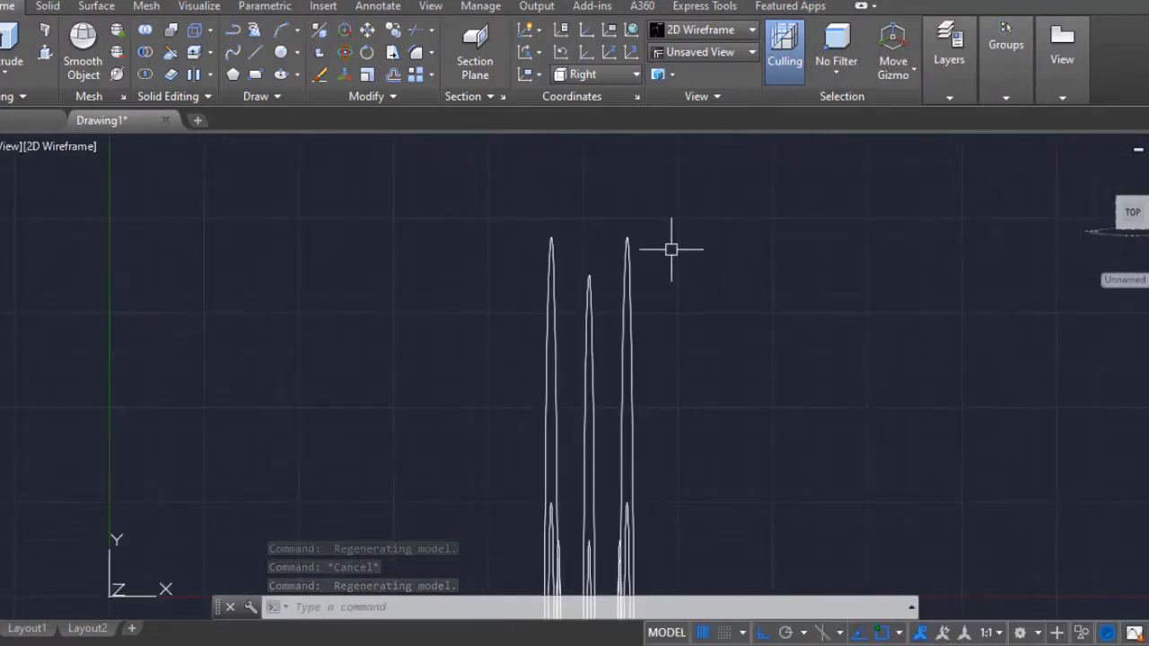
Step: Draw a downward-curving start-end-direction arc joining the tops of the two outer rings
click(296, 31)
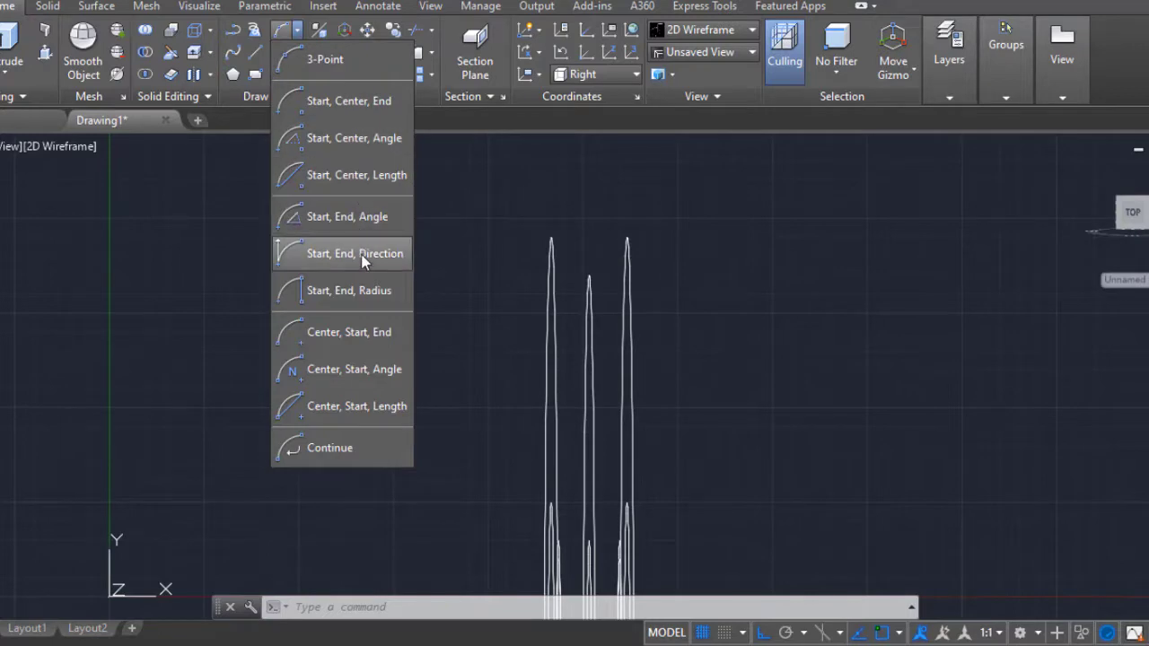
click(324, 289)
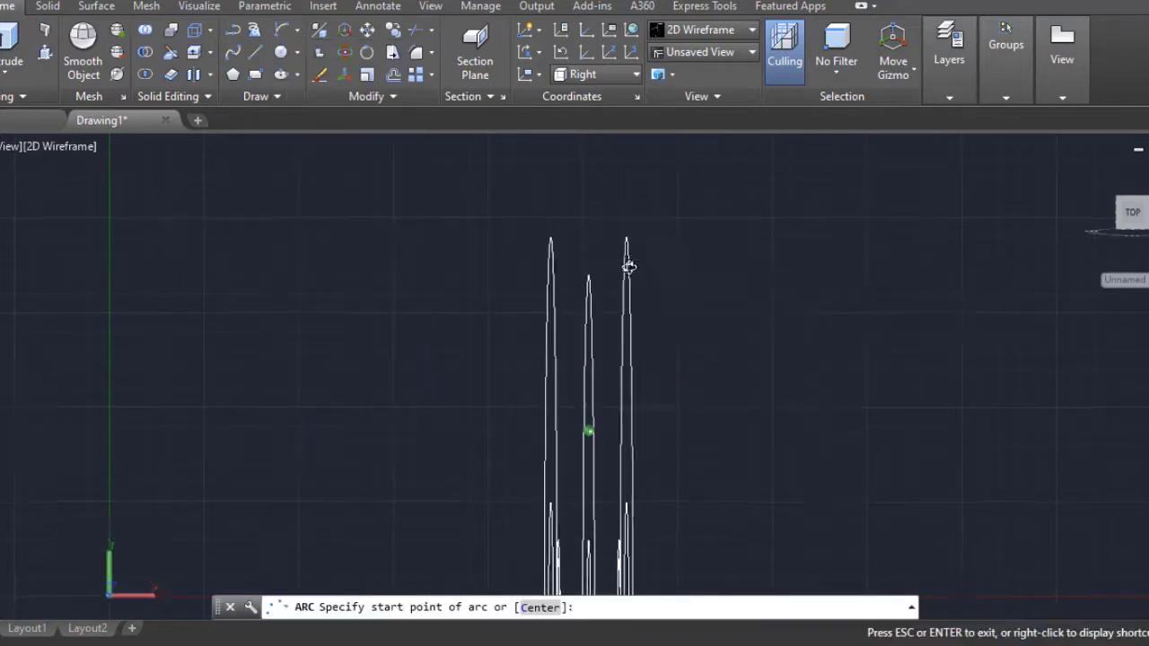
mouse_move(629, 266)
shift+middle_down()
mouse_move(672, 441)
mouse_move(621, 248)
mouse_move(672, 341)
mouse_move(736, 347)
shift+middle_up()
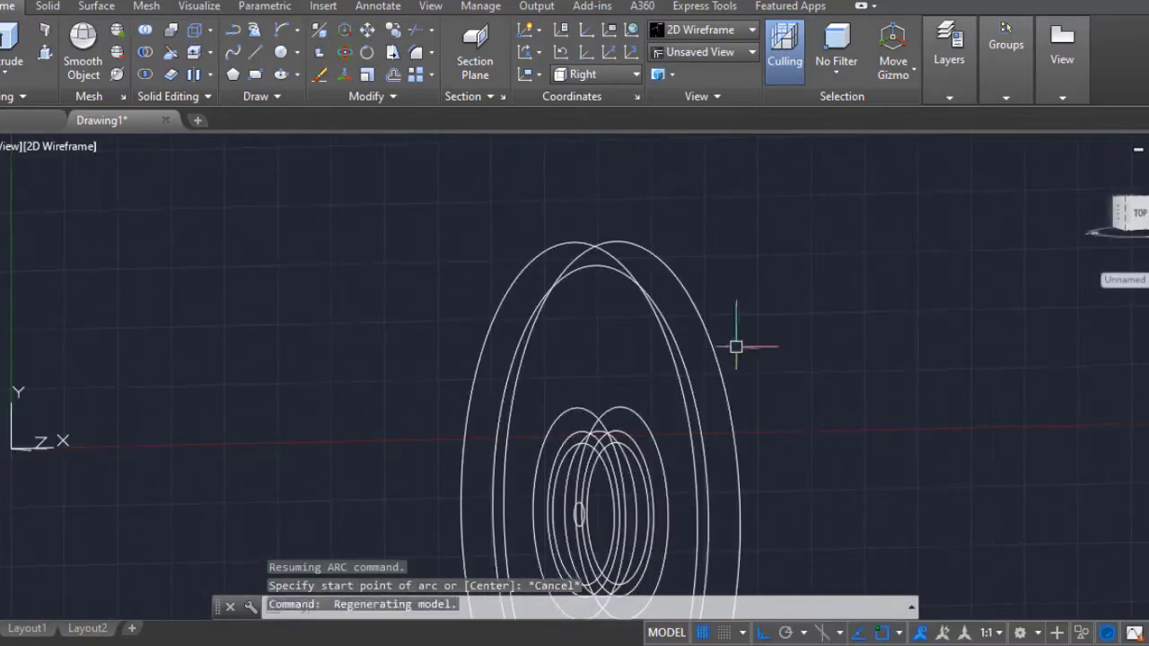
text(l)
key(Return)
key(Escape)
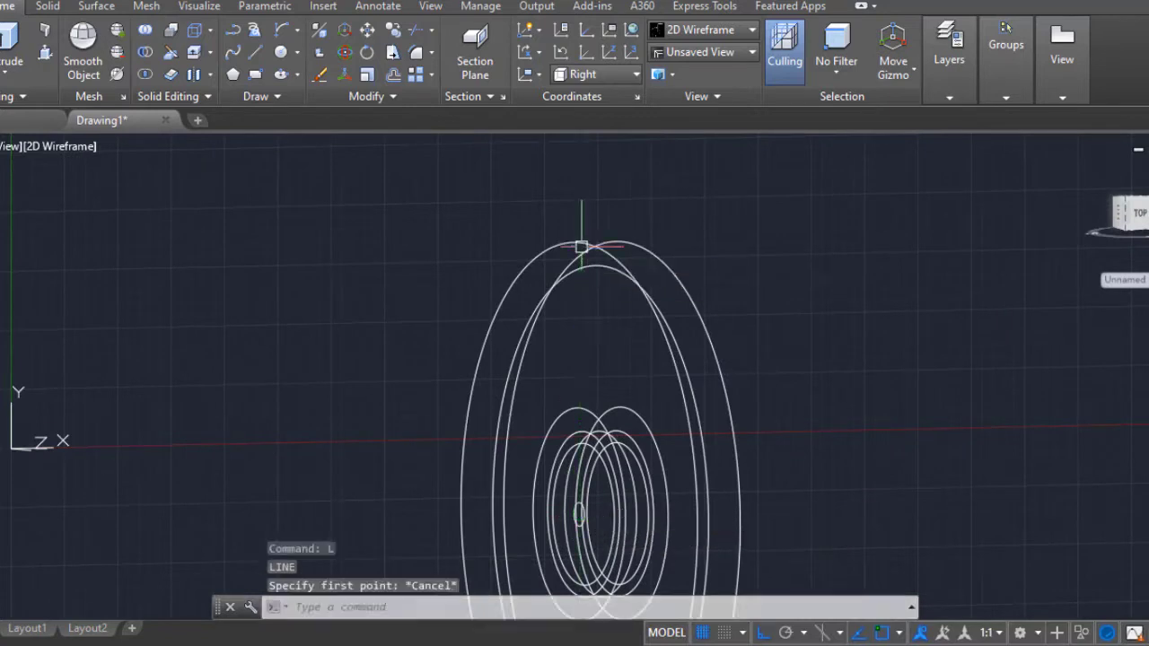
click(281, 36)
click(579, 243)
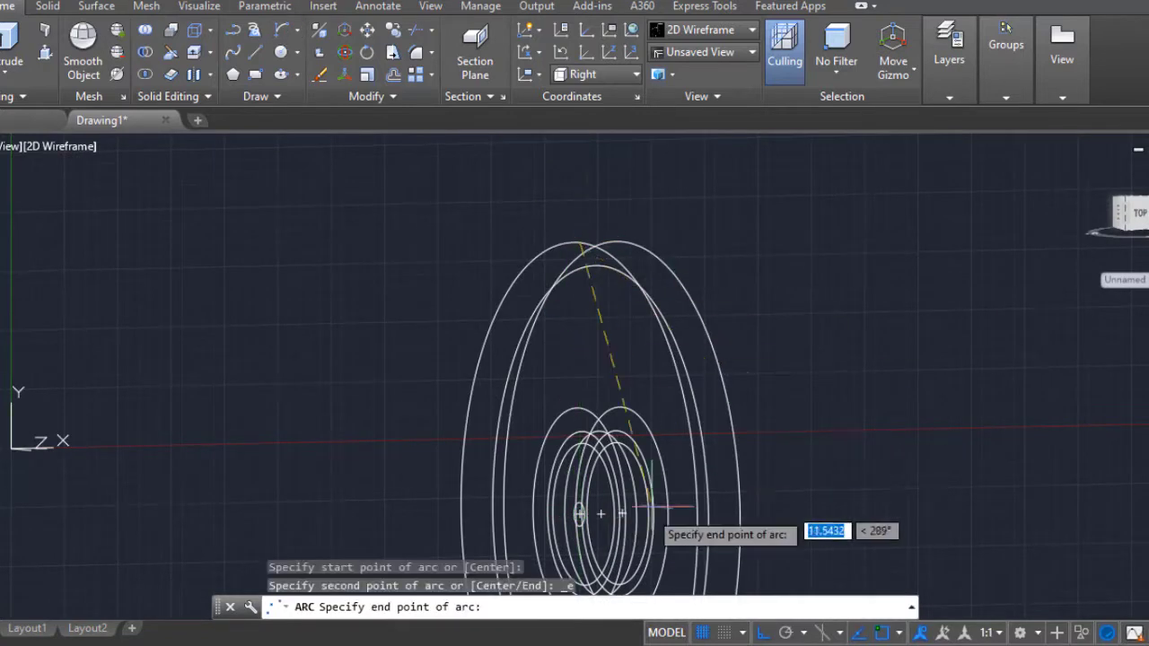
click(622, 242)
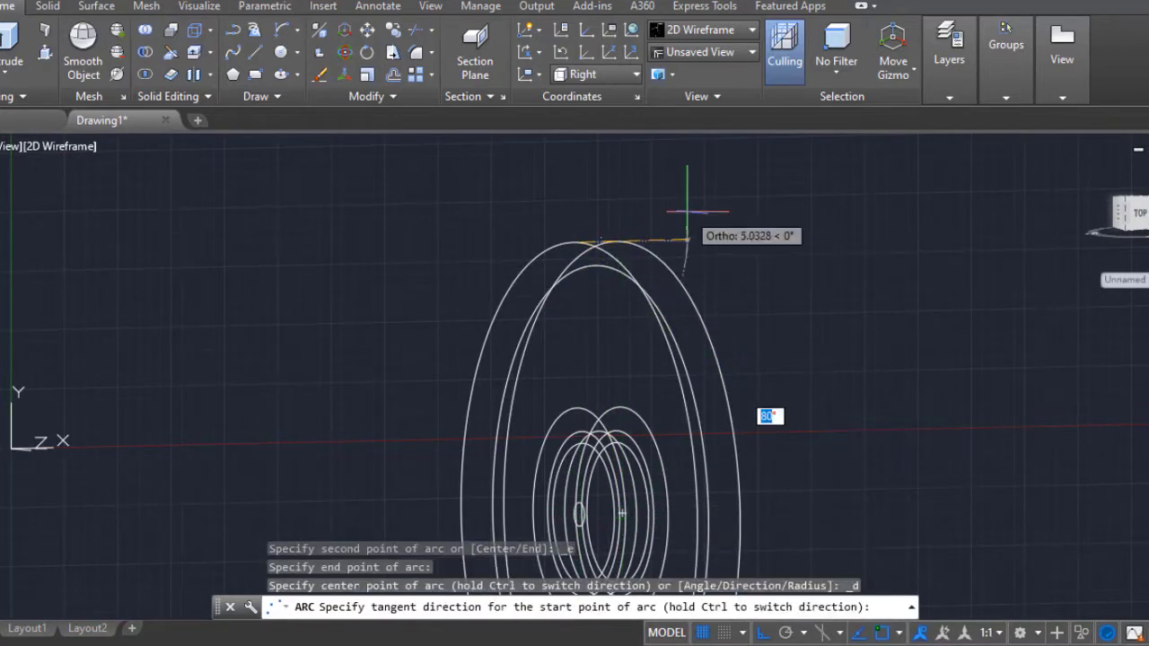
text(d)
key(Return)
key(F8)
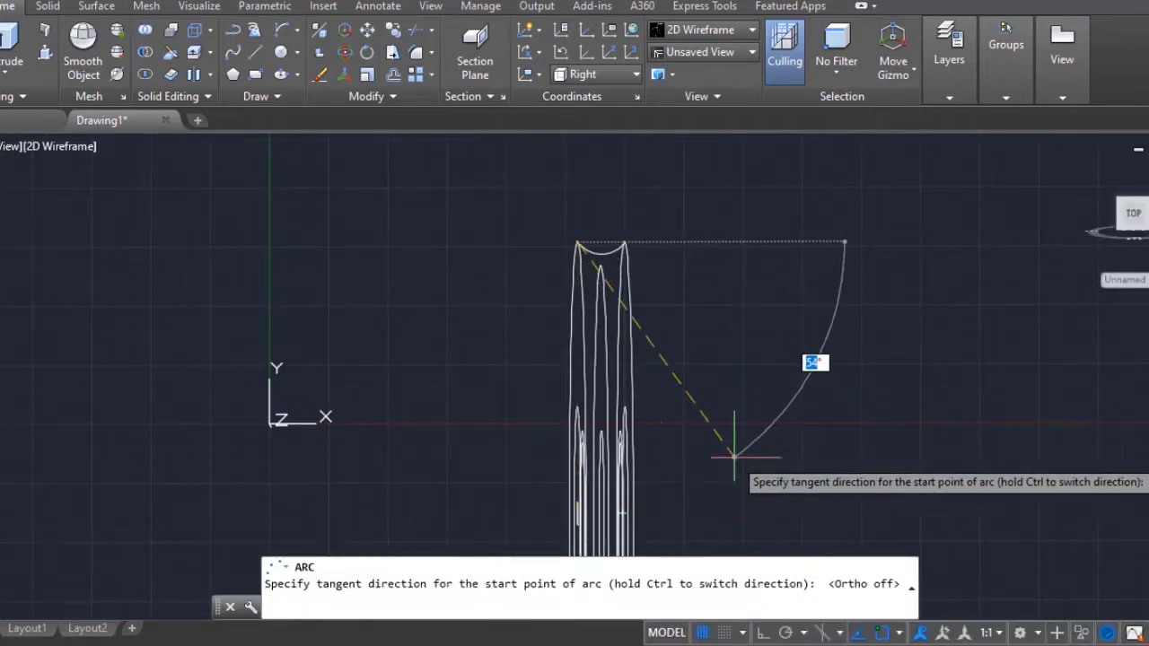
middle_drag(685, 505, 644, 463)
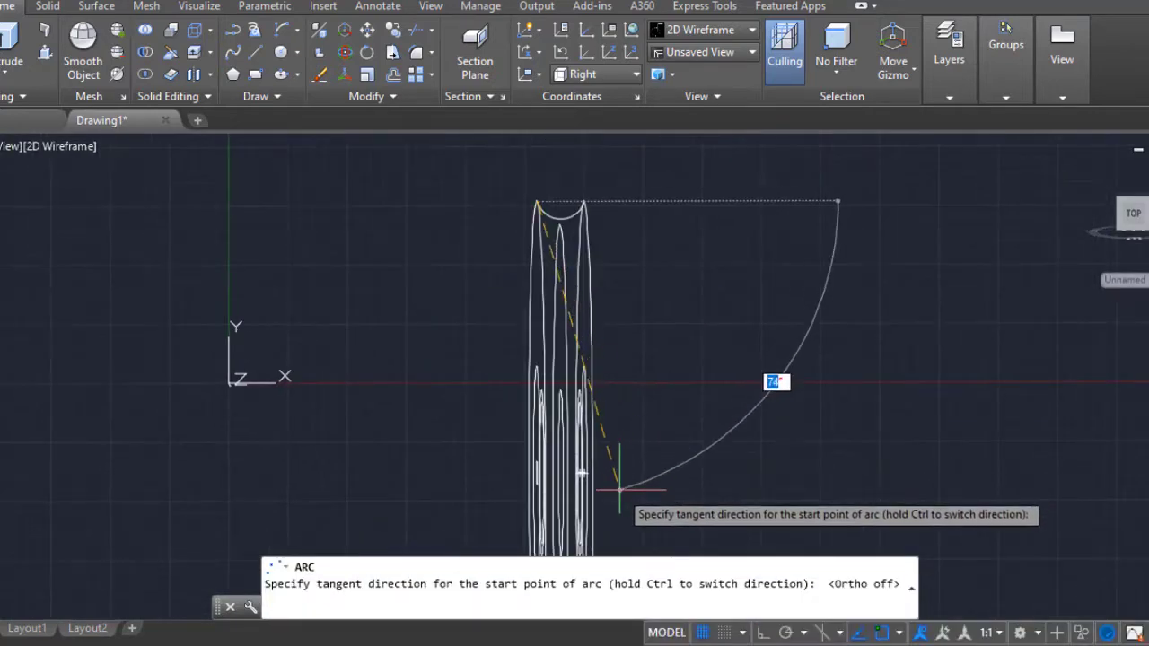
scroll(575, 220, up, 4)
key(Escape)
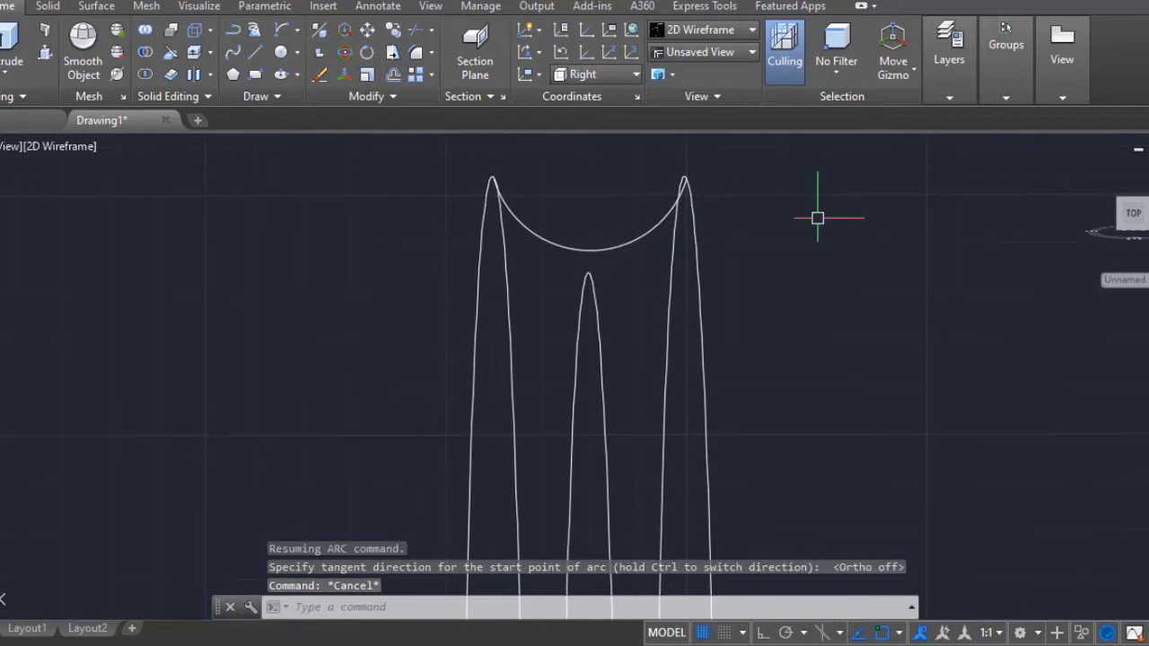
Step: Copy the bridging arc to a lower position between the outer rings
text(co)
key(Return)
click(647, 224)
key(Return)
key(Escape)
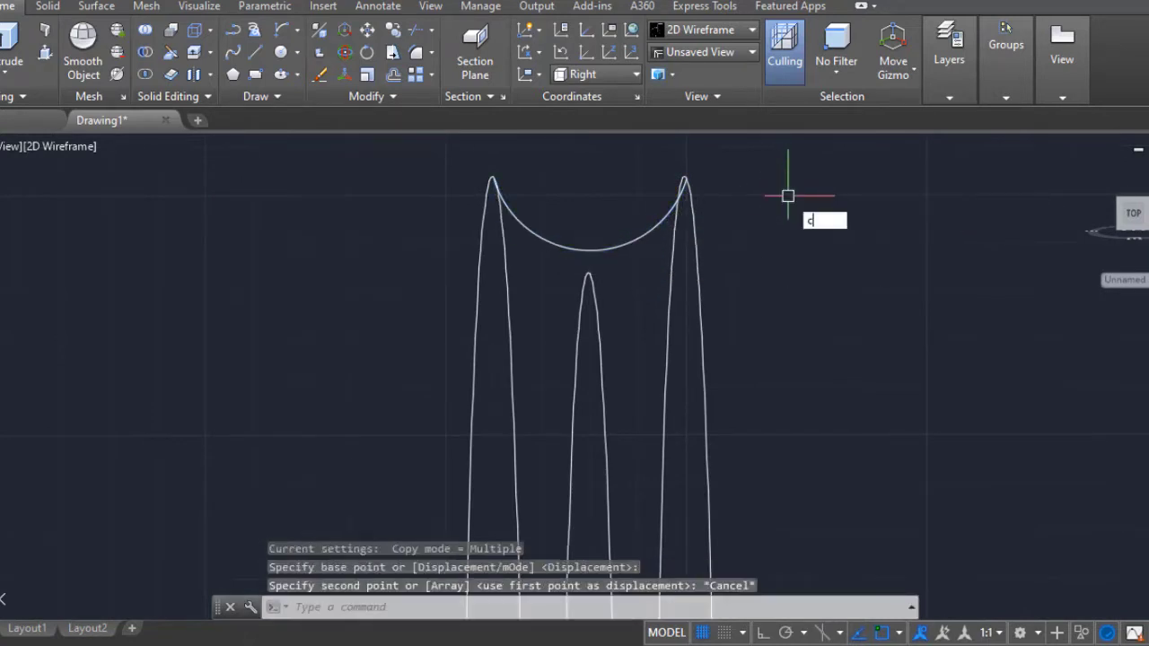
key(Return)
click(595, 261)
scroll(608, 328, down, 3)
scroll(654, 359, down, 2)
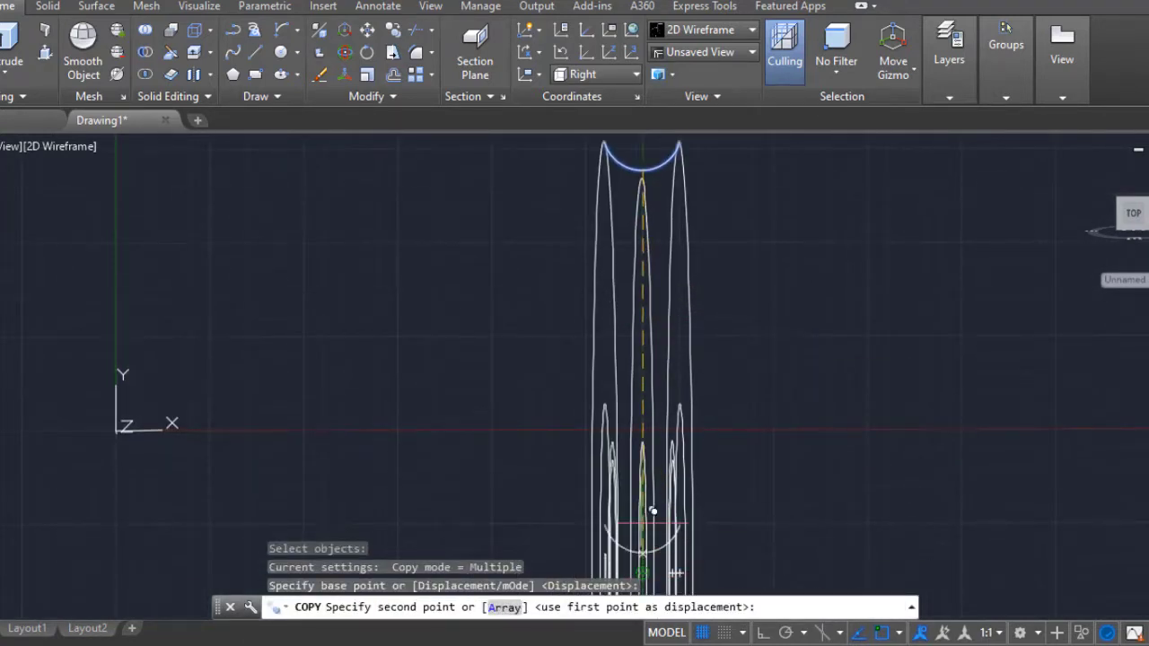
click(642, 180)
key(Escape)
scroll(688, 305, up, 3)
Step: Start FILLET on the lower arc and set the fillet radius to 0.03
text(f)
key(Return)
click(605, 321)
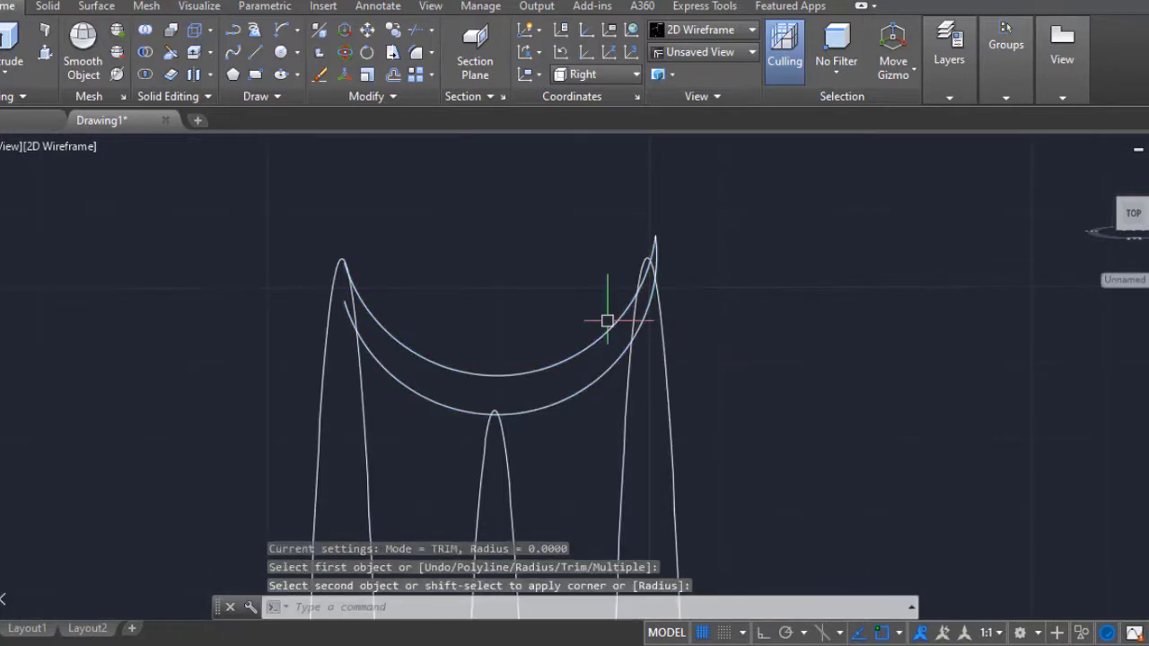
key(ctrl+z)
text(f)
key(Return)
click(611, 361)
text(r)
key(Return)
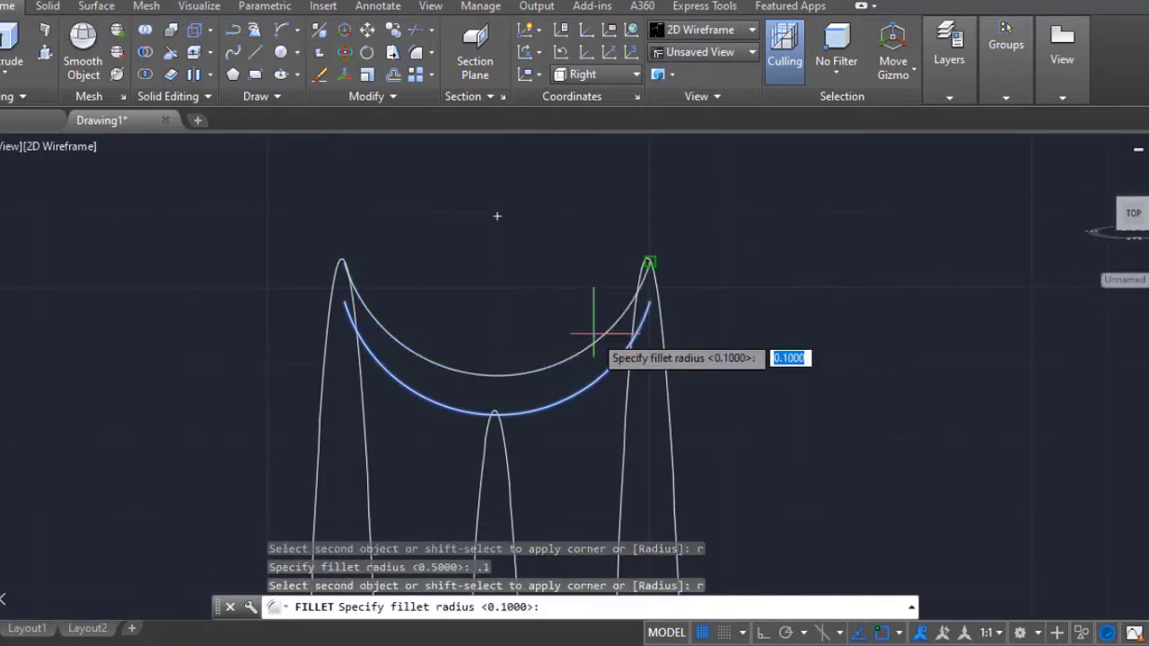
text(.01)
key(Return)
text(.05)
key(Return)
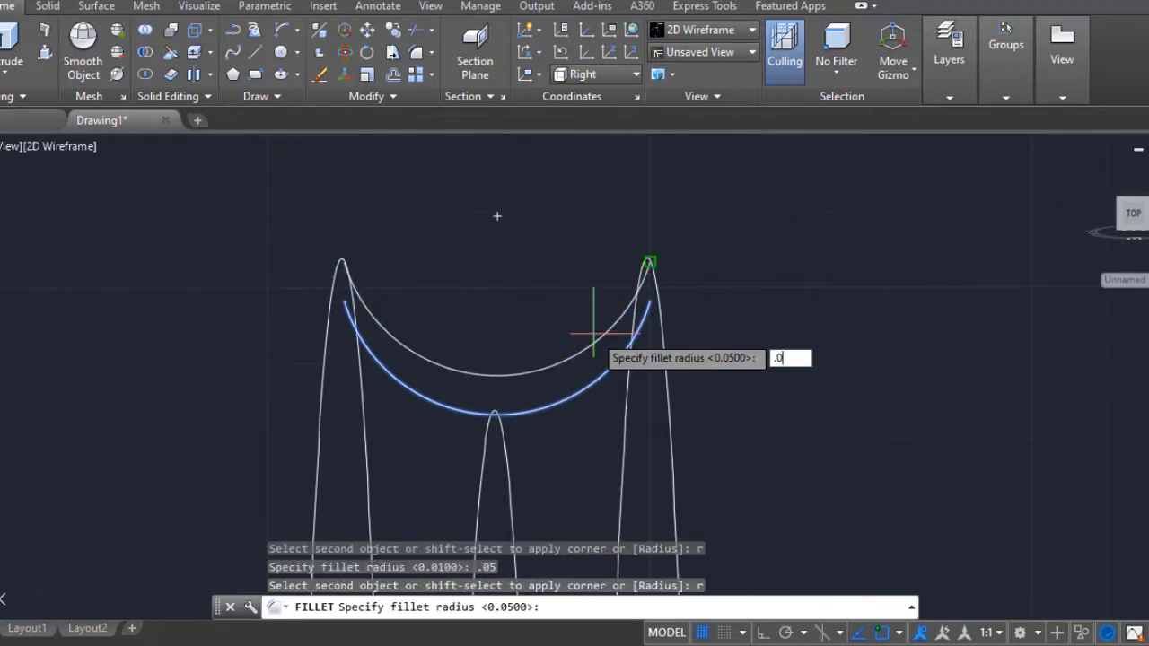
text(3)
key(Return)
Step: Fillet the lower arc to the peak curve, then pick the next corner's first curve
click(593, 334)
key(Return)
click(659, 377)
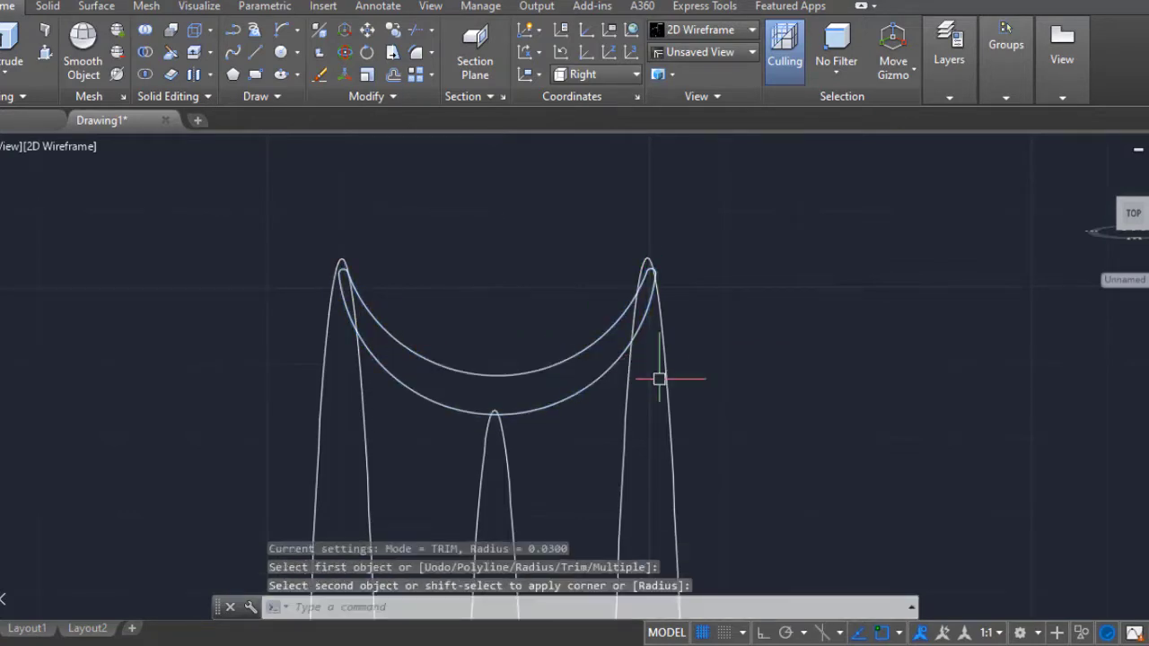
mouse_move(658, 377)
shift+middle_down()
mouse_move(795, 380)
mouse_move(710, 377)
mouse_move(672, 351)
mouse_move(733, 397)
mouse_move(774, 318)
mouse_move(730, 319)
shift+middle_up()
Step: Draw two lines linking the hub flange tops to form a small rectangle
key(l)
key(Return)
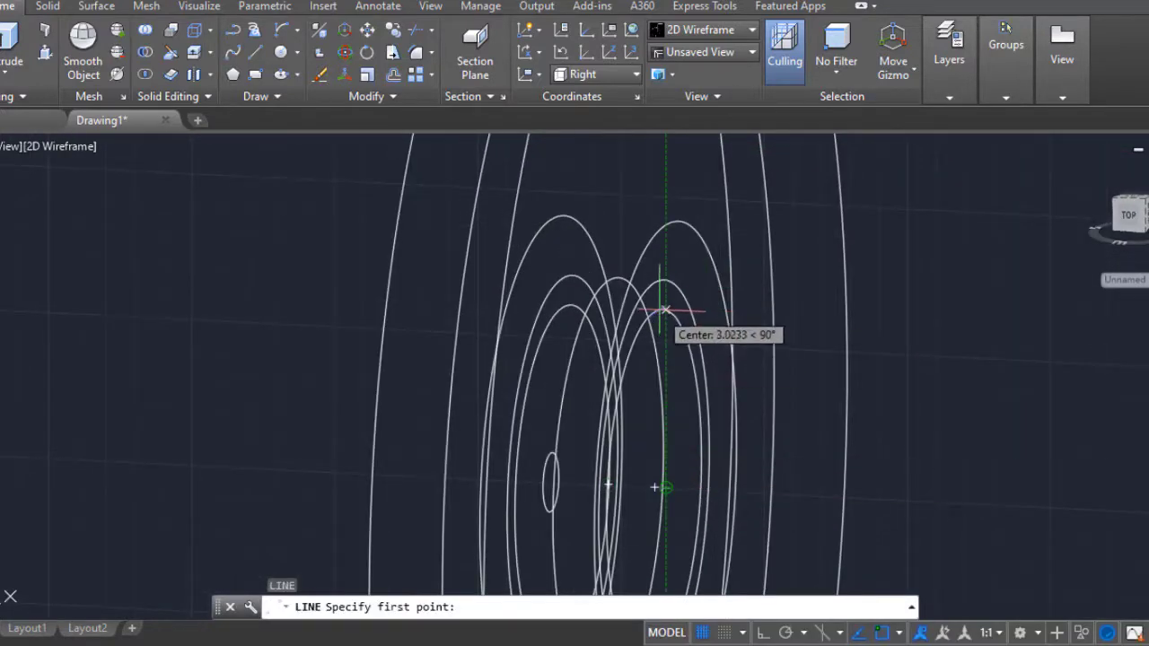
click(562, 308)
shift+middle_drag(563, 308, 857, 354)
key(l)
key(Return)
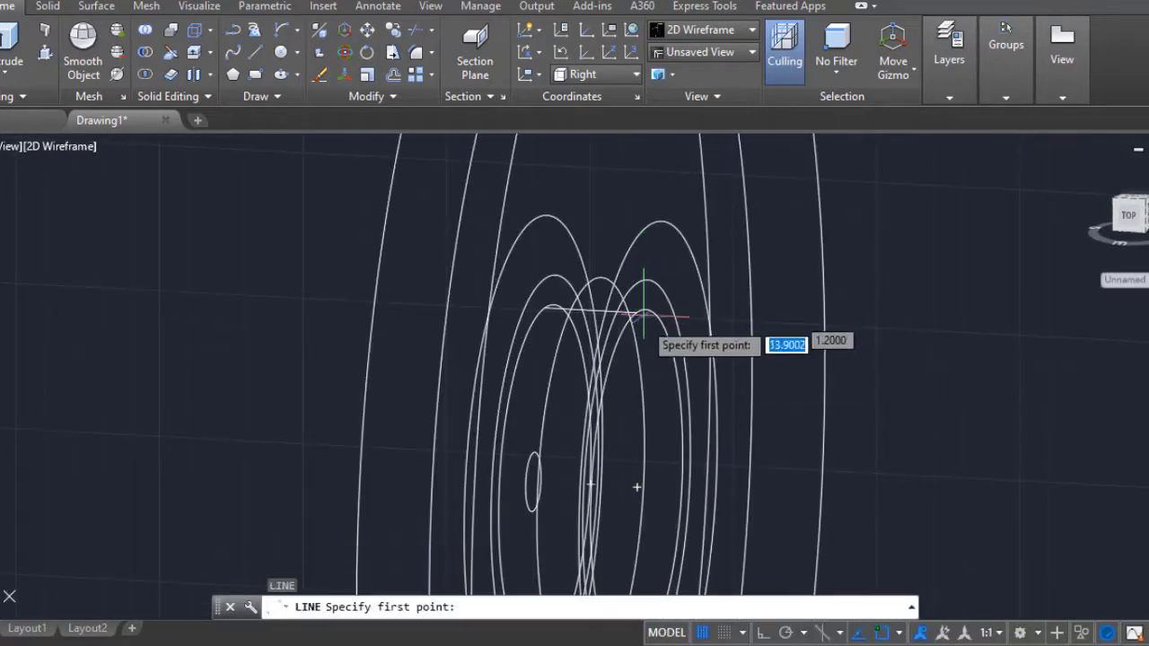
click(546, 278)
mouse_move(739, 328)
shift+middle_down()
mouse_move(807, 358)
mouse_move(775, 311)
mouse_move(759, 318)
shift+middle_up()
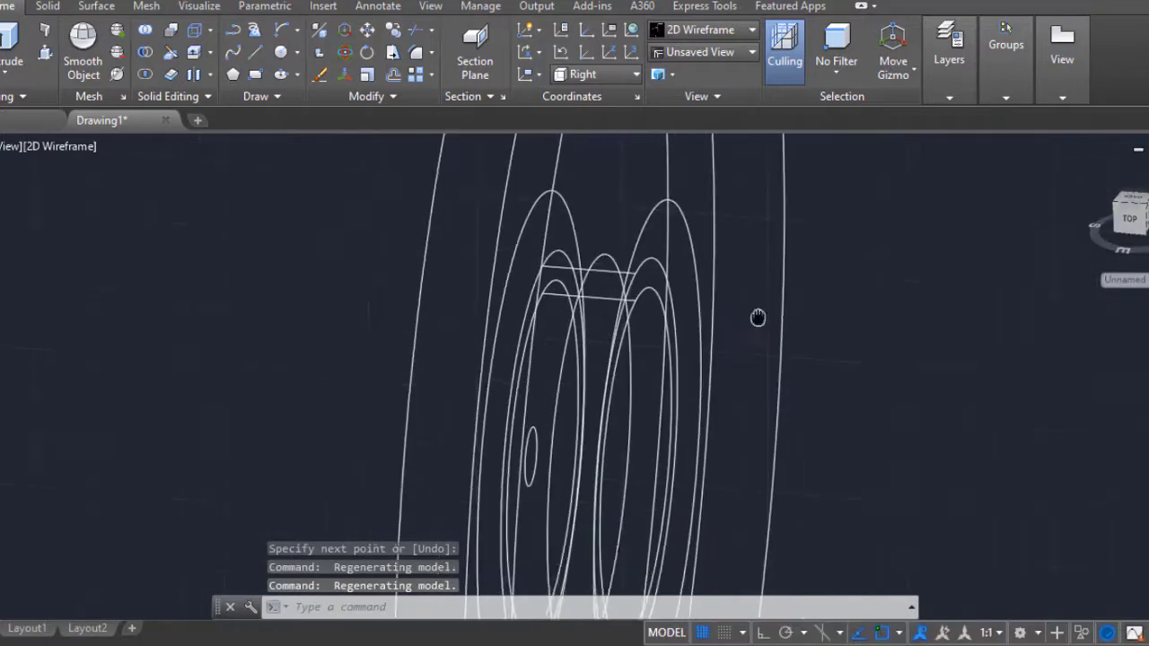
shift+middle_drag(637, 141, 928, 252)
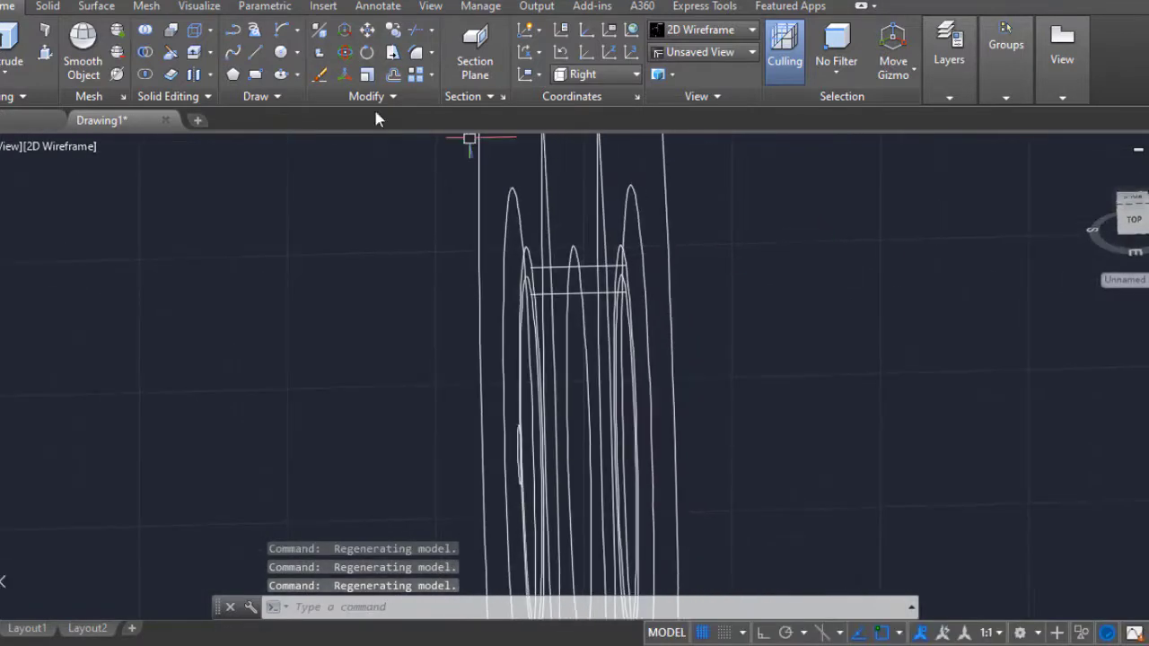
Step: Draw a start-end-direction arc from the hub rectangle's corner up toward the flange top
click(625, 266)
click(633, 244)
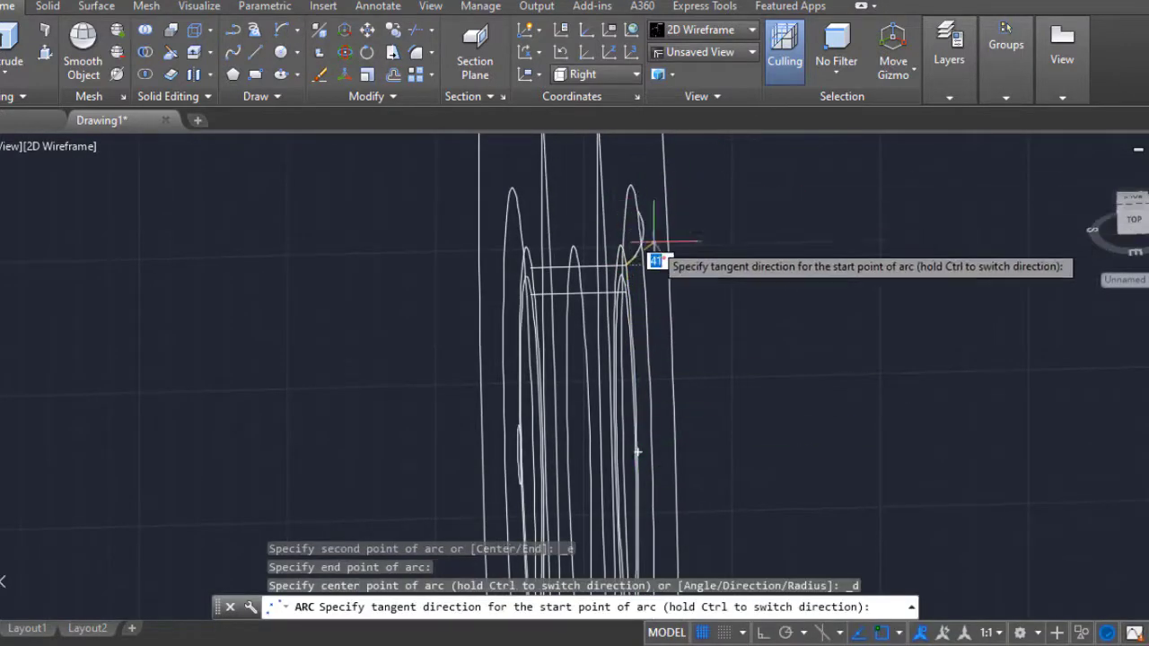
mouse_move(641, 253)
shift+middle_down()
mouse_move(686, 195)
mouse_move(673, 191)
shift+middle_up()
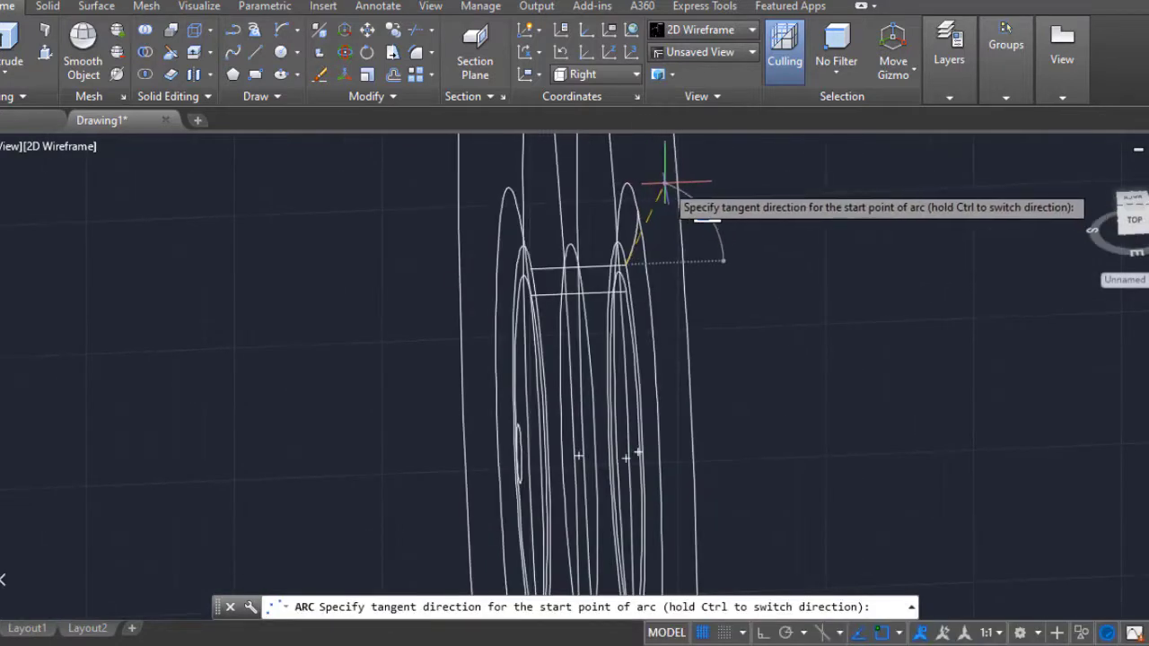
click(661, 308)
mouse_move(662, 307)
shift+middle_down()
mouse_move(637, 303)
mouse_move(652, 302)
shift+middle_up()
Step: Mirror the arc to the opposite side in Top view, keeping the original
text(mirror)
key(Return)
shift+middle_drag(579, 268, 604, 269)
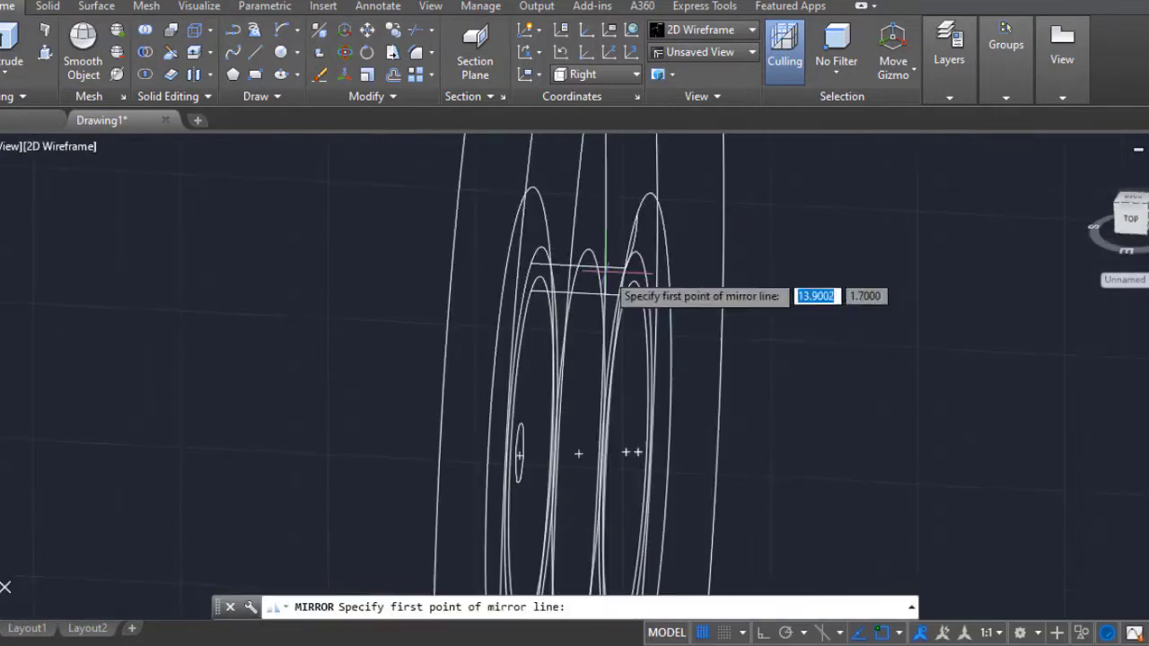
click(1130, 218)
click(553, 397)
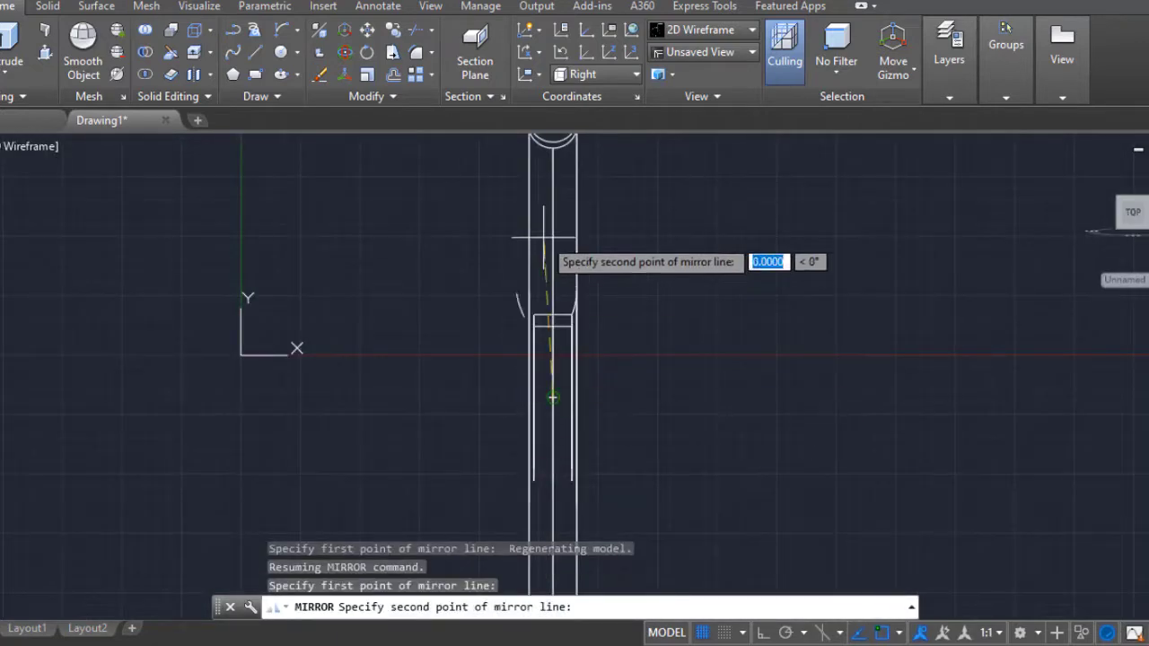
click(664, 287)
key(Return)
mouse_move(541, 282)
shift+middle_down()
mouse_move(569, 418)
mouse_move(578, 277)
shift+middle_up()
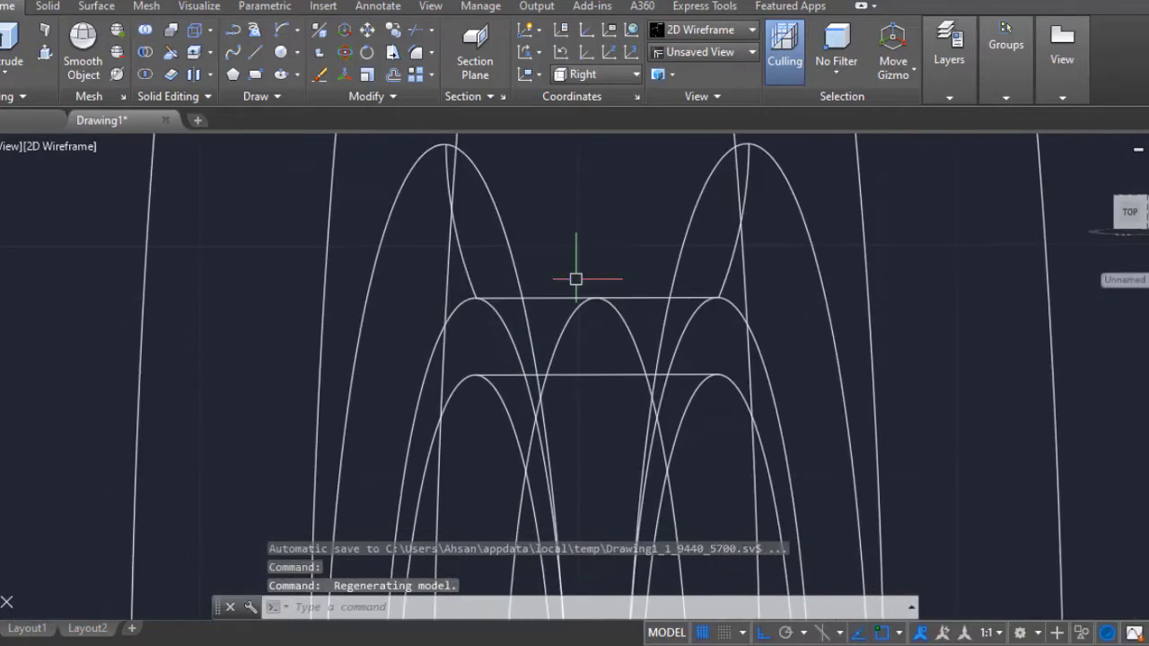
mouse_move(769, 307)
shift+middle_down()
mouse_move(764, 321)
mouse_move(641, 257)
mouse_move(700, 296)
mouse_move(679, 295)
mouse_move(782, 318)
shift+middle_up()
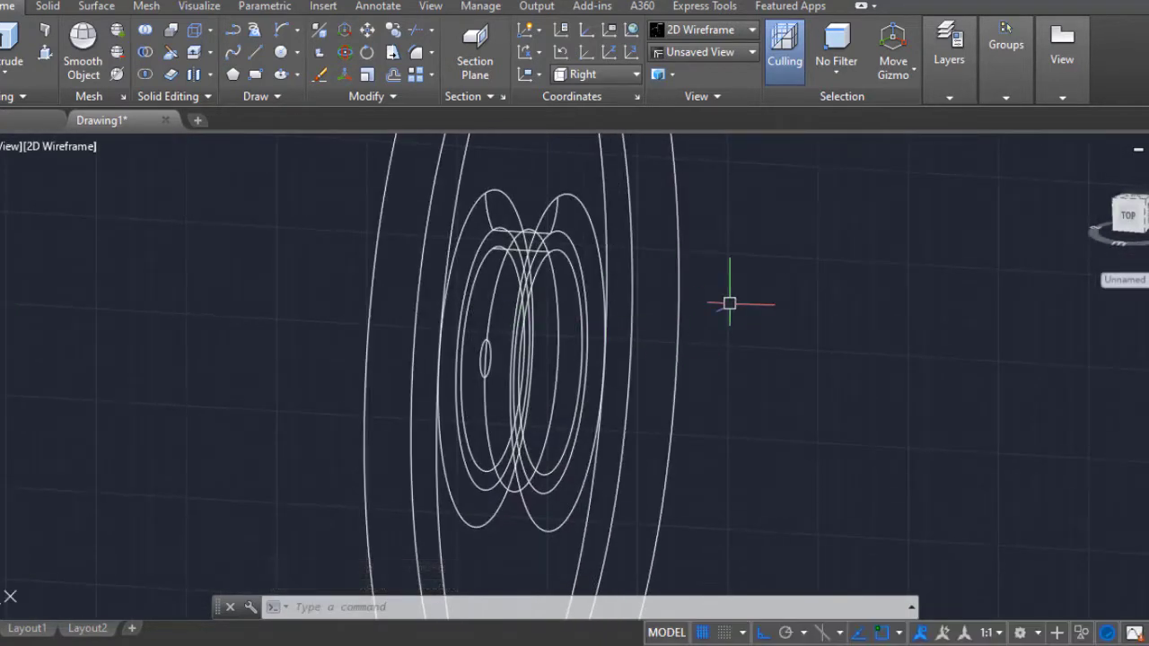
scroll(607, 242, up, 2)
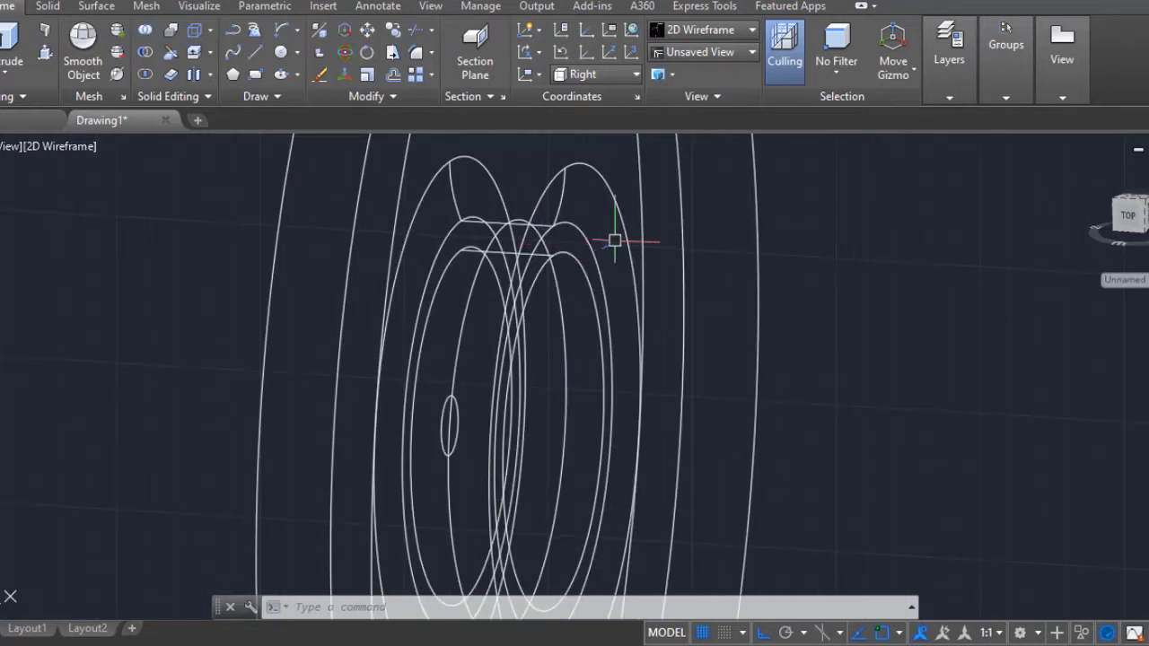
Step: Draw another start-end-direction arc at the hub and begin filleting it
click(344, 56)
click(556, 255)
click(554, 174)
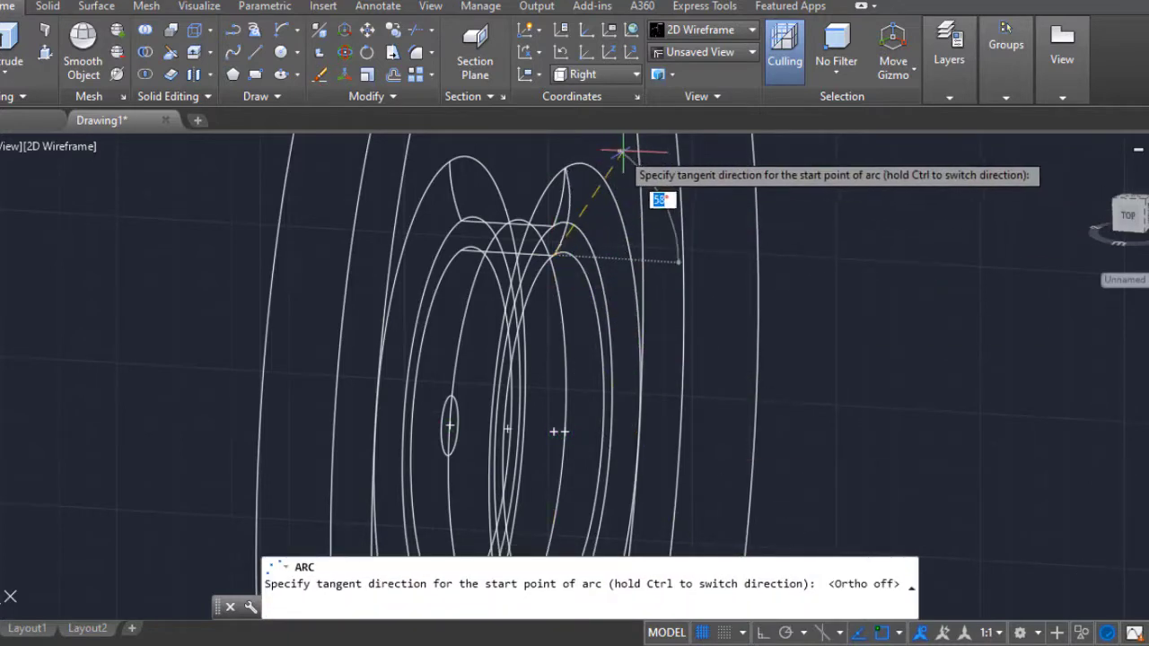
shift+middle_drag(621, 155, 580, 189)
text(f)
key(Return)
click(674, 266)
mouse_move(677, 267)
shift+middle_down()
mouse_move(659, 277)
mouse_move(546, 269)
mouse_move(534, 305)
shift+middle_up()
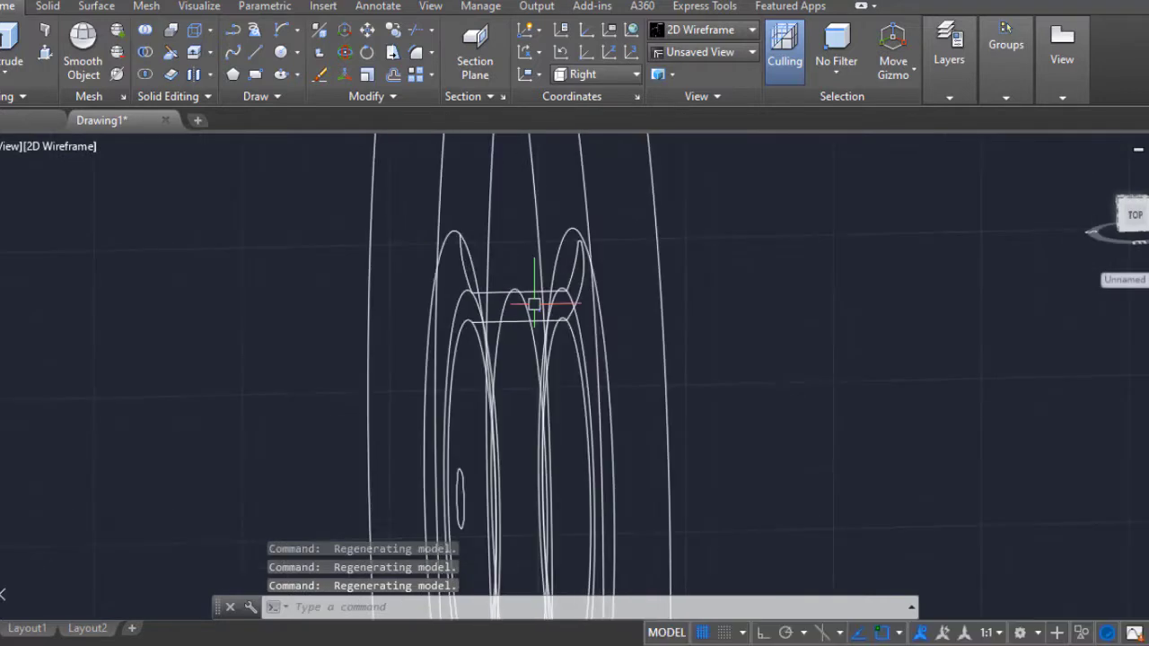
Step: Start one more arc across the hub, cancel it, and turn toward a side view
key(Return)
click(460, 469)
click(735, 463)
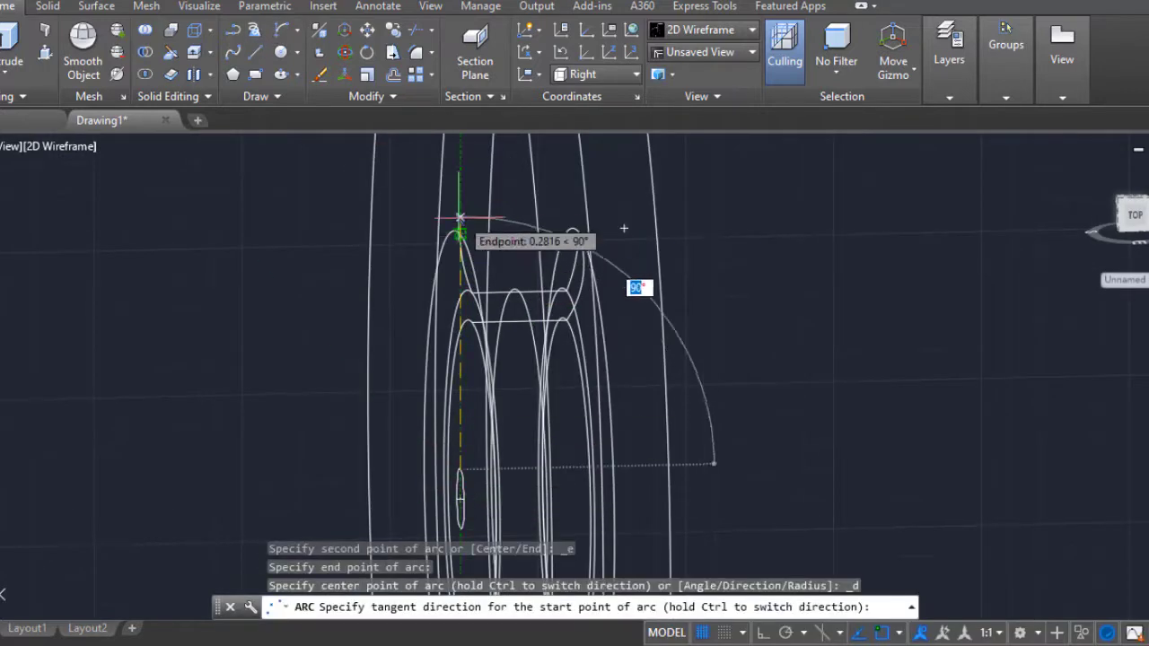
shift+middle_drag(639, 263, 436, 221)
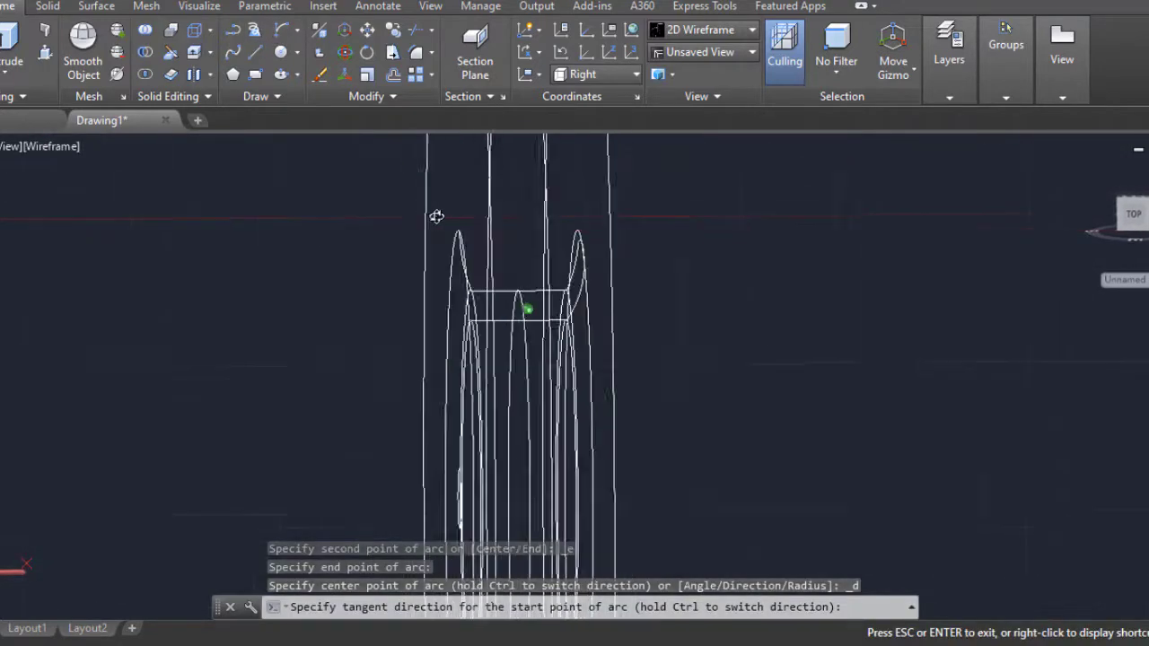
key(Escape)
key(Escape)
shift+middle_drag(1119, 235, 598, 374)
scroll(559, 393, up, 5)
Step: Start moving the small ellipse, then cancel the move
key(m)
key(Return)
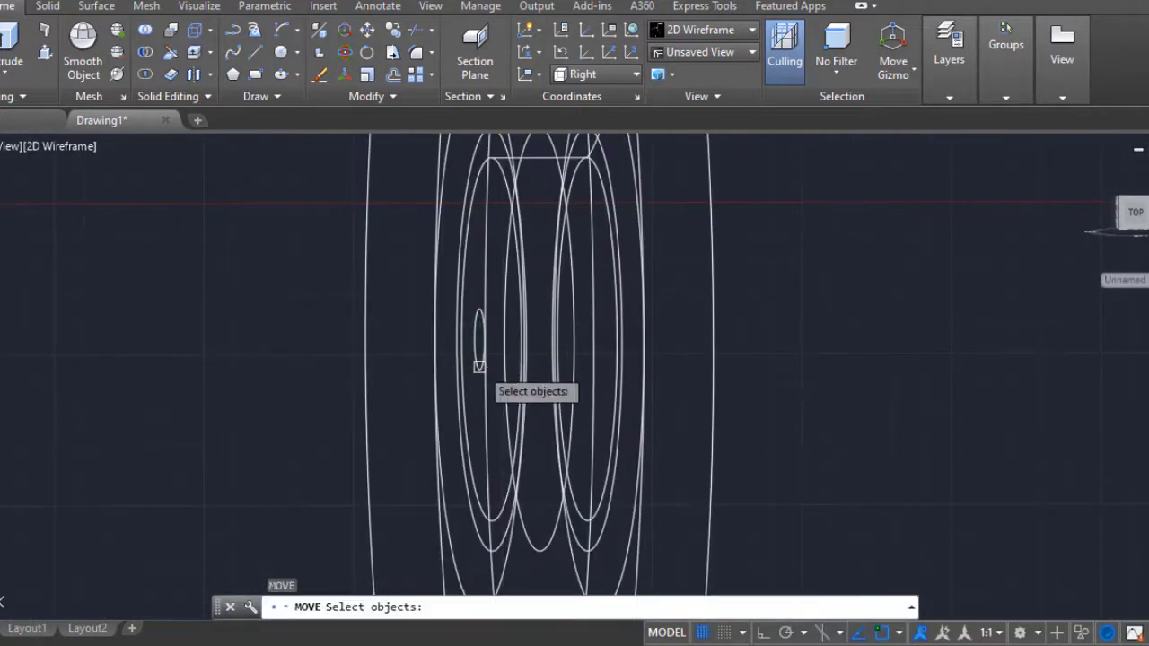
click(476, 350)
key(Return)
click(882, 373)
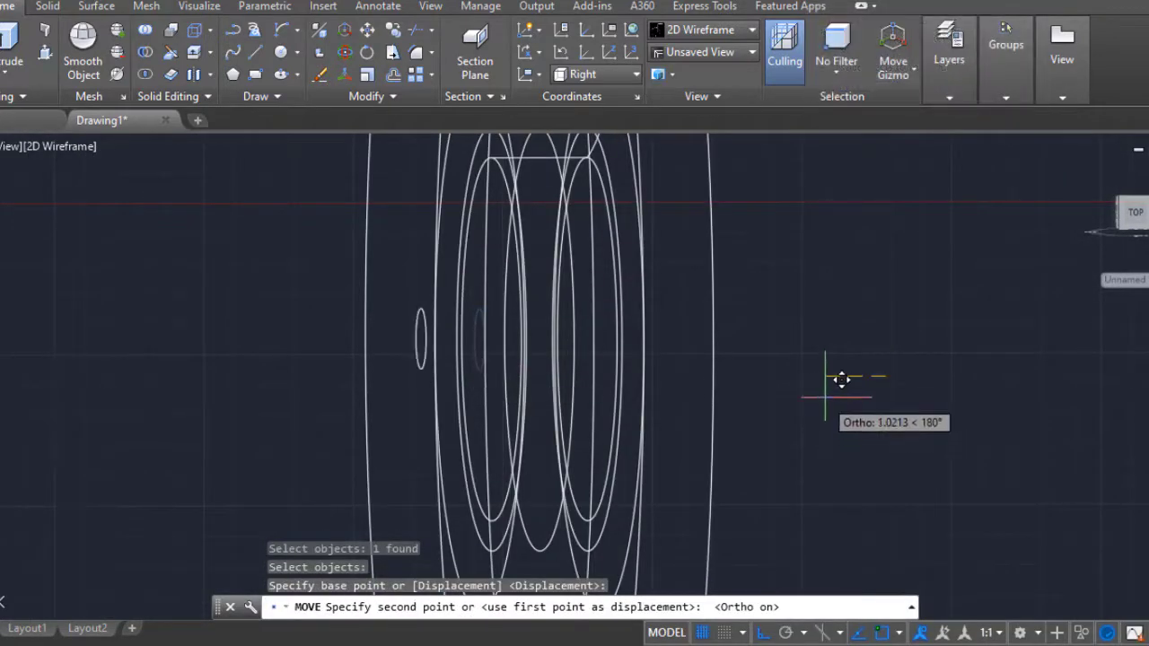
key(Escape)
shift+middle_drag(838, 390, 756, 384)
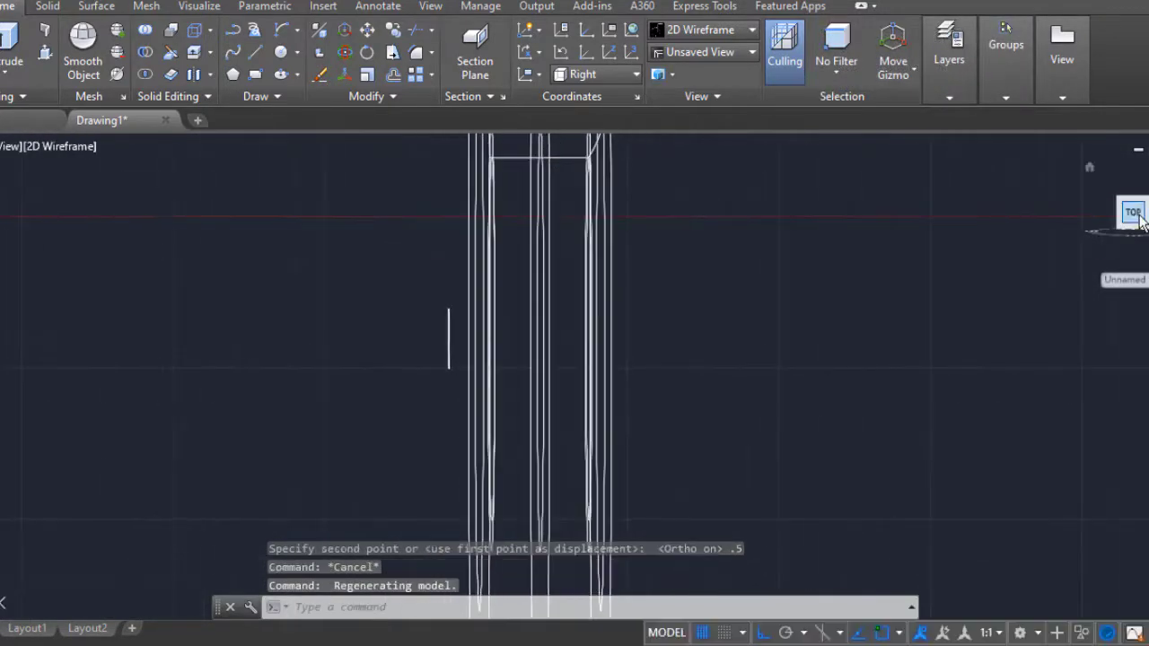
Step: In a flat side view, draw an arc from the small ellipse to the left flange peak
click(1126, 212)
click(281, 30)
scroll(549, 359, up, 4)
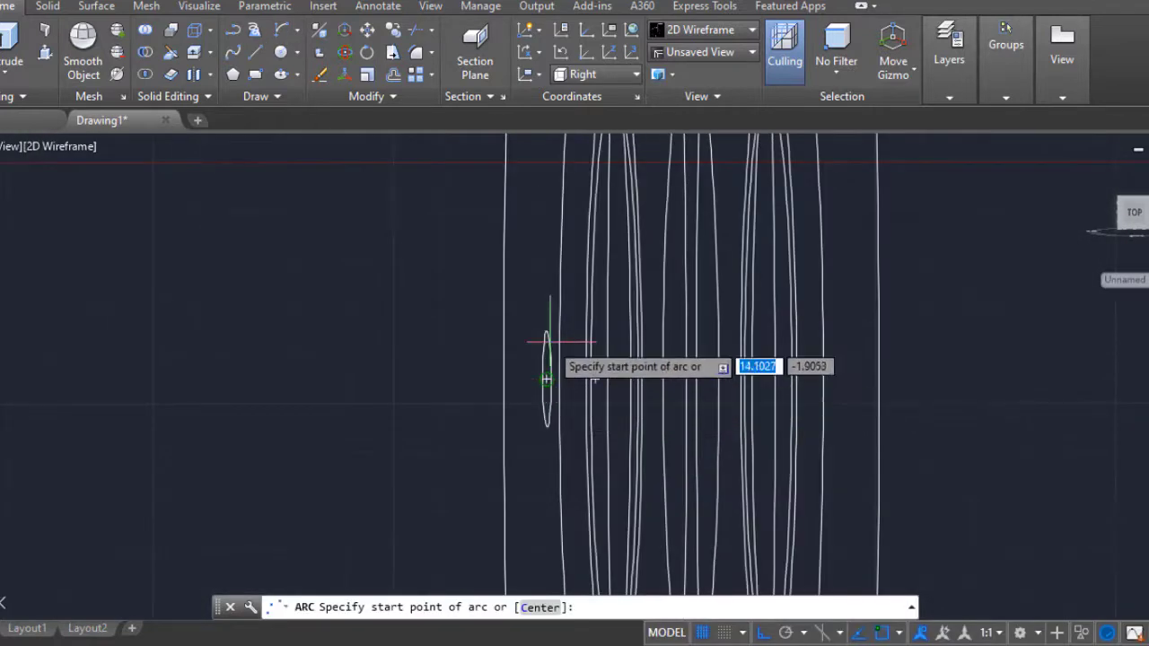
click(546, 380)
scroll(546, 380, down, 3)
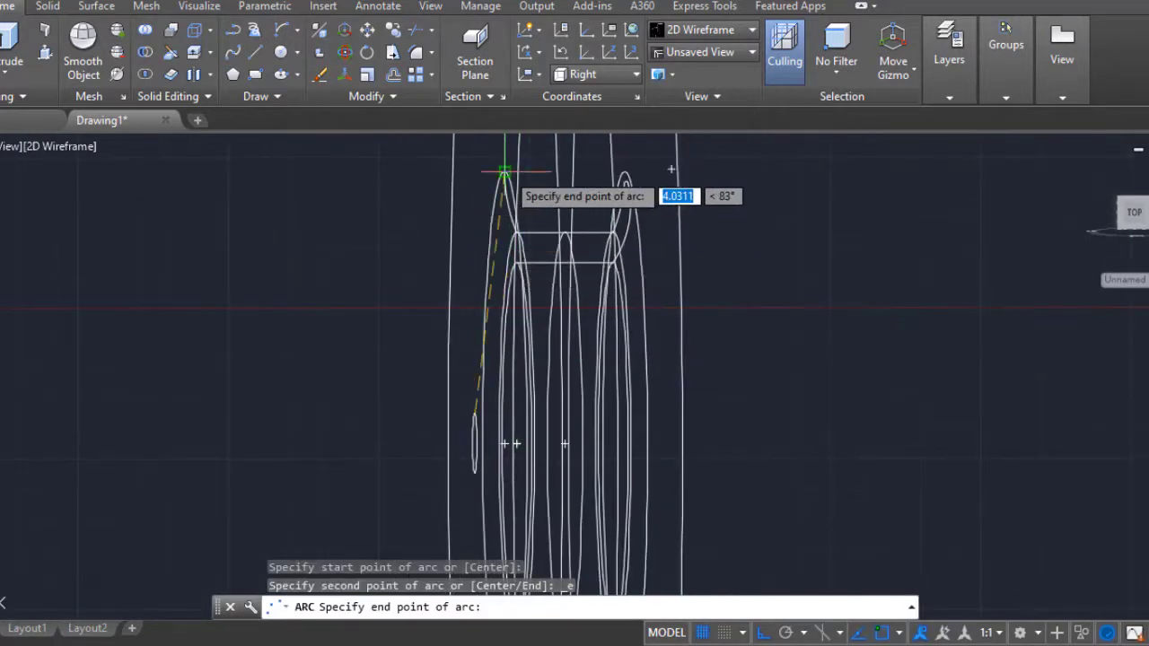
click(506, 171)
click(482, 191)
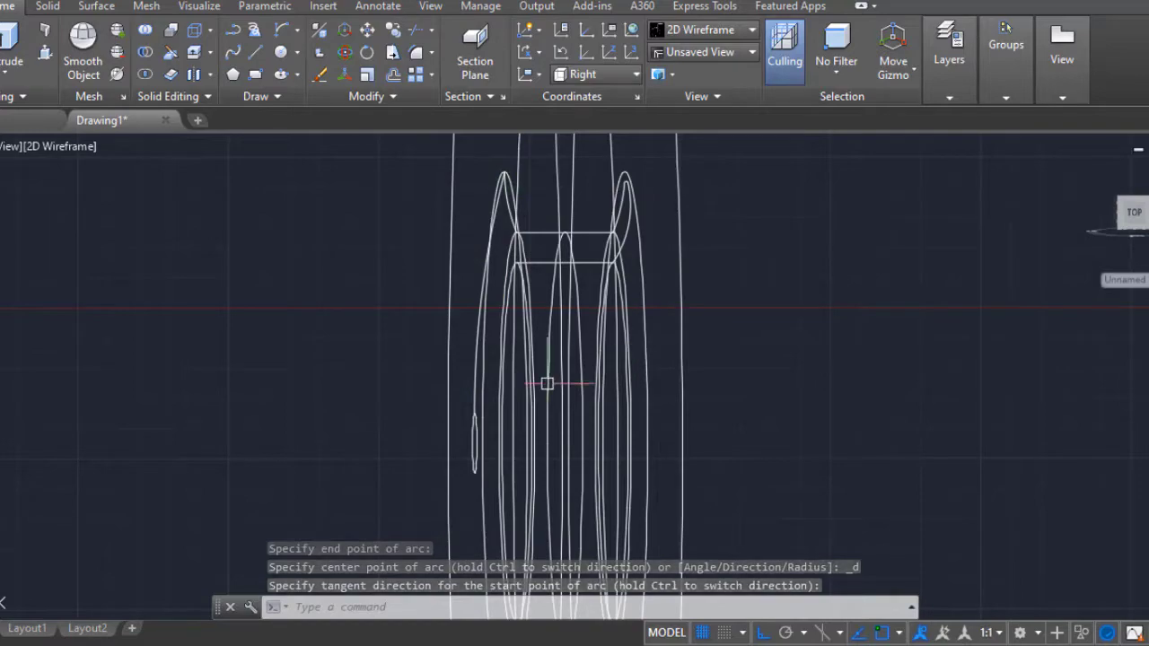
mouse_move(547, 383)
shift+middle_down()
mouse_move(518, 402)
mouse_move(672, 449)
mouse_move(749, 513)
mouse_move(779, 518)
mouse_move(685, 502)
mouse_move(649, 375)
shift+middle_up()
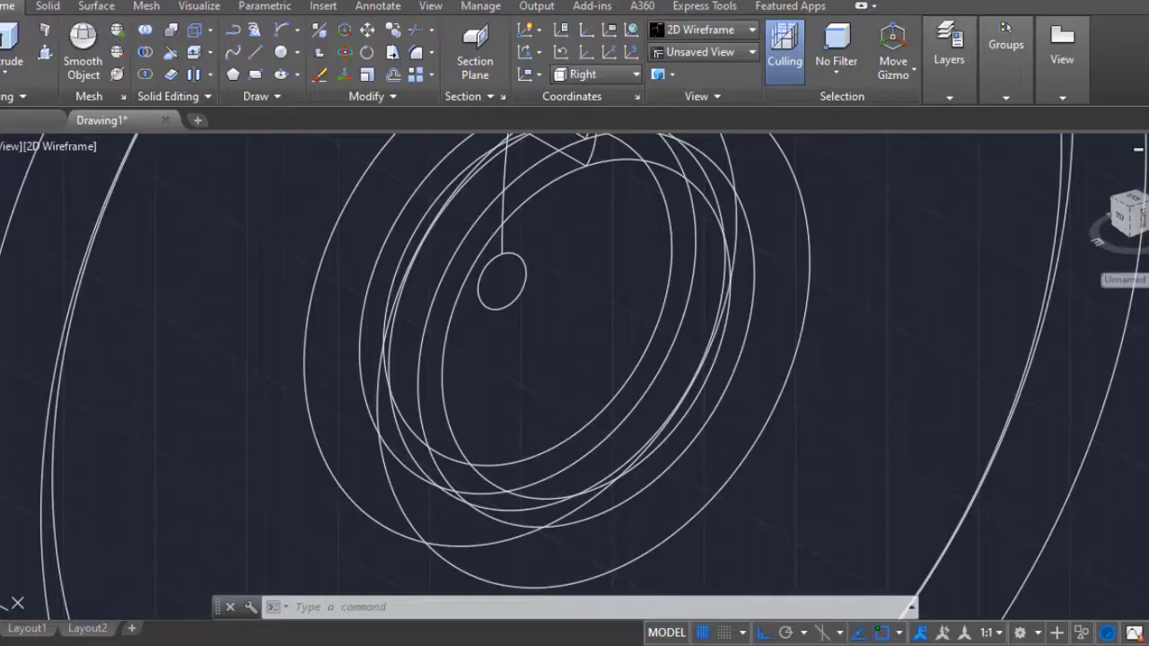
Step: Orbit the wheel wireframe to a new angle after checking the reference photo
mouse_move(589, 349)
shift+middle_down()
mouse_move(667, 369)
mouse_move(539, 399)
shift+middle_up()
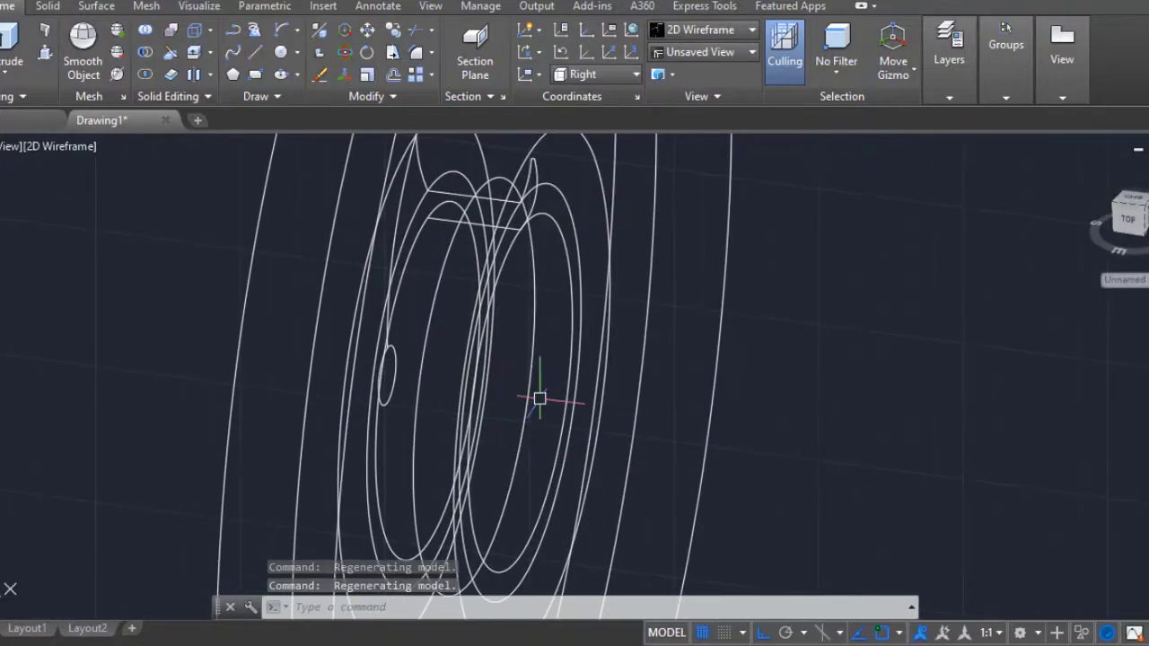
Step: Set the drawing plane to Front and copy the ellipse across the hub
mouse_move(584, 142)
shift+middle_down()
mouse_move(539, 251)
mouse_move(820, 254)
mouse_move(859, 221)
mouse_move(746, 169)
shift+middle_up()
click(588, 201)
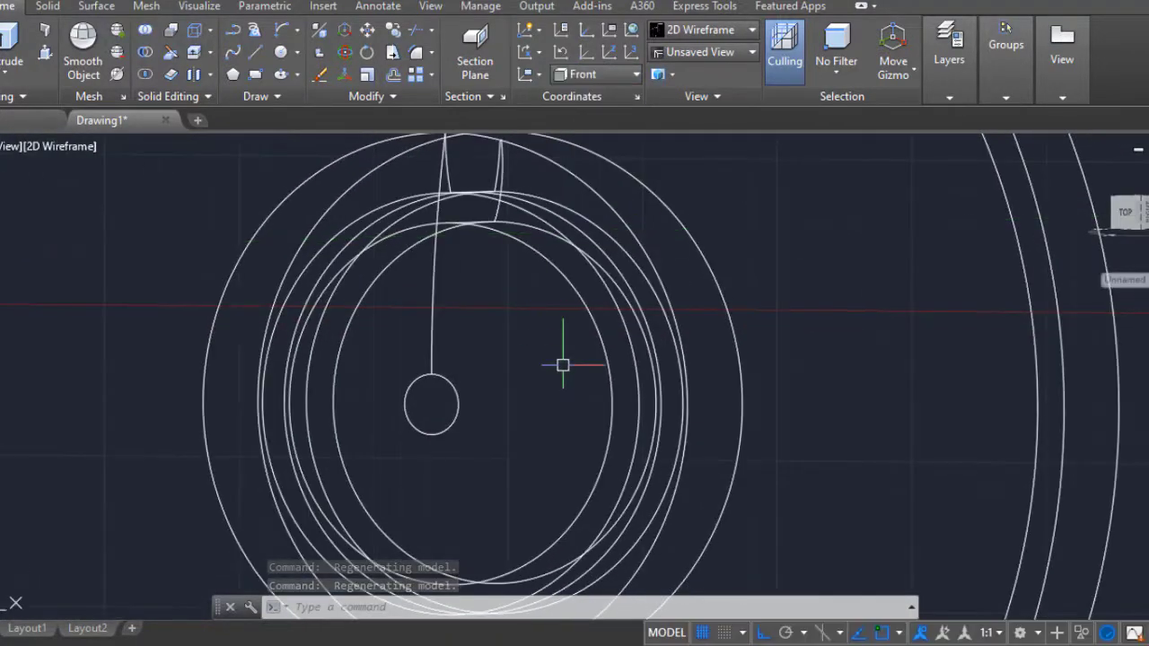
mouse_move(562, 365)
shift+middle_down()
mouse_move(479, 365)
mouse_move(685, 387)
mouse_move(410, 377)
mouse_move(587, 379)
shift+middle_up()
text(co)
key(Return)
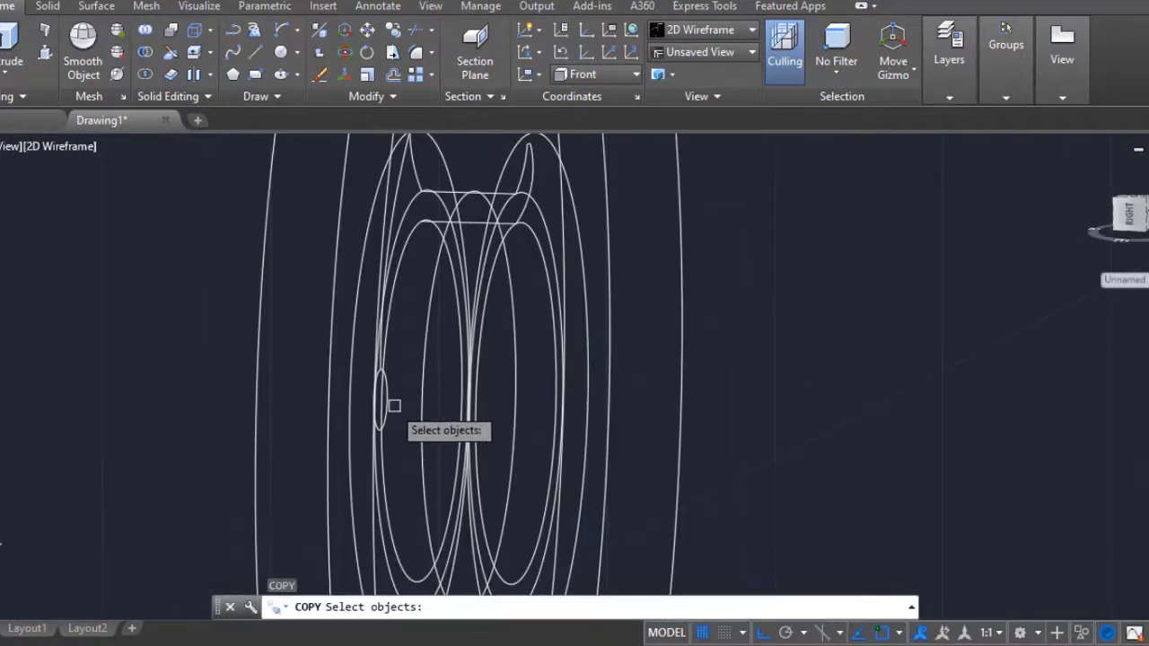
click(533, 401)
key(Escape)
Step: Draw a line joining the tops of the small axle circles, then reset the UCS to World
text(l)
key(Return)
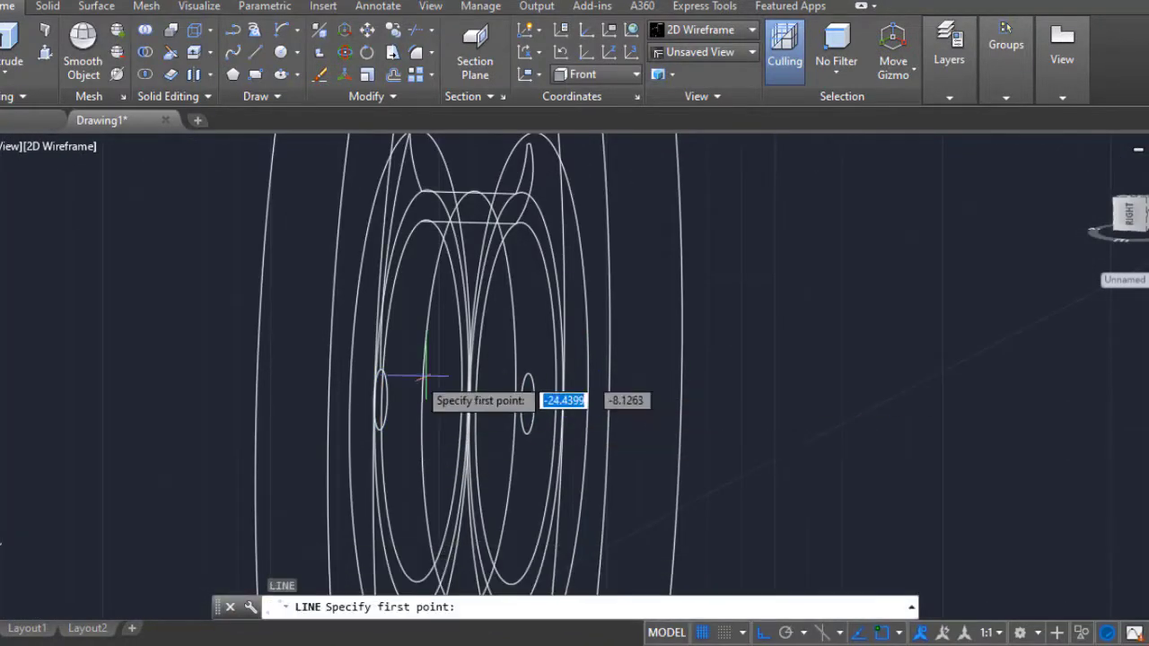
scroll(526, 371, up, 4)
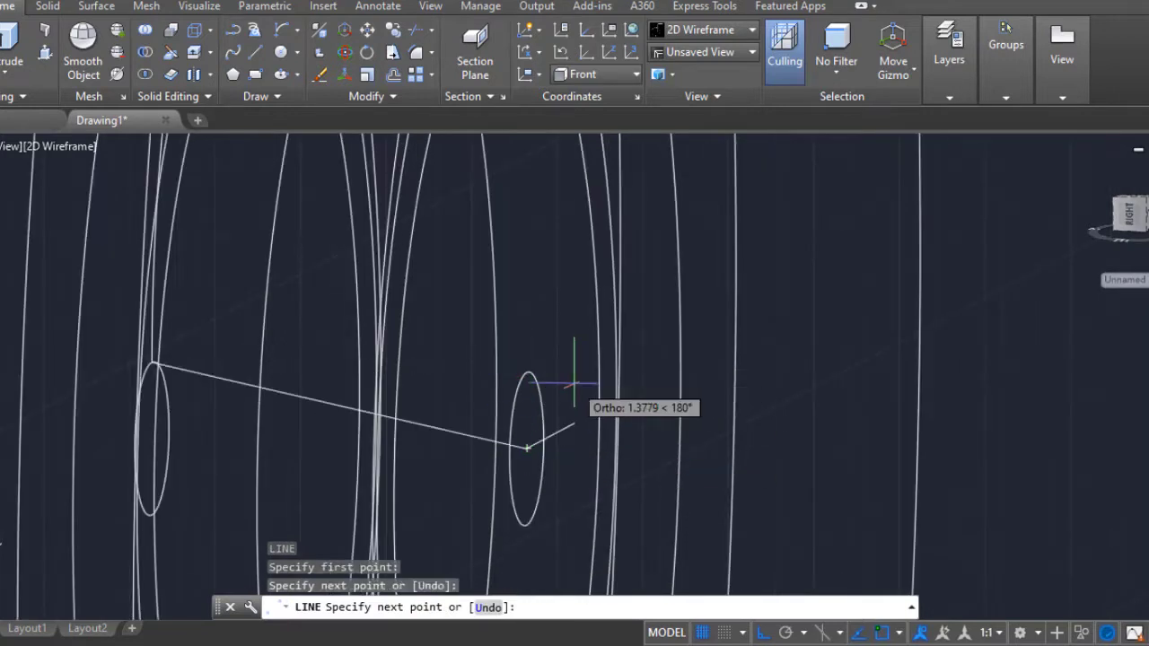
click(784, 379)
key(Escape)
text(tr)
key(Return)
key(Return)
key(Escape)
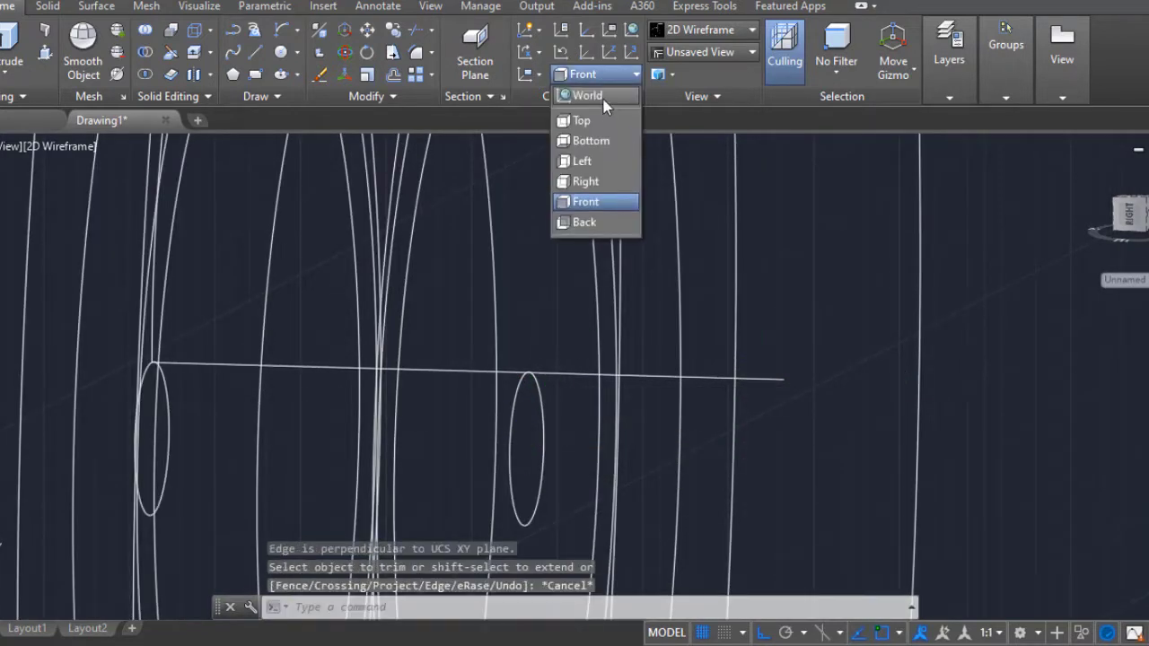
click(604, 98)
Step: Start another line and turn the view to face the wheel straight on
text(l)
key(Return)
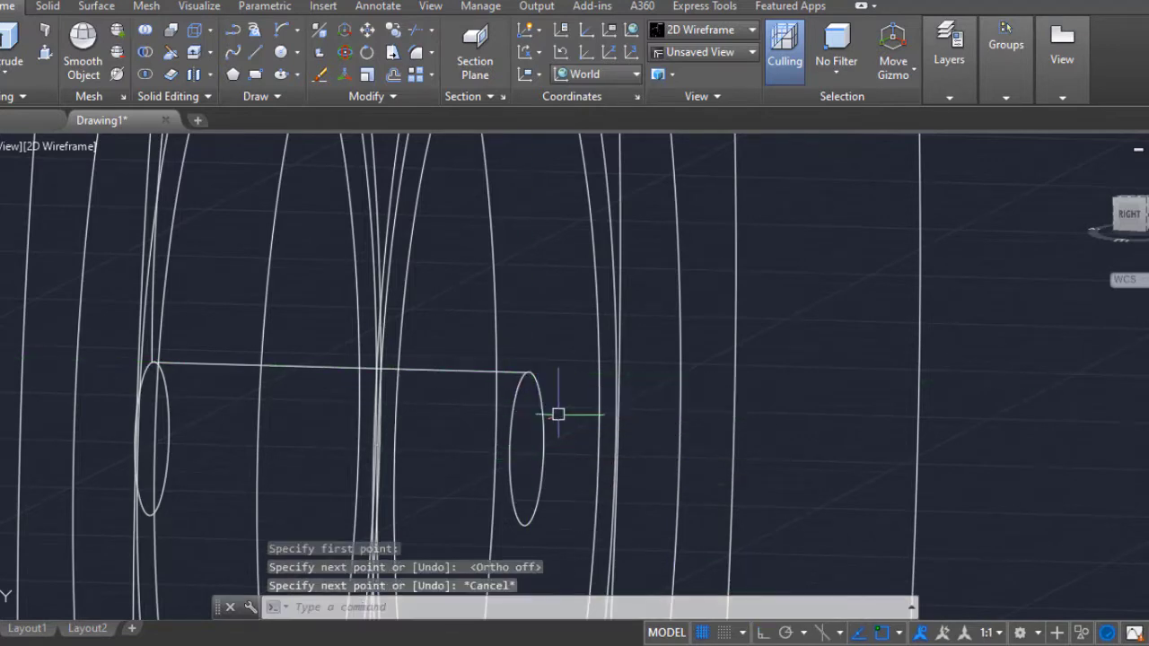
scroll(558, 414, down, 2)
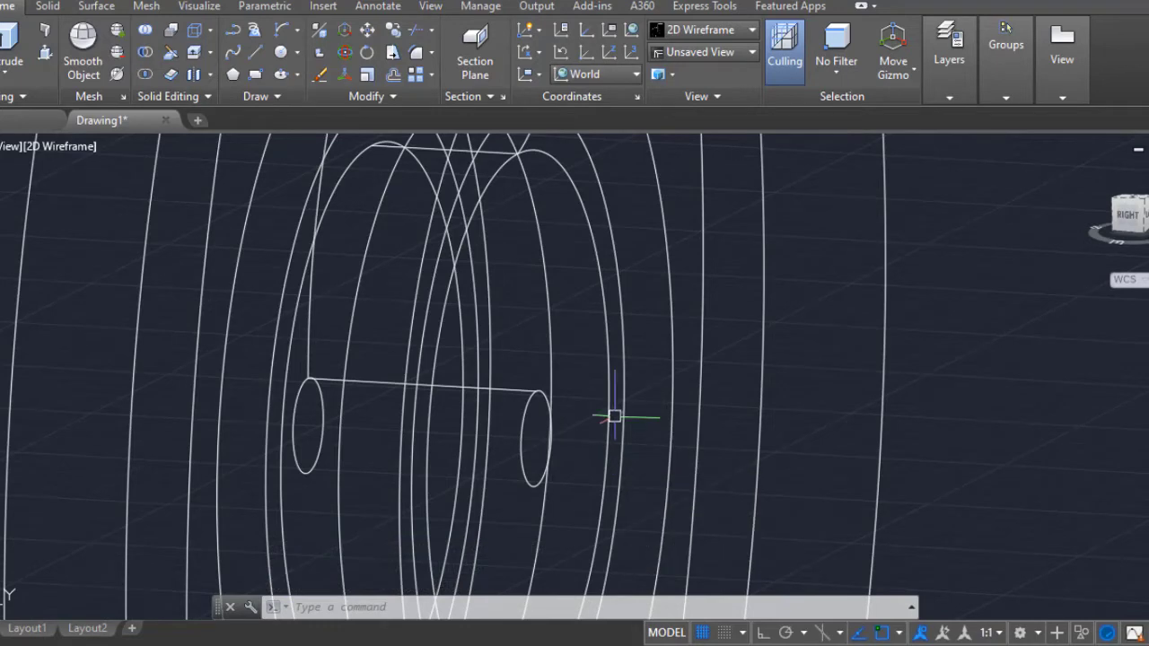
shift+middle_drag(614, 417, 614, 289)
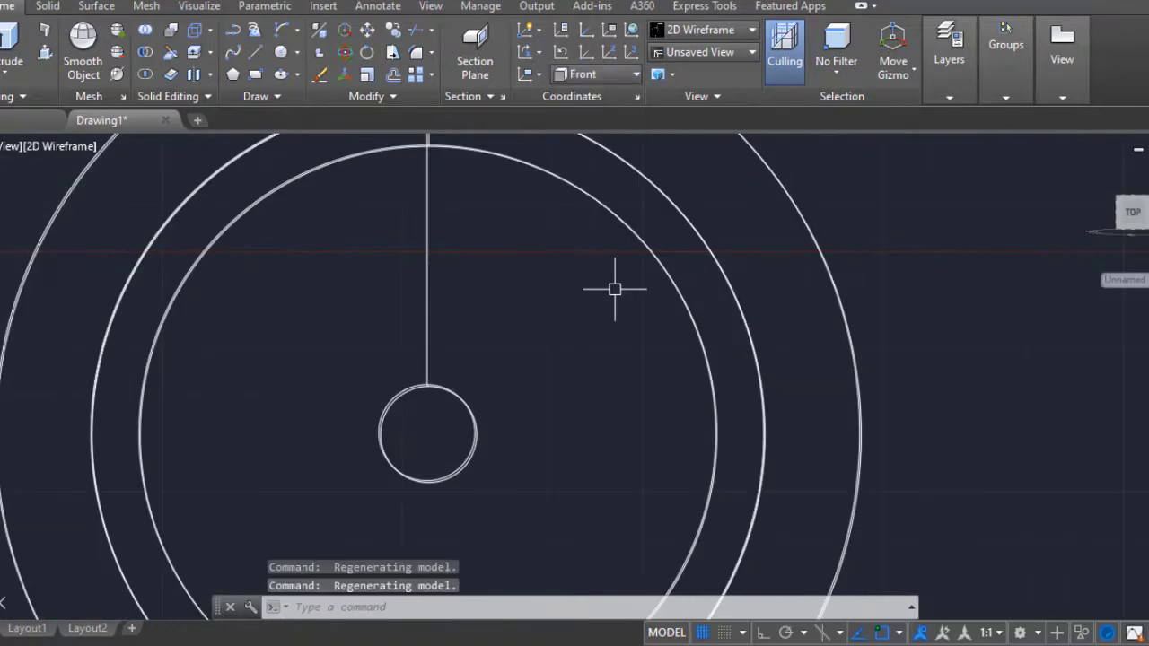
Step: Try offsetting the hole circle by 1.5 and then by 1, cancelling each attempt
text(o)
key(Return)
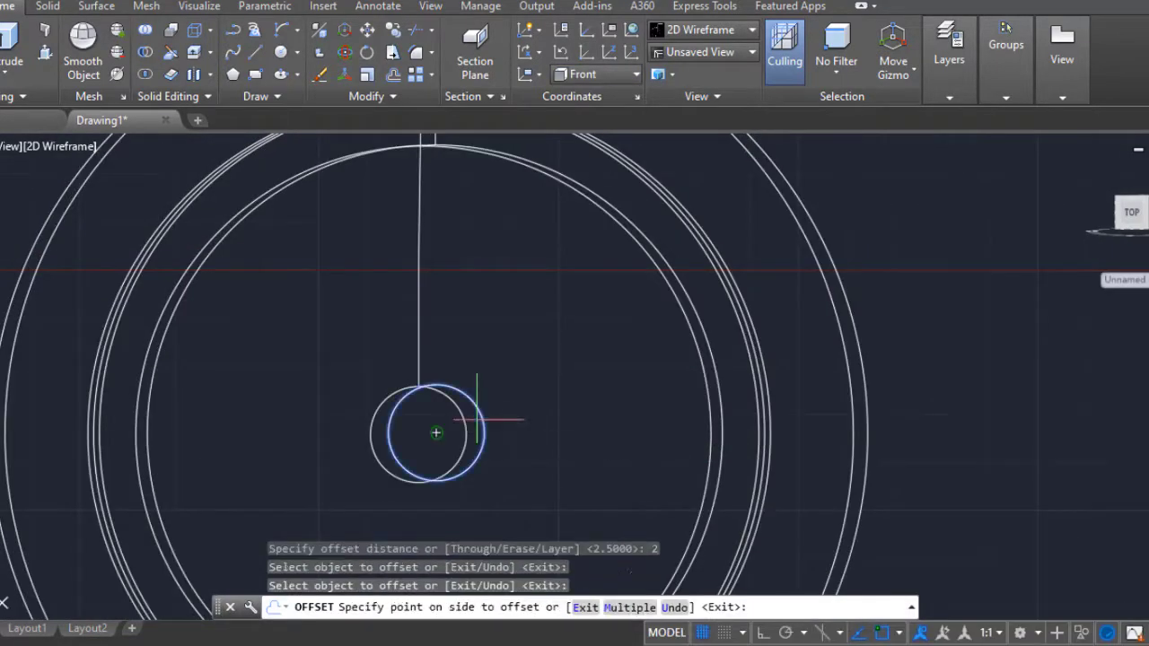
key(Escape)
key(Return)
text(1.5)
key(Return)
key(Escape)
key(Return)
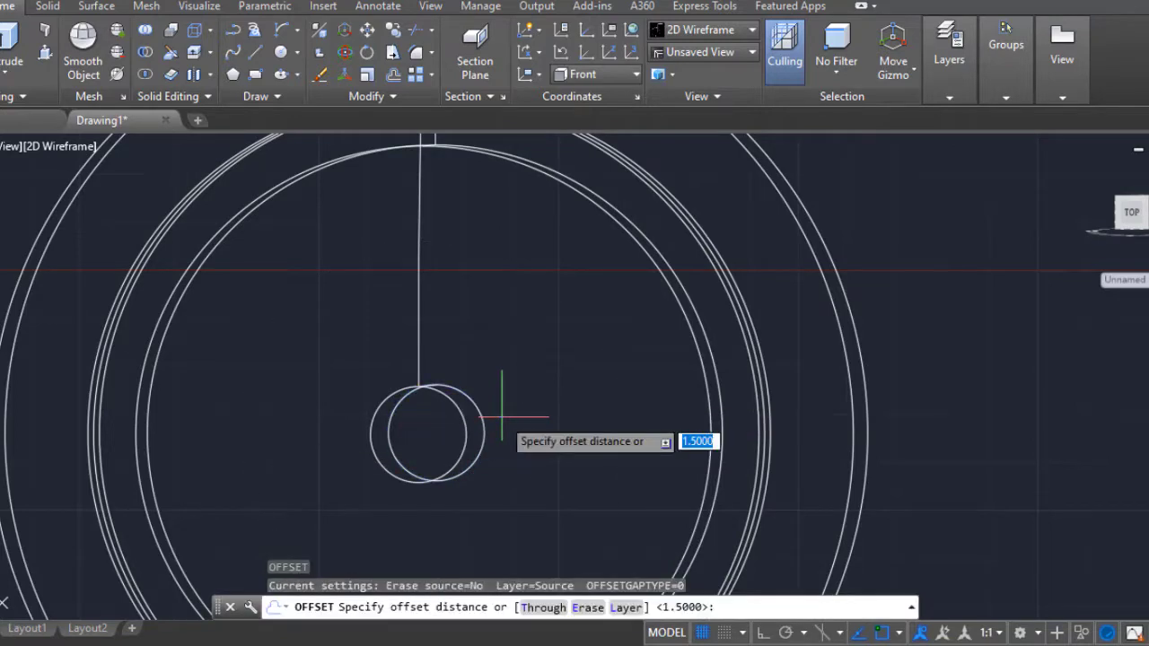
text(1)
Step: Pick the hole circle for offsetting and retry with 0.5 before abandoning the offset
key(Return)
click(428, 386)
key(Escape)
key(Return)
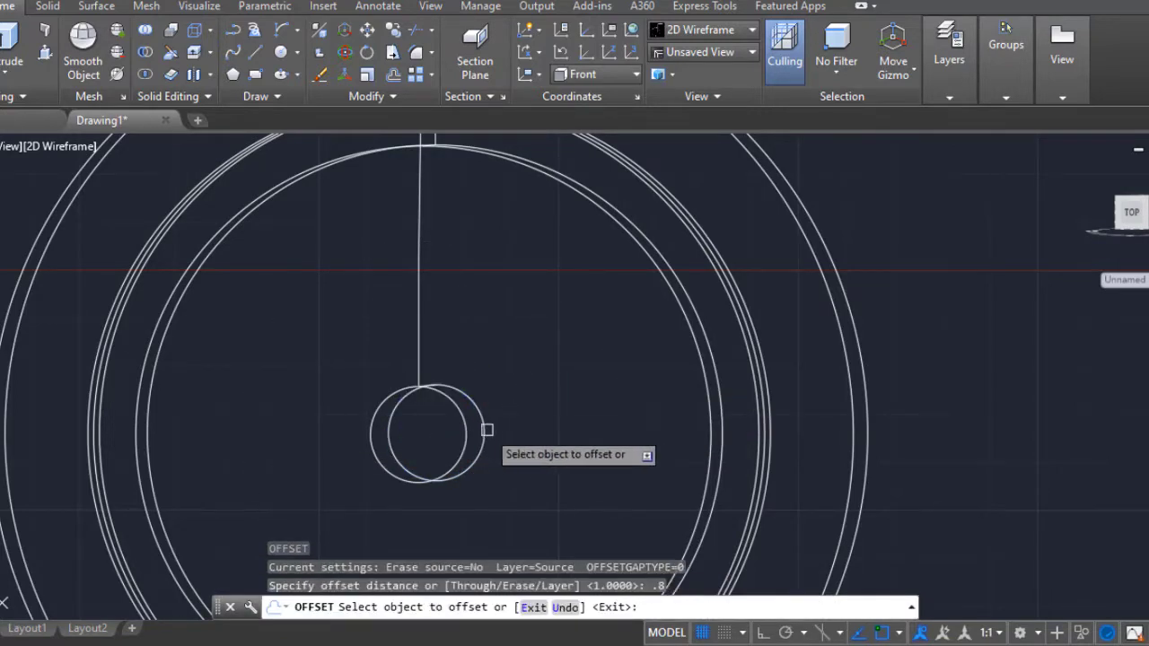
click(487, 430)
key(Escape)
Step: Copy the hole's right end circle to the left end position
key(Return)
text(.5)
key(Escape)
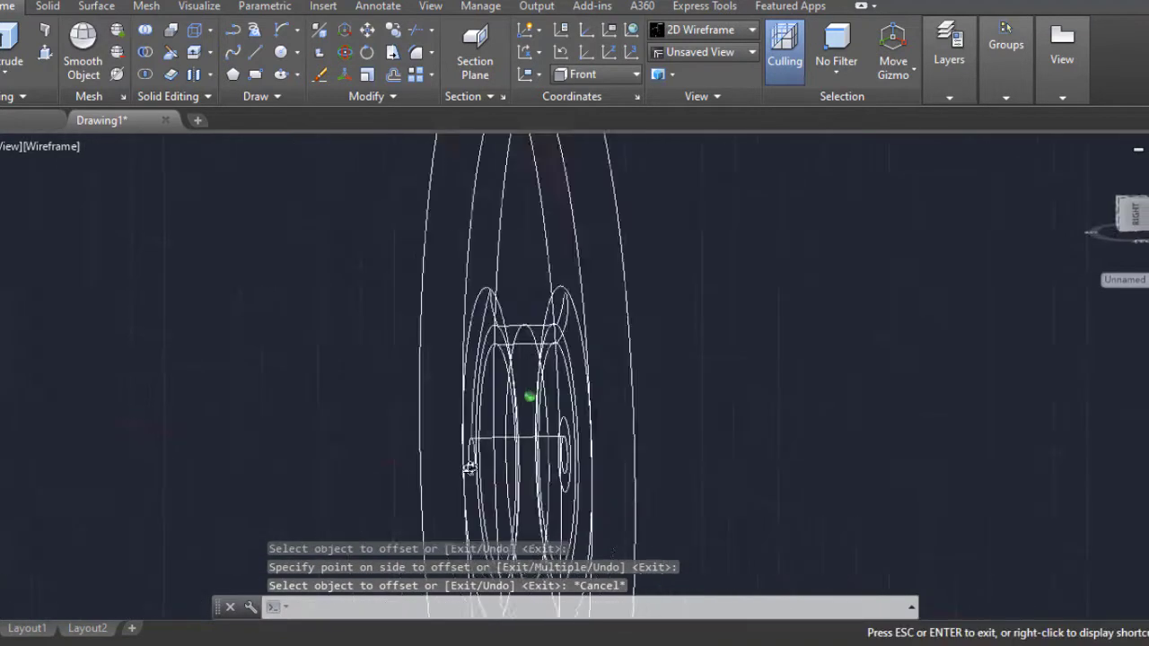
mouse_move(556, 410)
shift+middle_down()
mouse_move(547, 466)
mouse_move(568, 449)
mouse_move(518, 308)
mouse_move(581, 439)
shift+middle_up()
text(co)
key(Return)
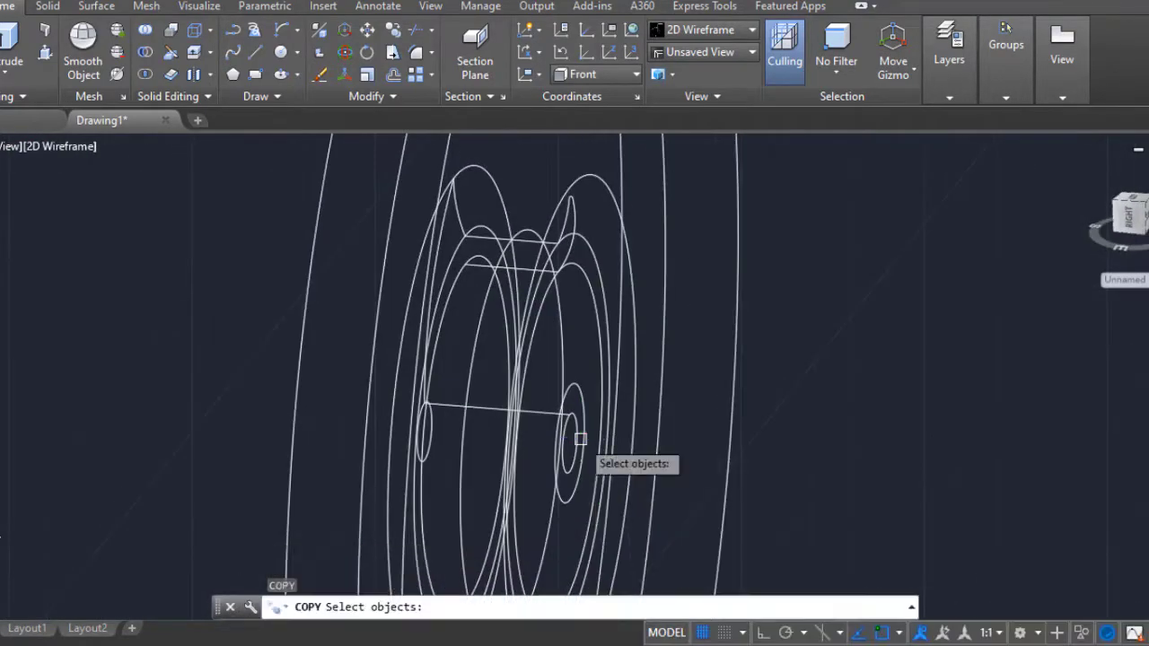
key(Return)
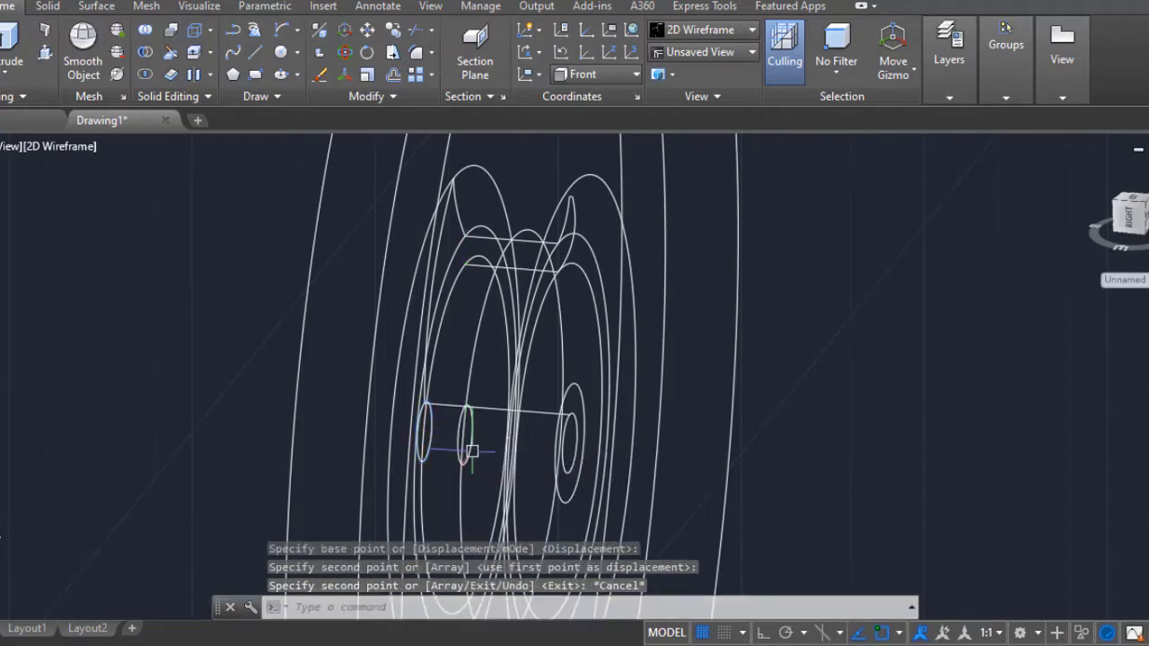
key(Escape)
shift+middle_drag(470, 454, 608, 461)
Step: Abandon a started line command and zoom in on the hub
key(Return)
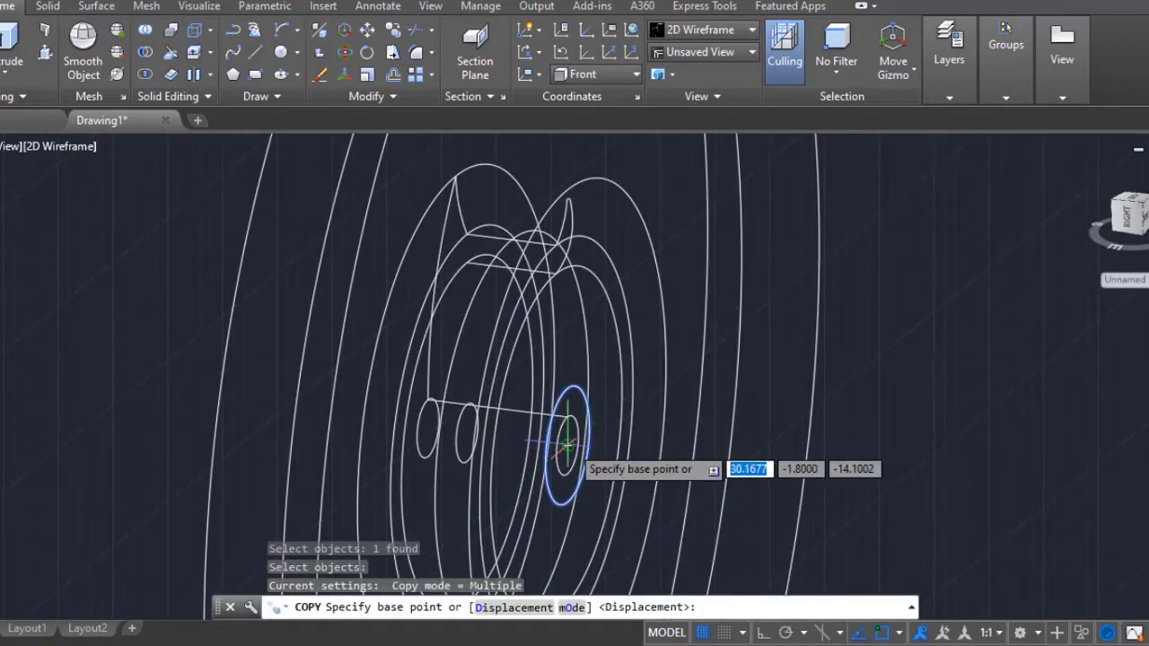
click(567, 445)
click(465, 440)
key(Escape)
text(l)
key(Return)
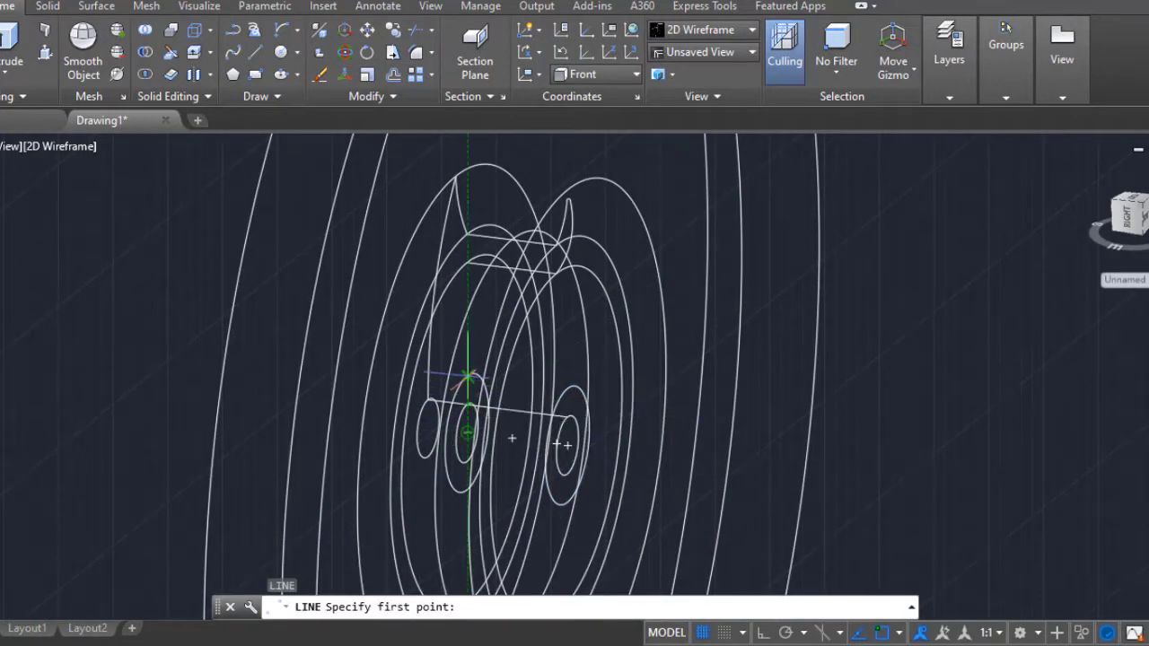
key(Escape)
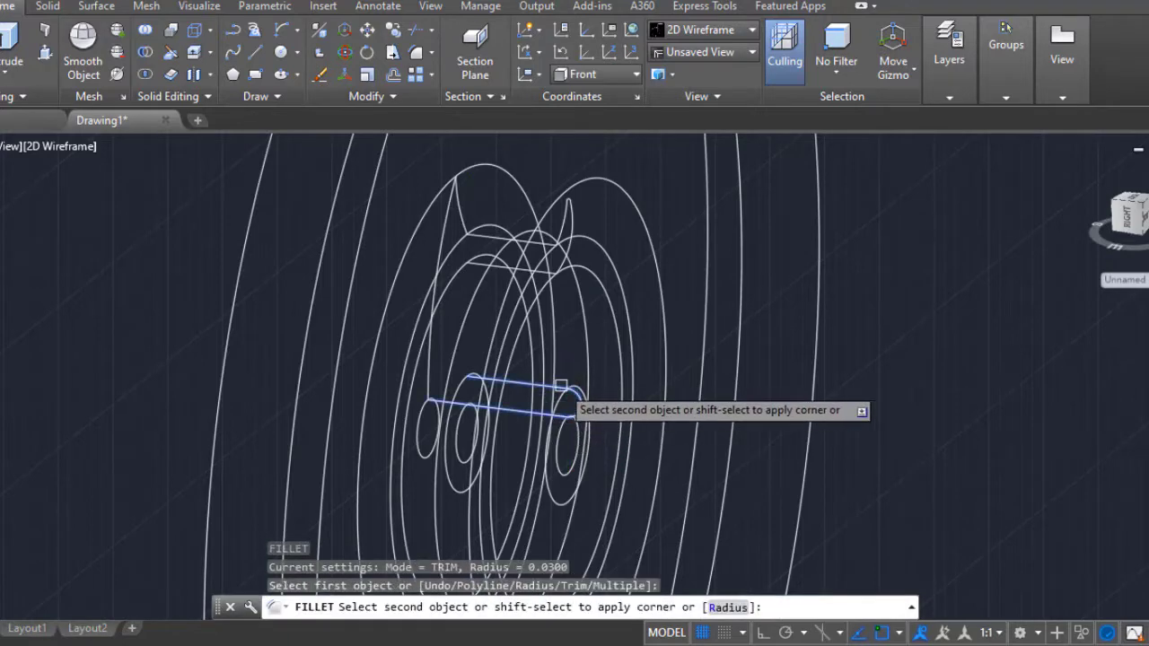
key(Escape)
scroll(570, 408, up, 4)
Step: Attempt to stretch the lower hub line, then cancel the stretch
text(l)
key(Return)
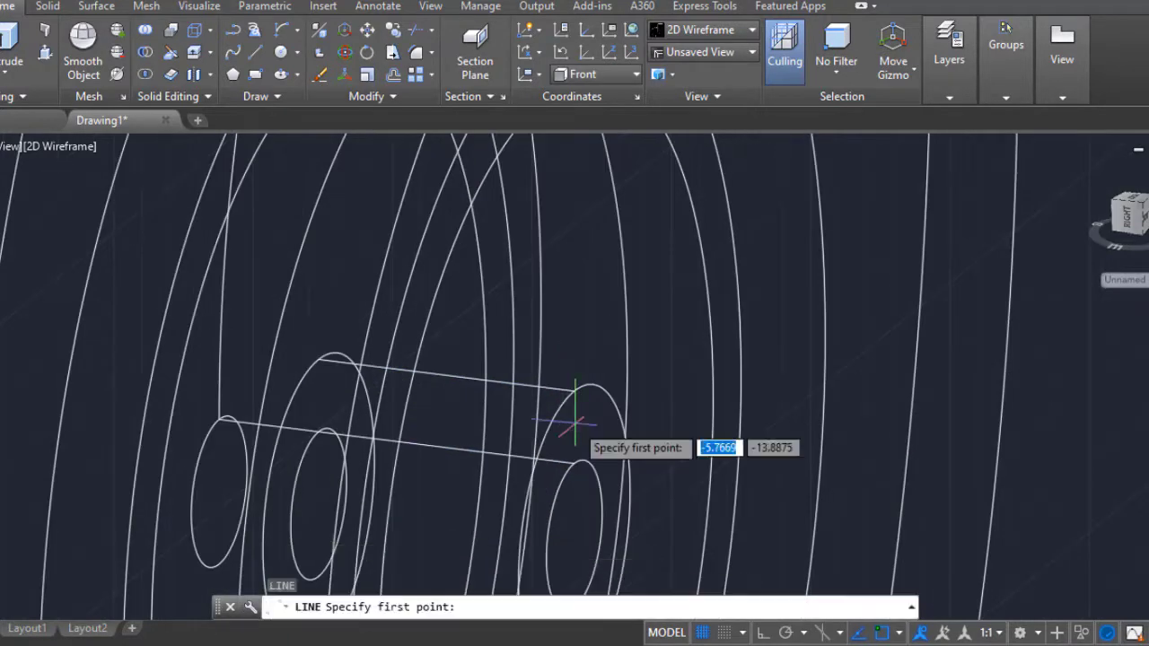
key(Escape)
shift+middle_drag(575, 393, 623, 436)
text(s)
key(Return)
click(548, 453)
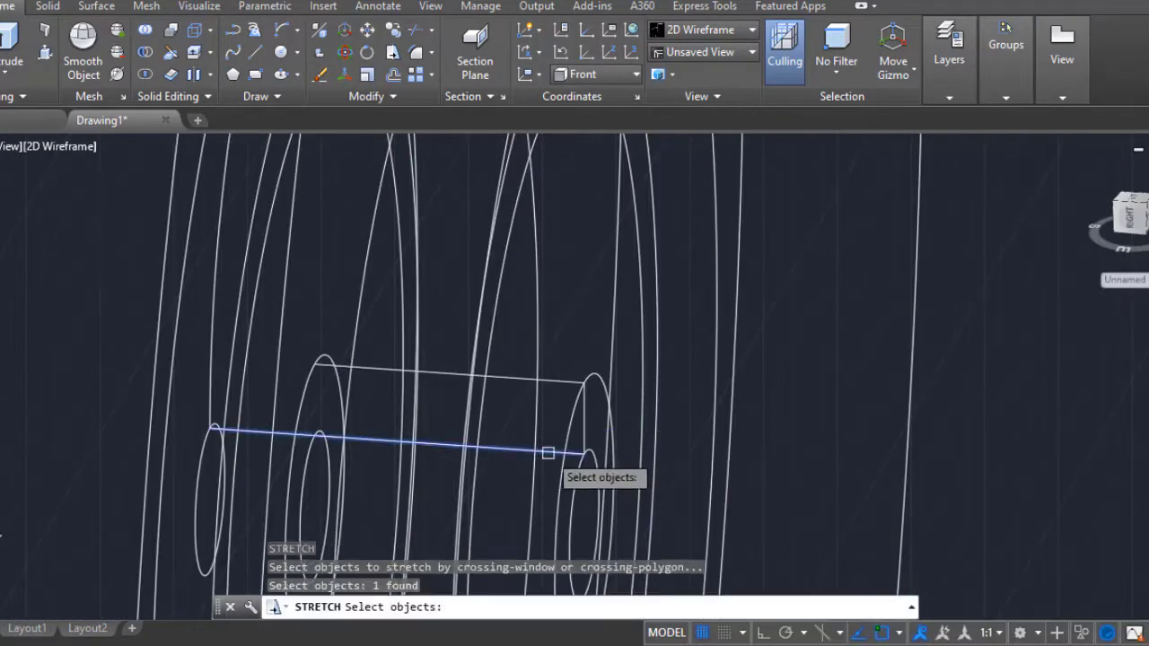
click(583, 383)
key(Escape)
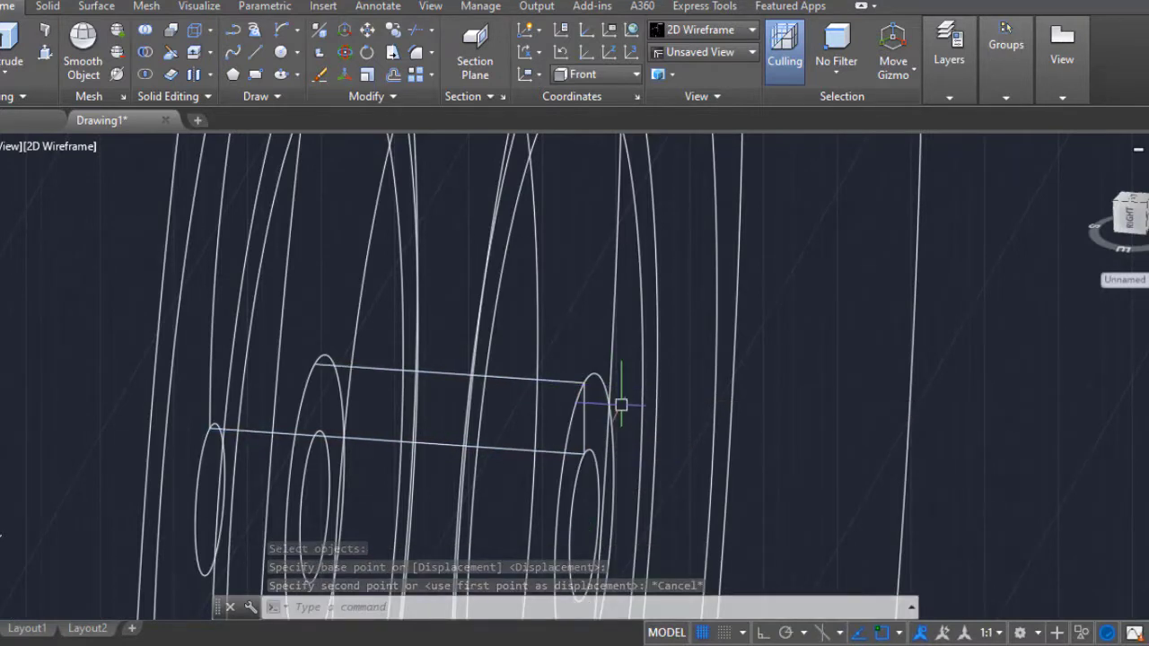
Step: Fillet the lower hub-line corner with radius 0.08
key(f)
key(Return)
click(584, 453)
scroll(587, 441, up, 4)
key(r)
key(Return)
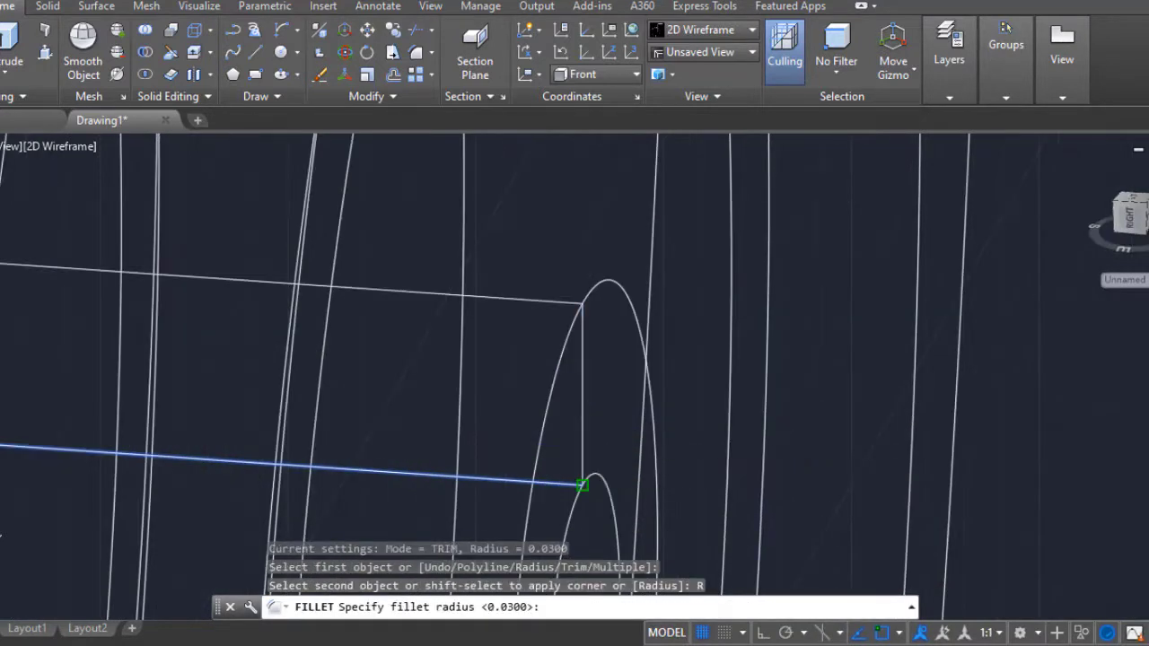
text(.5)
key(Return)
key(r)
key(Return)
text(4)
Step: Pan toward the hub's left end and set the UCS to Right
key(Return)
key(Return)
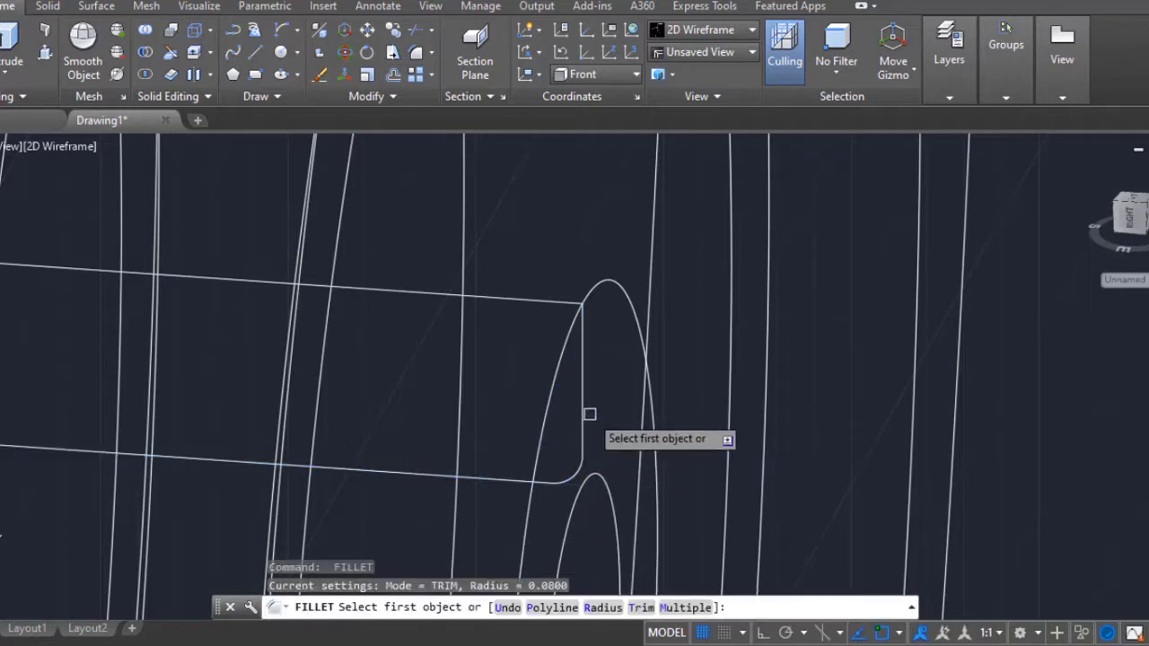
key(Escape)
scroll(557, 359, down, 3)
key(l)
key(Return)
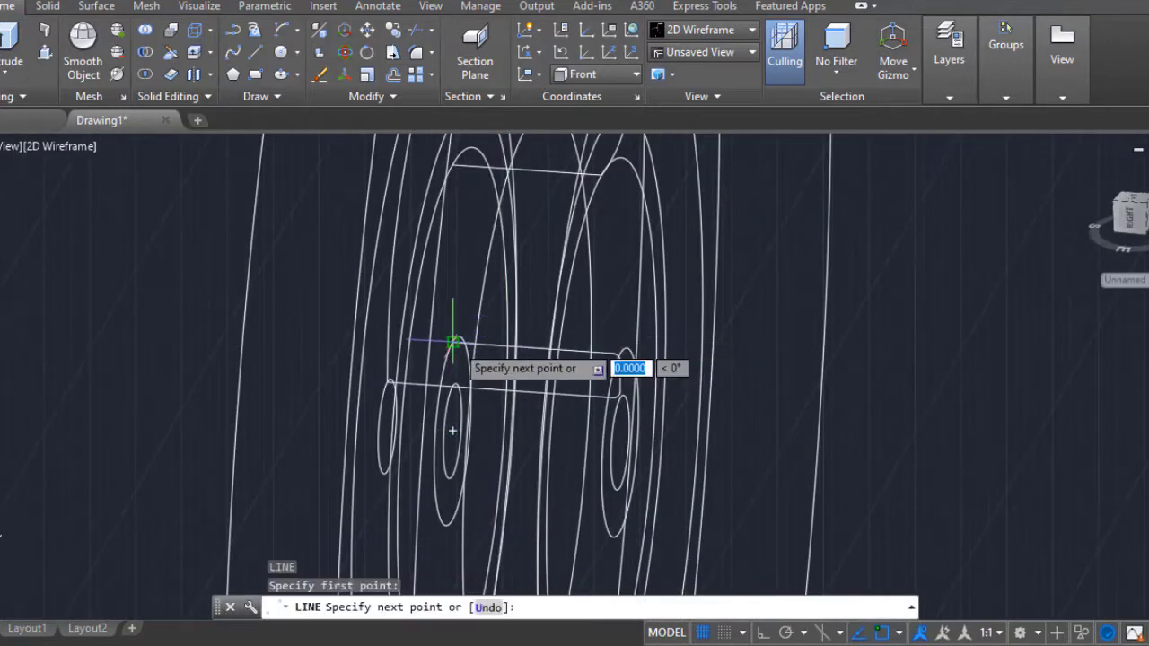
key(Escape)
middle_drag(453, 342, 364, 409)
key(a)
key(Return)
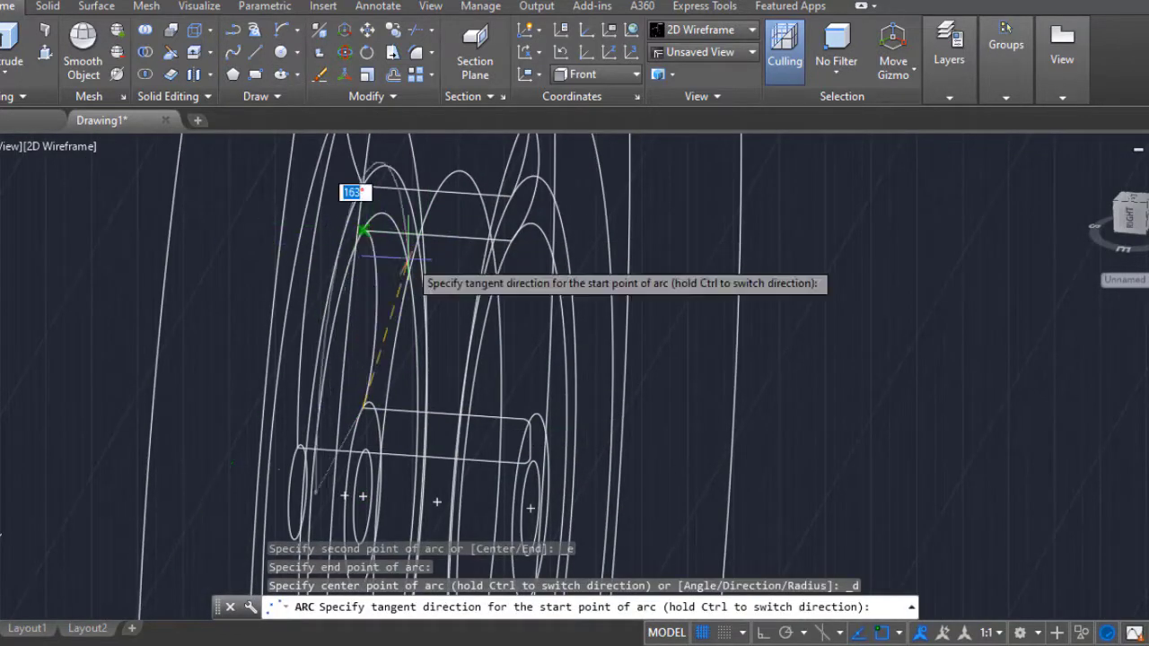
key(Escape)
scroll(389, 346, up, 2)
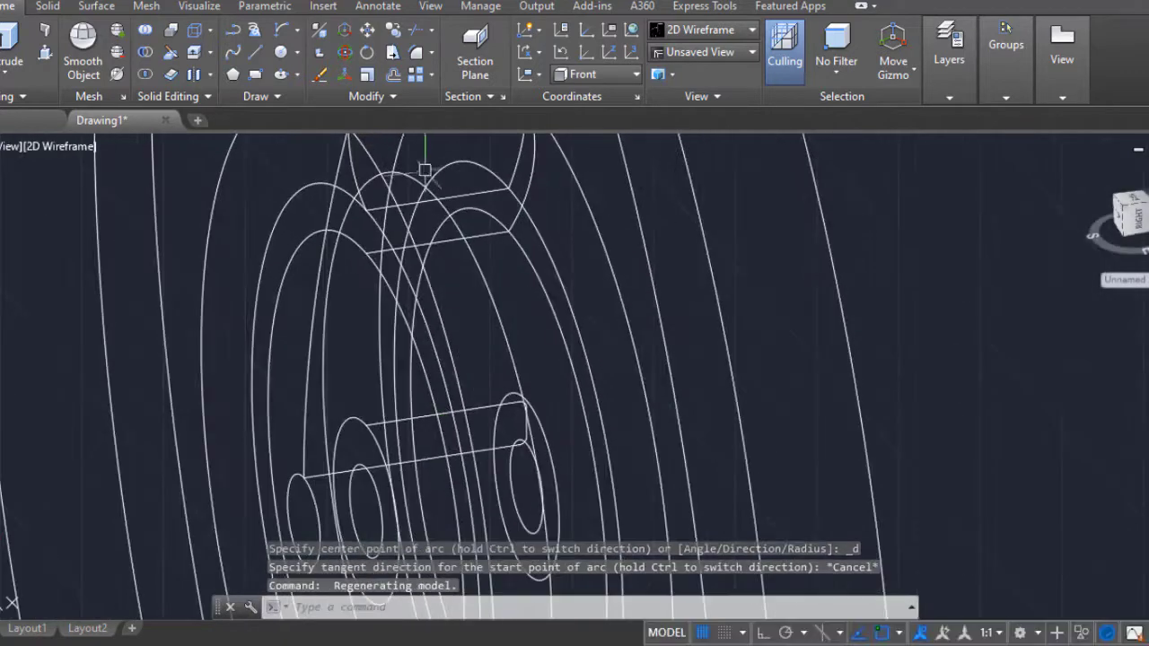
click(597, 74)
click(588, 225)
Step: Draw an arc from the hub line end up to the flange peak, with ortho on
click(281, 29)
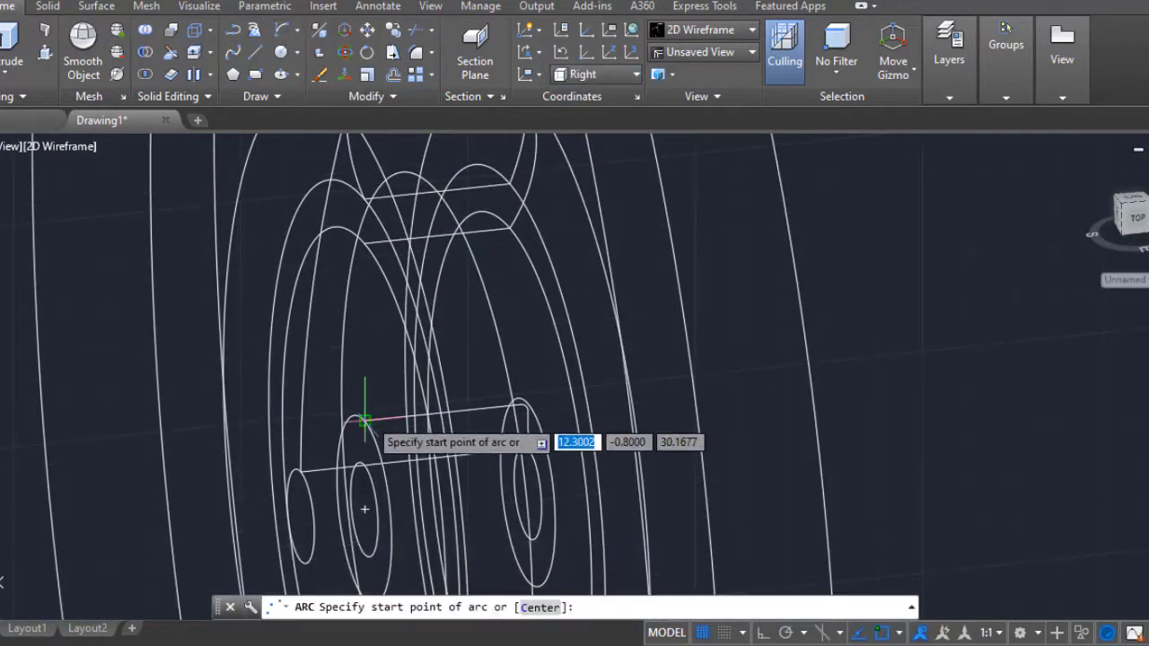
click(364, 418)
click(604, 395)
key(F8)
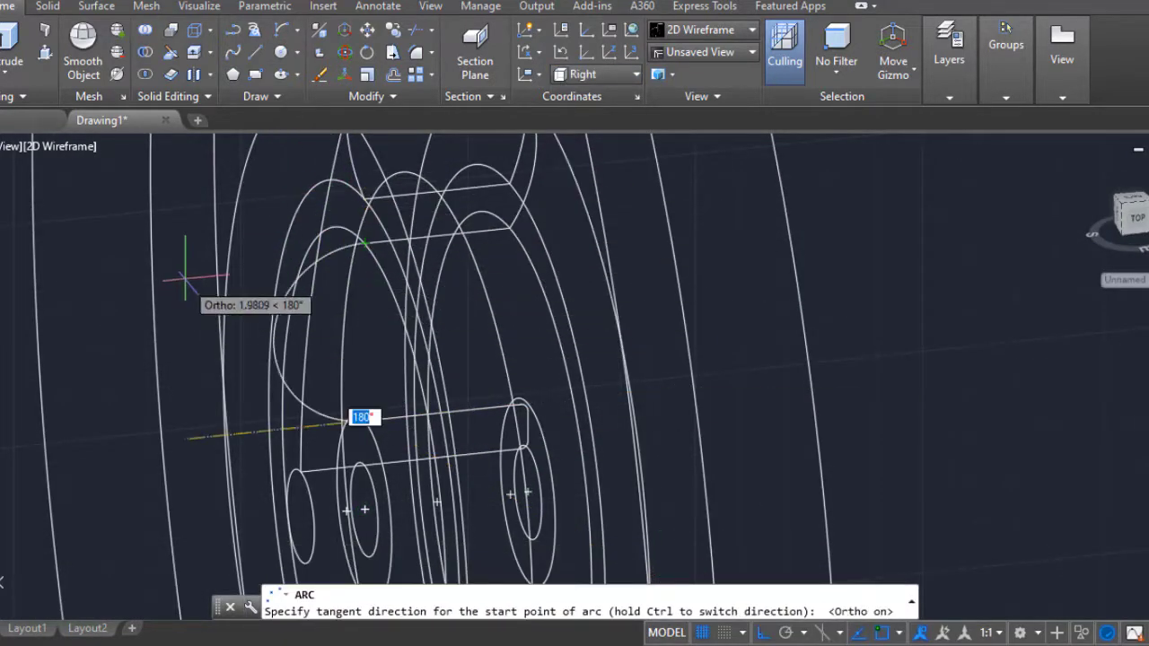
mouse_move(328, 179)
shift+middle_down()
mouse_move(259, 174)
mouse_move(298, 176)
mouse_move(344, 333)
mouse_move(418, 333)
mouse_move(425, 311)
mouse_move(449, 359)
mouse_move(526, 320)
shift+middle_up()
key(Escape)
Step: Fillet the arc joints with radius 0.03 and inspect the arches
text(f)
key(Return)
click(372, 287)
key(Return)
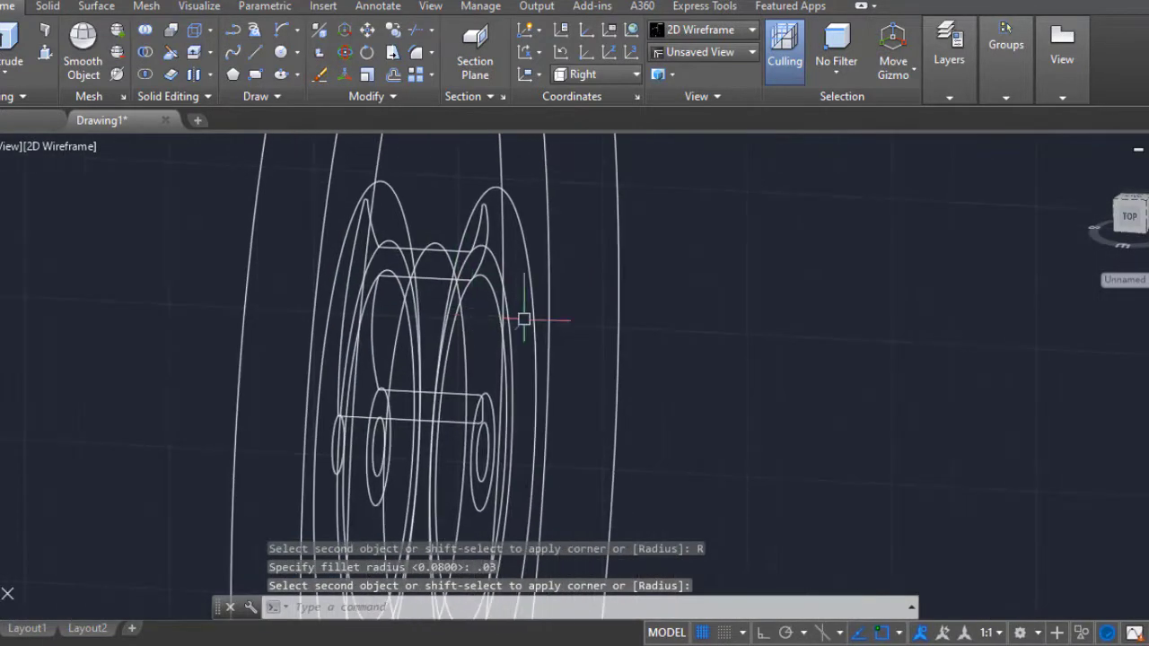
key(Escape)
mouse_move(638, 395)
shift+middle_down()
mouse_move(512, 405)
mouse_move(475, 225)
mouse_move(597, 335)
shift+middle_up()
scroll(561, 352, up, 4)
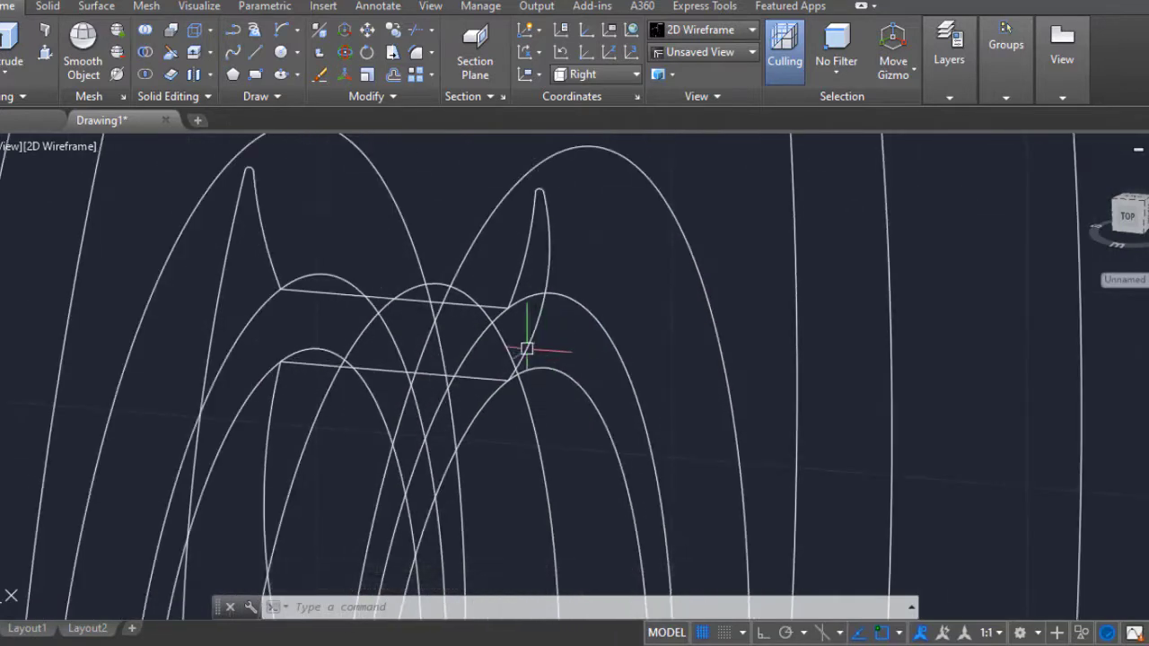
scroll(543, 393, up, 1)
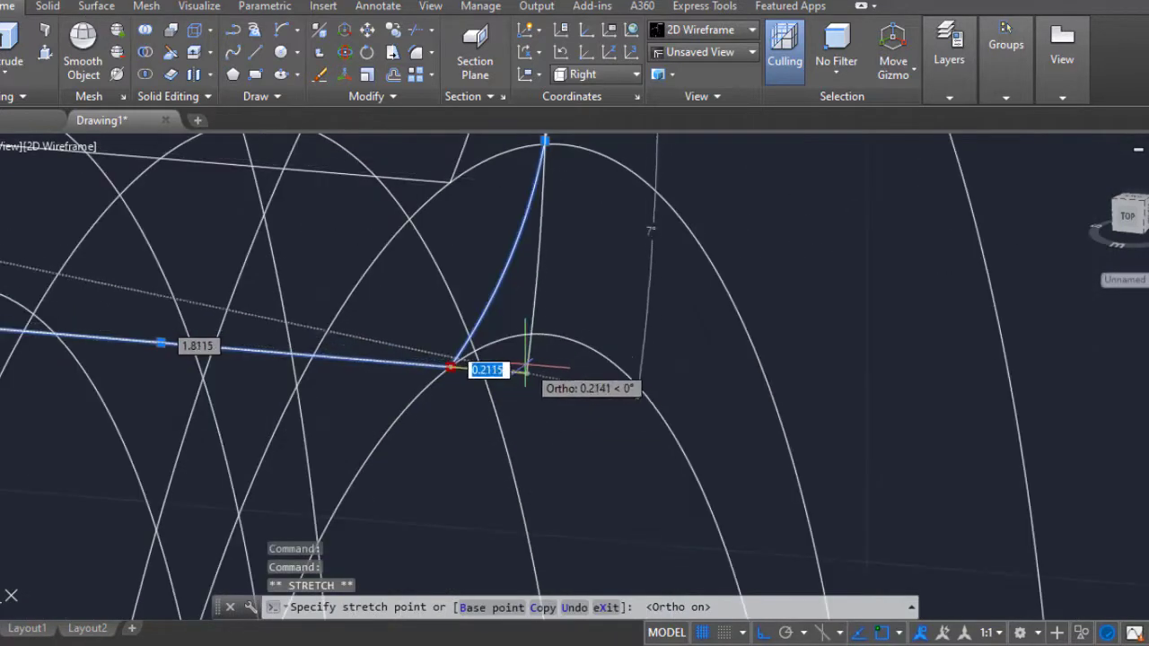
scroll(569, 389, down, 3)
key(Escape)
scroll(593, 395, down, 2)
mouse_move(598, 398)
shift+middle_down()
mouse_move(655, 431)
mouse_move(584, 359)
mouse_move(569, 270)
shift+middle_up()
scroll(564, 302, up, 2)
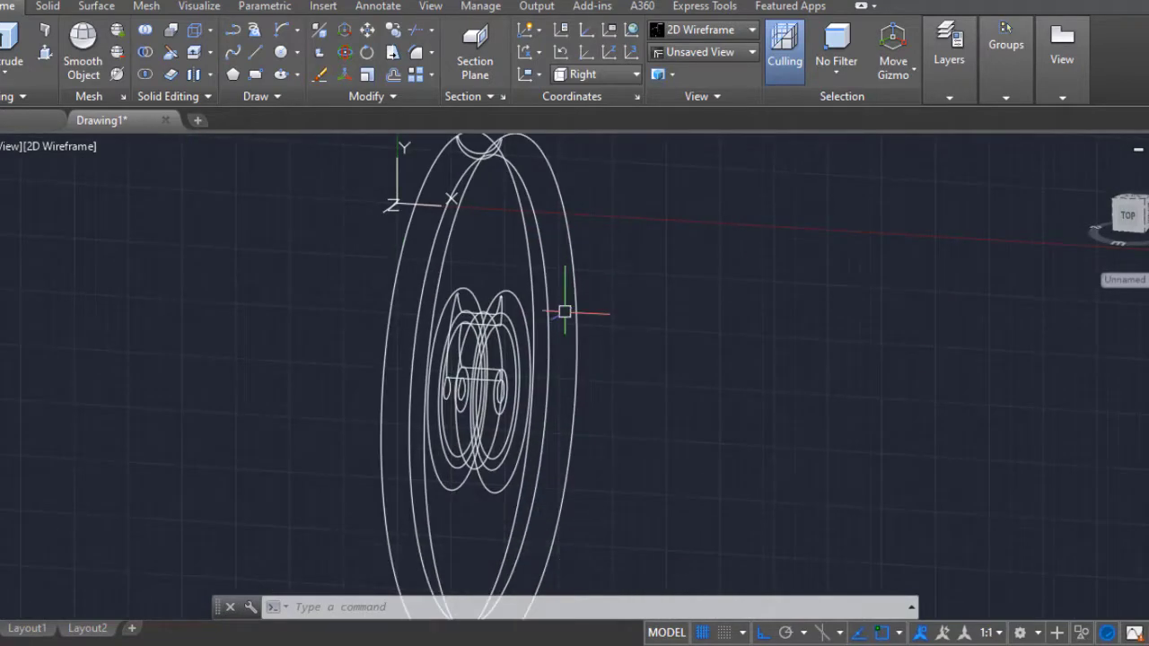
Step: JOIN the hub line and arch pieces into a single profile
text(j)
key(Return)
scroll(448, 404, up, 3)
click(535, 401)
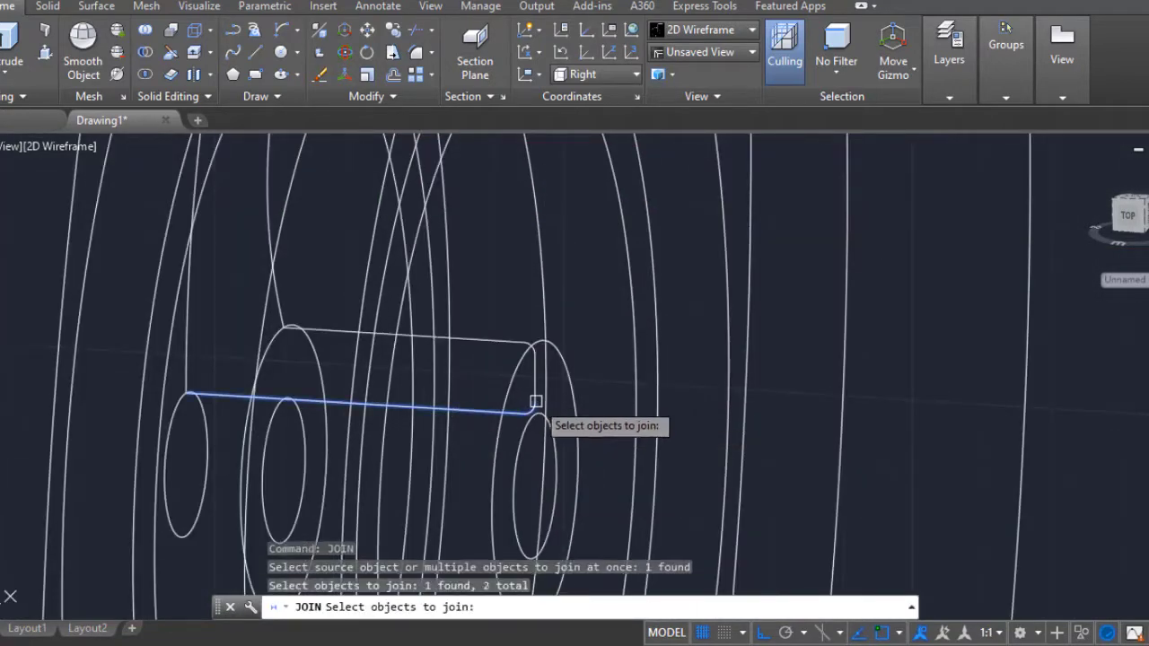
click(193, 361)
shift+middle_drag(207, 368, 431, 500)
click(478, 395)
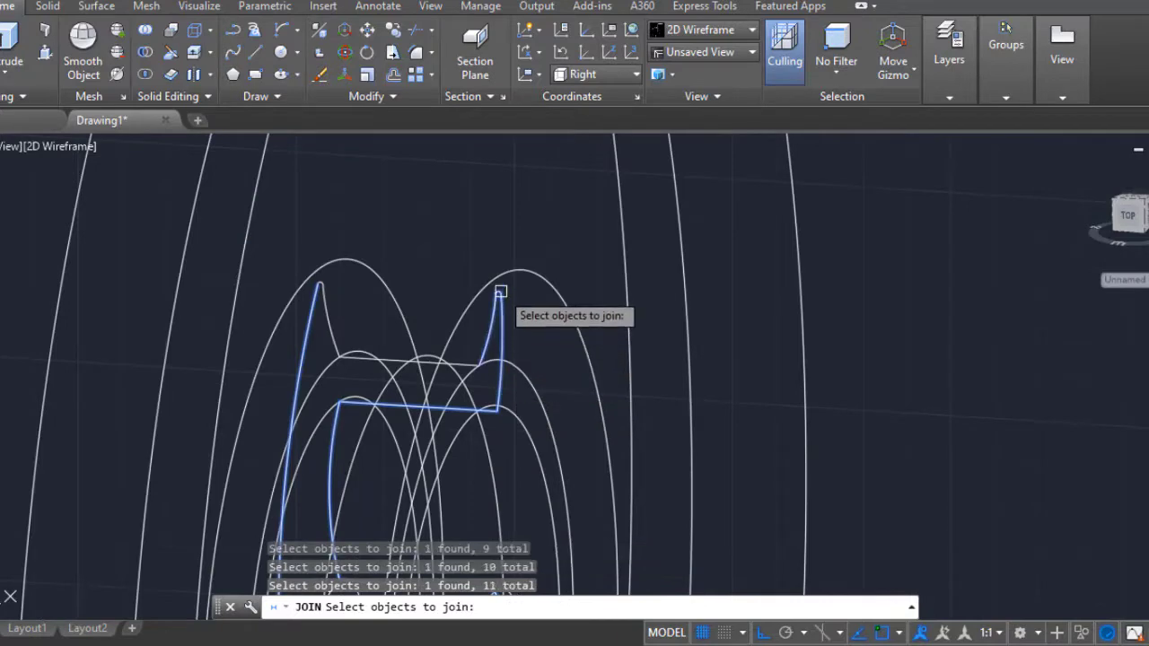
key(Return)
scroll(504, 341, up, 3)
Step: Abandon a fillet at the arch corner and orbit to view the wheel edge-on
text(f)
key(Return)
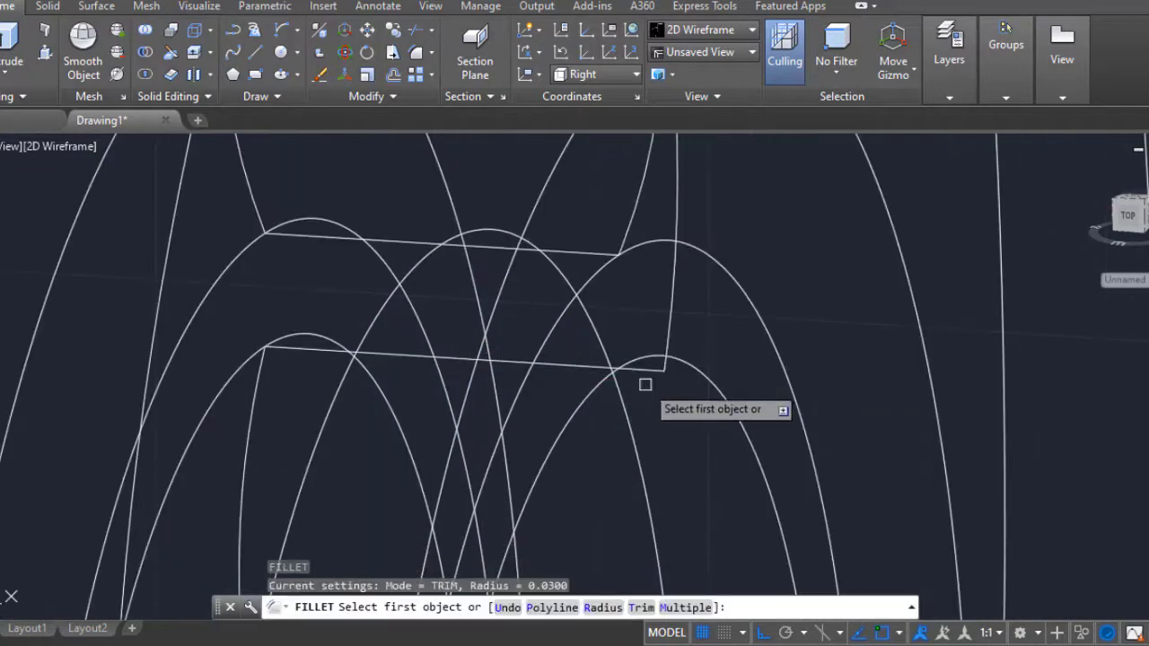
click(668, 375)
click(657, 371)
scroll(682, 367, up, 5)
scroll(659, 403, down, 5)
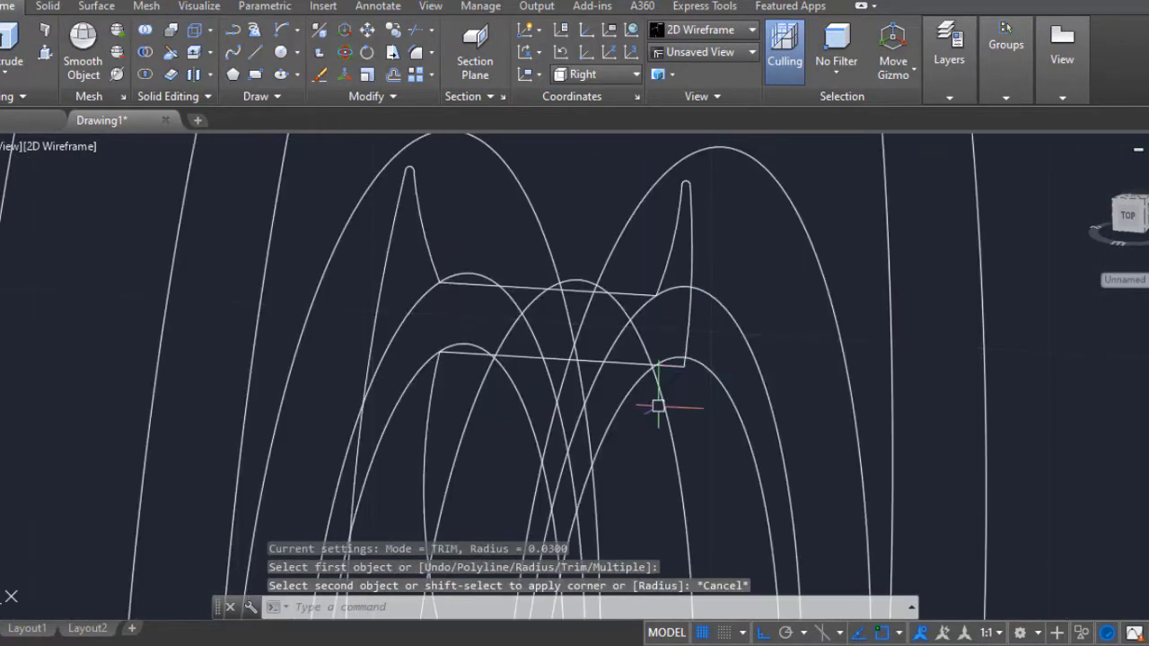
scroll(511, 356, up, 3)
key(Escape)
scroll(473, 250, down, 5)
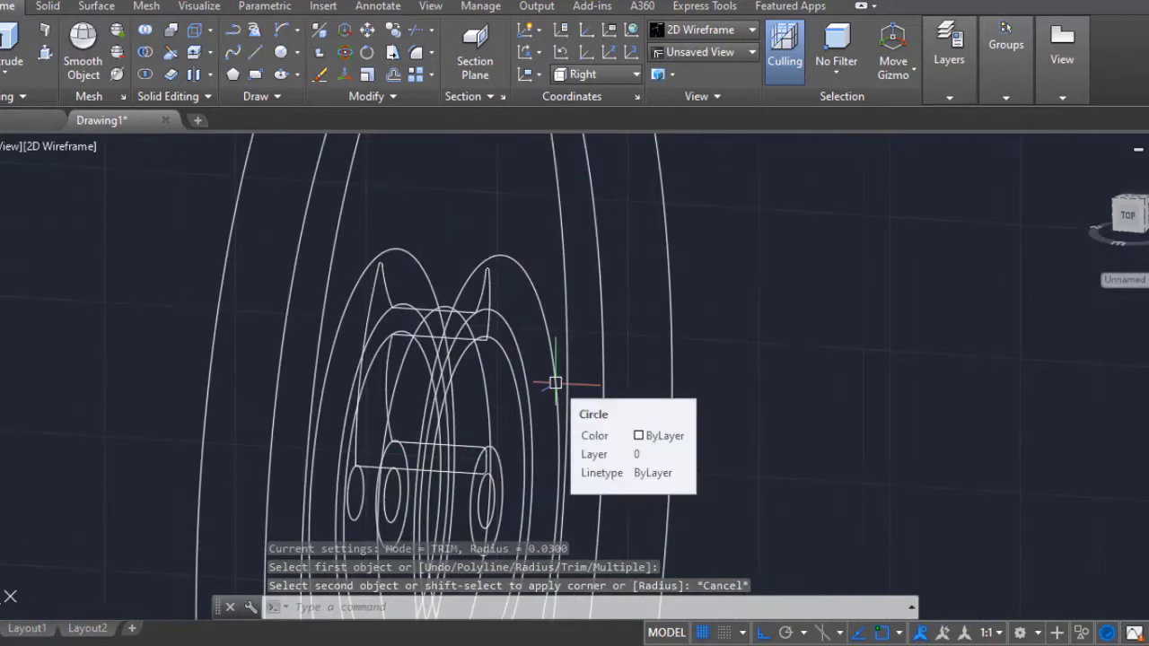
shift+middle_drag(551, 380, 503, 386)
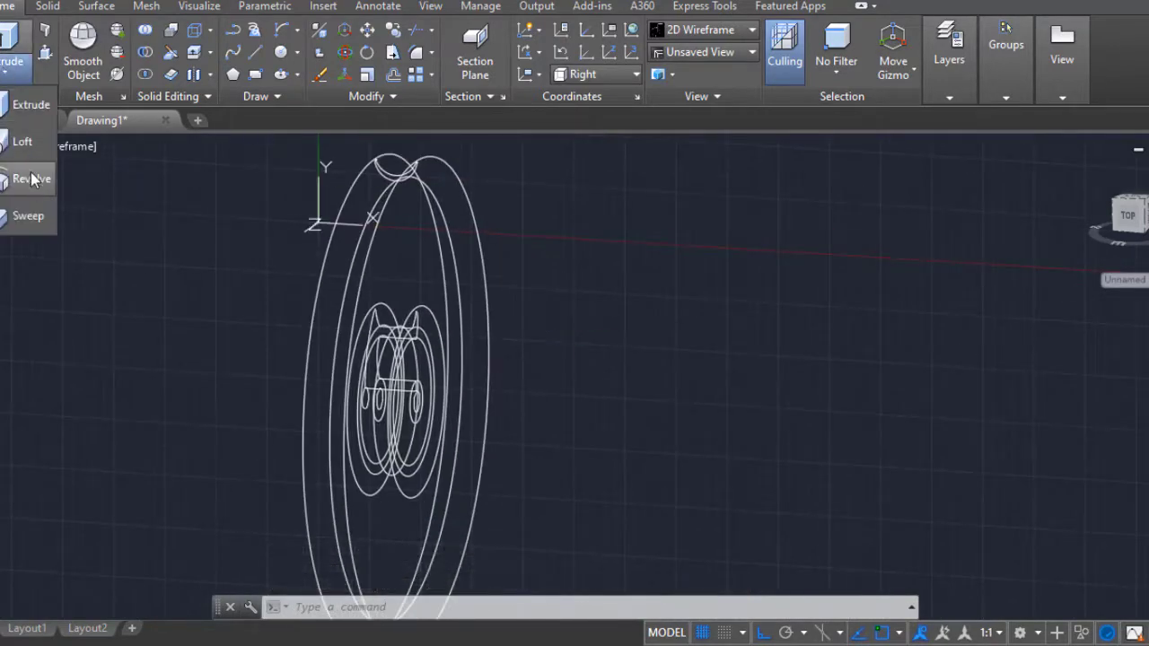
Step: Revolve the hub profile 360° around the axis into a solid
click(31, 179)
scroll(404, 320, up, 3)
click(405, 321)
key(Return)
scroll(357, 375, up, 2)
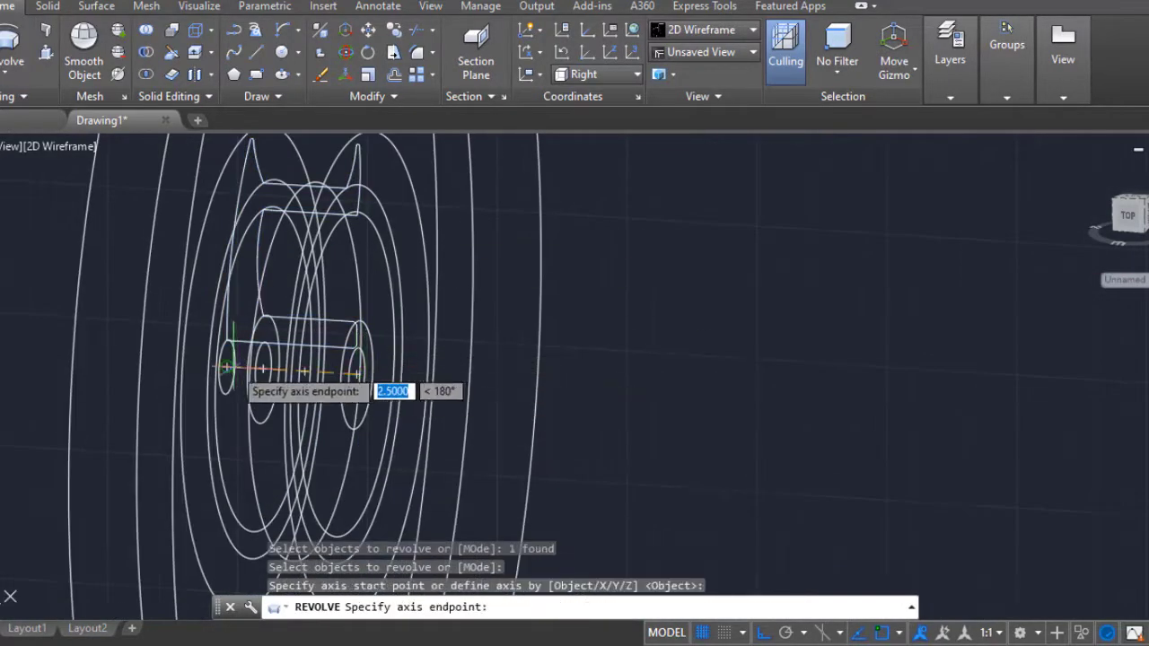
click(227, 368)
text(360)
key(Return)
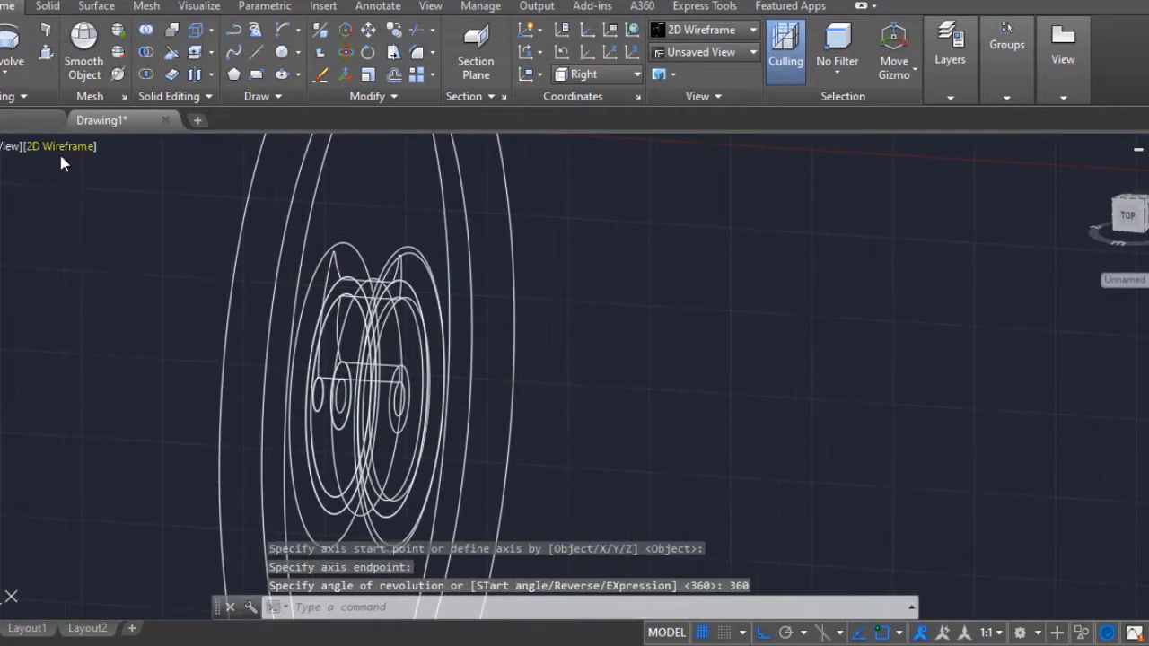
Step: Switch the visual style to Realistic and view the hub from below
click(60, 146)
click(108, 229)
mouse_move(107, 229)
shift+middle_down()
mouse_move(147, 389)
mouse_move(477, 403)
mouse_move(457, 380)
shift+middle_up()
scroll(457, 380, up, 5)
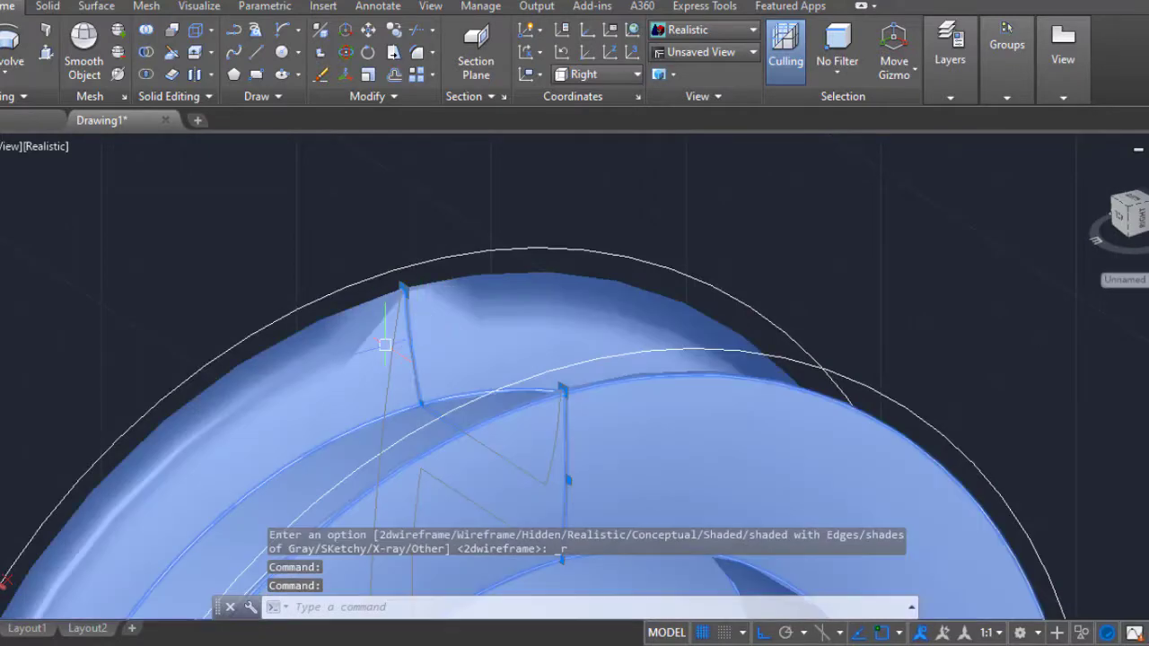
Step: Orbit around the revolved hub to inspect it before working on the rim profile
scroll(414, 331, down, 5)
mouse_move(415, 331)
shift+middle_down()
mouse_move(652, 359)
mouse_move(444, 362)
mouse_move(456, 257)
shift+middle_up()
scroll(444, 362, down, 5)
scroll(456, 257, up, 5)
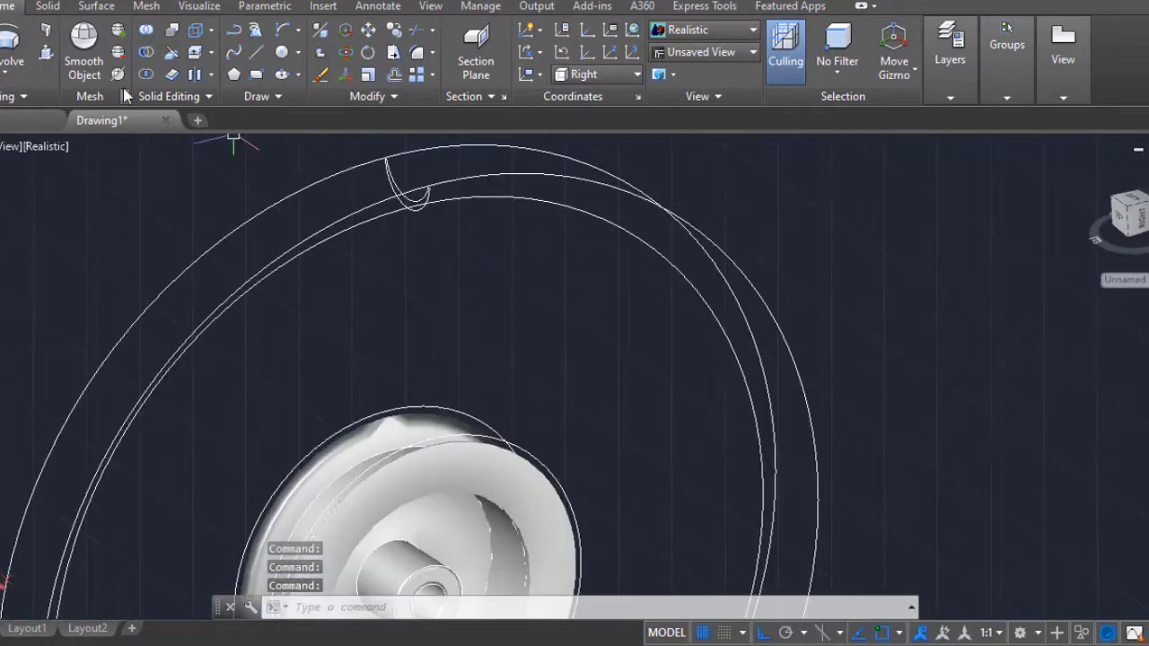
click(13, 45)
key(Escape)
Step: Join the rim profile pieces into a single polyline with JOIN
text(j)
key(Return)
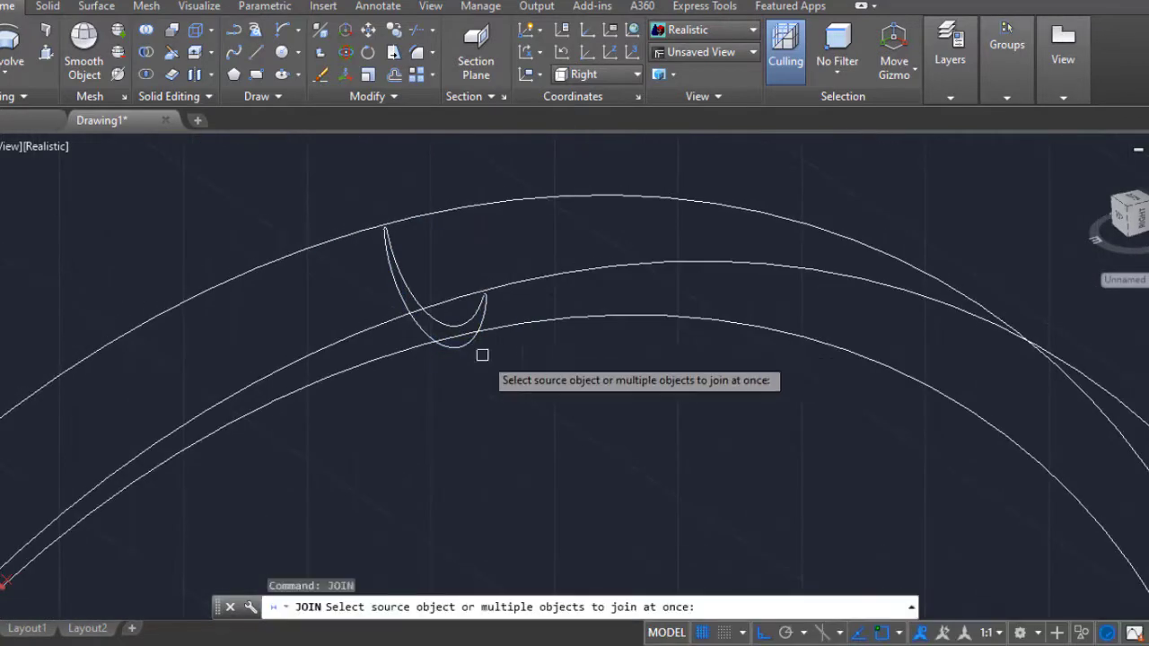
click(482, 354)
click(483, 282)
click(488, 320)
key(Return)
scroll(461, 153, down, 5)
scroll(461, 153, down, 3)
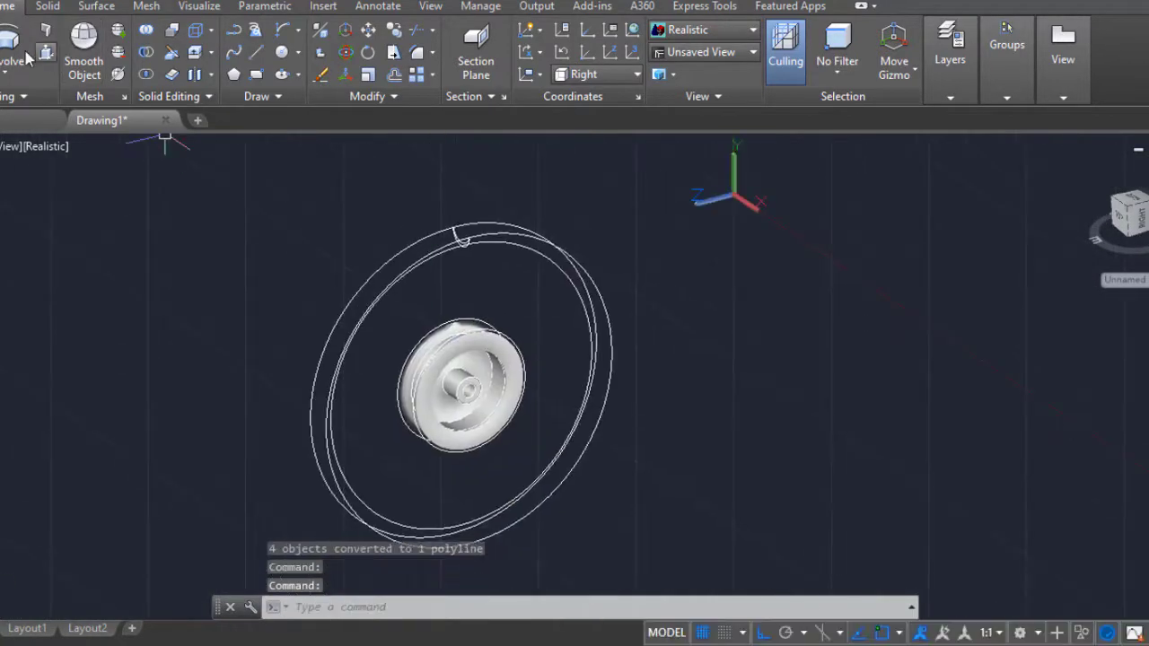
click(246, 254)
key(Escape)
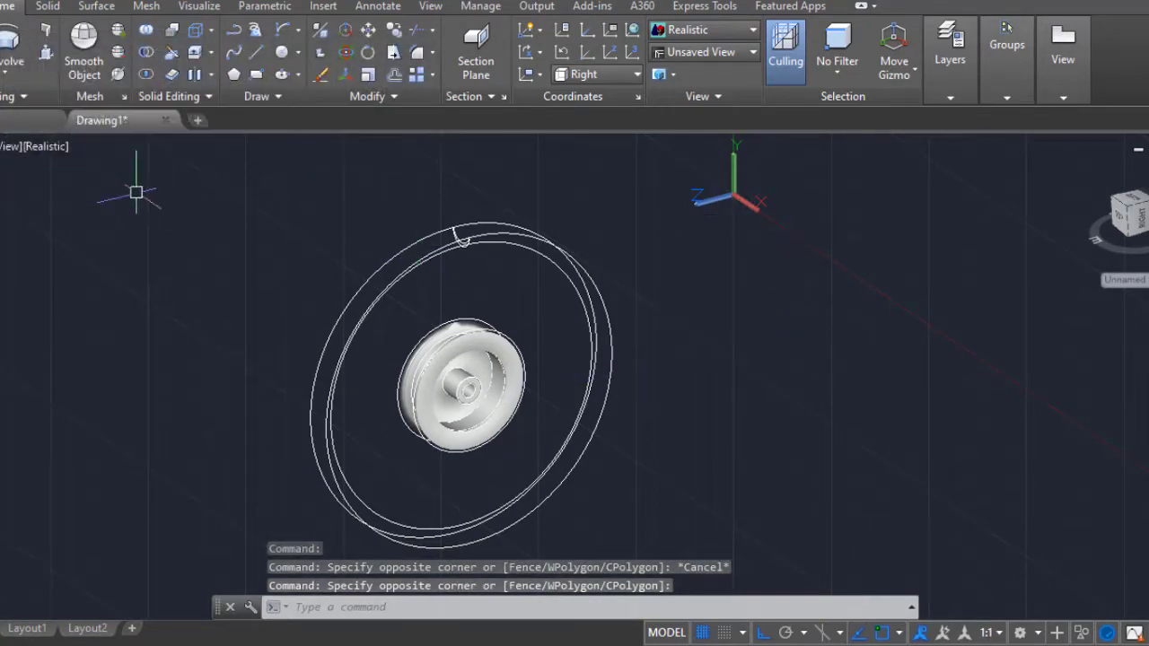
Step: Revolve the joined rim profile 360° about the wheel axis into a solid rim
scroll(493, 174, up, 3)
click(493, 174)
key(Return)
scroll(465, 335, up, 2)
click(464, 336)
click(458, 321)
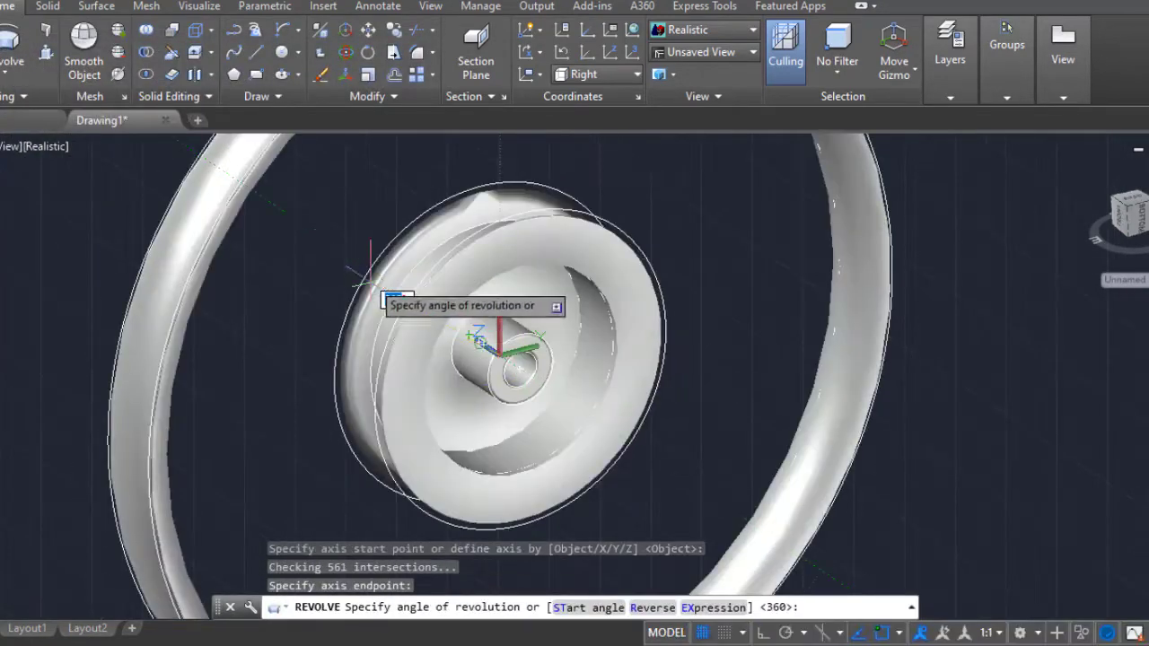
key(Return)
scroll(539, 332, down, 2)
mouse_move(539, 332)
shift+middle_down()
mouse_move(592, 244)
mouse_move(531, 306)
mouse_move(499, 317)
mouse_move(526, 303)
shift+middle_up()
scroll(526, 303, up, 3)
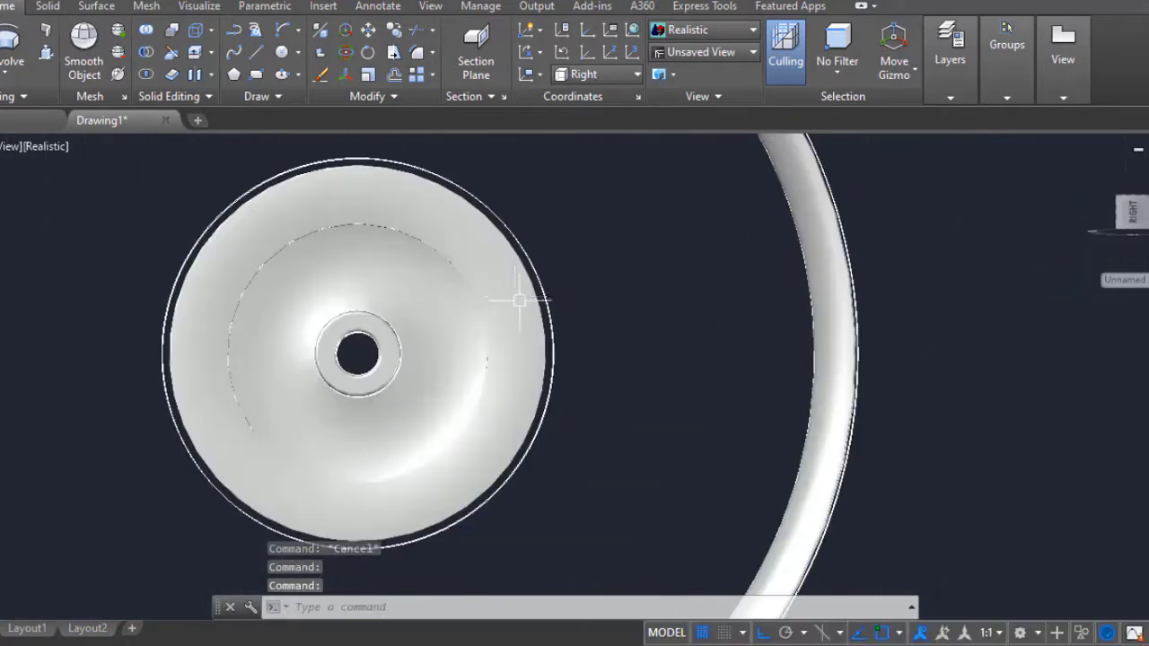
scroll(529, 313, up, 3)
Step: Abandon a circle on the hub and bring up the UCS orientation options
text(c)
key(Return)
click(530, 312)
scroll(530, 312, up, 1)
key(Escape)
click(593, 74)
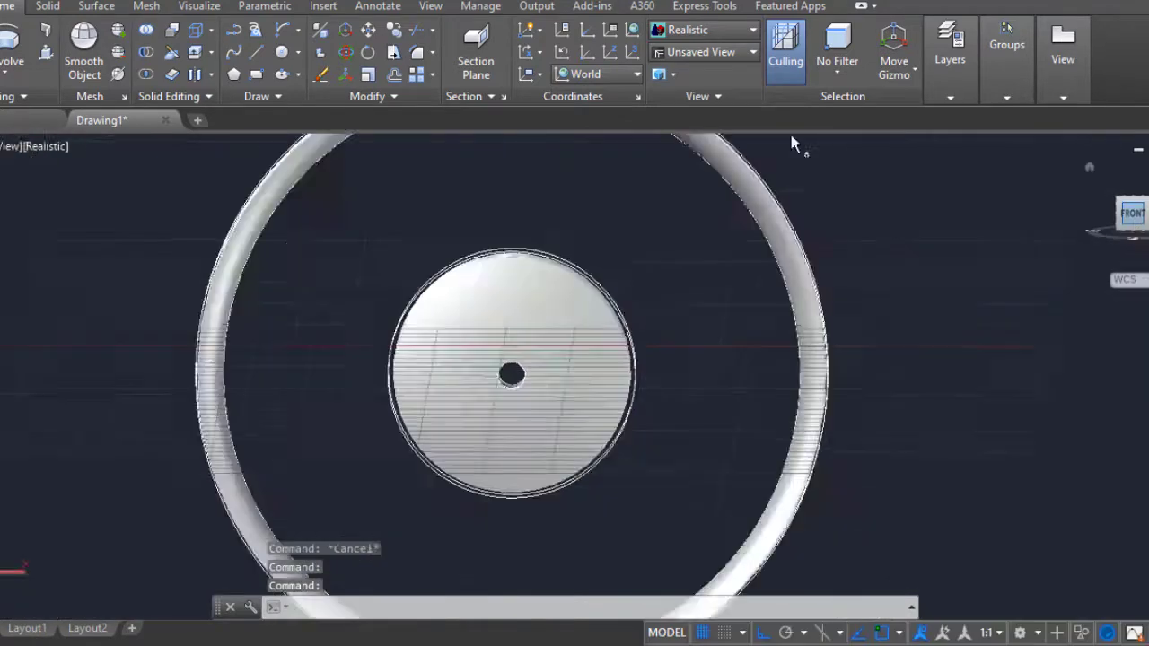
Step: Align the UCS to the Front orientation
click(597, 75)
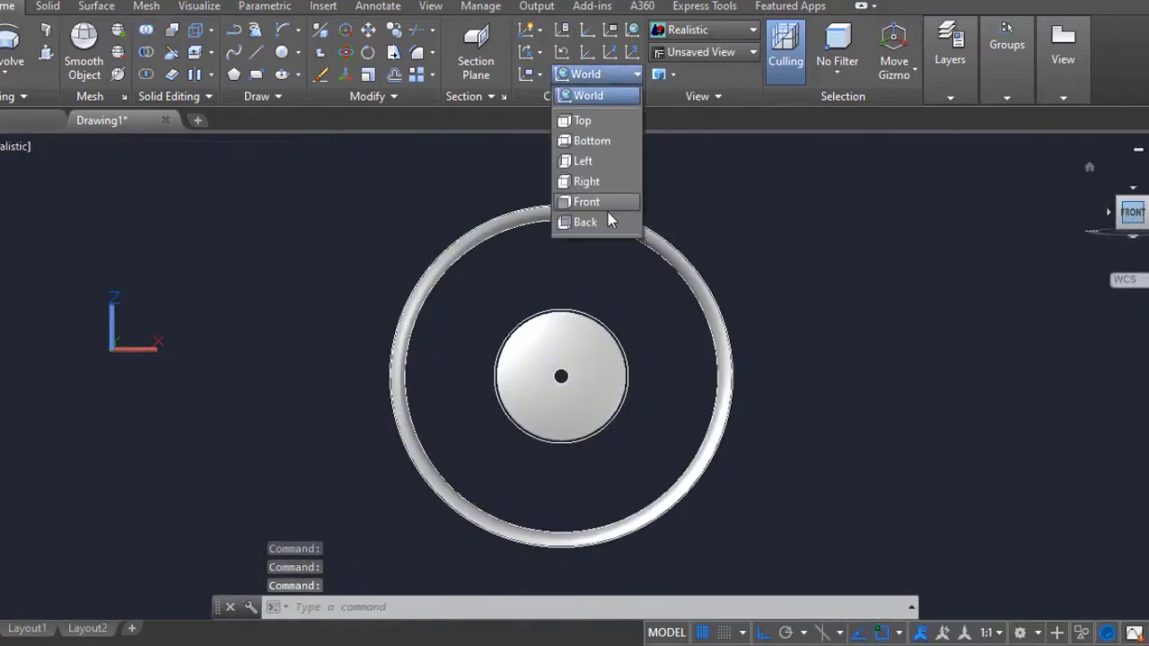
click(592, 202)
scroll(608, 269, up, 3)
text(c)
key(Return)
scroll(679, 239, down, 1)
click(669, 291)
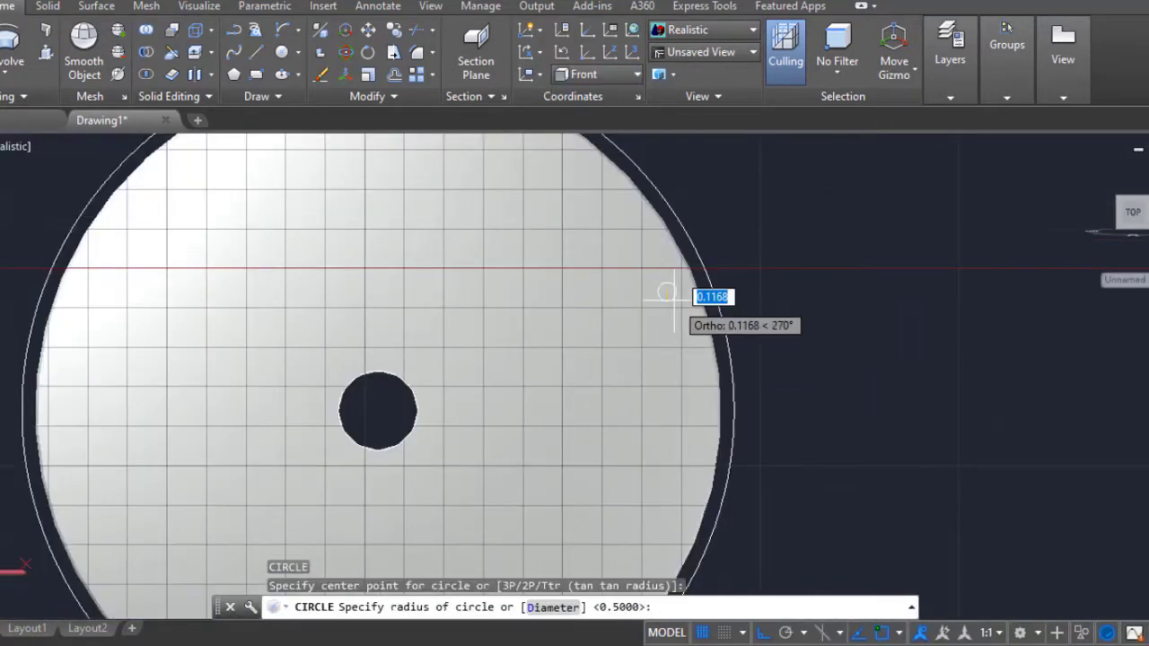
key(Escape)
scroll(672, 306, up, 3)
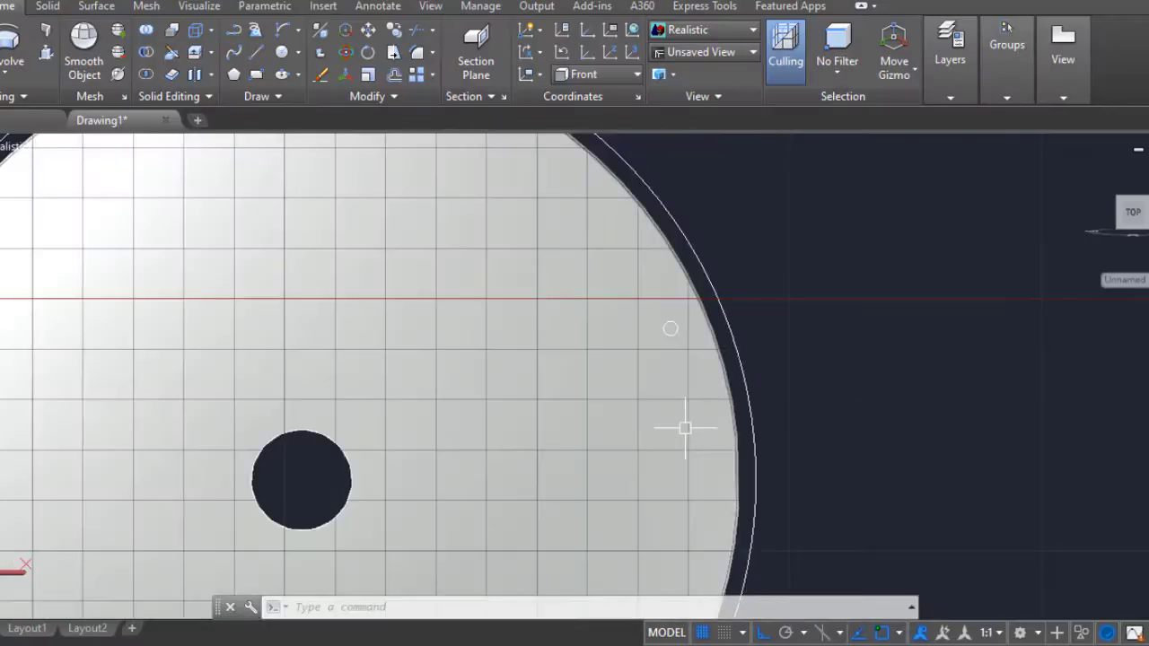
Step: Draw a circle of radius 0.1 just inside the hub edge
text(c)
key(Return)
key(Escape)
text(e)
key(BackSpace)
text(c)
key(Return)
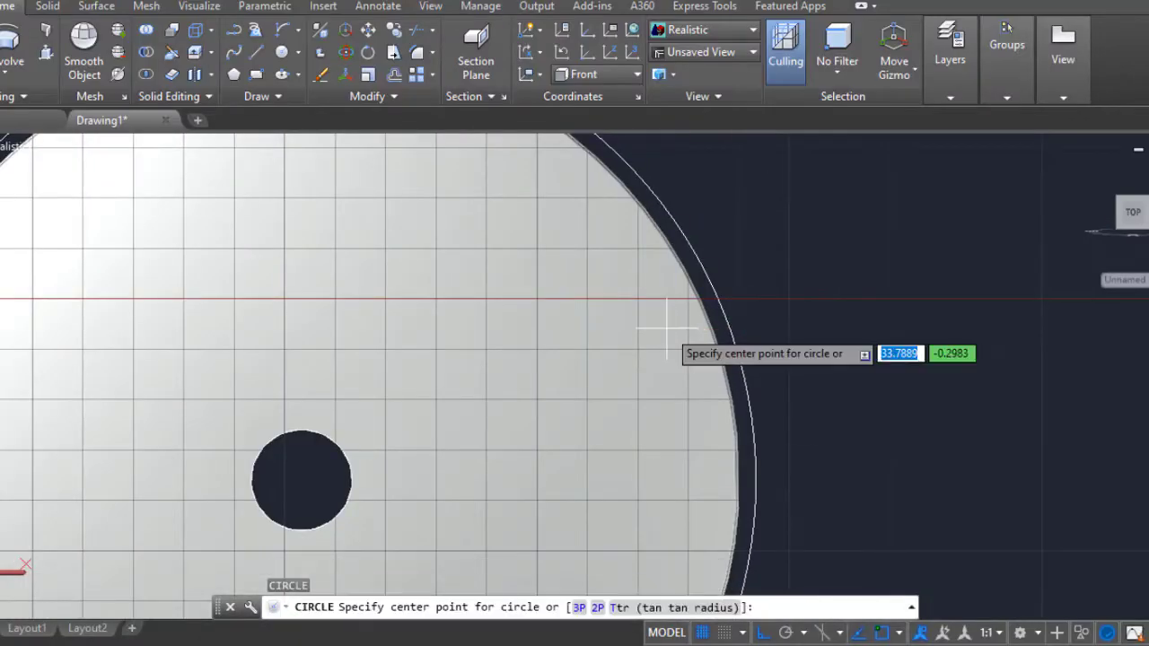
click(679, 329)
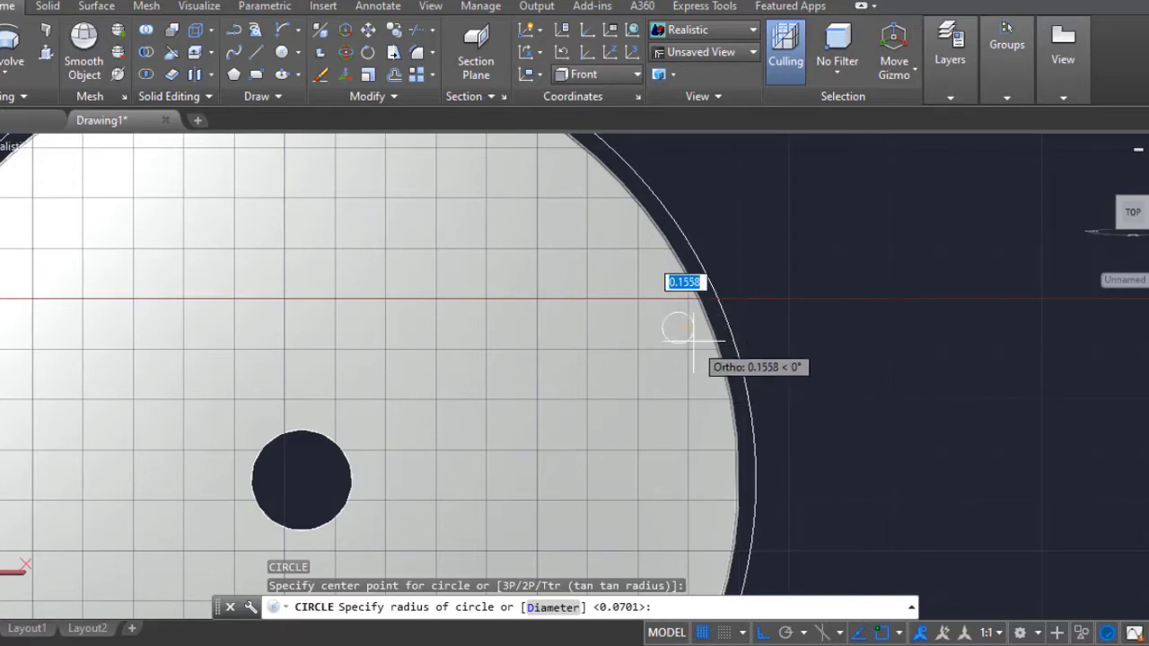
text(.1)
key(Return)
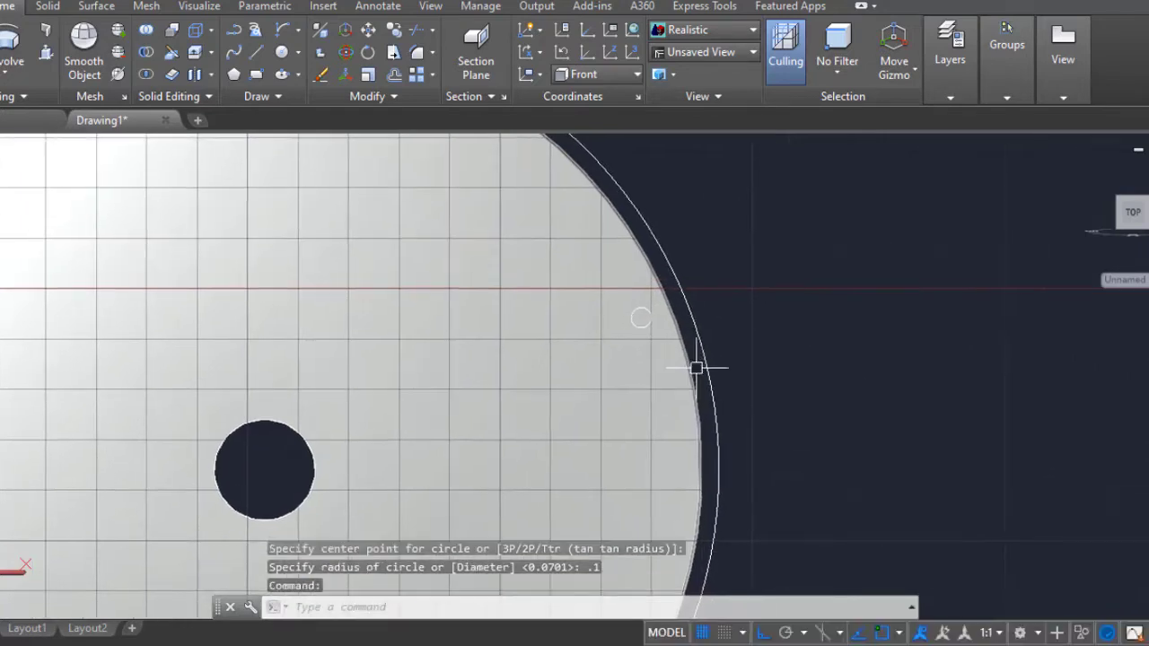
Step: Polar-array the small circle 18 times around the hub centre
scroll(689, 339, down, 5)
shift+middle_drag(716, 398, 796, 319)
scroll(632, 341, up, 5)
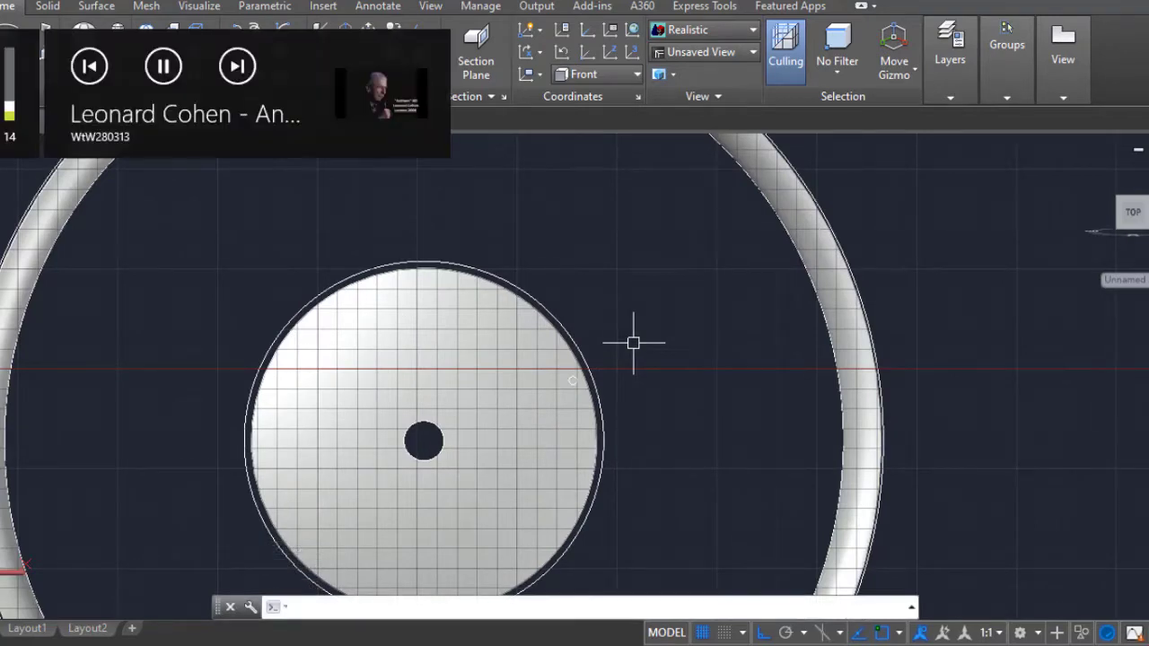
scroll(584, 386, up, 3)
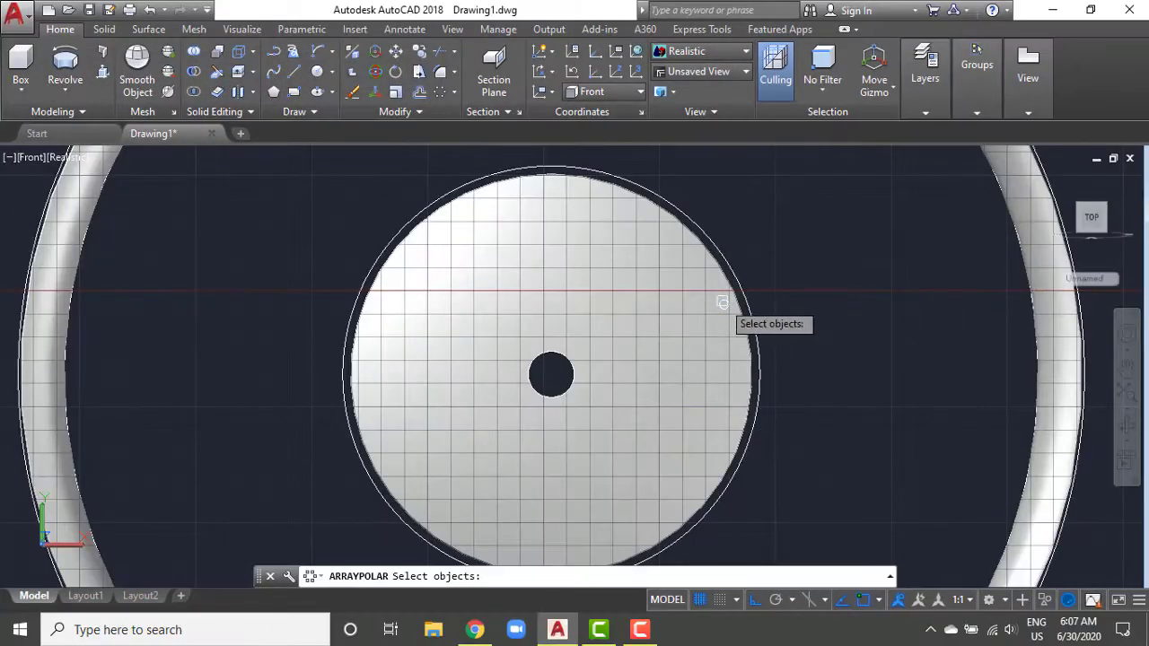
click(551, 374)
text(18)
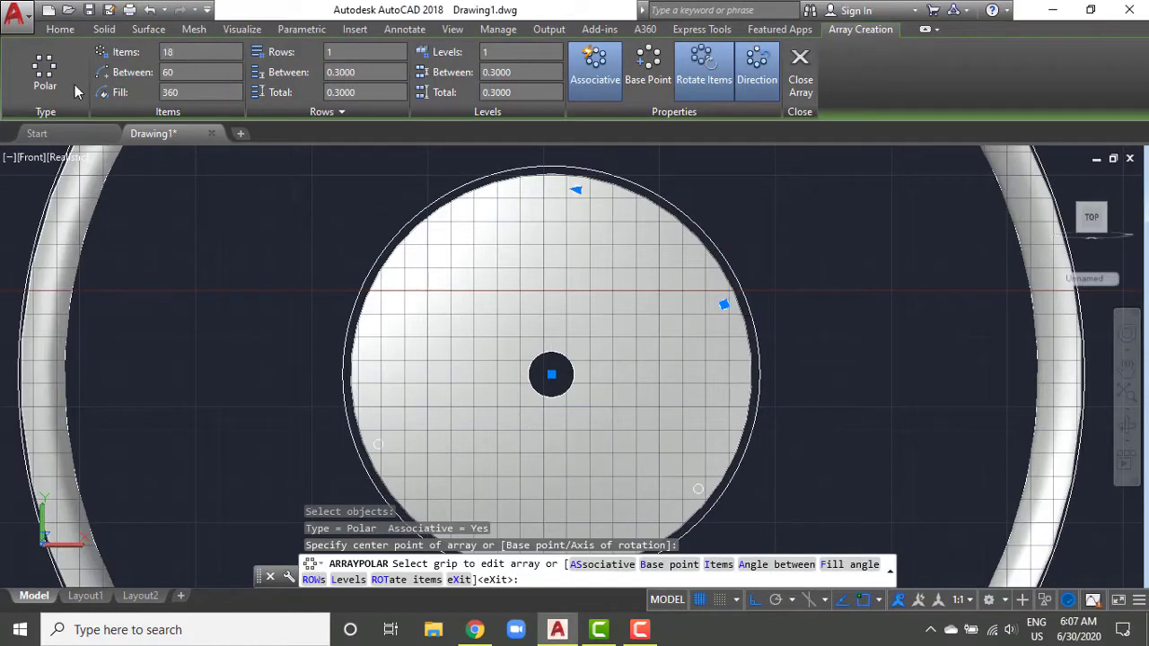
key(Return)
click(474, 629)
click(474, 629)
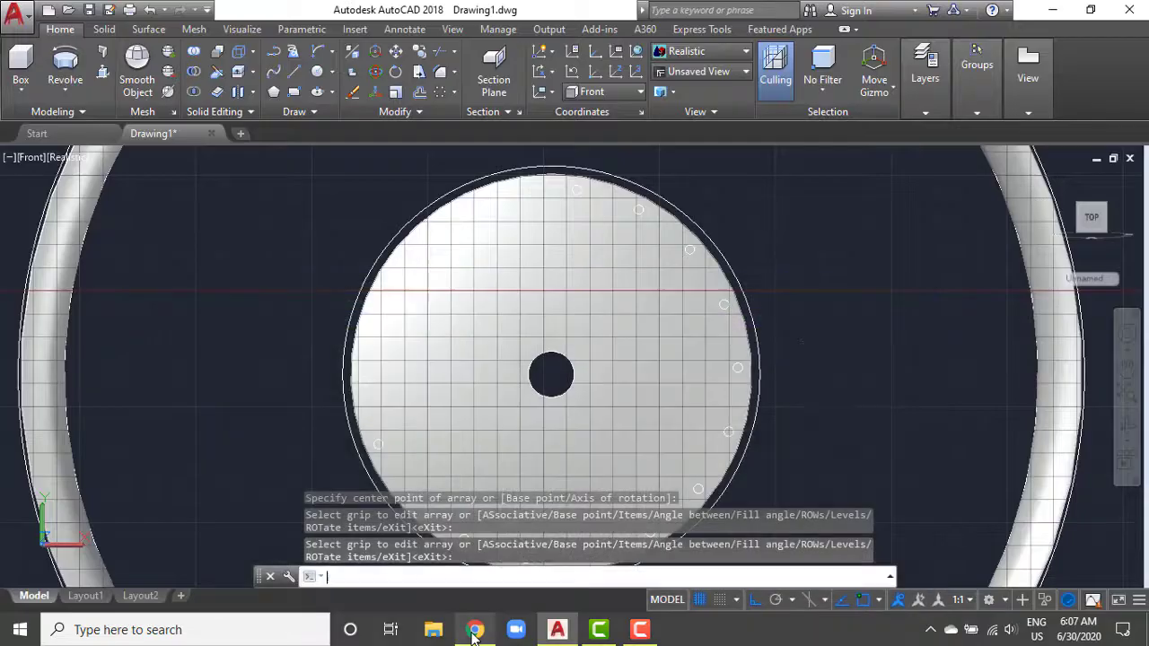
key(Escape)
scroll(817, 334, down, 3)
mouse_move(829, 333)
middle_down()
mouse_move(744, 324)
mouse_move(720, 338)
middle_up()
Step: Explode the 18-circle polar array into separate circles
key(Return)
key(Escape)
text(E)
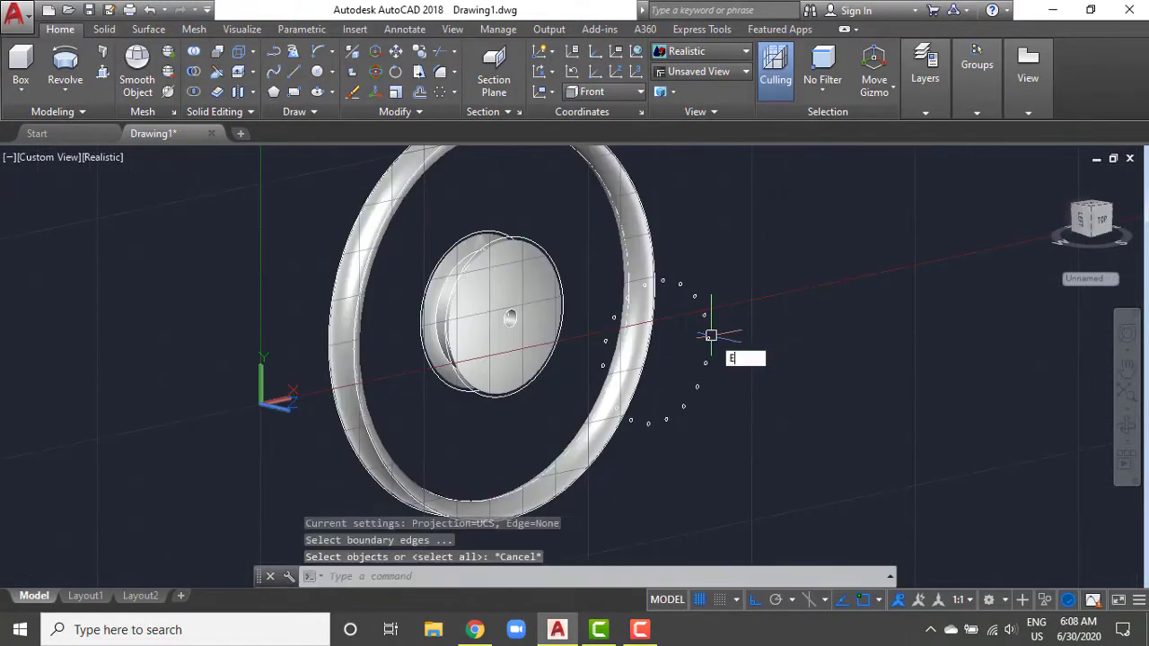
text(XPLODE)
key(Return)
key(Return)
text(EXT)
Step: Extrude the circles into rods and subtract them from the hub flange
key(Return)
mouse_move(584, 261)
mouse_down()
mouse_move(782, 449)
mouse_move(585, 226)
mouse_up()
key(Return)
click(244, 488)
click(492, 309)
key(Return)
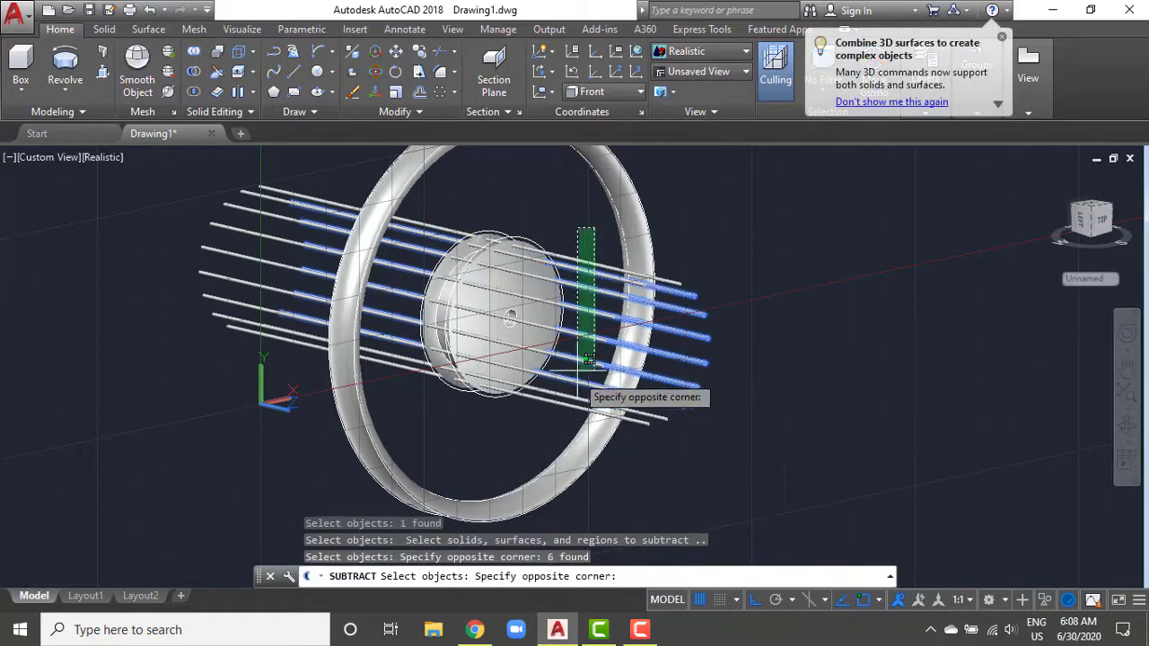
drag(687, 429, 555, 400)
key(Return)
shift+middle_drag(555, 400, 447, 418)
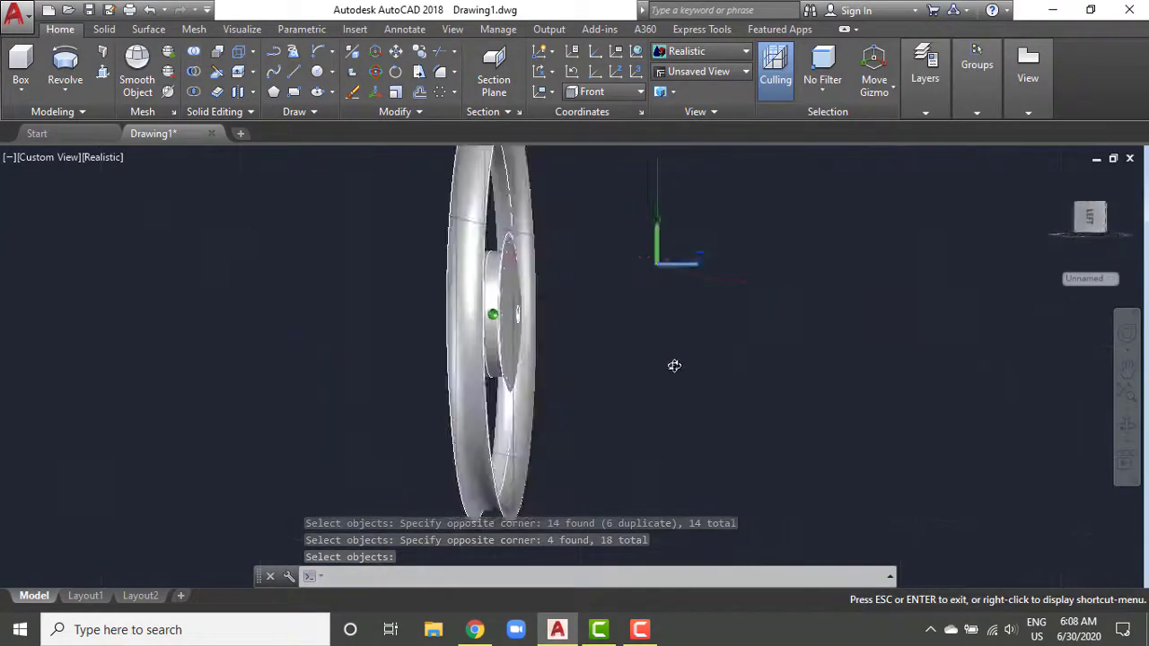
click(103, 157)
Step: Switch to 2D Wireframe and sketch a circle on the hub, abandoning its extrusion
click(113, 197)
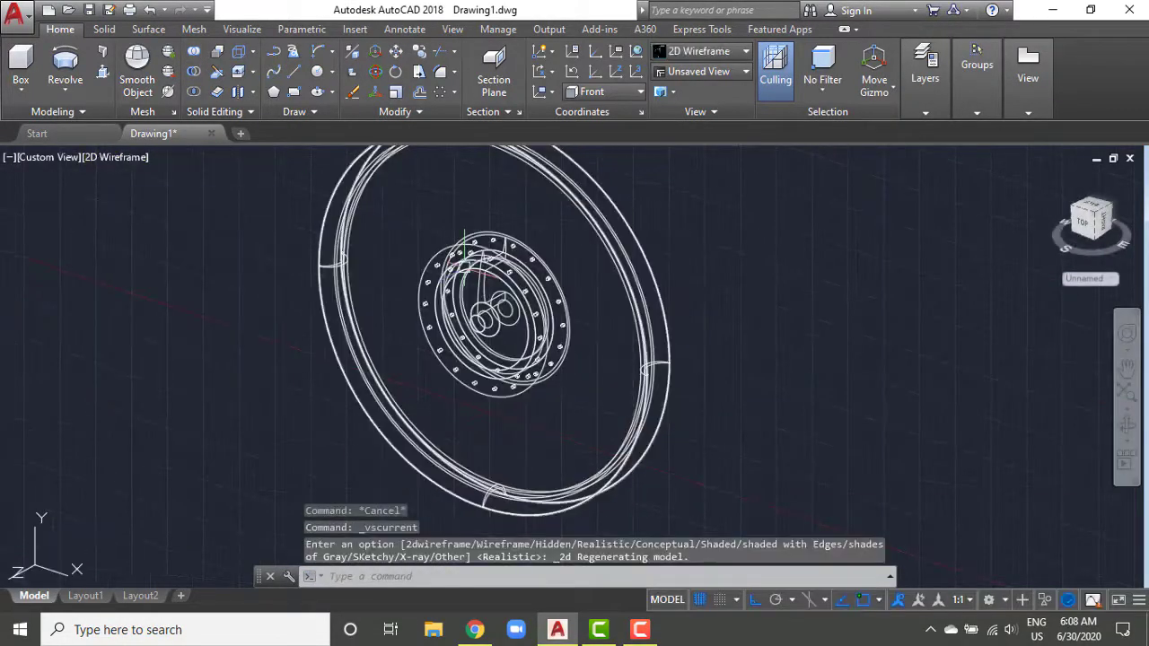
scroll(507, 243, up, 5)
text(c)
key(Return)
shift+middle_drag(571, 272, 532, 300)
click(613, 304)
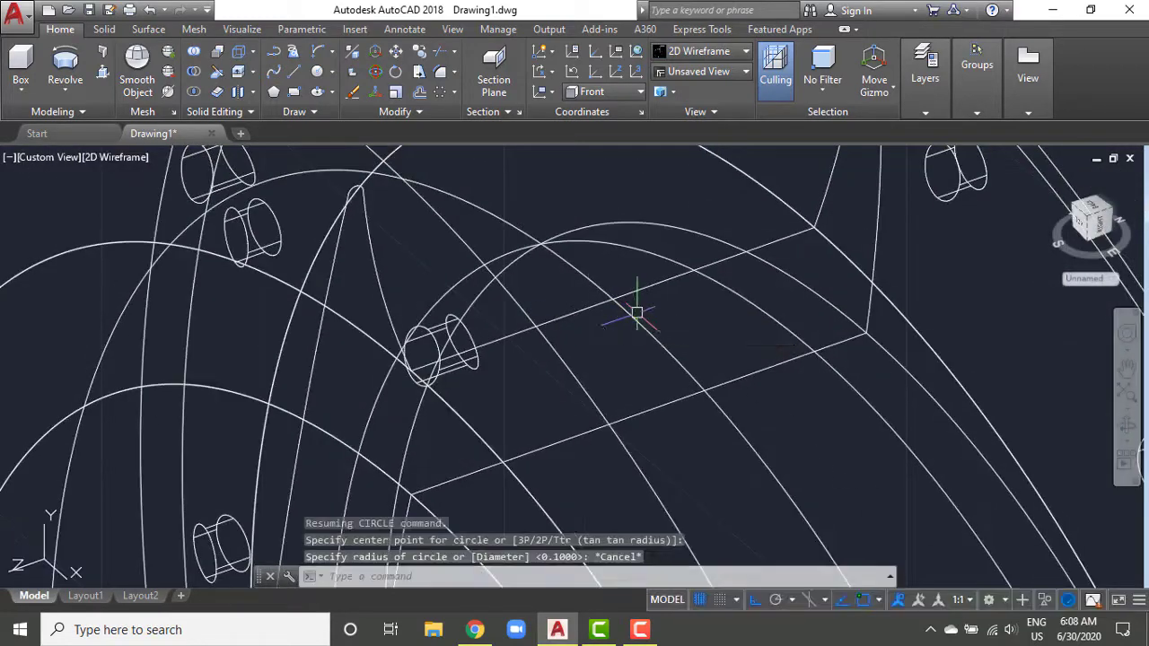
key(Return)
text(ext)
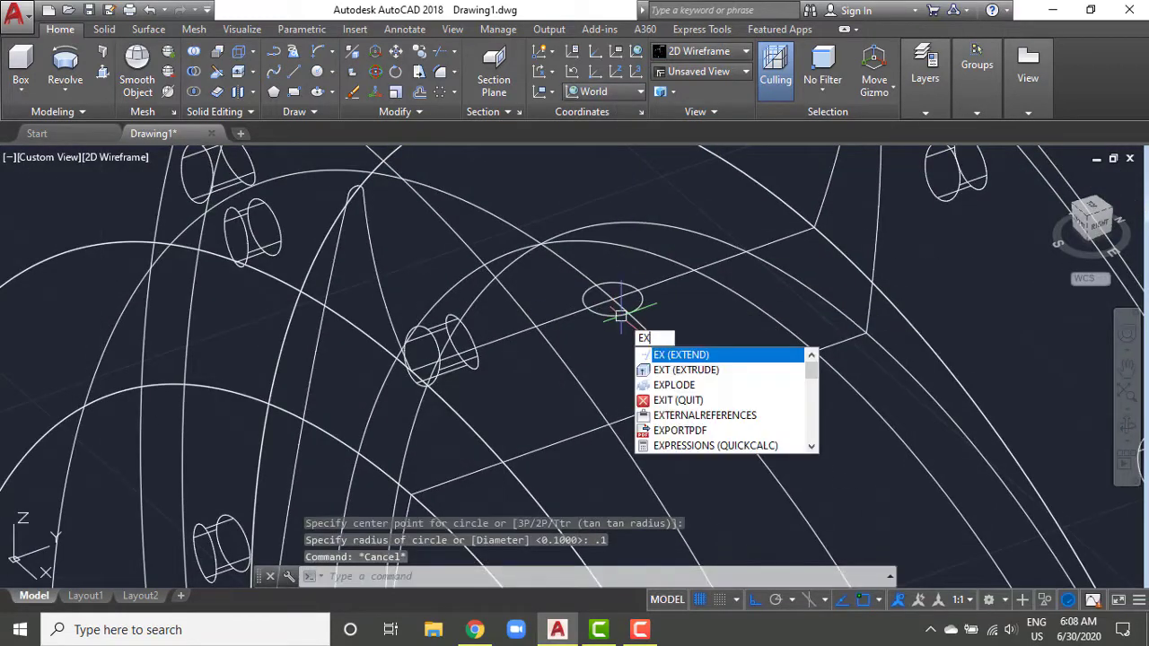
key(Return)
click(613, 304)
scroll(671, 269, down, 5)
key(Escape)
Step: With the UCS set to Front, polar-array the spoke around the hub centre with 36 items
click(603, 91)
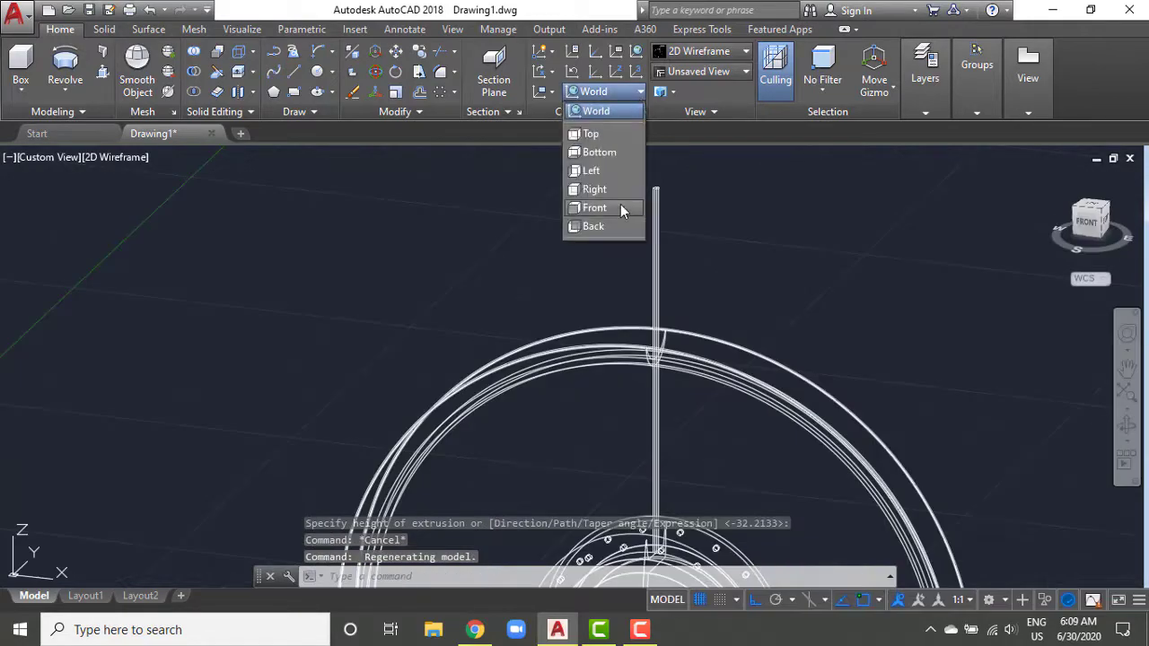
click(623, 209)
key(Return)
scroll(639, 319, up, 3)
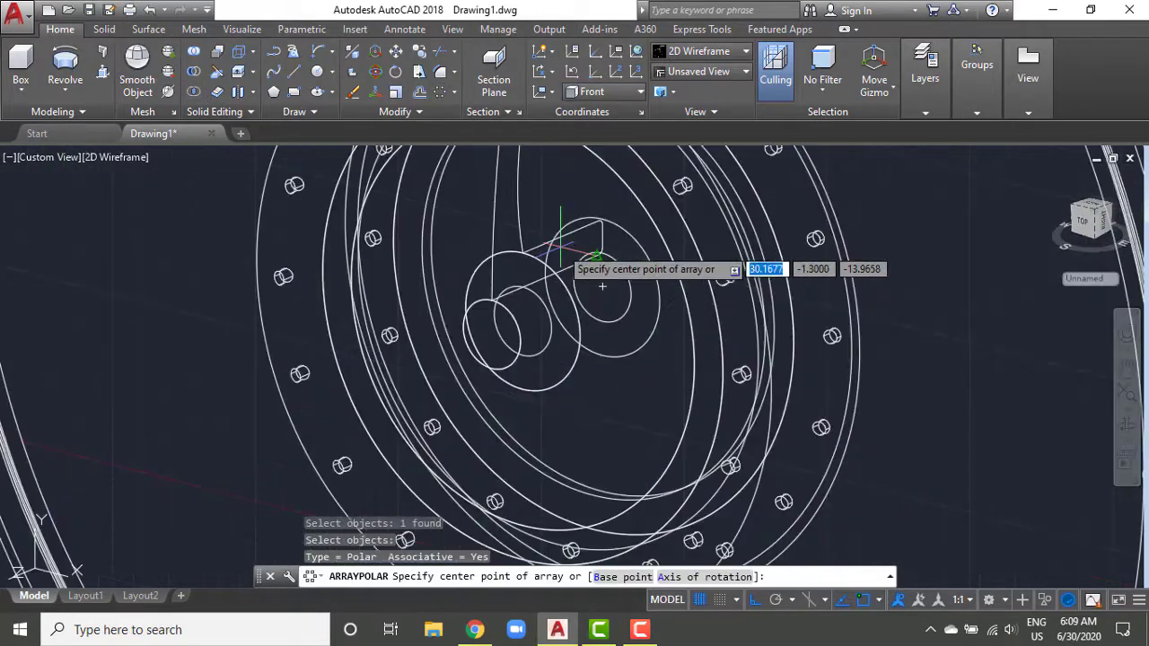
scroll(551, 248, up, 3)
scroll(571, 434, down, 4)
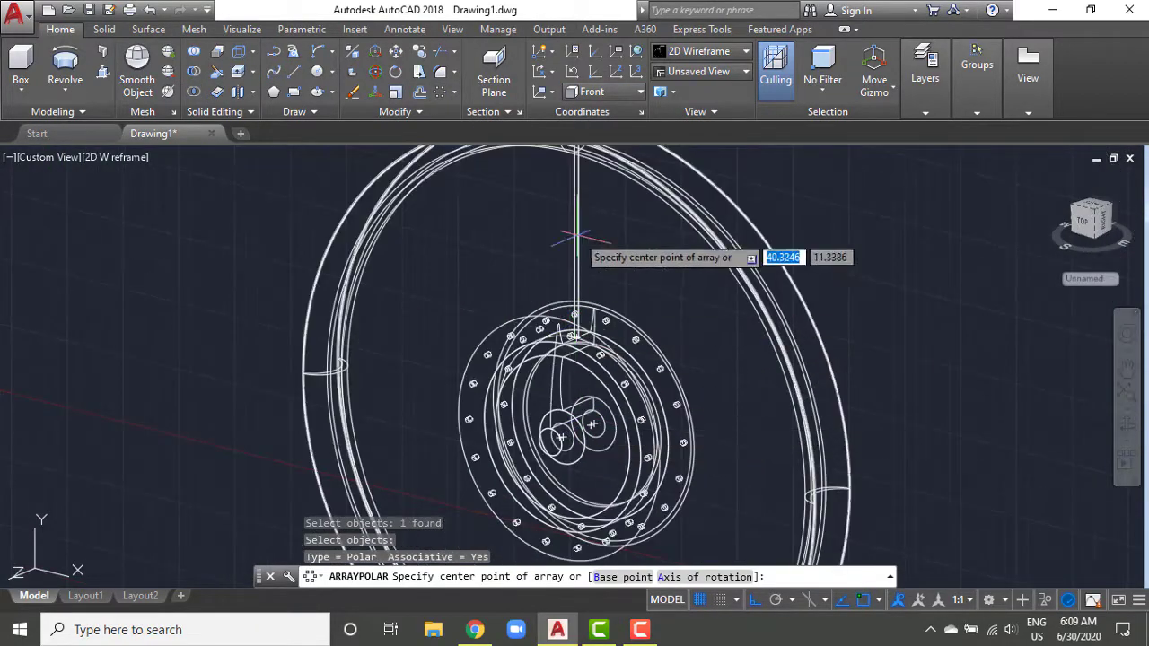
click(591, 424)
mouse_move(595, 431)
shift+middle_down()
mouse_move(615, 400)
mouse_move(616, 344)
mouse_move(664, 310)
shift+middle_up()
click(225, 52)
text(36)
key(Return)
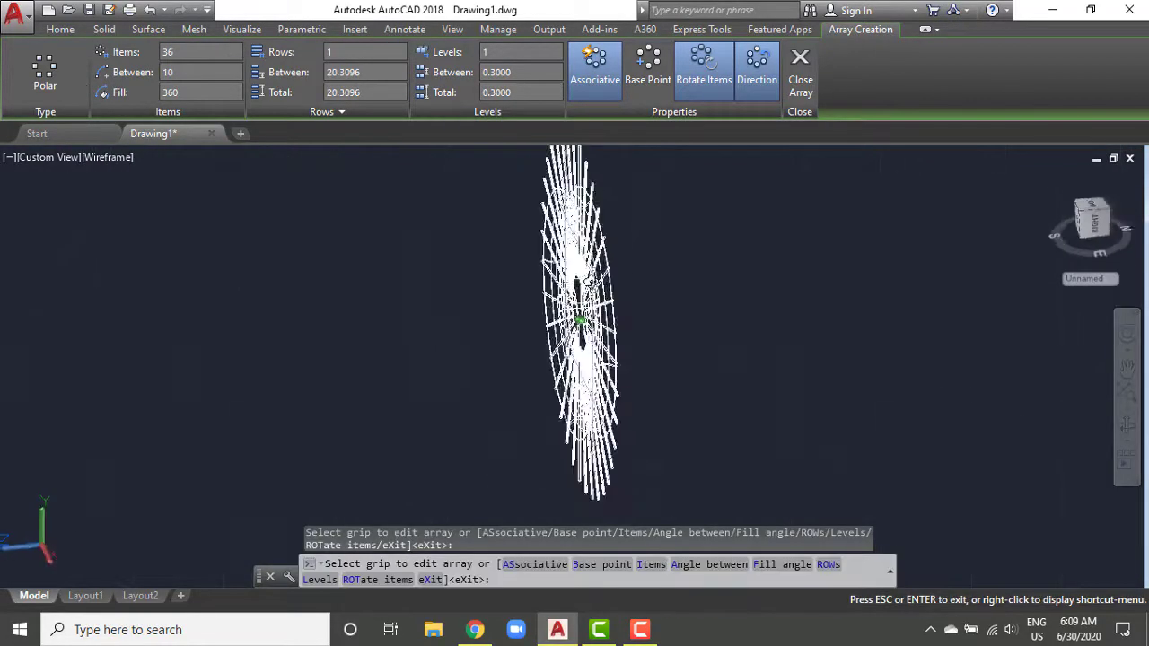
key(Return)
mouse_move(628, 296)
shift+middle_down()
mouse_move(727, 267)
mouse_move(682, 248)
mouse_move(646, 269)
shift+middle_up()
Step: Explode the 36-spoke array into separate spoke rods
text(ex)
key(Return)
click(744, 398)
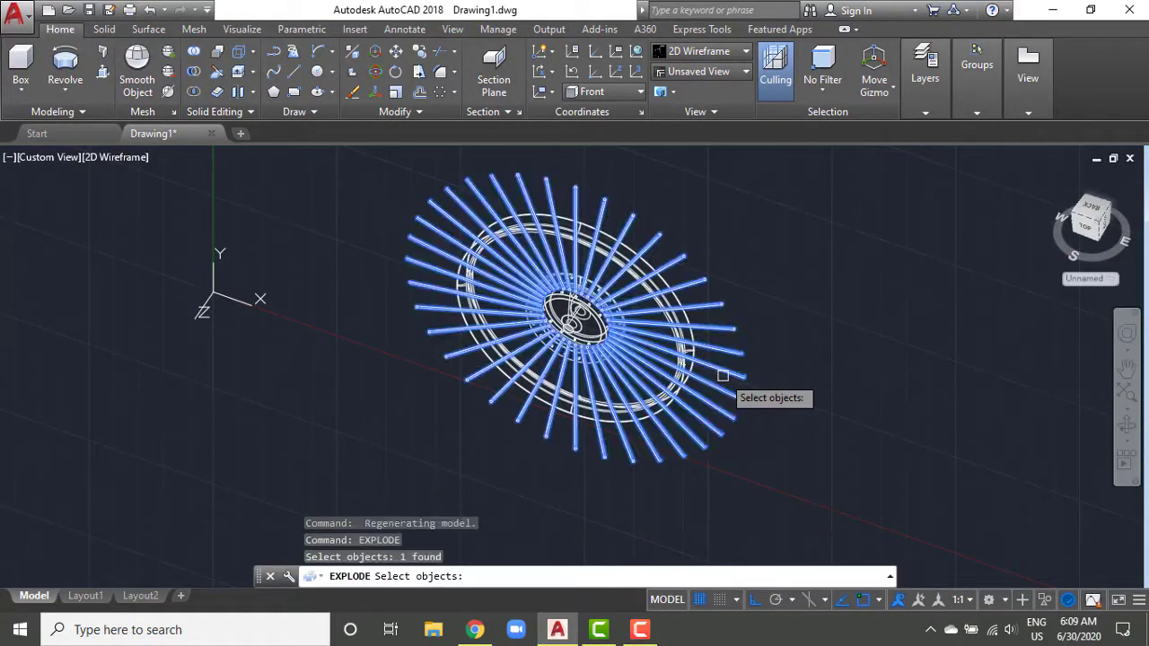
key(Return)
Step: Subtract all 36 spokes from the rim, window-selecting them in groups
click(193, 72)
scroll(871, 471, up, 2)
scroll(871, 471, down, 3)
middle_drag(616, 270, 756, 368)
drag(951, 288, 903, 469)
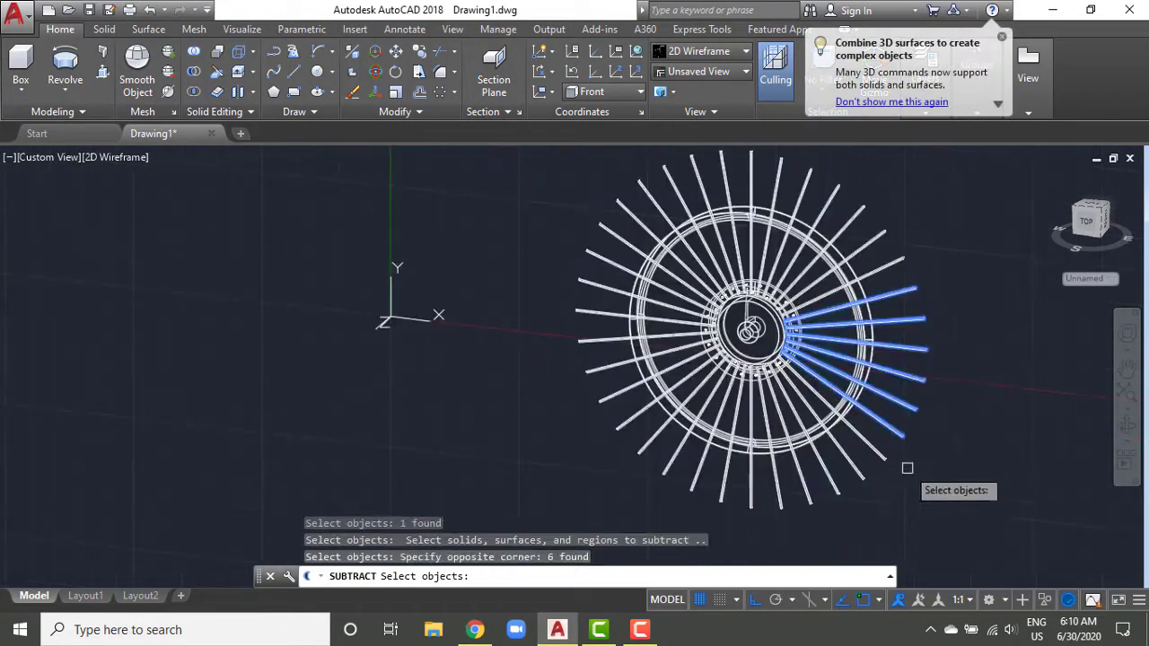
click(920, 456)
click(774, 533)
click(770, 530)
click(579, 470)
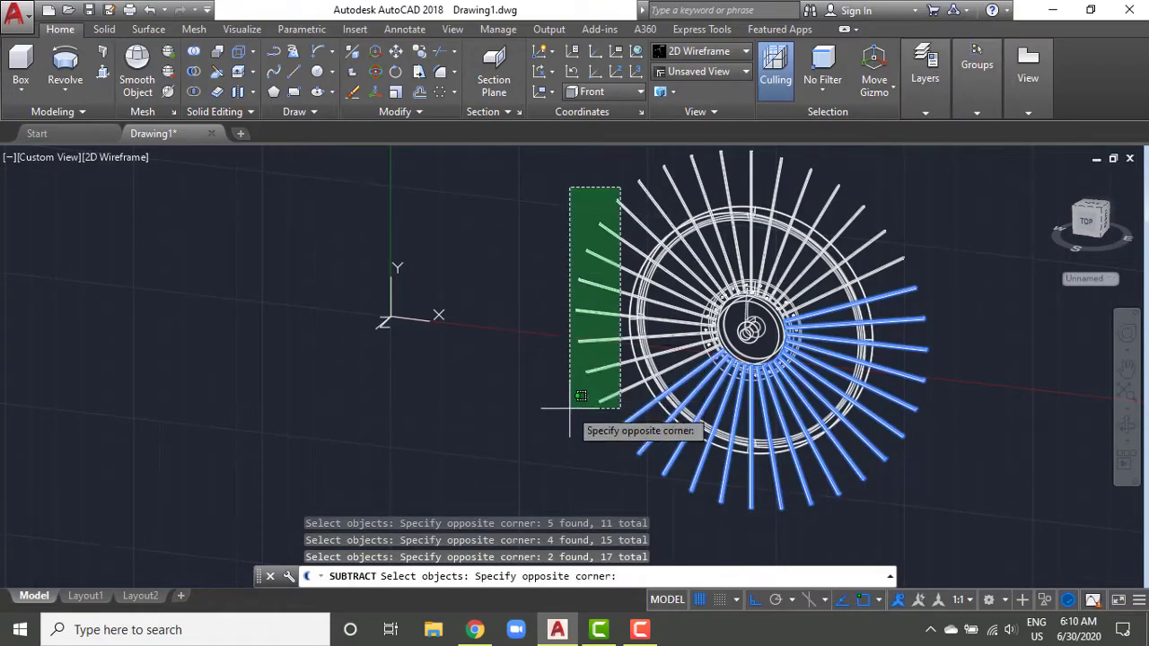
drag(615, 185, 569, 406)
drag(901, 228, 778, 320)
drag(901, 201, 679, 146)
key(Return)
Step: Orbit the wheel to inspect the spoke holes around the rim
mouse_move(884, 237)
shift+middle_down()
mouse_move(808, 269)
mouse_move(726, 223)
shift+middle_up()
scroll(718, 314, up, 5)
scroll(718, 314, down, 3)
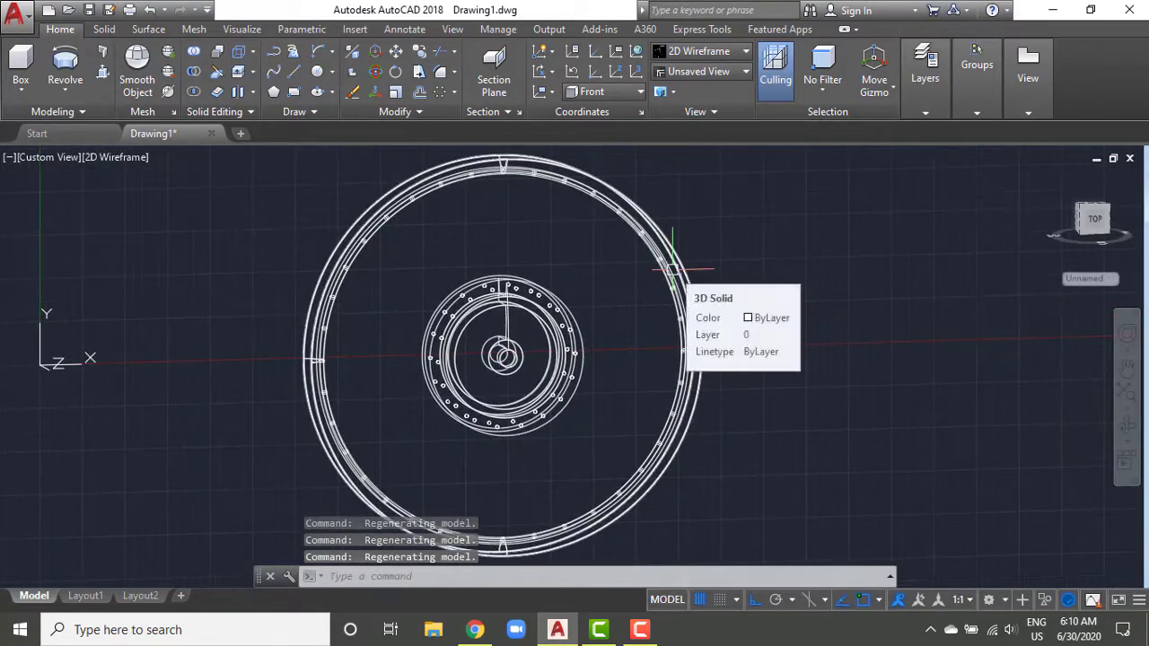
mouse_move(673, 261)
shift+middle_down()
mouse_move(664, 232)
mouse_move(662, 244)
shift+middle_up()
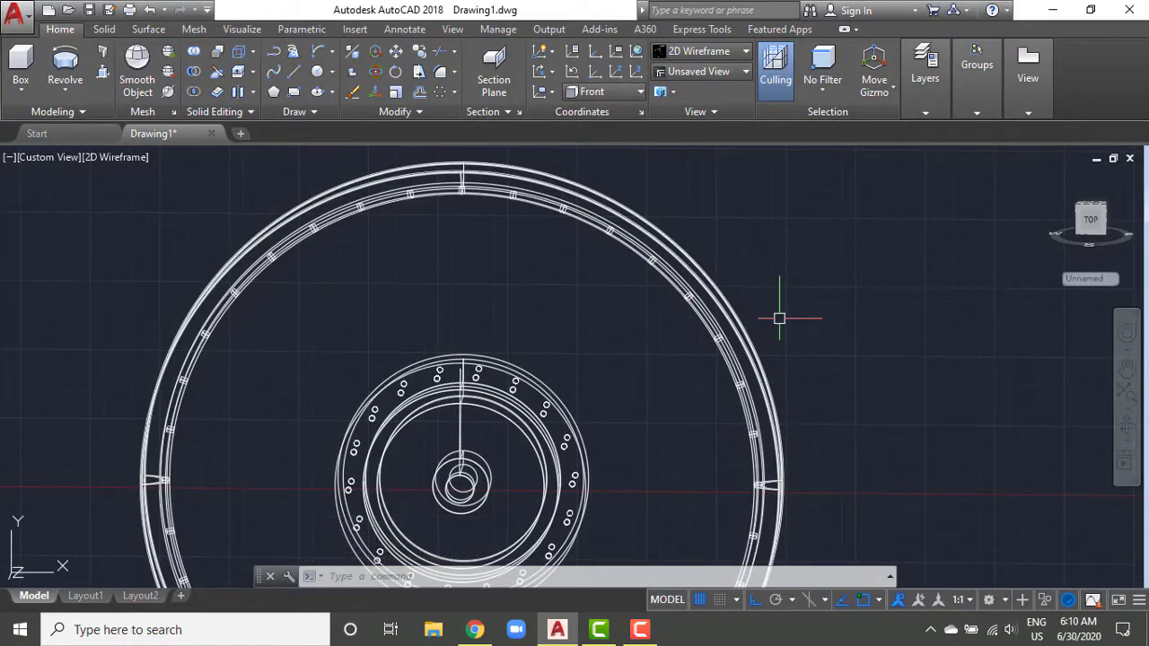
Step: Pan and orbit along the rim to reach a spoke hole, abandoning a started line
text(l)
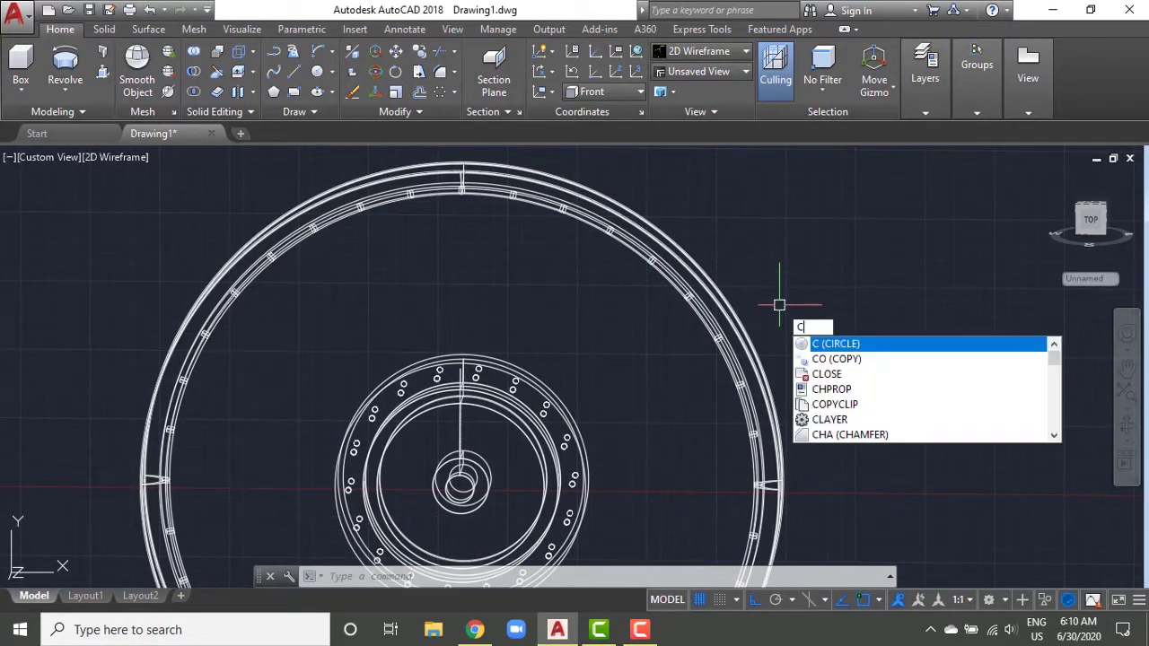
key(Return)
scroll(645, 279, up, 5)
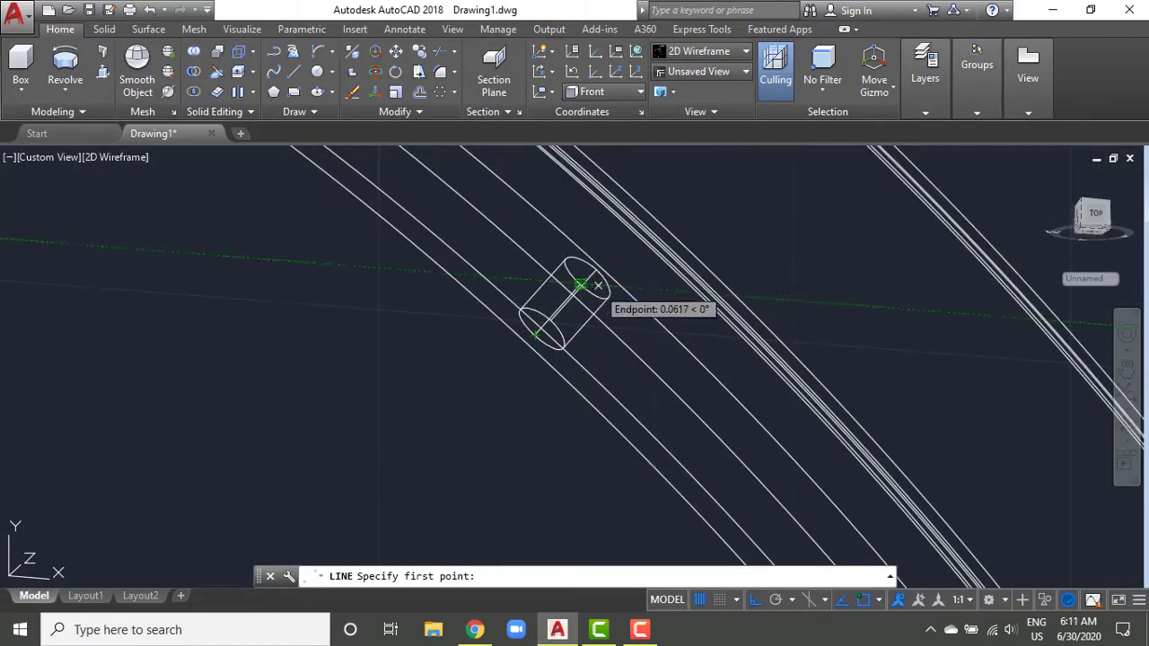
mouse_move(580, 285)
middle_down()
mouse_move(542, 385)
mouse_move(215, 487)
mouse_move(396, 433)
mouse_move(431, 333)
middle_up()
key(Return)
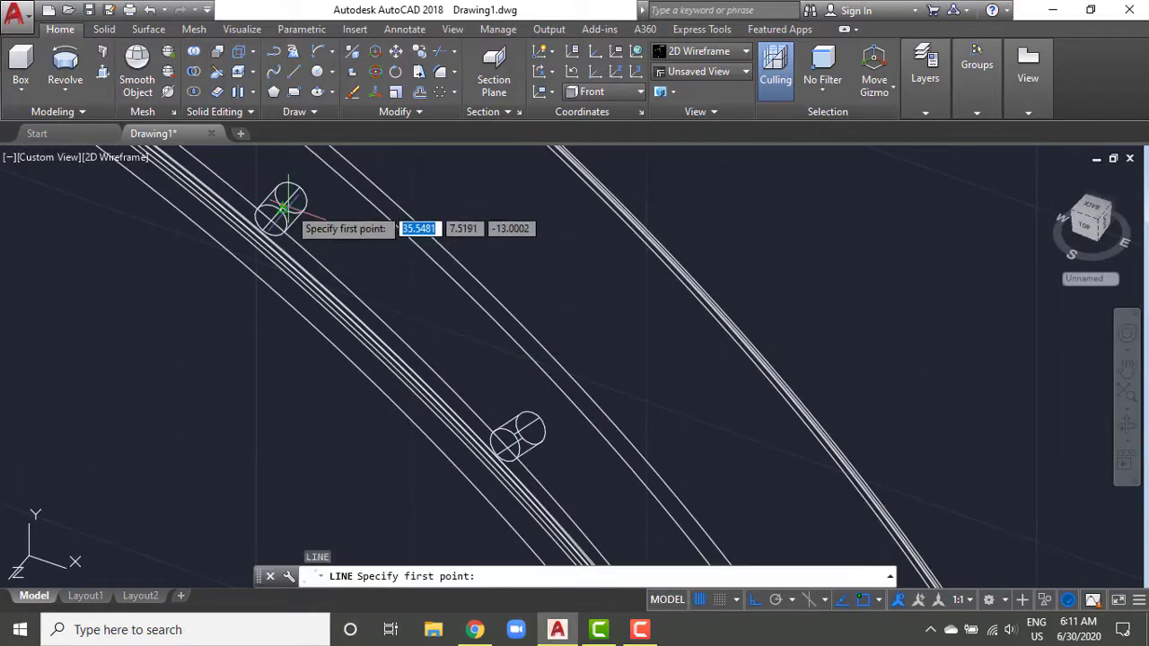
scroll(516, 435, down, 5)
shift+middle_drag(516, 436, 584, 333)
scroll(368, 323, up, 5)
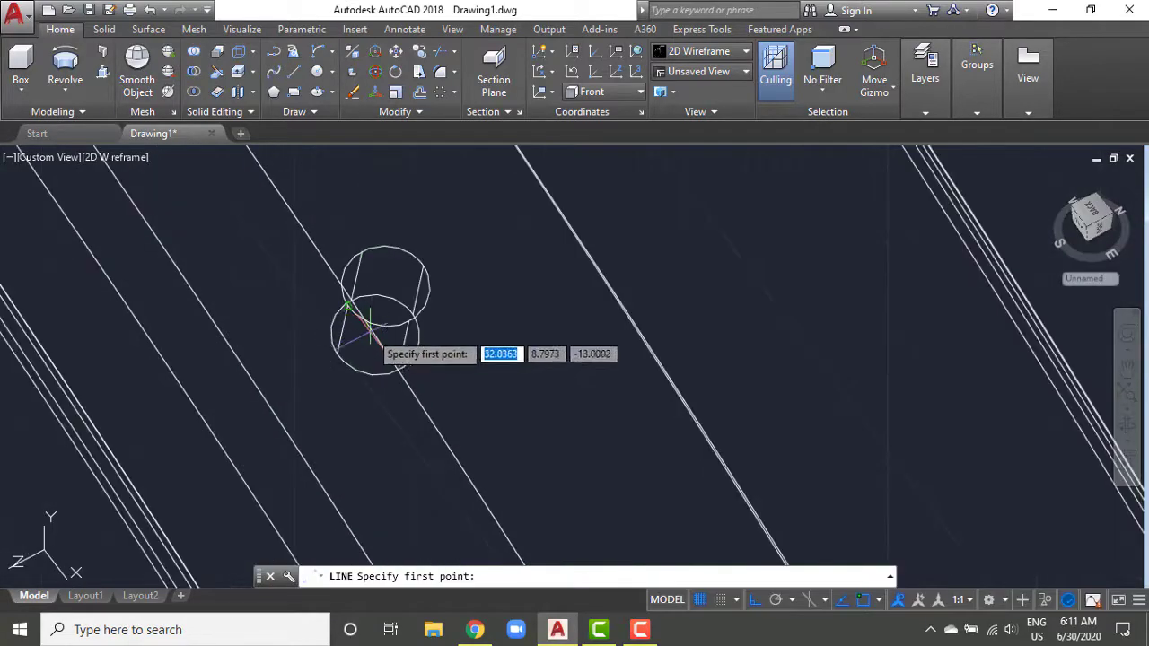
scroll(361, 341, down, 5)
scroll(487, 257, up, 5)
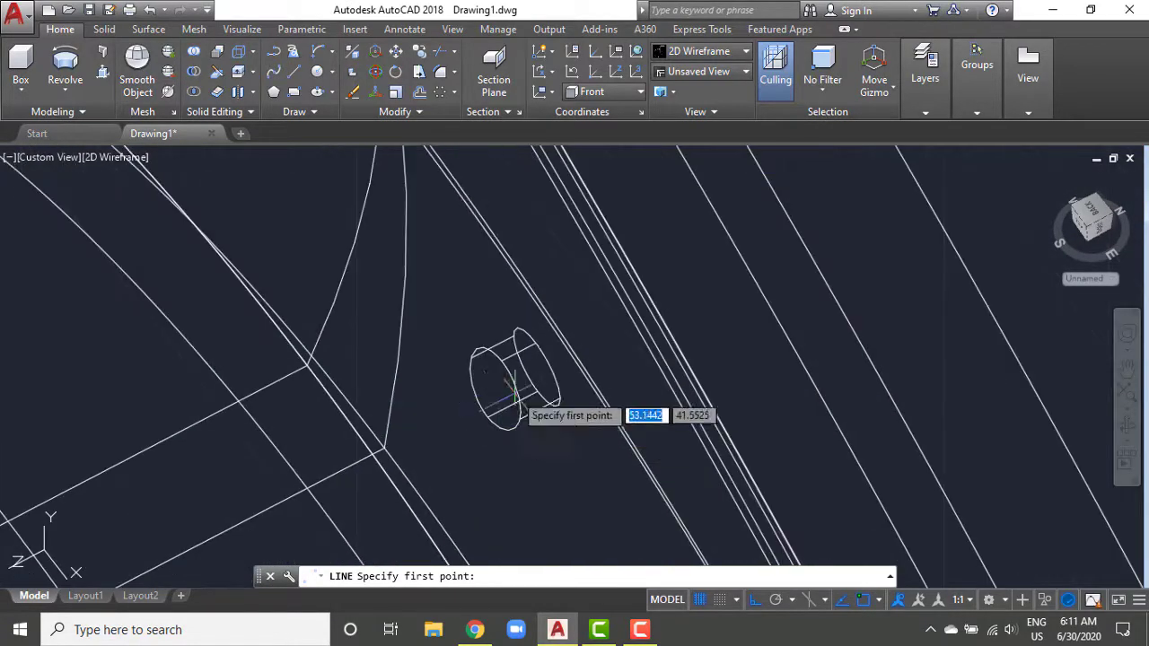
scroll(500, 391, down, 4)
key(Escape)
Step: Zoom in and try a circle centred at the spoke hole, then cancel it
text(c)
key(Return)
scroll(372, 282, up, 3)
scroll(333, 328, up, 2)
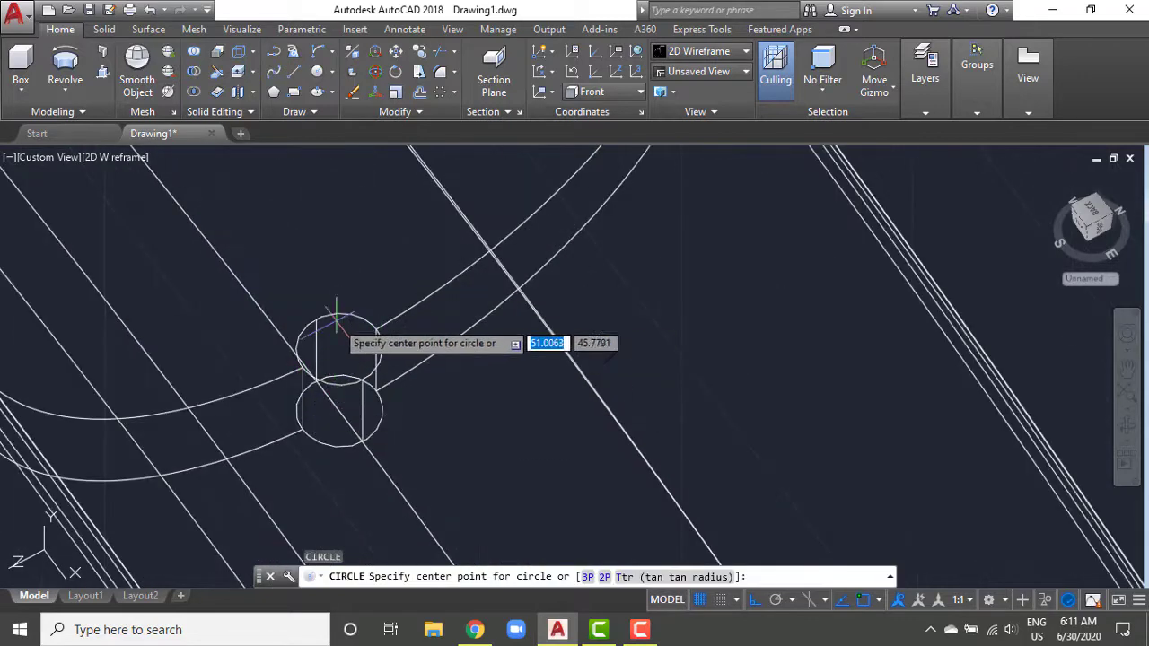
scroll(359, 341, down, 3)
scroll(365, 332, up, 3)
scroll(365, 332, up, 2)
click(303, 310)
key(Escape)
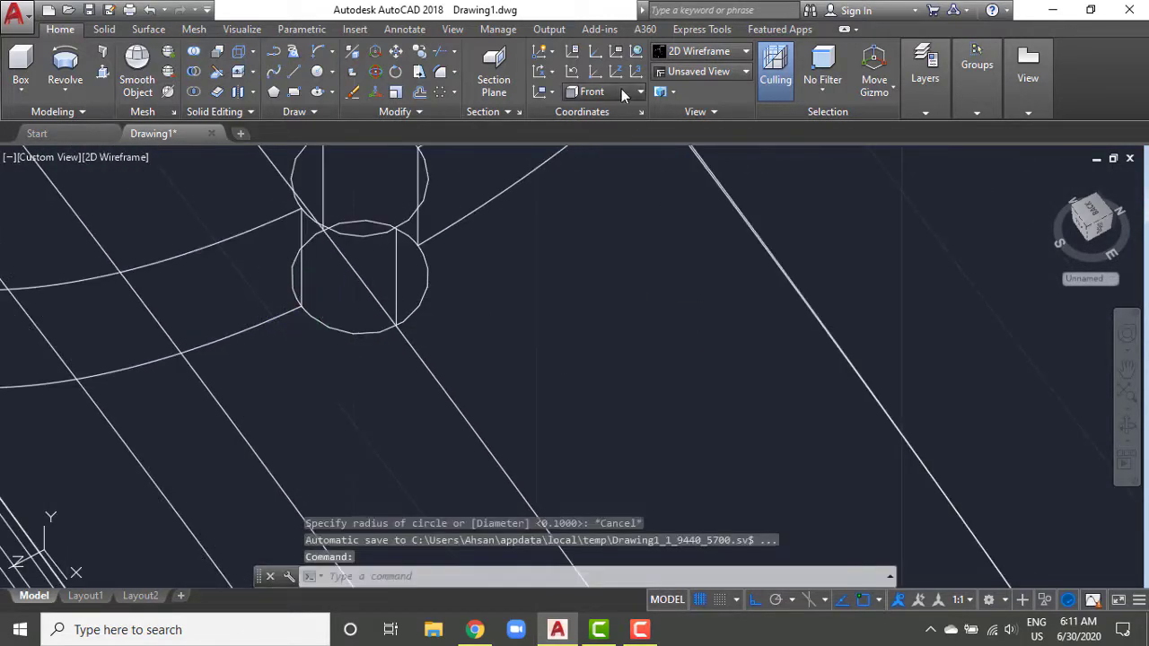
Step: Switch from a line to a circle centred on the spoke hole midpoint
text(l)
key(Return)
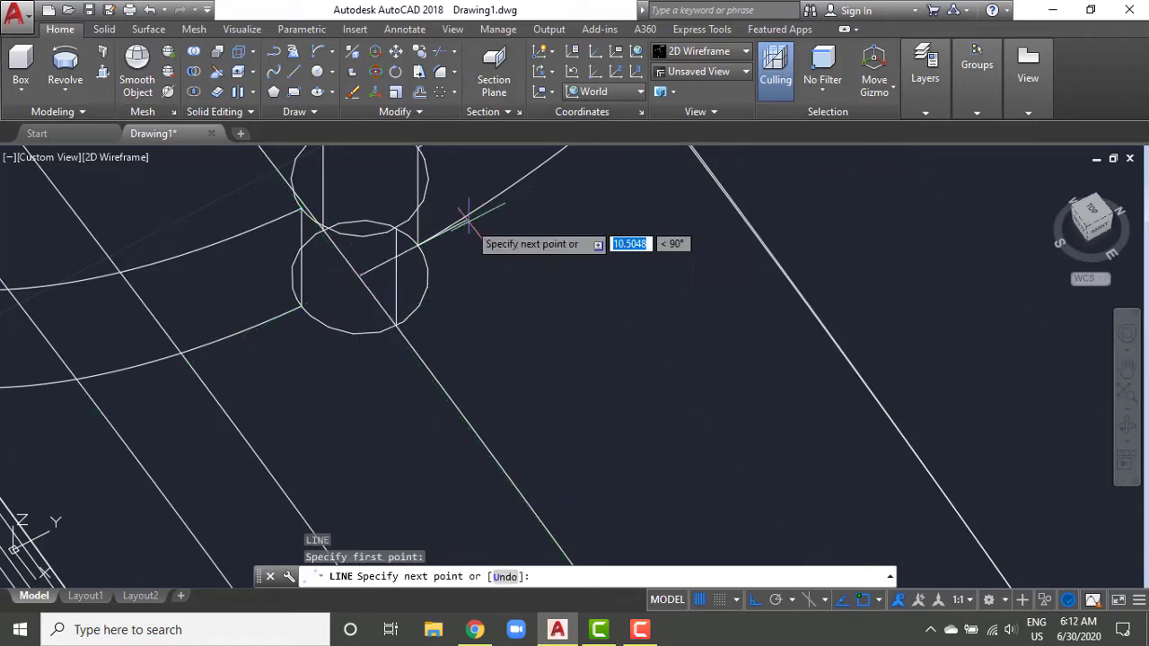
text(c)
key(Return)
click(357, 279)
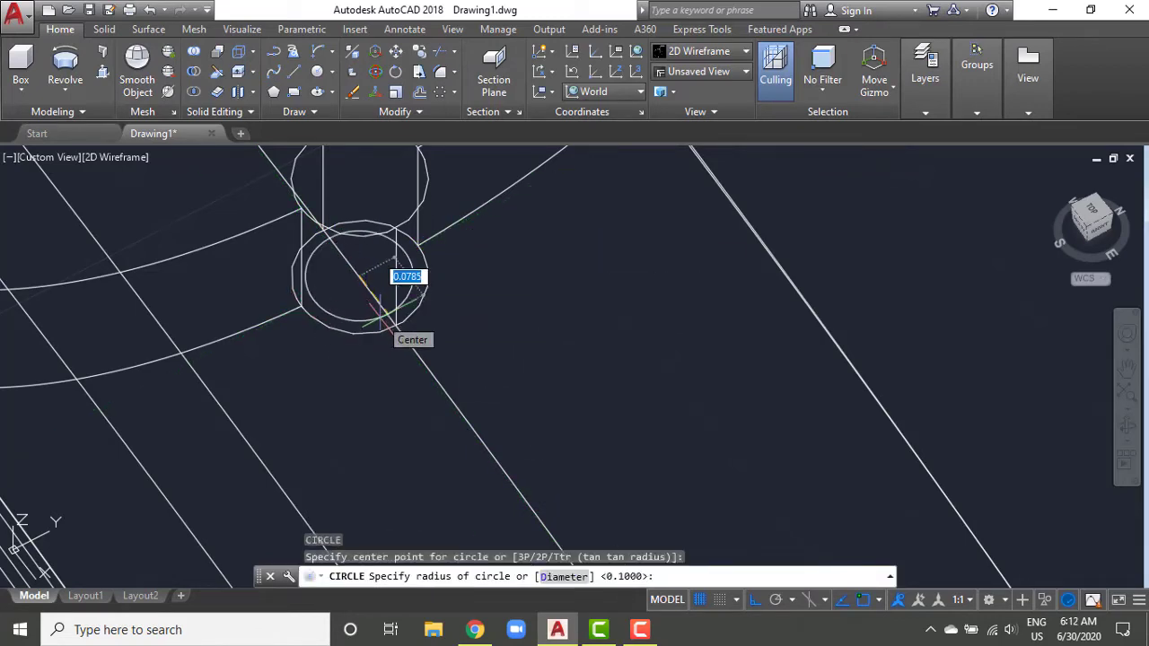
text(.8)
key(Return)
Step: Draw a 0.08-radius circle on the top spoke hole and orbit back toward the front view
key(Return)
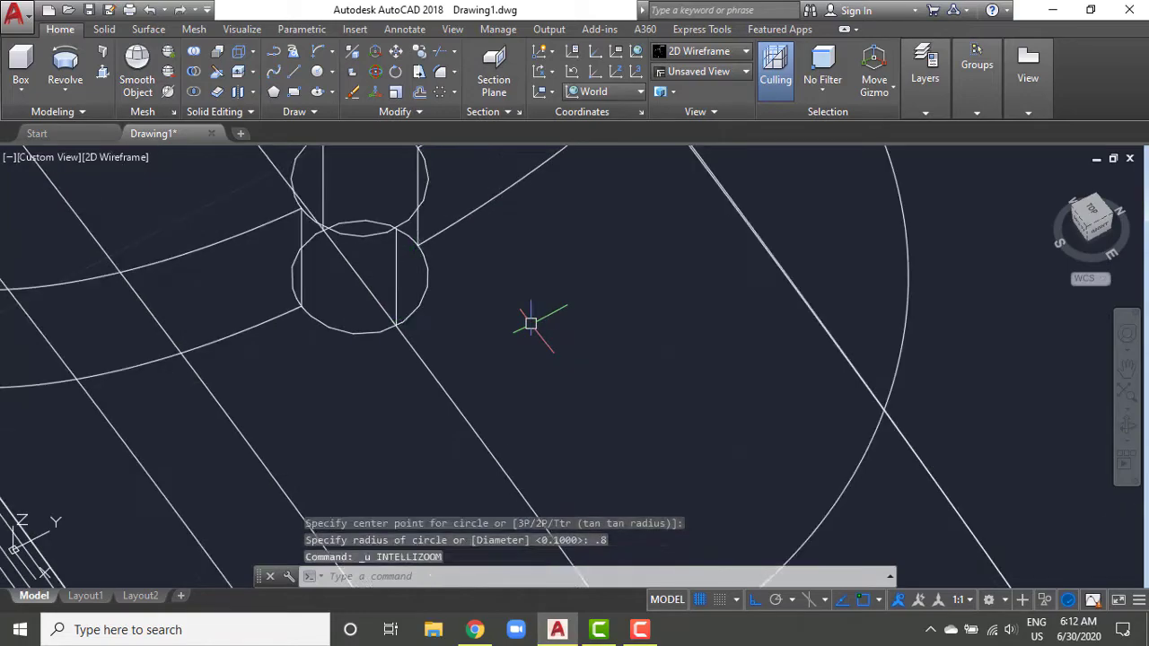
mouse_move(528, 320)
middle_down()
mouse_move(294, 307)
mouse_move(333, 313)
middle_up()
click(348, 302)
text(.08)
key(Return)
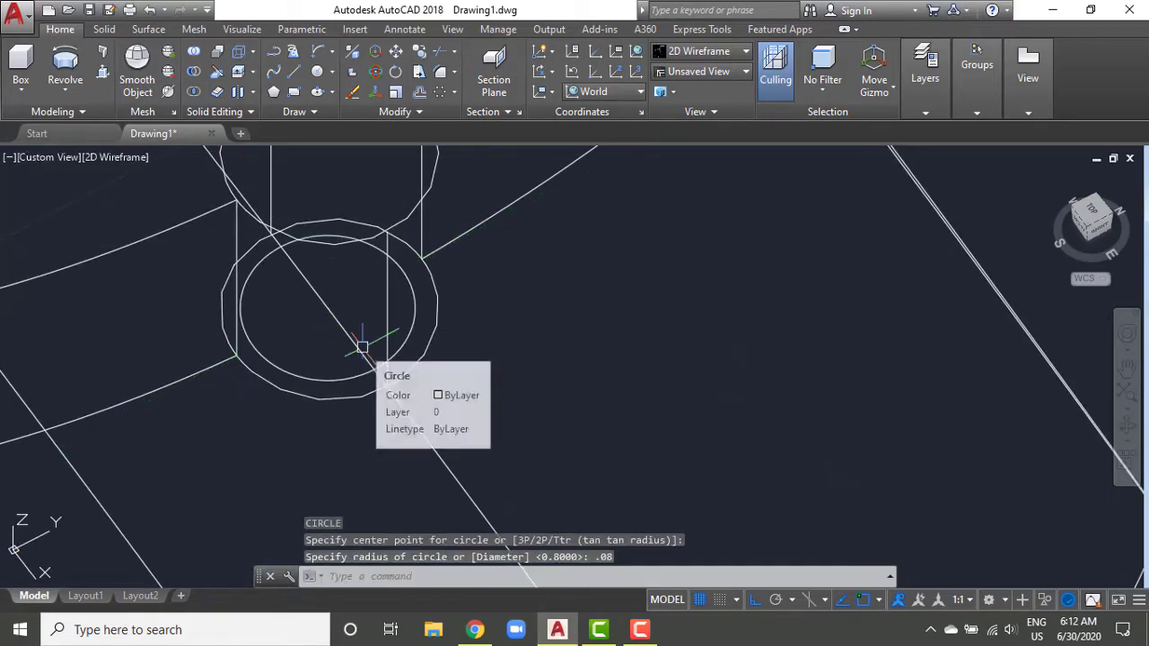
scroll(456, 413, down, 3)
scroll(520, 318, down, 3)
scroll(511, 328, down, 3)
scroll(511, 260, down, 3)
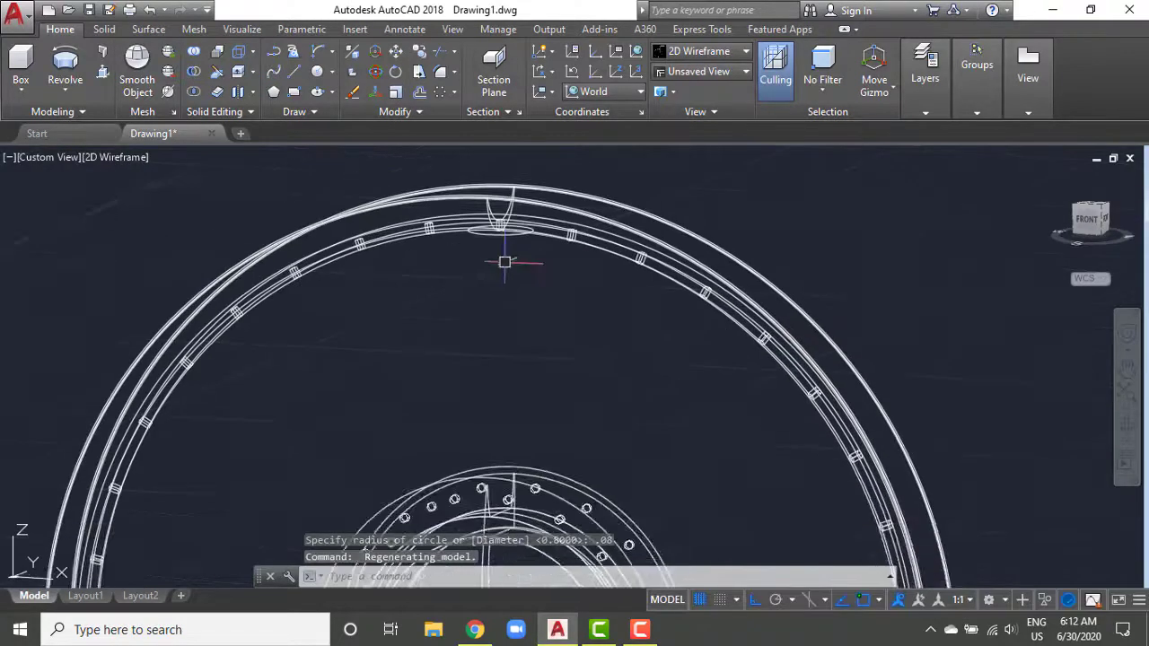
shift+middle_drag(510, 260, 497, 331)
key(alt+Tab)
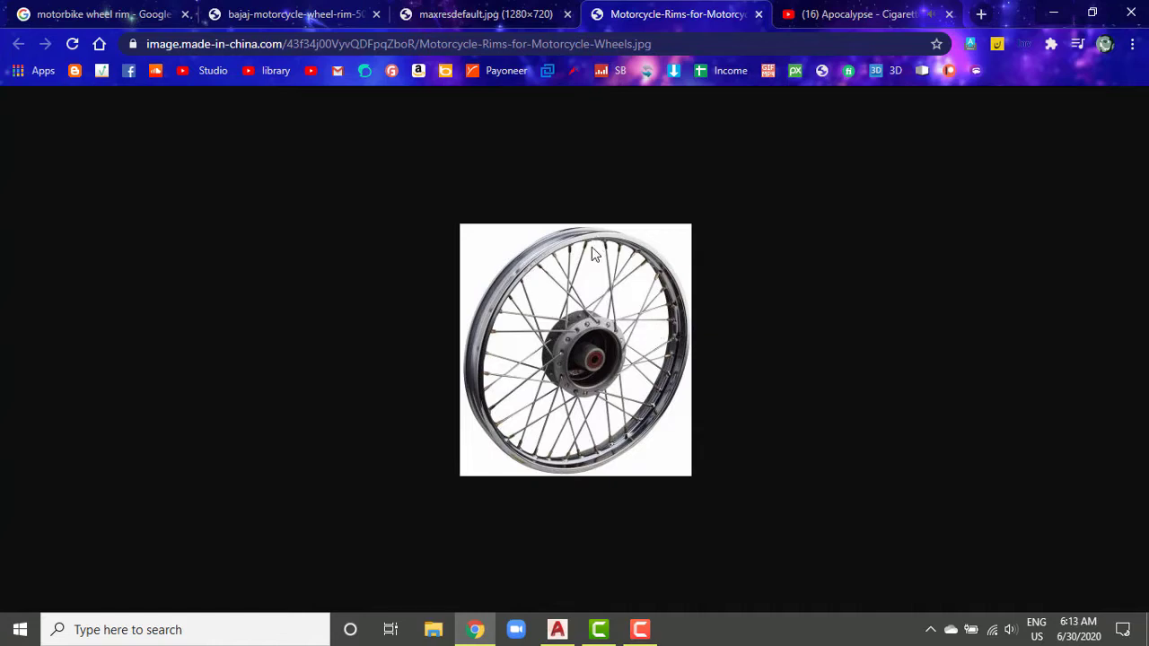
Step: Return to the AutoCAD wheel model and orbit it to face the front
click(558, 629)
shift+middle_drag(513, 360, 572, 333)
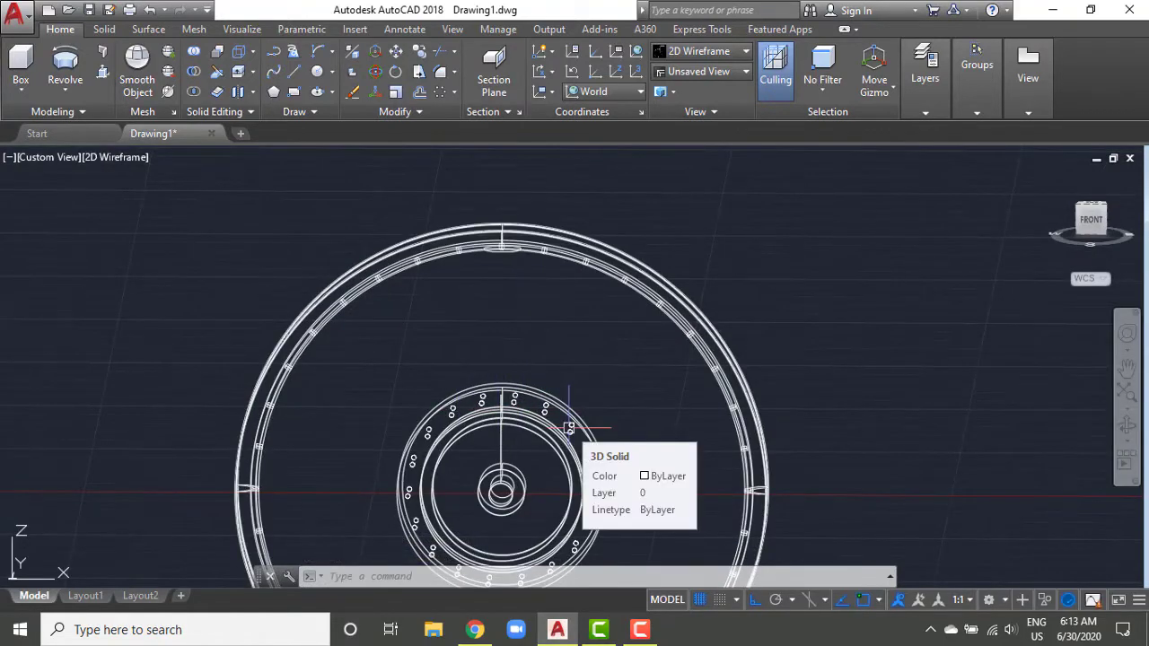
Step: Align the UCS to Front and draw a 0.08-radius circle at the hole's midpoint
scroll(567, 423, up, 4)
scroll(538, 429, up, 4)
text(c)
key(Return)
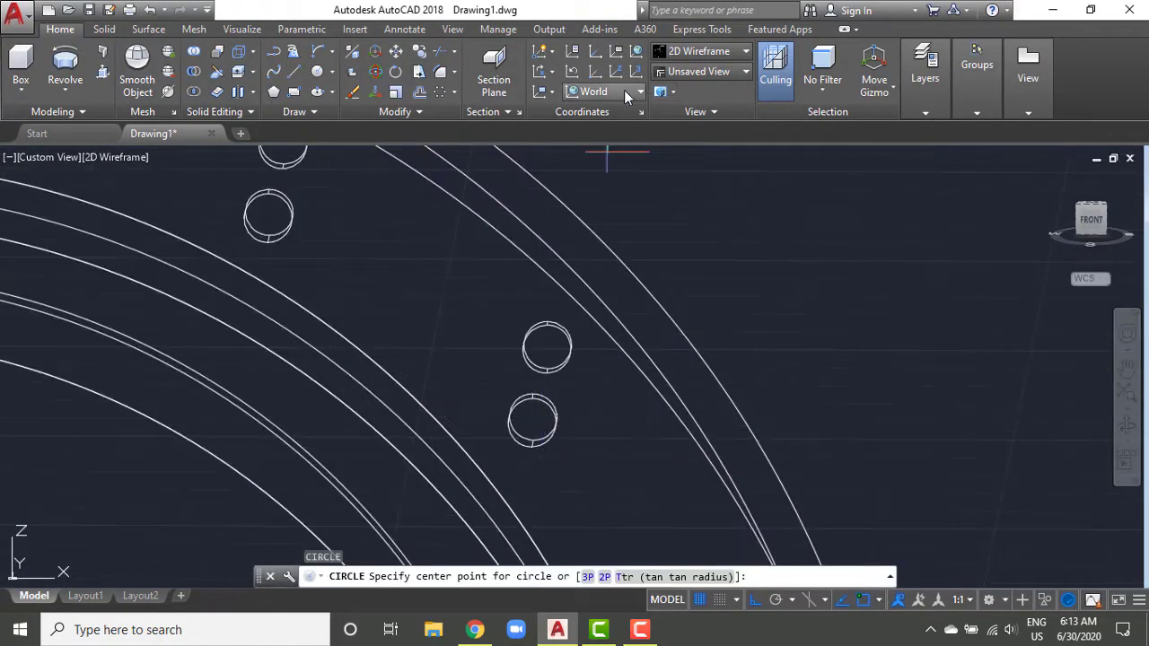
click(626, 92)
click(597, 162)
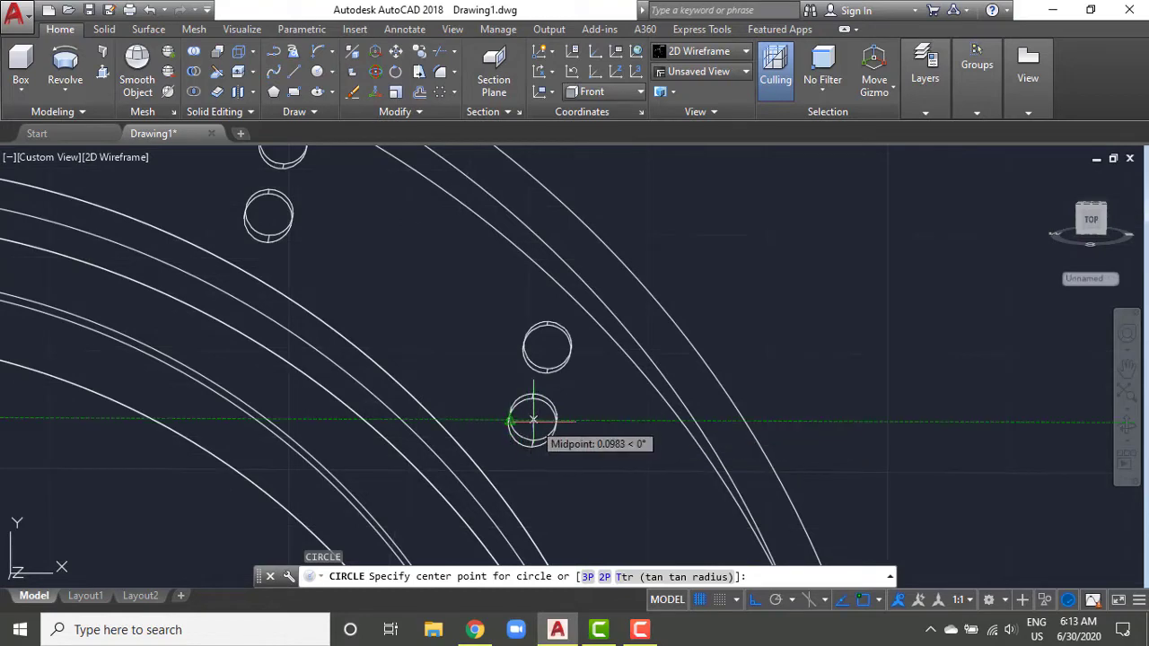
click(533, 419)
text(.08)
key(Return)
Step: Start a line from the circle and orbit into a tilted view of the rim
text(l)
key(Return)
click(534, 419)
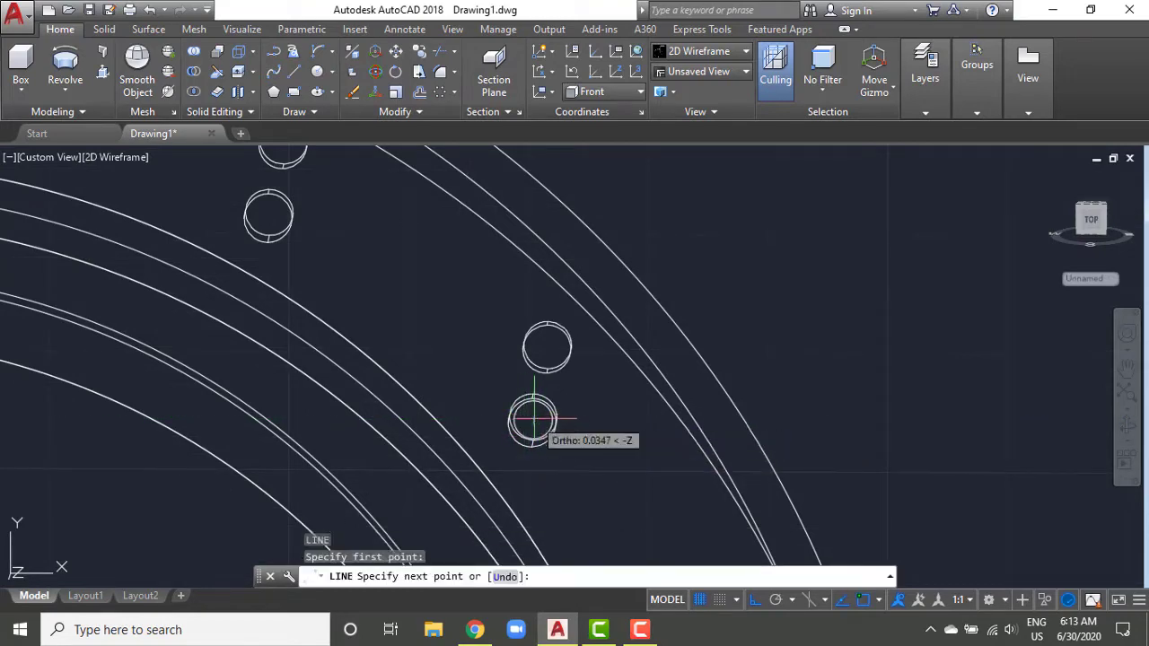
scroll(533, 415, down, 5)
mouse_move(533, 416)
shift+middle_down()
mouse_move(386, 251)
mouse_move(475, 427)
shift+middle_up()
scroll(404, 337, up, 3)
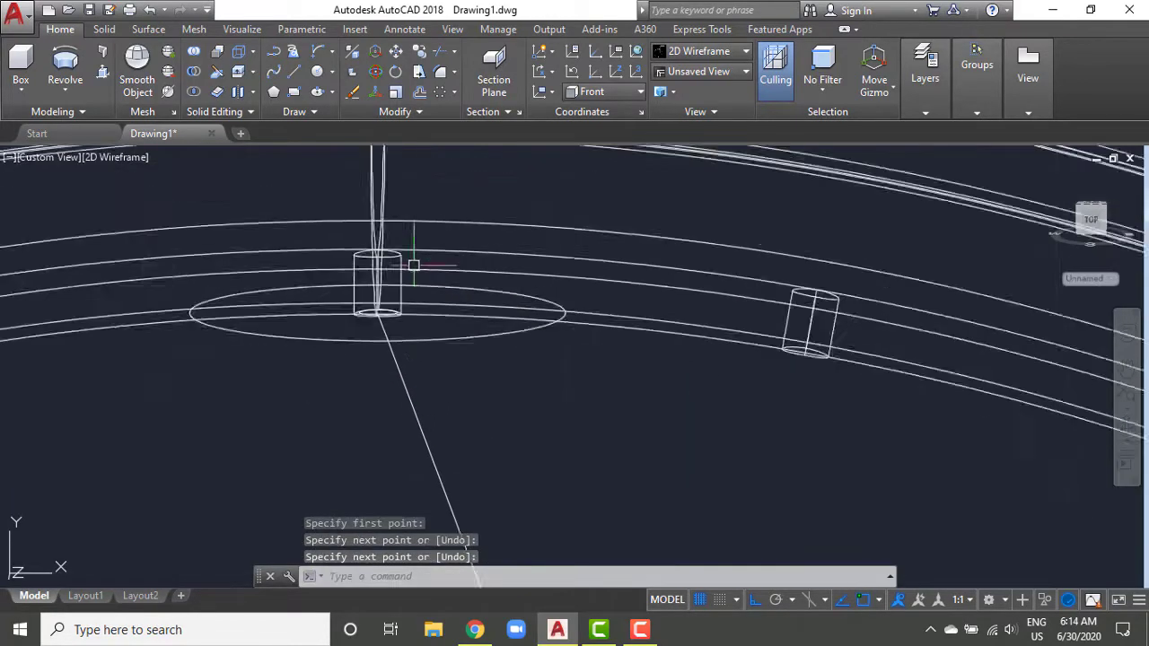
scroll(364, 331, up, 3)
Step: Copy the small circle to the spoke end
text(co)
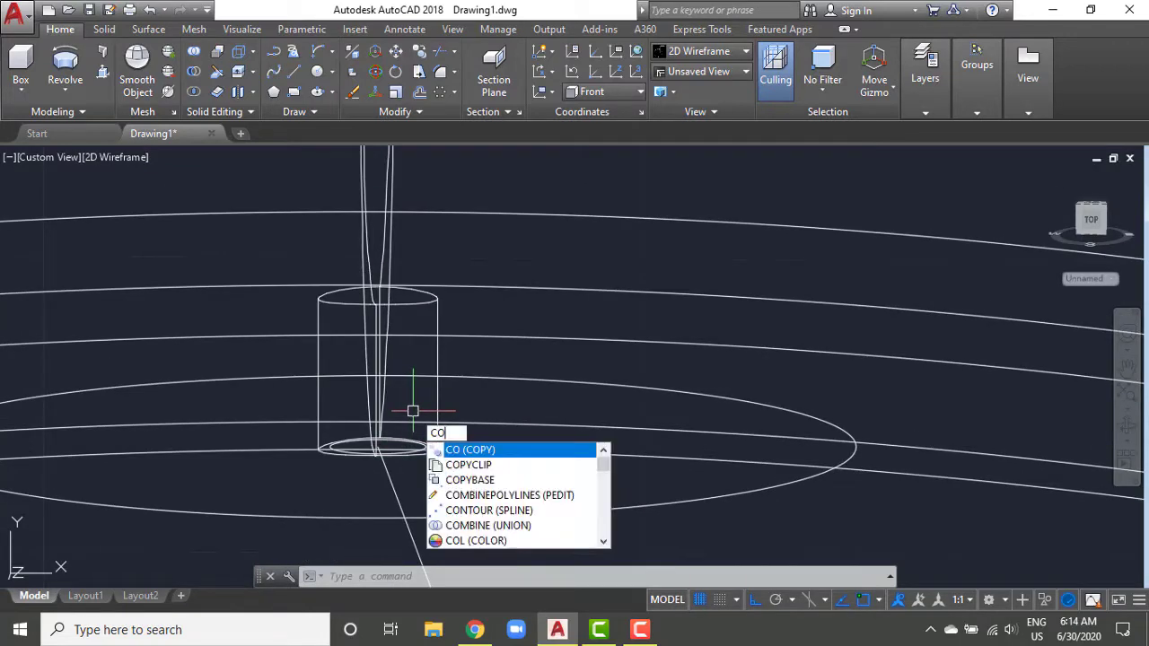
key(Return)
scroll(405, 461, up, 3)
click(408, 451)
key(Return)
key(Escape)
key(Return)
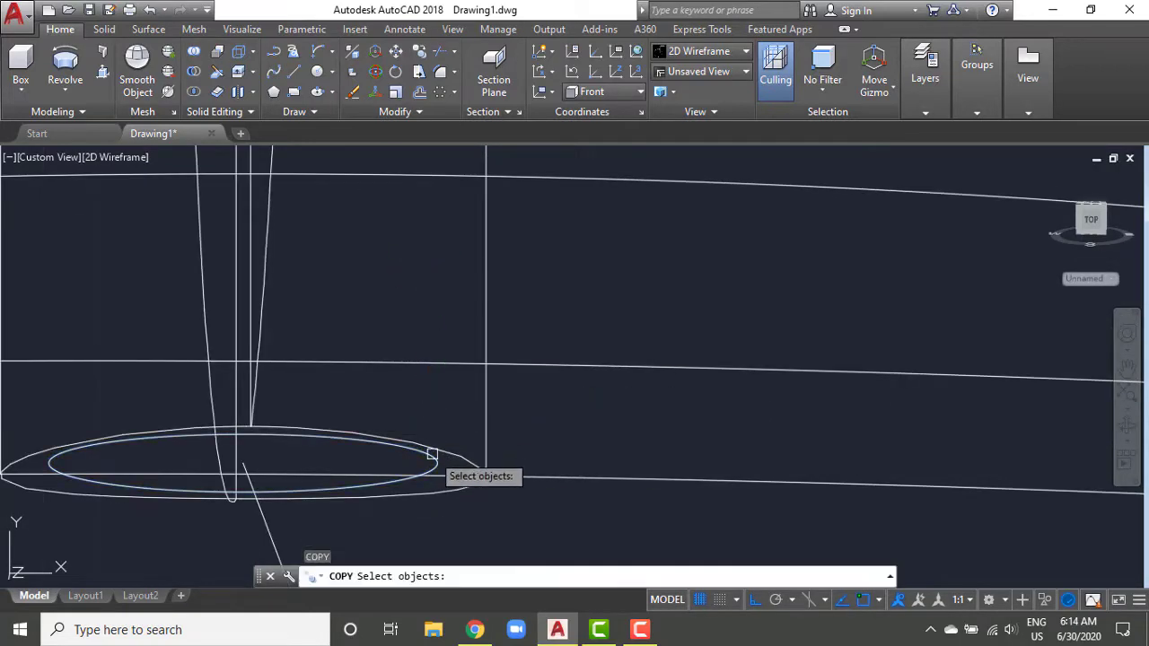
click(437, 464)
key(Return)
click(339, 390)
scroll(463, 352, up, 3)
click(463, 353)
key(Return)
Step: Offset the copied circle outward by 0.05 into a larger circle
text(o)
key(Return)
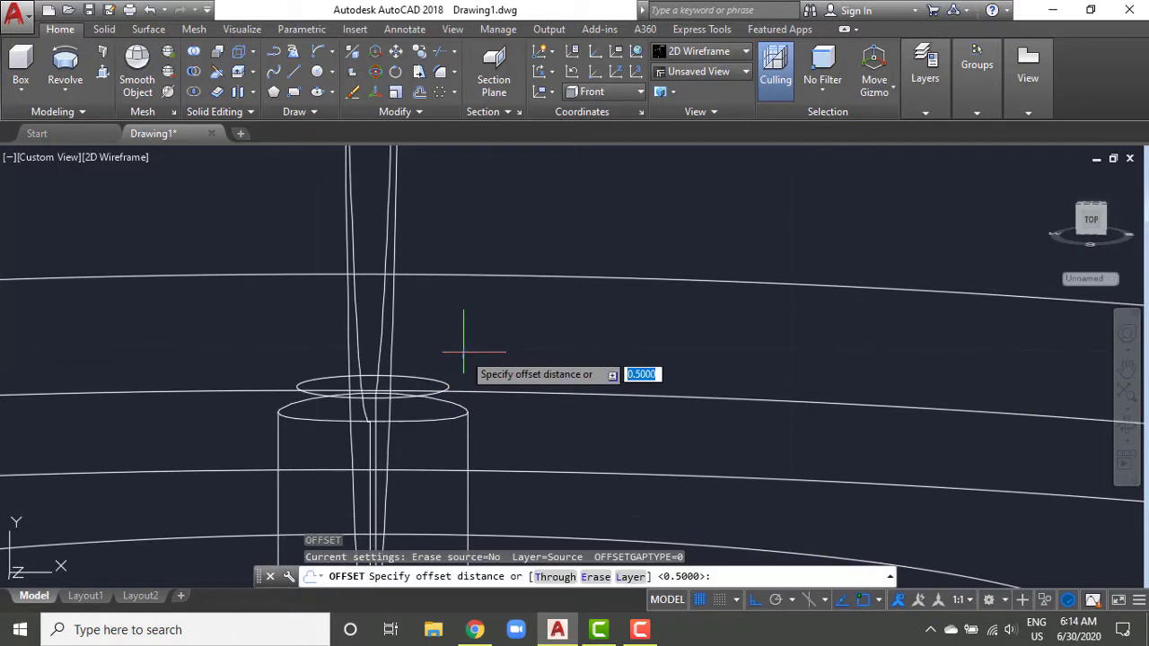
text(5)
key(Return)
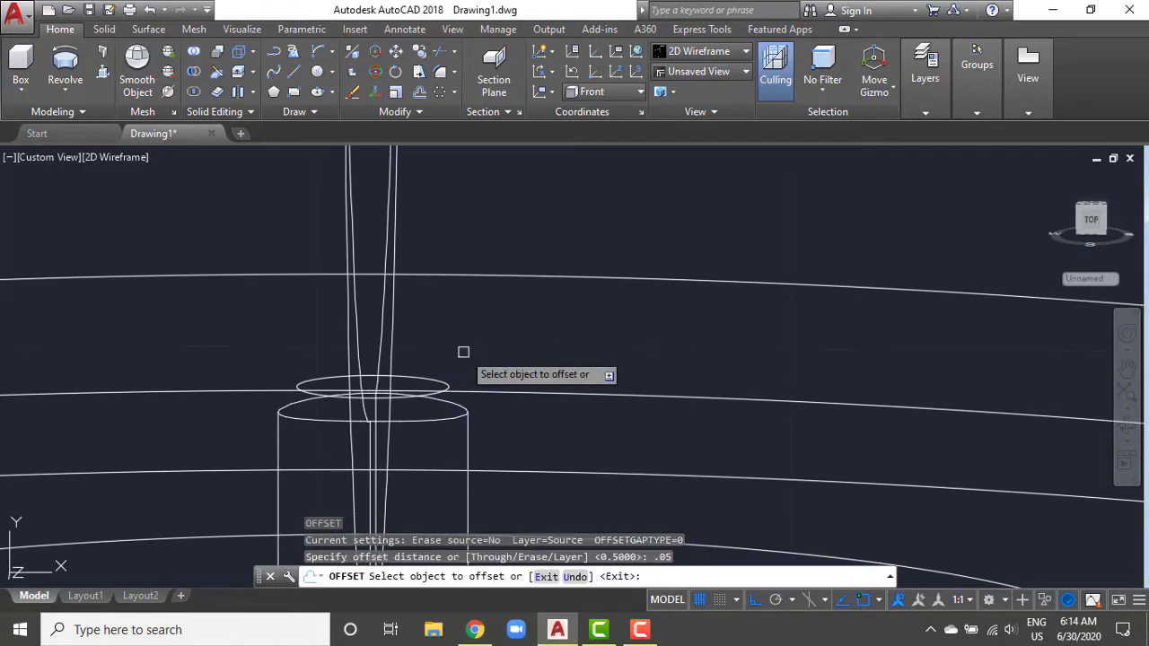
click(447, 384)
click(578, 359)
key(Escape)
Step: Move the larger offset circle beside the cylinder and orbit to a side view
key(Return)
click(496, 387)
key(Return)
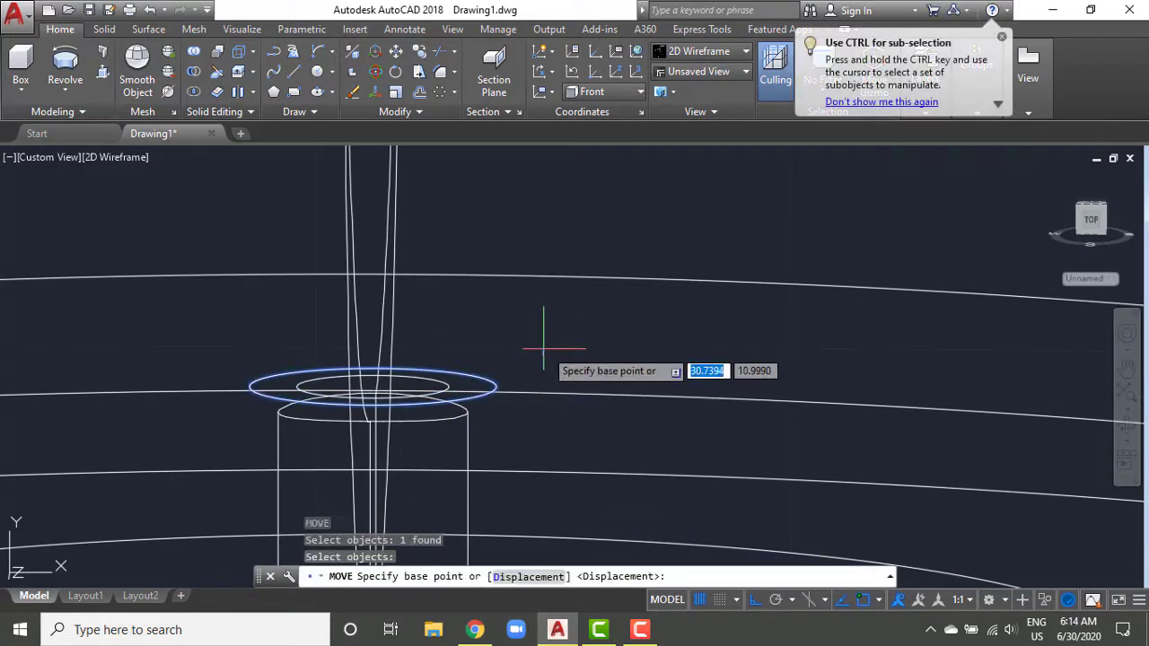
click(538, 359)
scroll(563, 361, down, 3)
scroll(562, 361, down, 3)
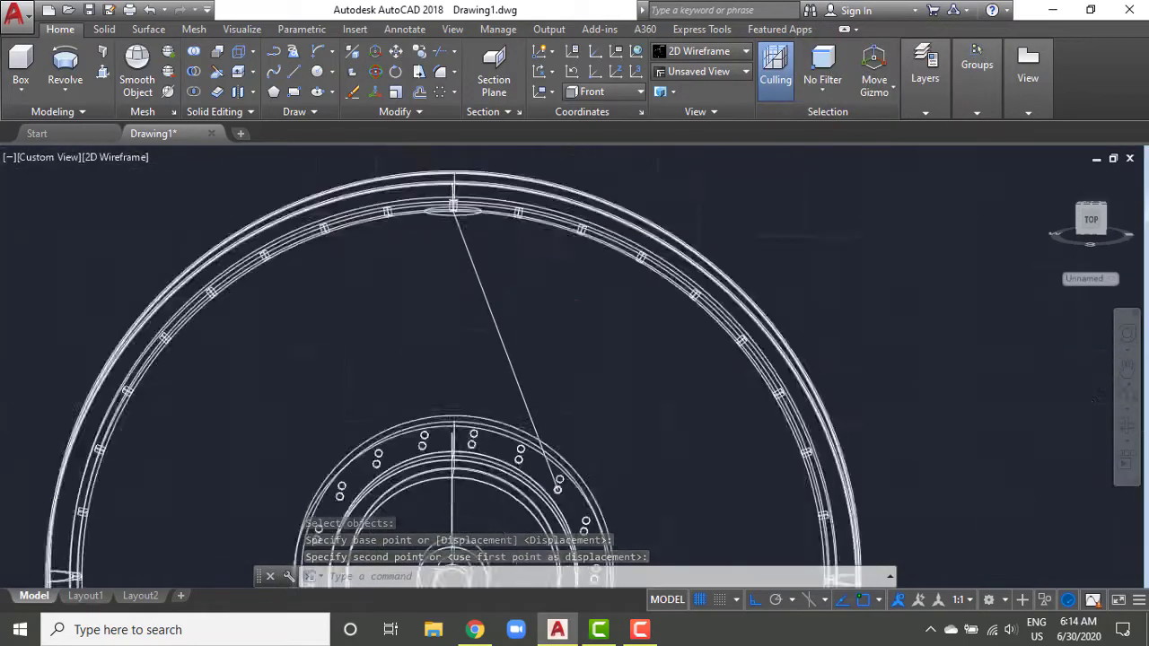
shift+middle_drag(563, 362, 583, 386)
Step: Copy the circle 0.2 along the cylinder, then cancel the unwanted copy
scroll(584, 386, up, 2)
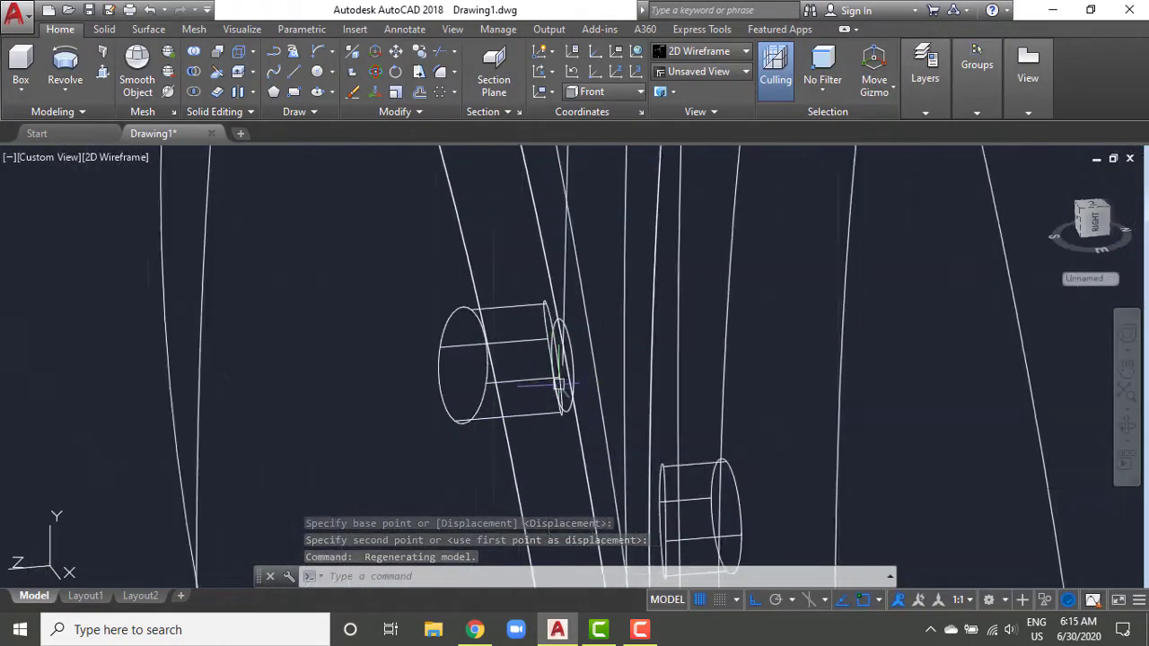
text(co)
key(Return)
scroll(574, 395, up, 2)
click(568, 384)
key(Return)
click(567, 384)
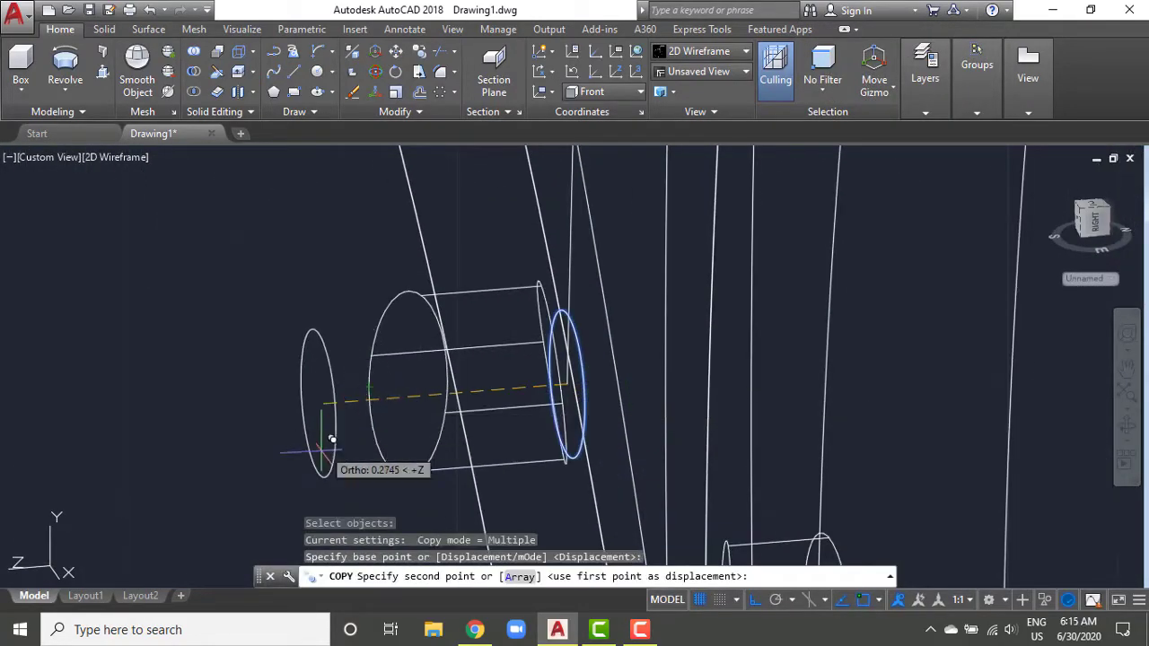
text(.2)
key(Return)
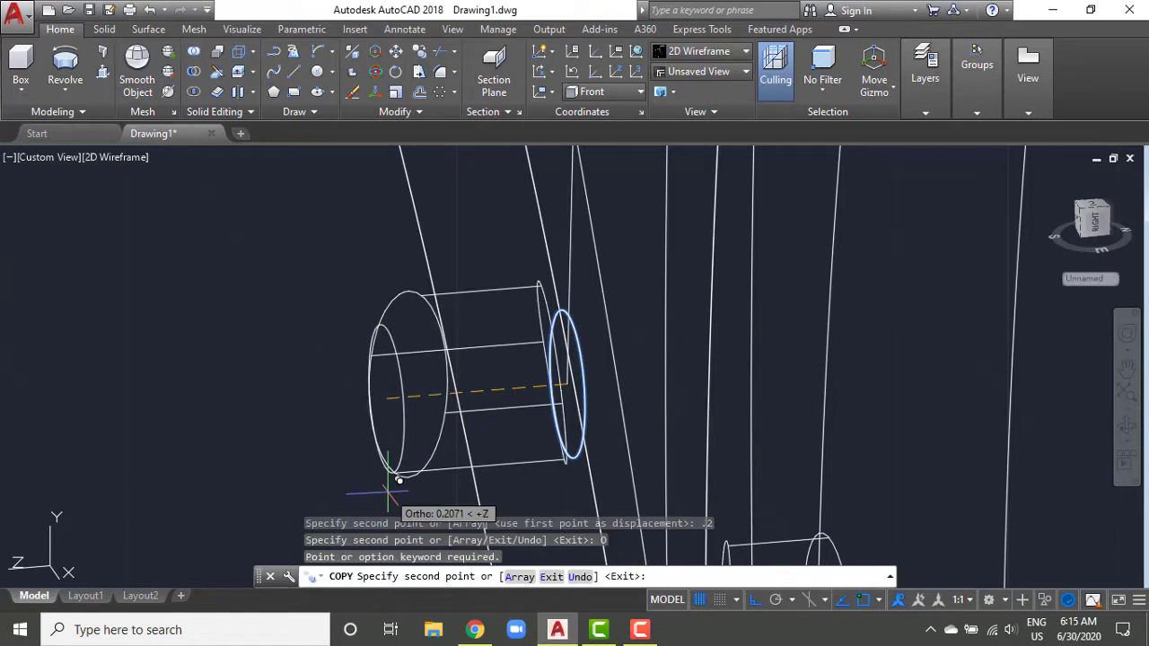
key(Escape)
Step: Copy the circle again from its centre point
scroll(628, 413, down, 2)
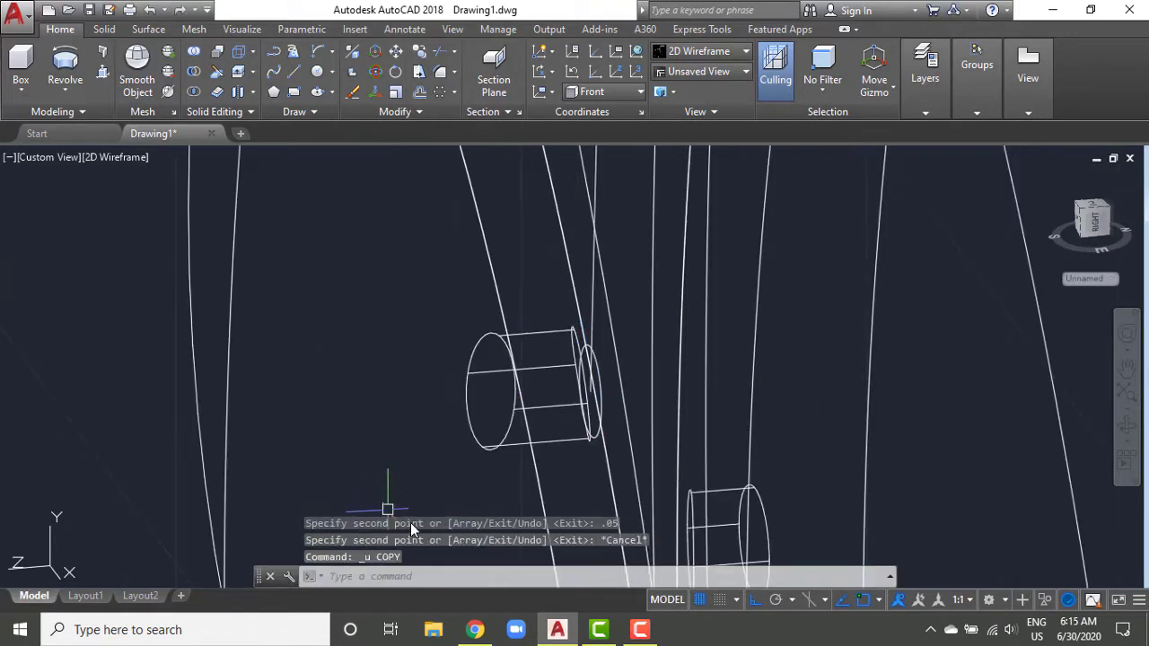
click(588, 422)
text(co)
key(Return)
click(596, 438)
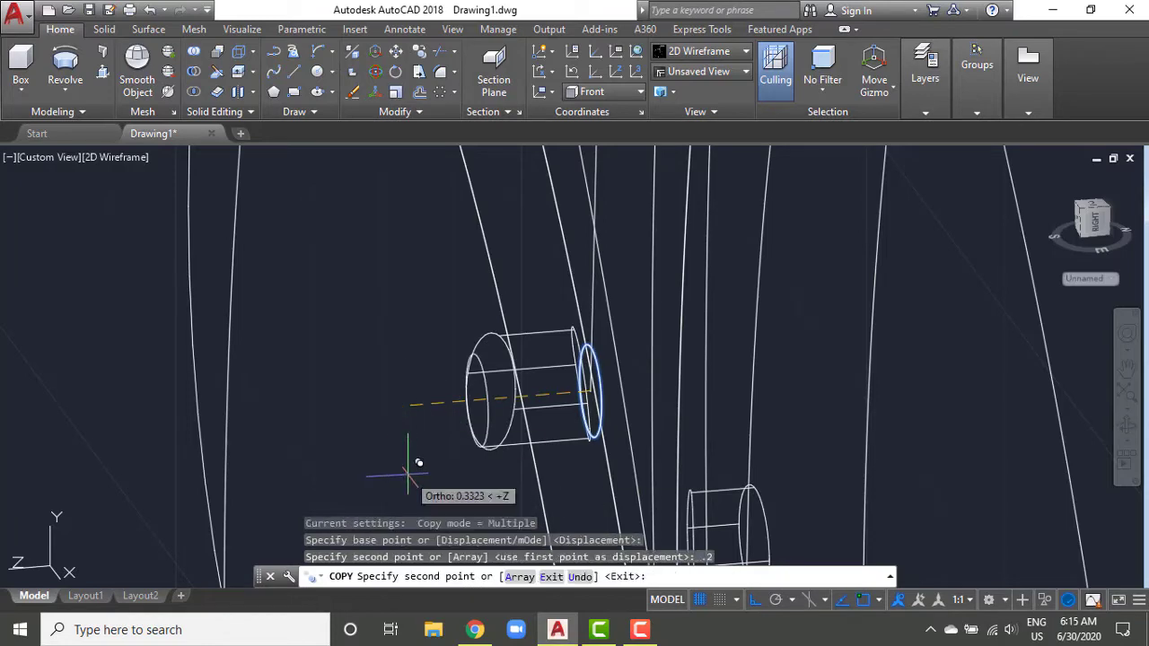
key(Escape)
Step: Offset the circle outward by 0.05 to form a ring
text(o)
key(Return)
key(Return)
click(468, 397)
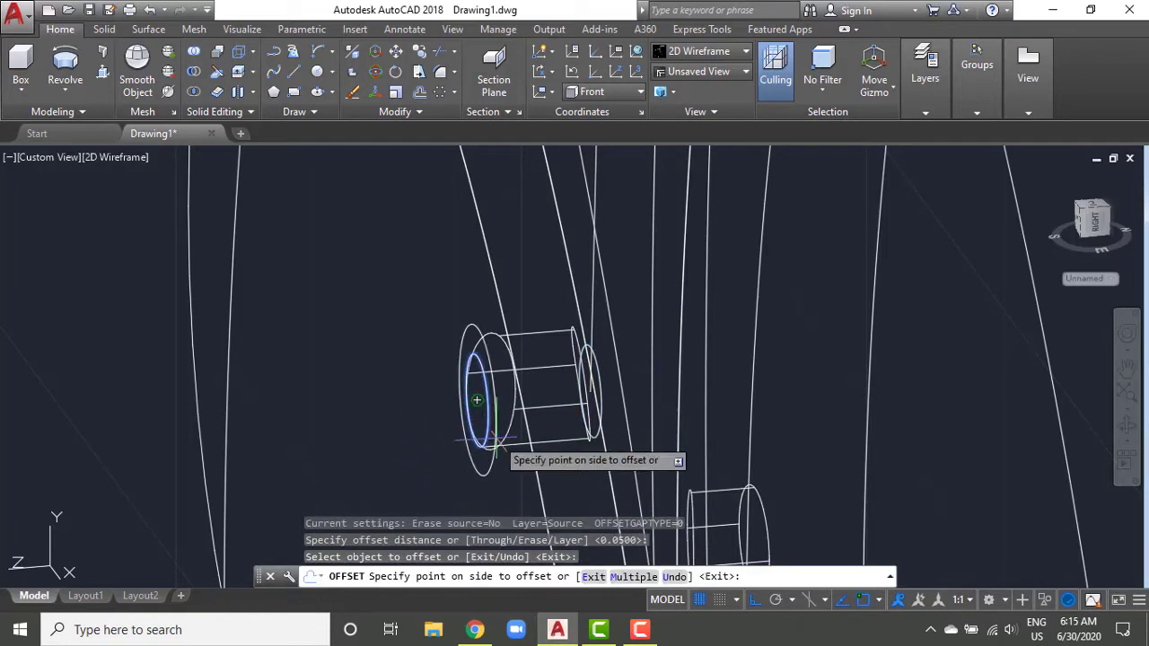
click(489, 469)
key(Return)
text(m)
Step: Move the new ring from a chosen base point
key(Return)
click(486, 474)
key(Return)
click(488, 491)
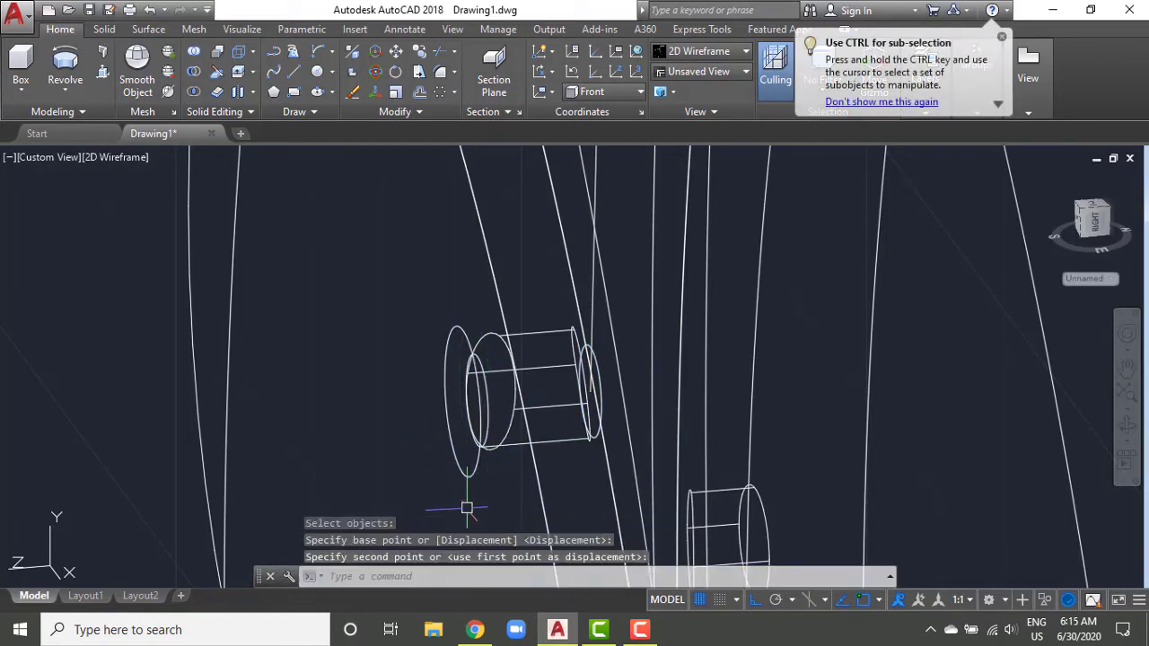
scroll(518, 475, up, 2)
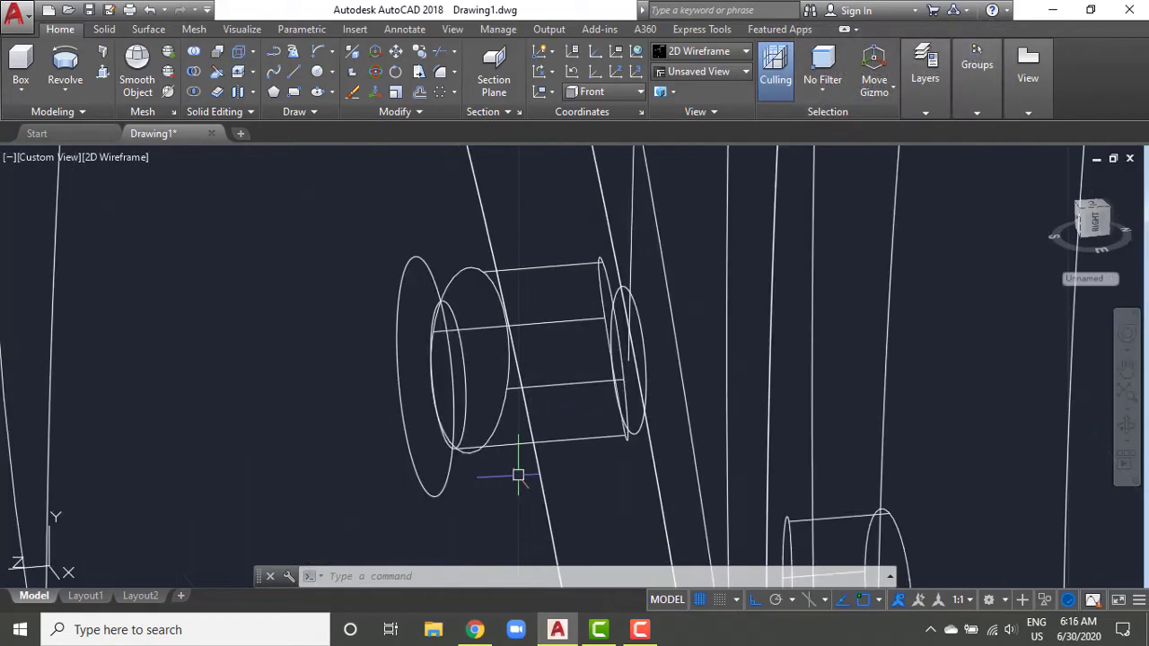
Step: Select both rings and a base point for rotation
text(ro)
key(Return)
click(441, 422)
click(461, 401)
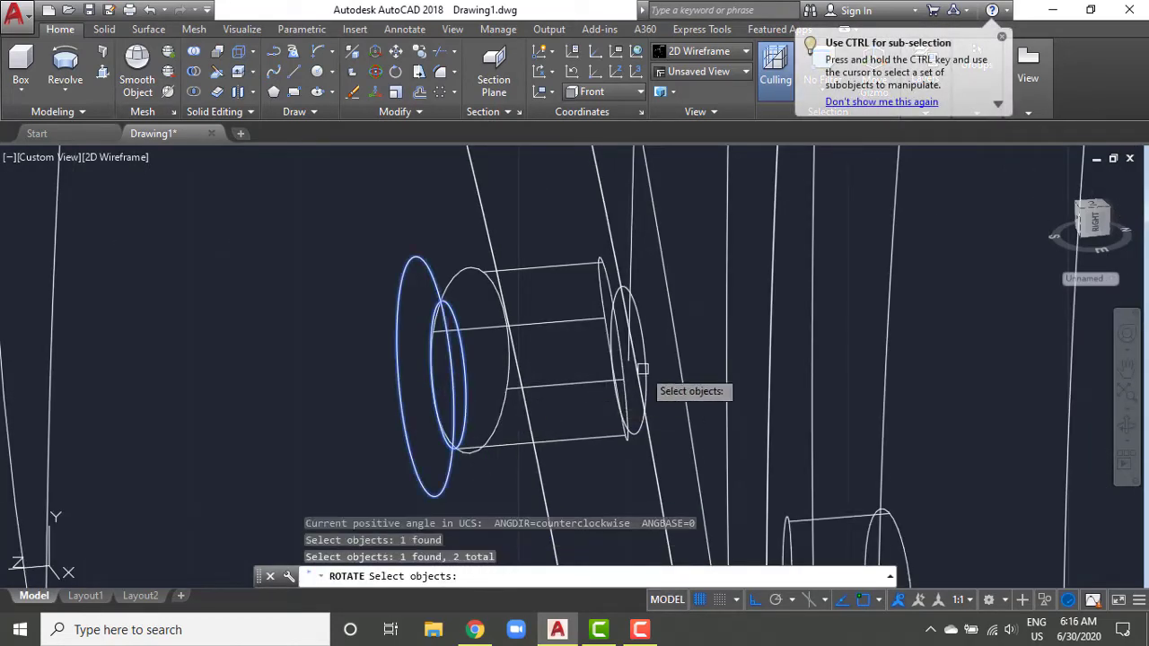
key(Return)
click(422, 377)
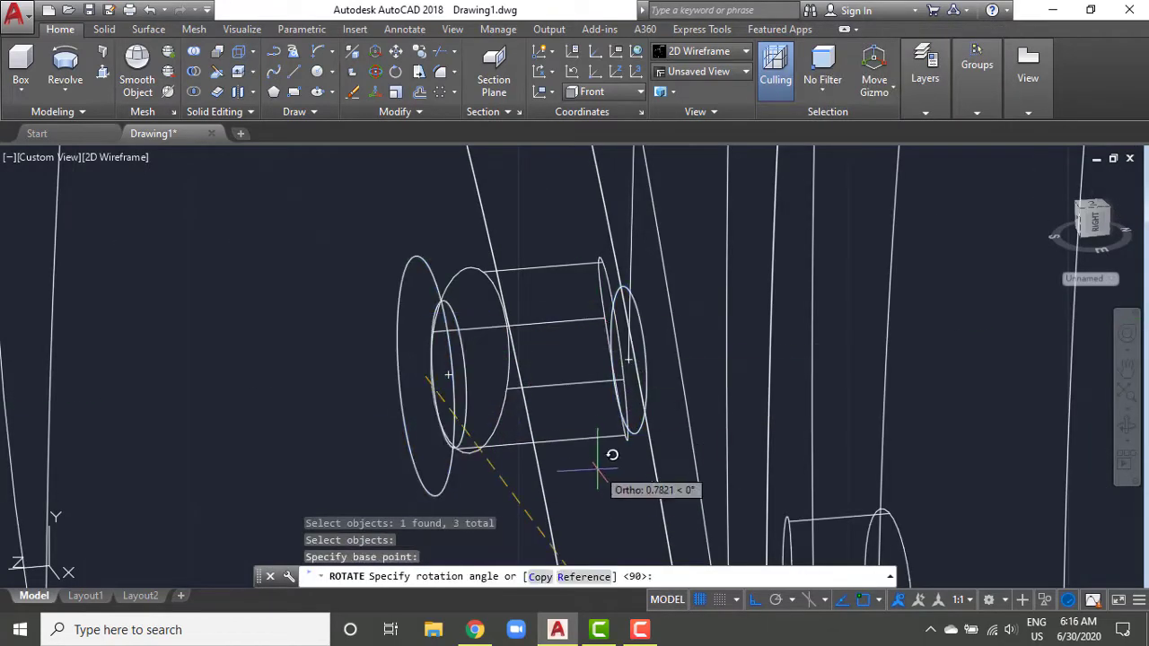
scroll(605, 487, down, 3)
Step: Switch the UCS to Right and rotate the rings about the cylinder axis
click(600, 92)
click(617, 92)
click(593, 175)
text(R)
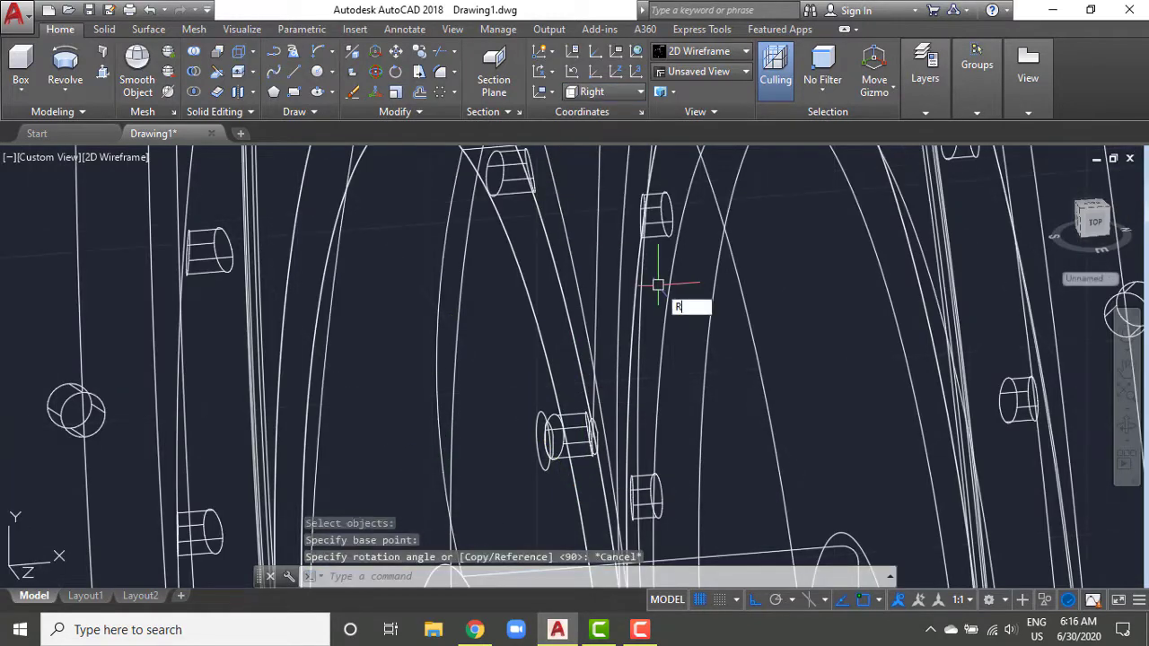
key(Return)
scroll(422, 431, up, 5)
click(485, 413)
click(368, 454)
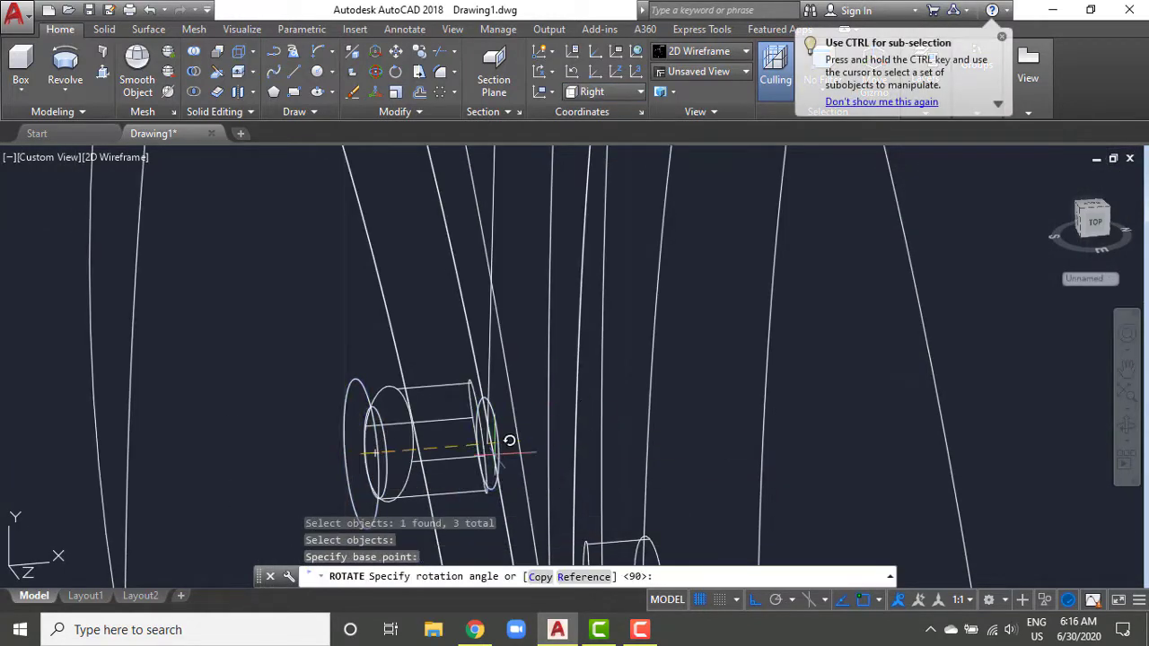
click(51, 488)
Step: Start moving one ring, then cancel the move
text(m)
key(Return)
click(356, 495)
click(345, 456)
scroll(503, 437, up, 3)
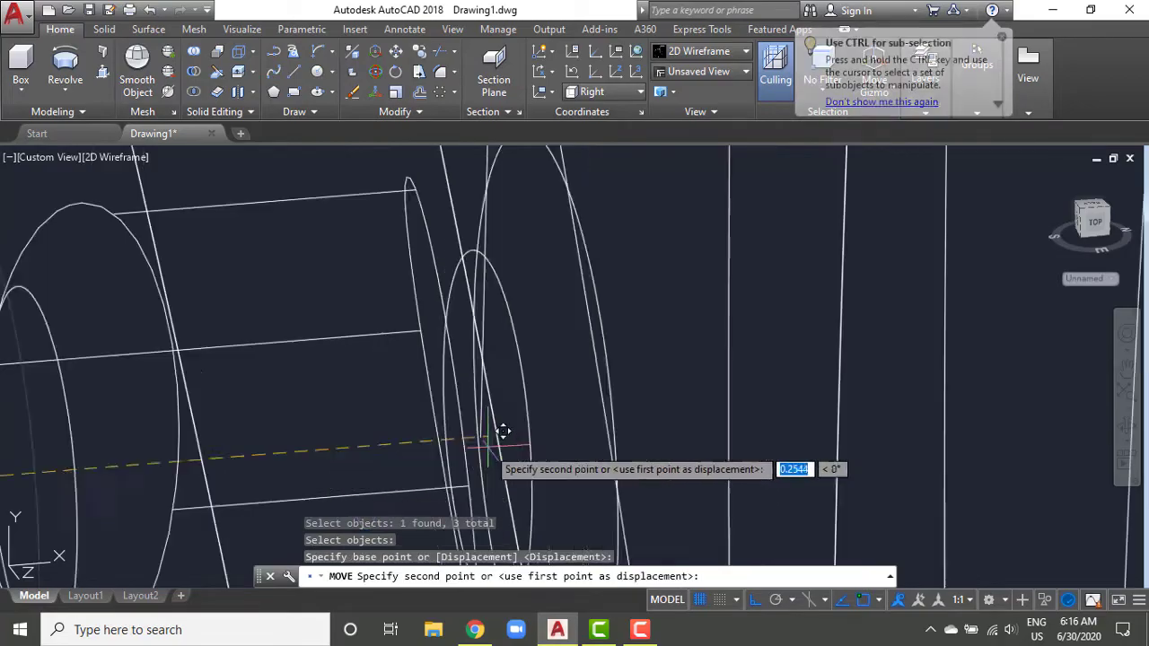
key(Escape)
scroll(478, 472, down, 3)
Step: Check the wheel reference photo, then return to the drawing and zoom in
click(476, 629)
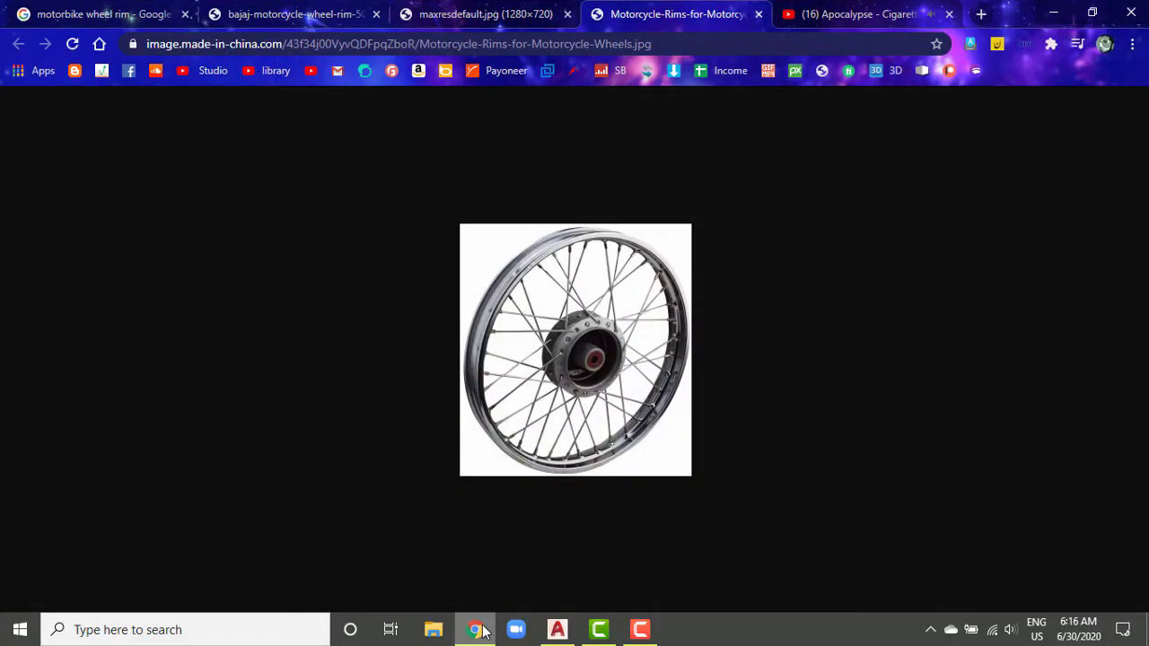
click(482, 629)
scroll(683, 404, up, 2)
scroll(508, 410, up, 3)
Step: Orbit the wheel face-on and then edge-on, cancelling a stray copy command
scroll(524, 383, up, 3)
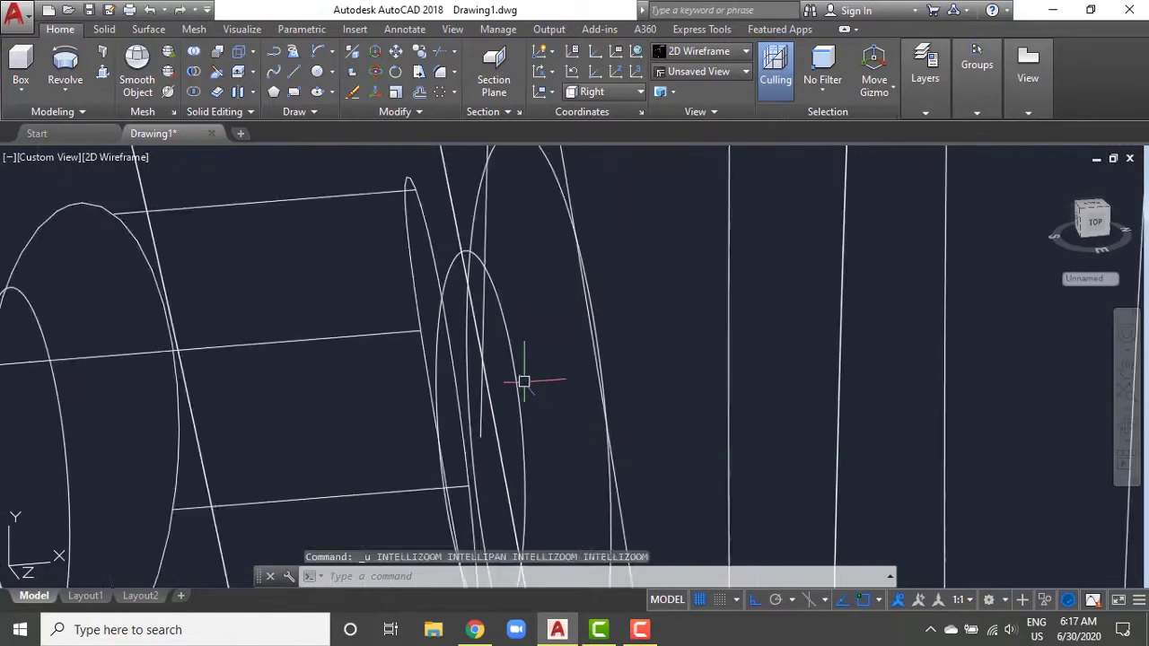
scroll(524, 382, down, 3)
scroll(623, 426, up, 2)
scroll(579, 382, down, 3)
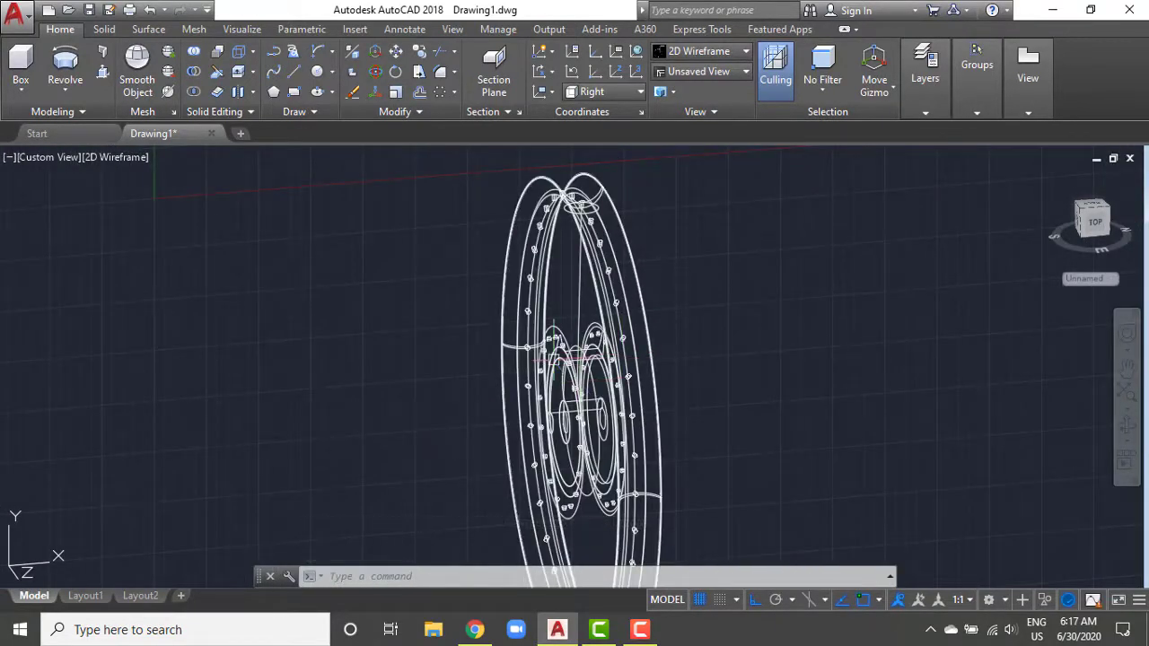
shift+middle_drag(557, 354, 661, 311)
scroll(641, 351, up, 2)
text(CO)
key(Return)
key(Escape)
scroll(635, 329, down, 2)
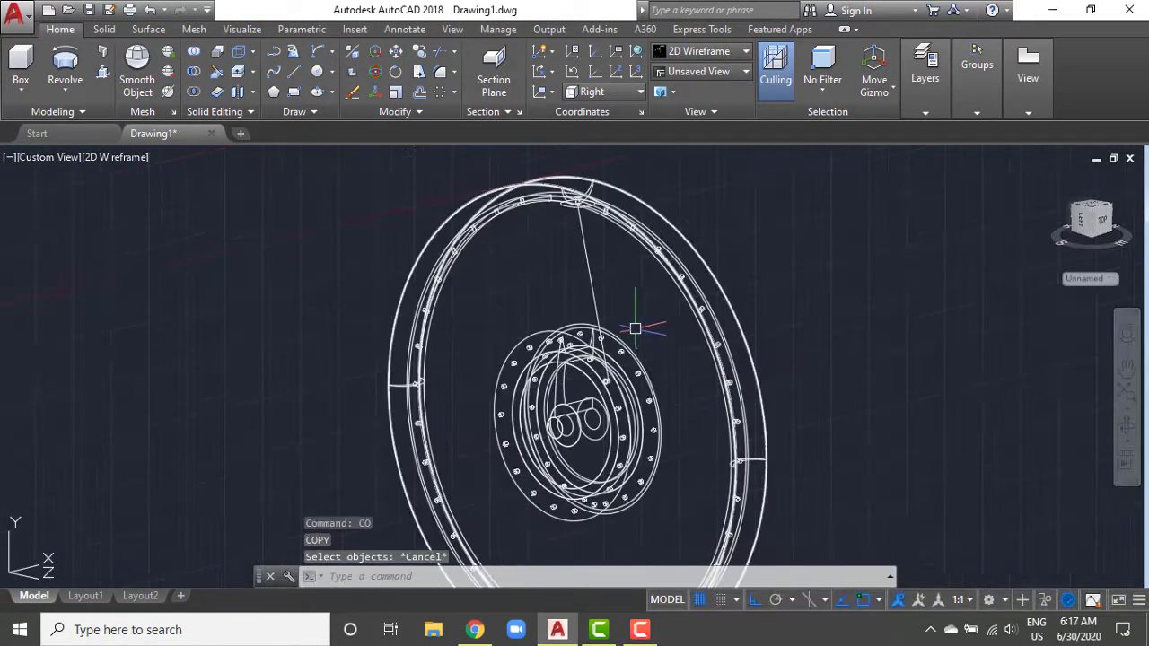
mouse_move(584, 377)
shift+middle_down()
mouse_move(941, 355)
mouse_move(808, 314)
shift+middle_up()
Step: Show the wheel in Realistic shading and view the spoke-rim joint obliquely
click(120, 157)
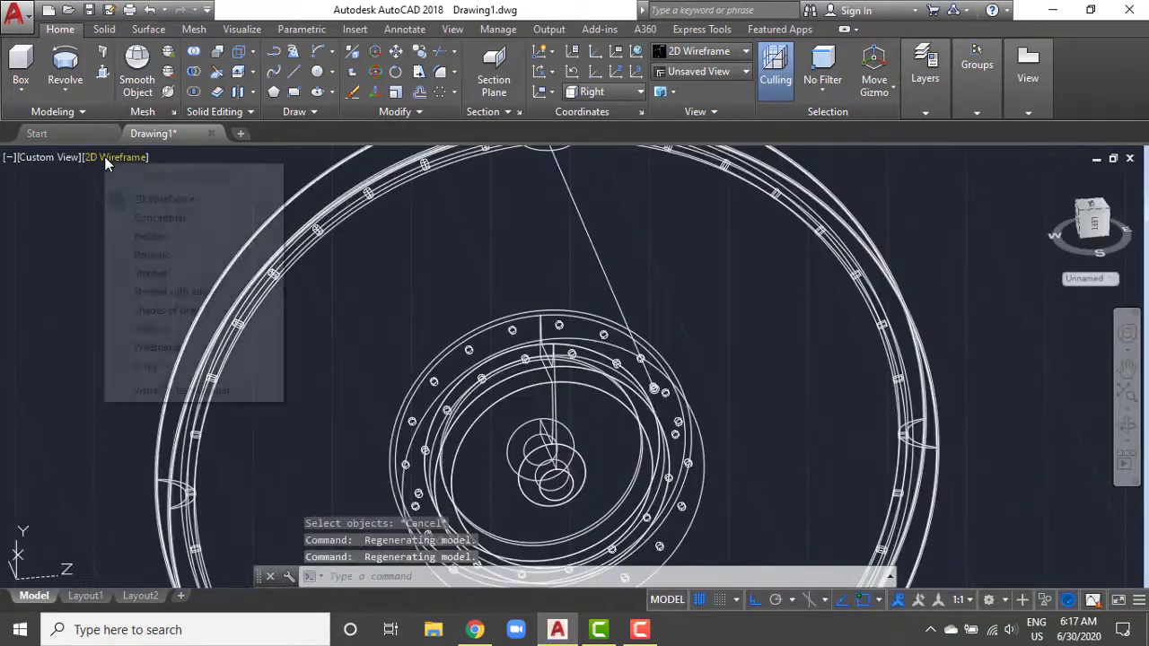
click(143, 231)
mouse_move(410, 325)
shift+middle_down()
mouse_move(662, 406)
mouse_move(621, 419)
shift+middle_up()
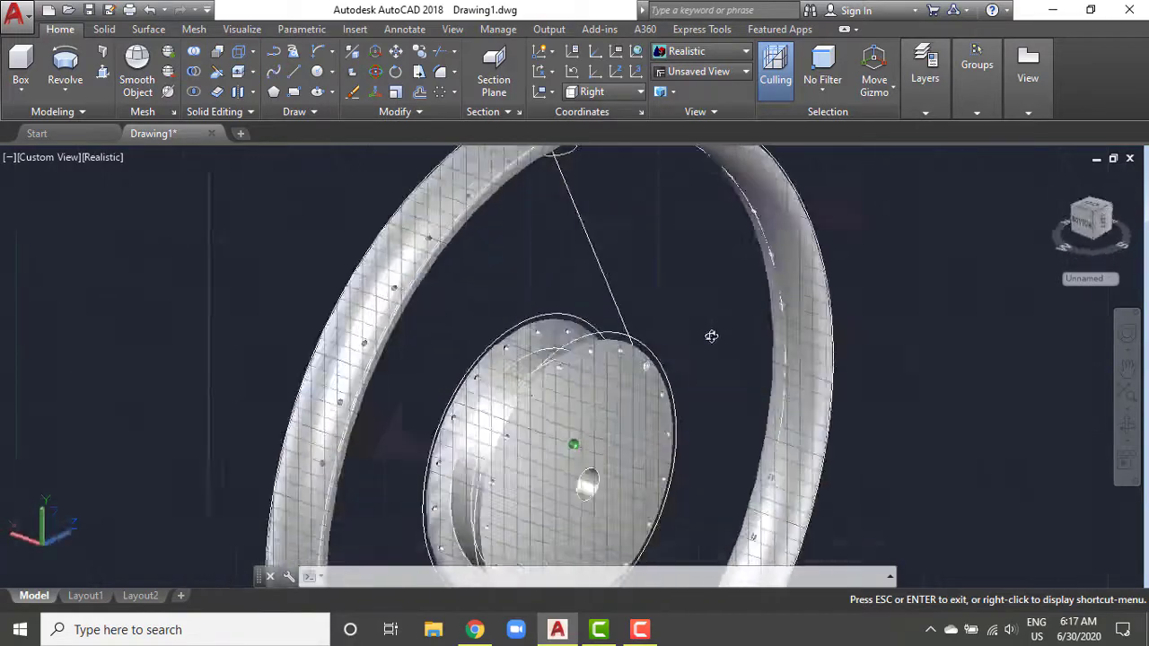
scroll(405, 303, up, 5)
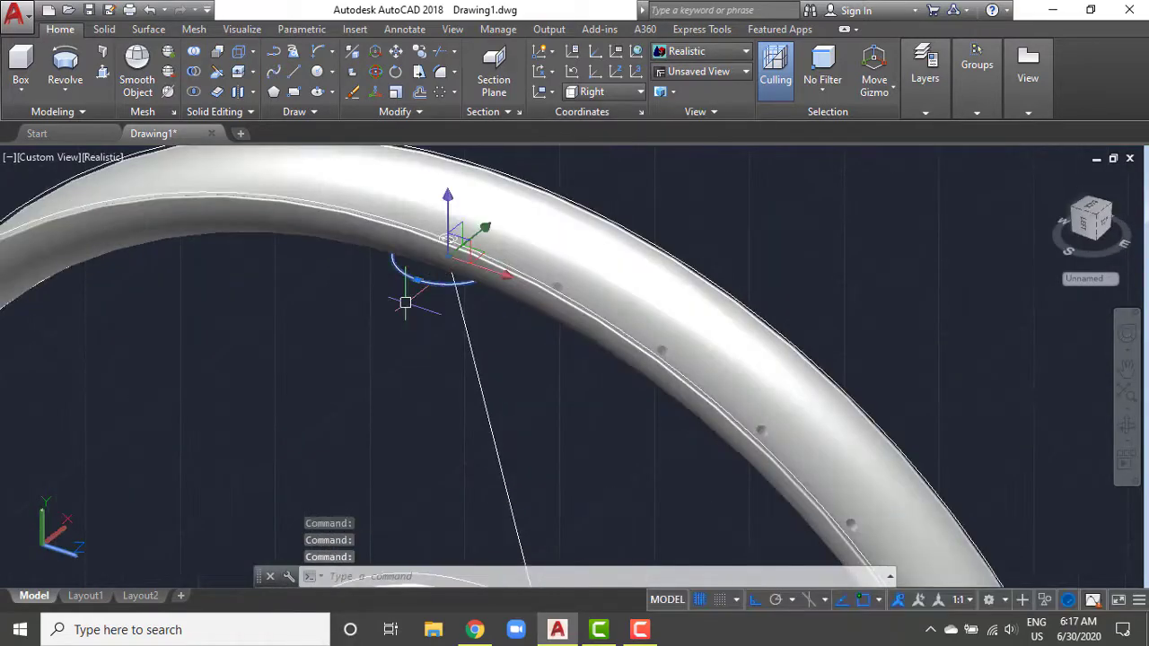
text(E)
Step: Return the display to Wireframe and start a copy with CO
click(103, 158)
click(134, 178)
scroll(239, 302, down, 5)
scroll(388, 334, down, 3)
text(co)
key(Return)
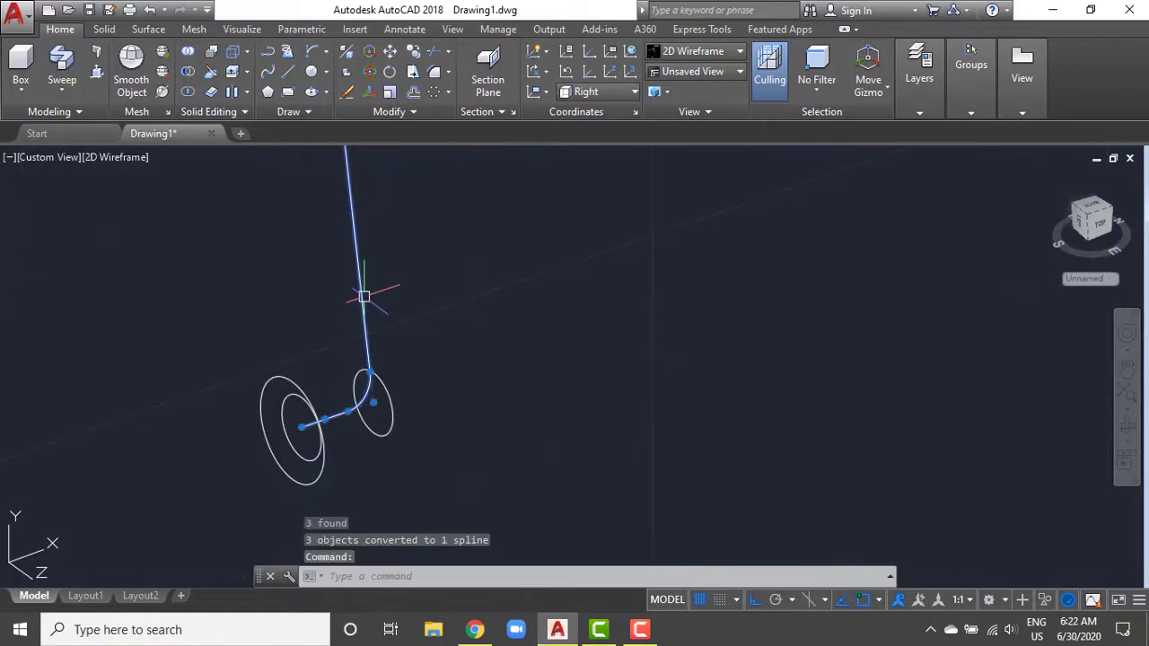
Step: Sweep the circle profile along the spoke spline
click(62, 63)
click(320, 446)
key(Return)
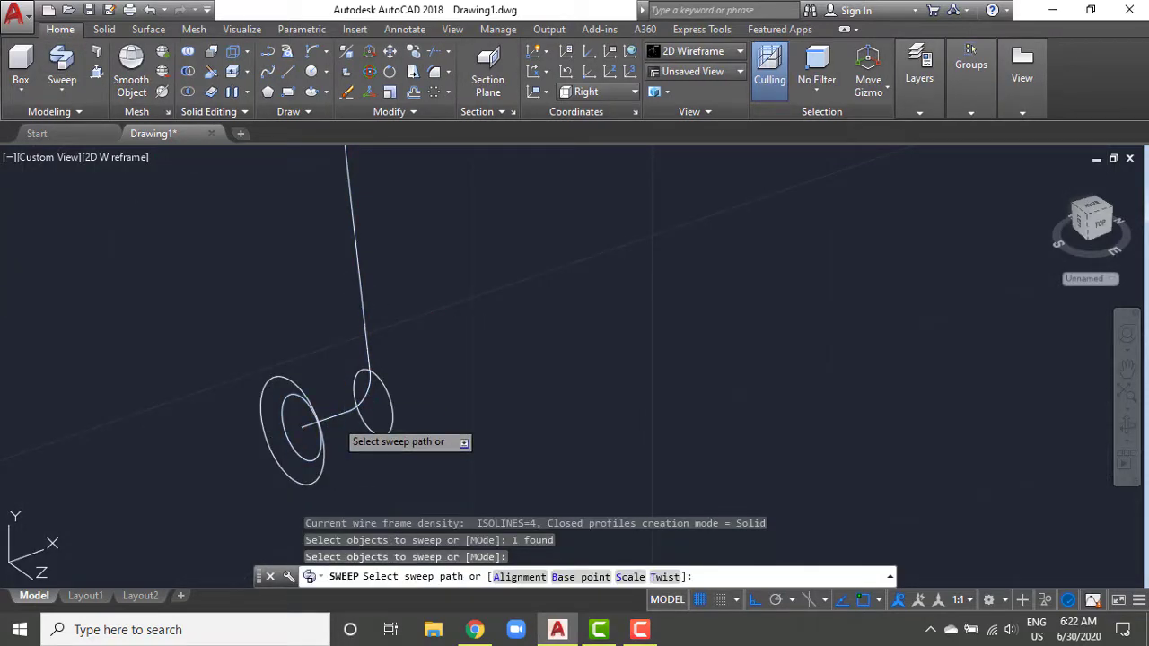
click(337, 418)
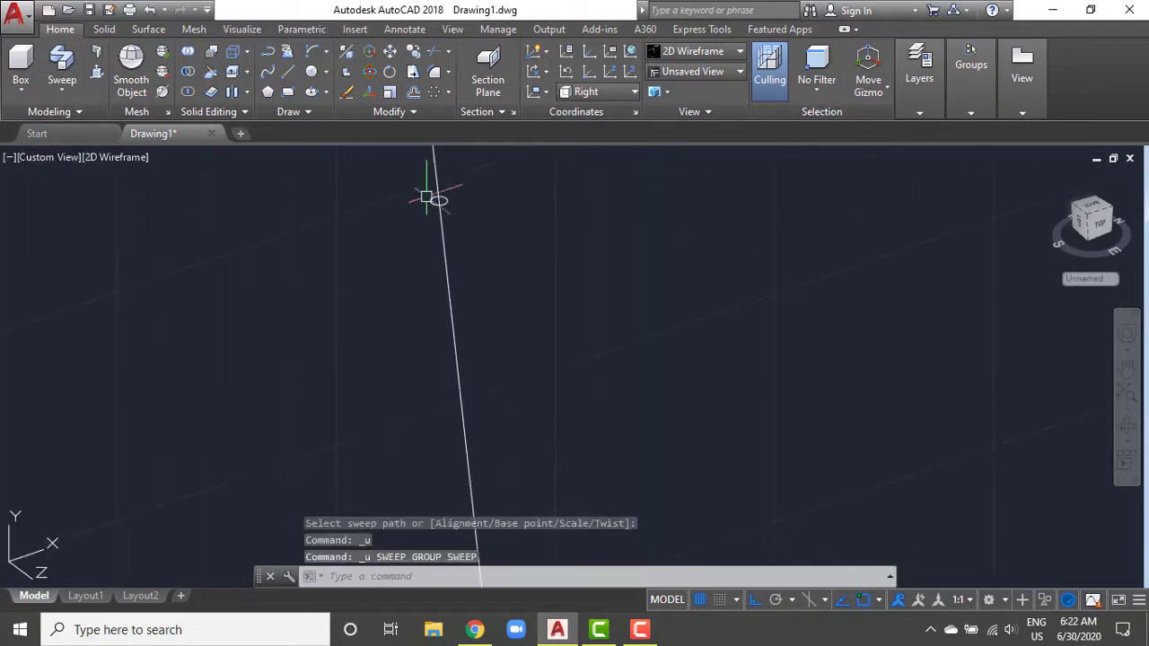
Step: Draw a line from the lower ellipse centre and fillet the spoke lines with radius 0.08
text(l)
key(Return)
click(426, 437)
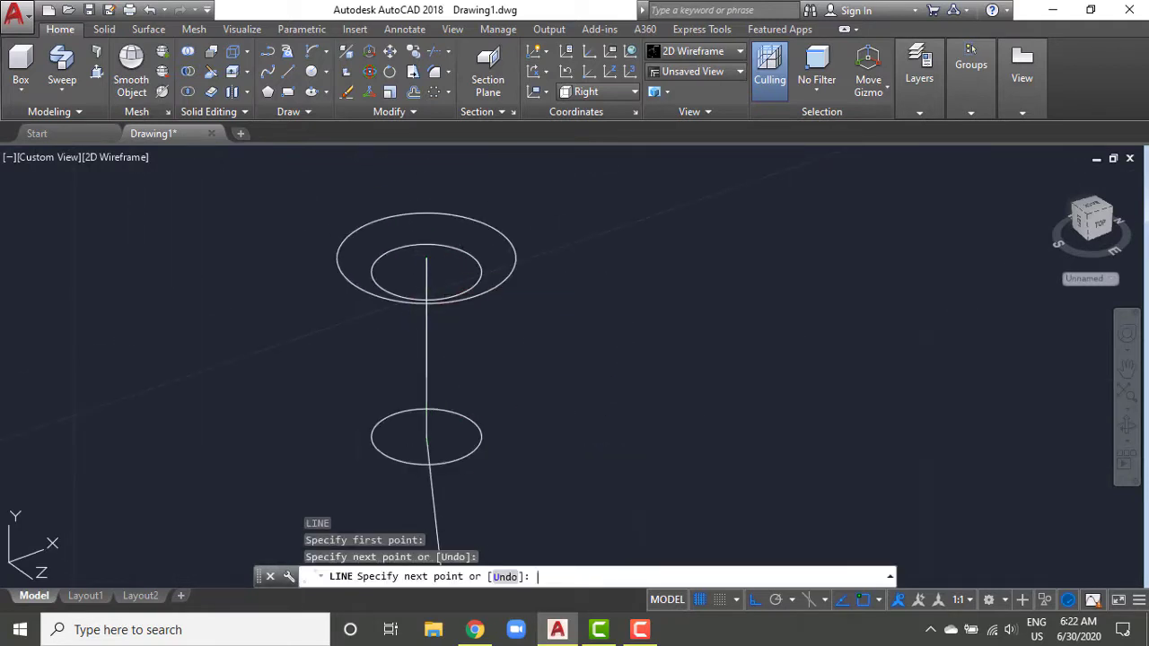
key(Return)
click(442, 486)
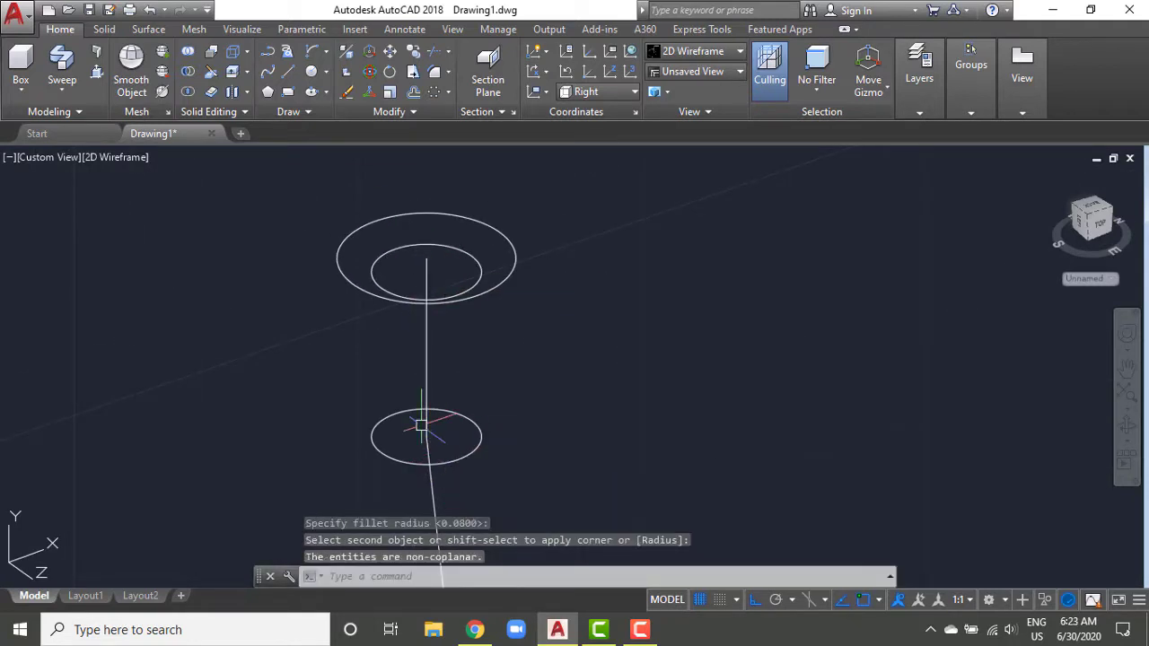
scroll(431, 449, up, 8)
key(Return)
click(421, 407)
text(r)
key(Return)
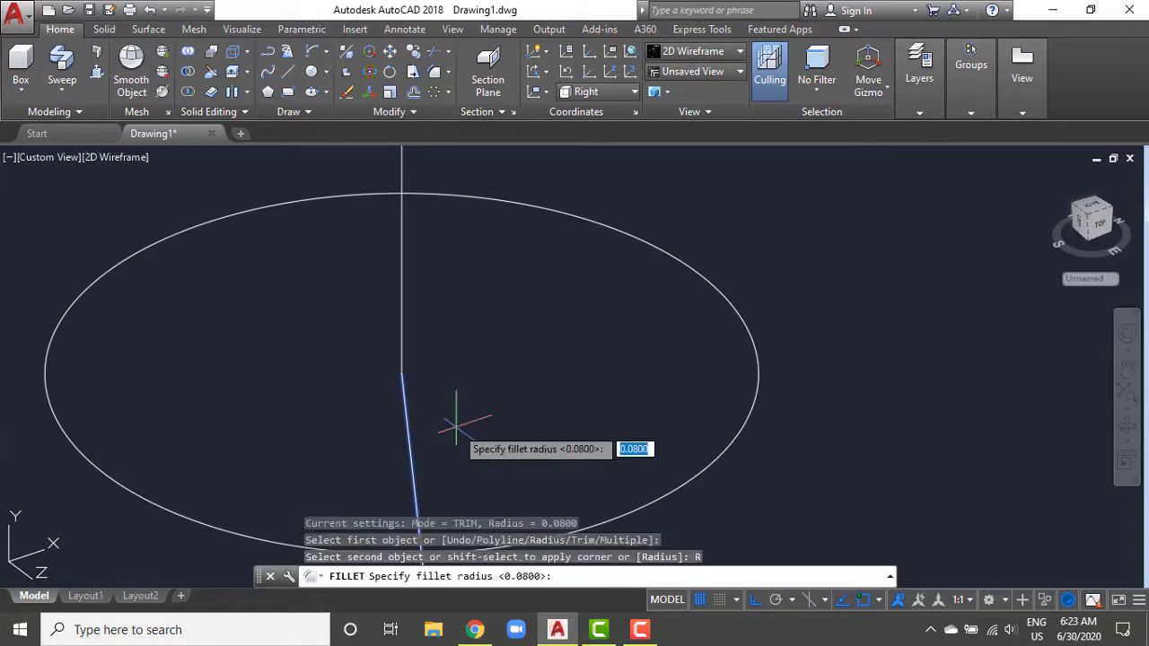
key(Return)
click(415, 366)
Step: Join the spoke path lines into one spline
key(Return)
click(406, 401)
key(Return)
scroll(417, 326, down, 3)
click(417, 326)
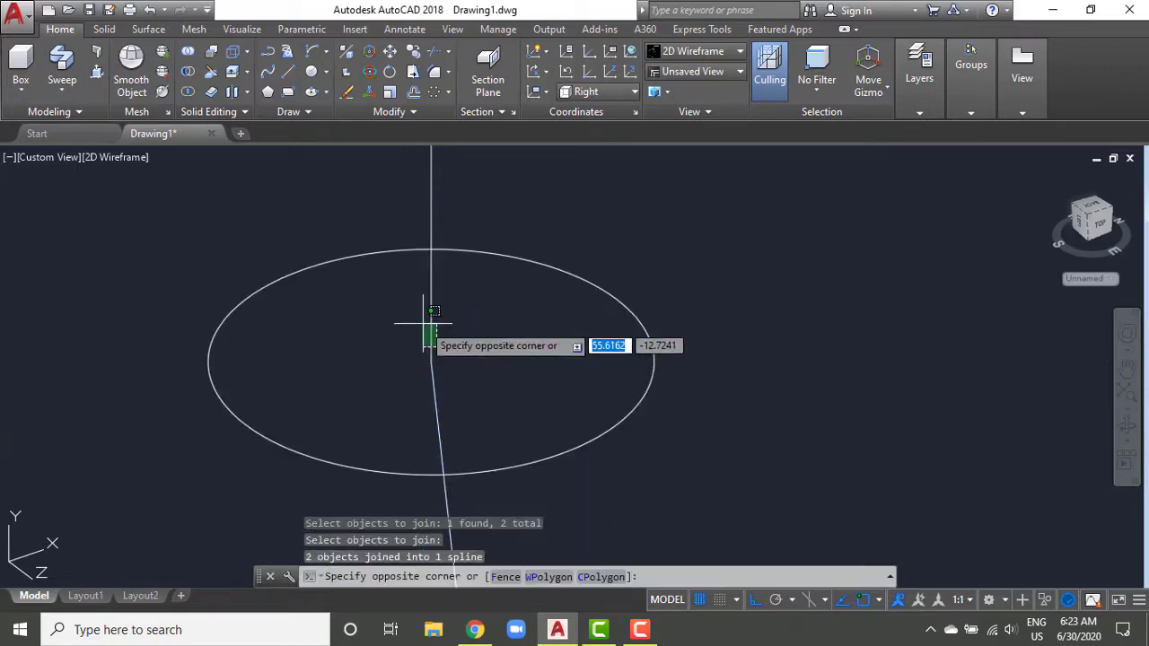
scroll(530, 368, down, 5)
Step: Rerun the sweep, then begin a loft through the two circular cross sections
click(62, 61)
scroll(354, 212, down, 3)
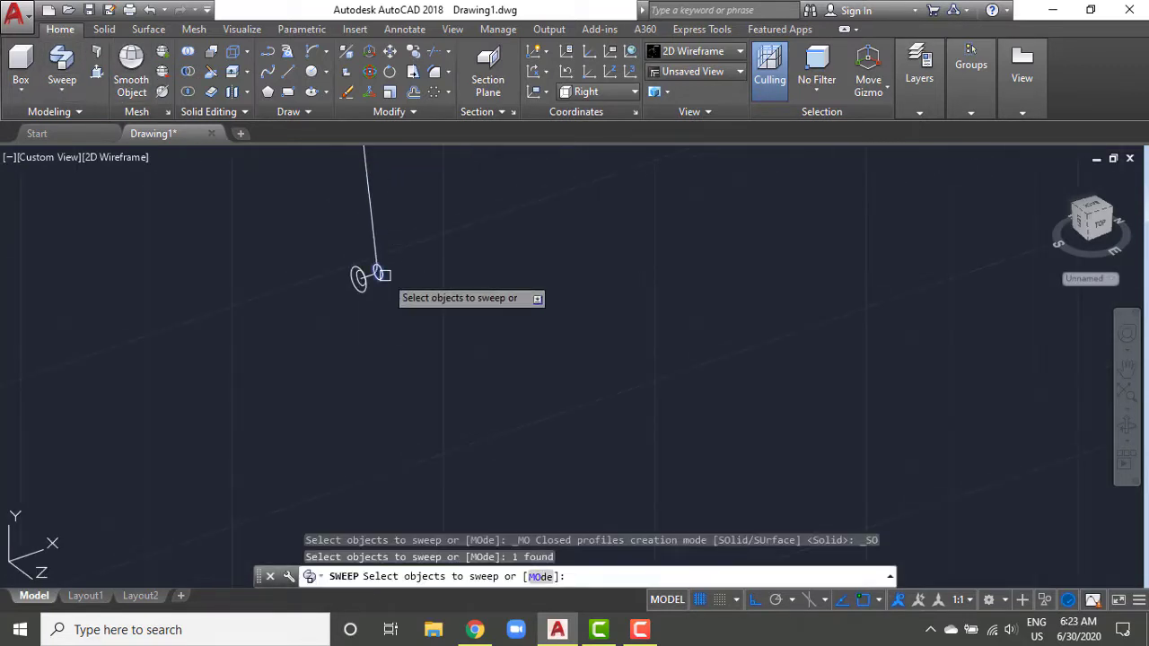
key(Return)
scroll(398, 217, up, 3)
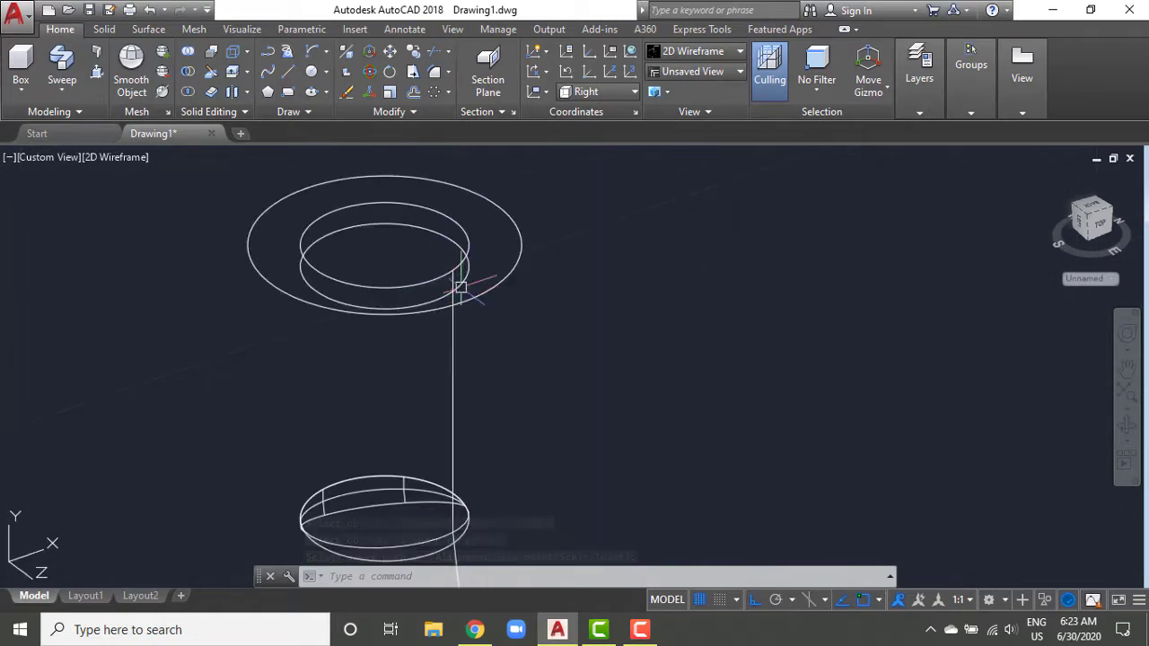
click(62, 90)
click(89, 154)
click(526, 259)
Step: Finish the pending loft and cancel the leftover loft and circle commands
key(Return)
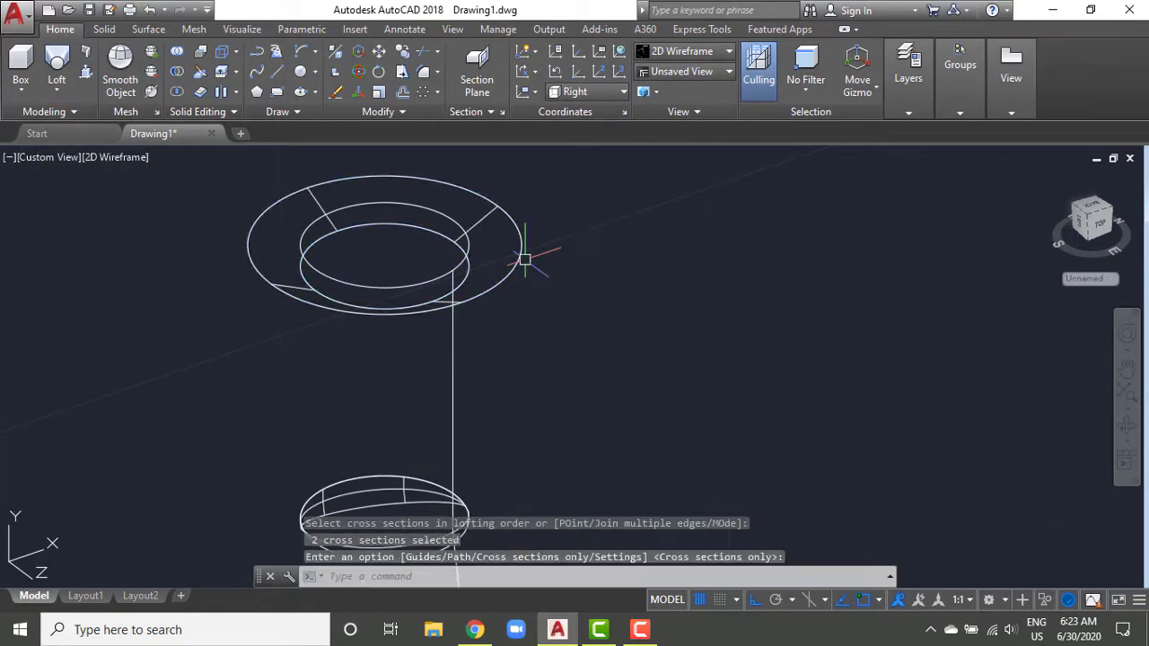
key(Return)
key(Return)
scroll(422, 367, up, 3)
scroll(449, 334, up, 2)
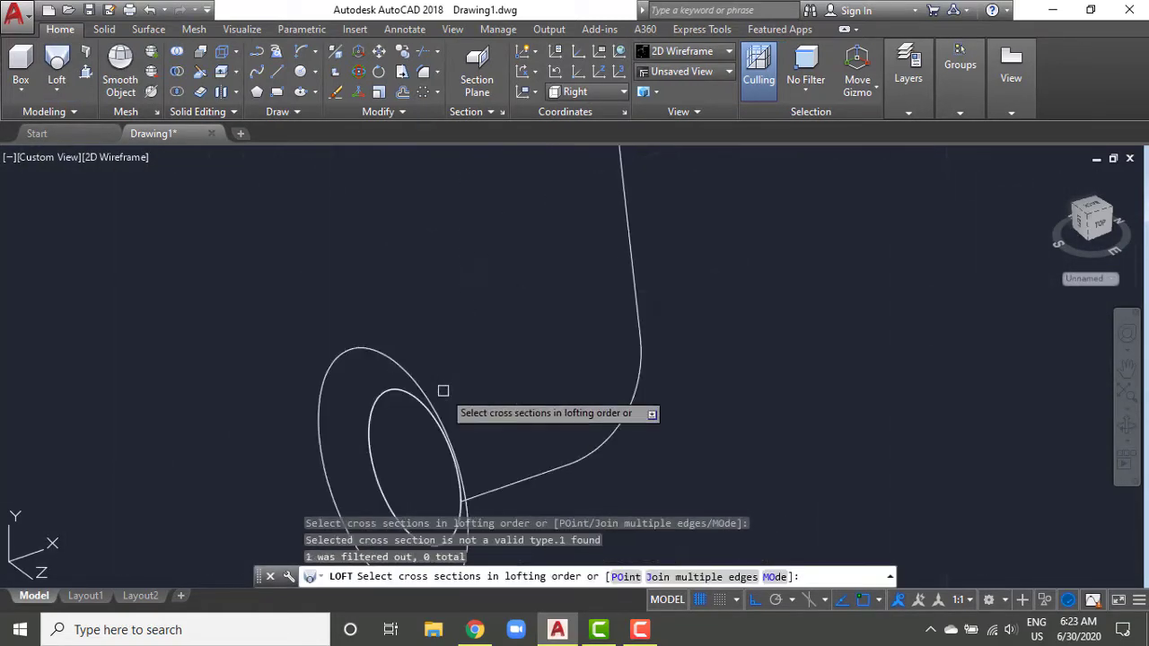
key(Escape)
text(c)
key(Return)
key(Escape)
click(596, 93)
key(Escape)
Step: Draw a 0.08-radius circle centred inside the ellipse
text(c)
key(Return)
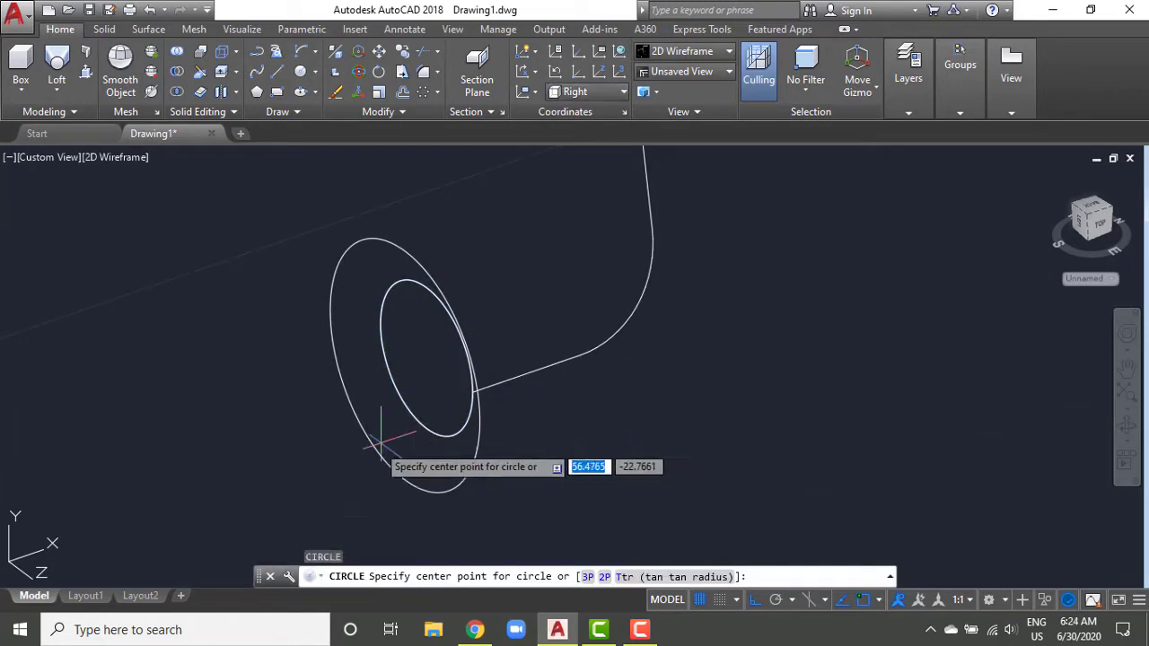
click(430, 372)
key(Escape)
key(Return)
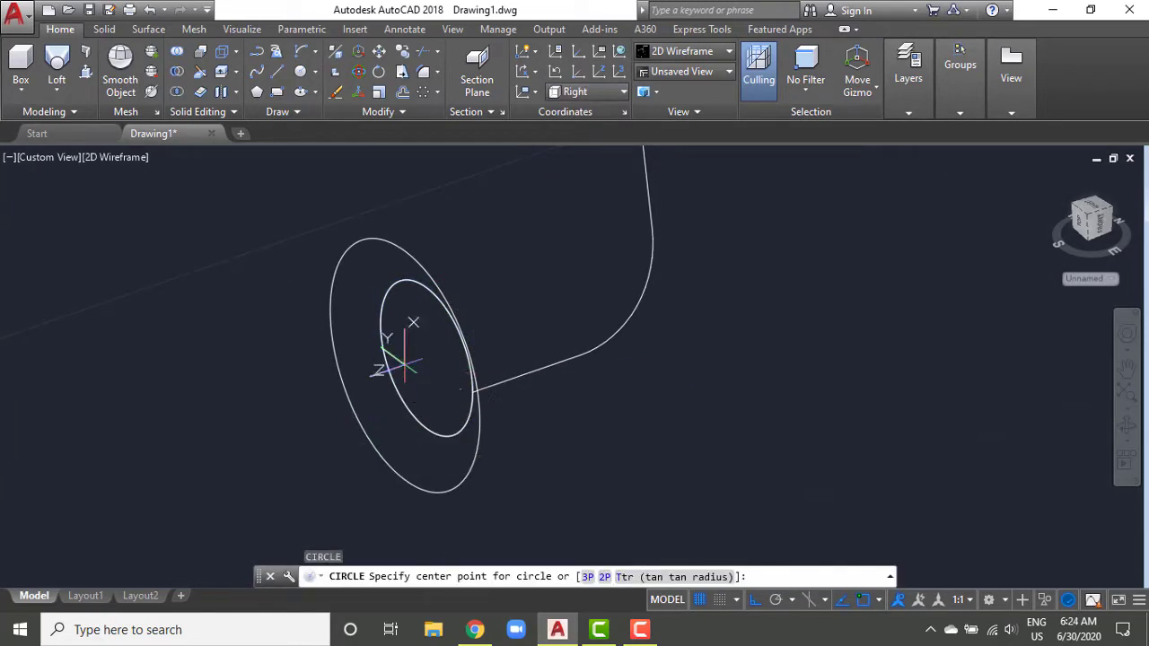
text(.08)
key(Return)
text(M)
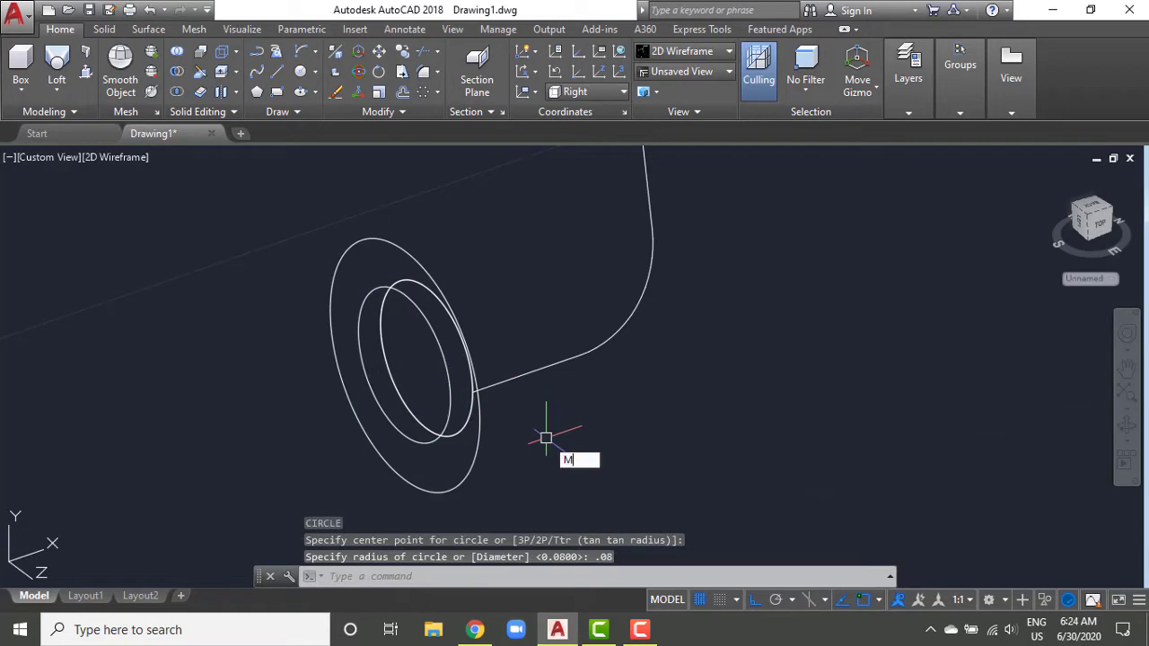
key(Return)
click(359, 359)
key(Return)
click(551, 474)
key(Escape)
Step: Loft the two circles into a solid nipple end
click(57, 63)
click(403, 413)
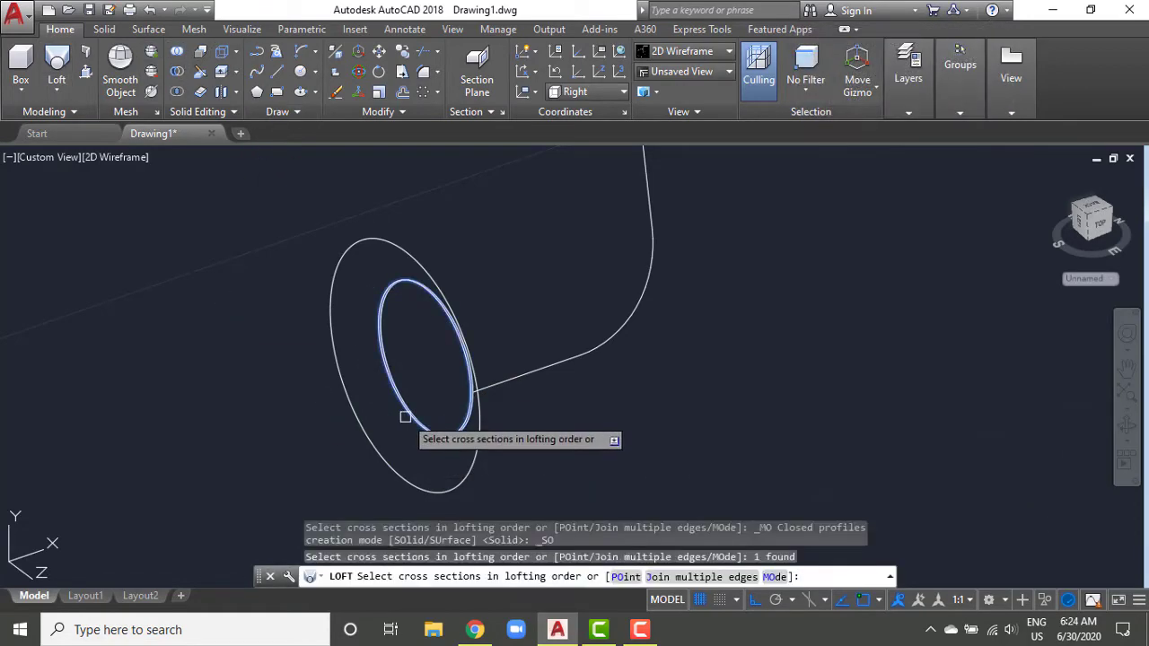
click(334, 377)
key(Return)
scroll(584, 347, up, 3)
Step: Try joining and unioning the solids with MJ and UNI, then abandon it
text(MJ)
key(Return)
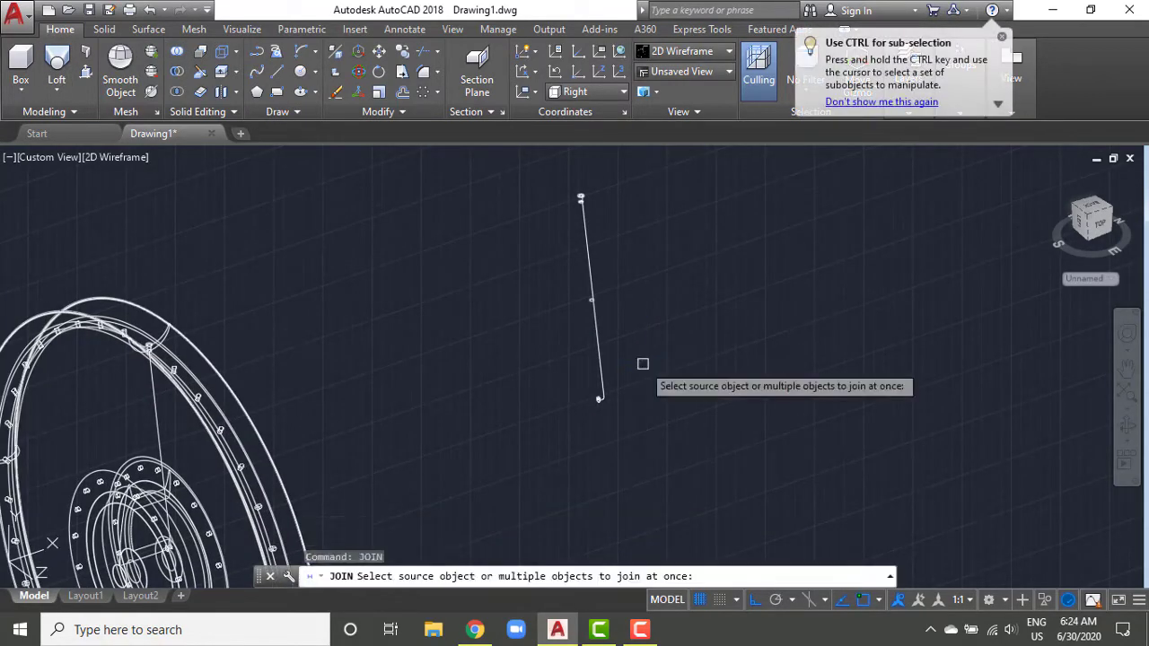
text(UNI)
key(Return)
scroll(579, 202, down, 3)
key(Return)
key(Return)
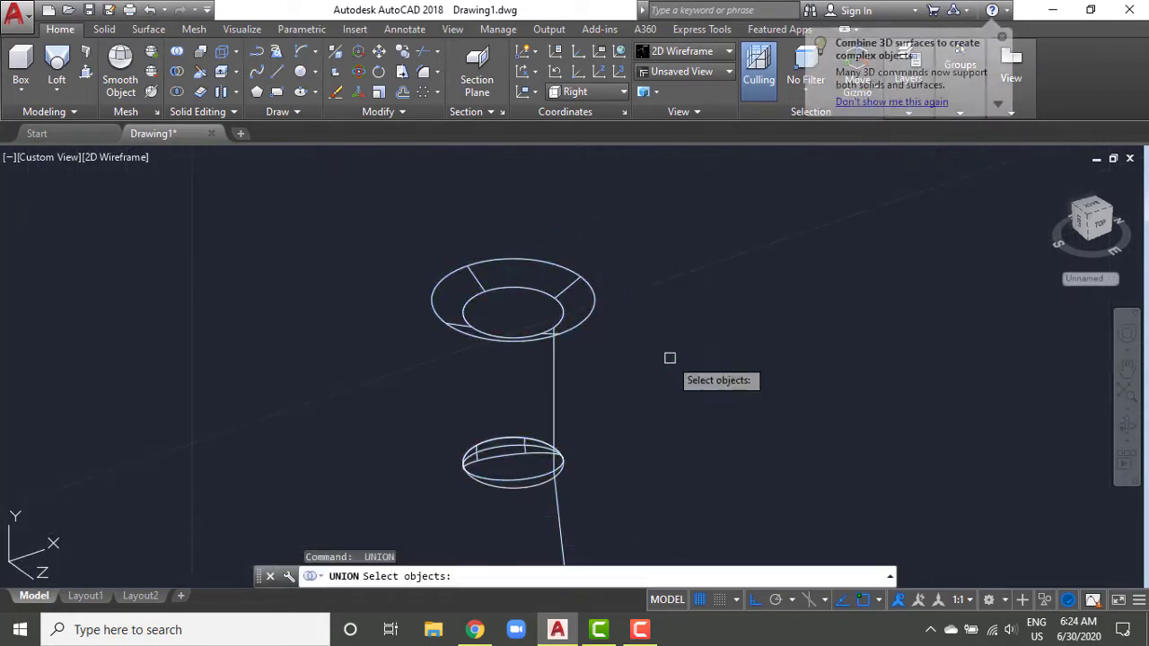
click(551, 333)
key(Return)
text(M)
key(Return)
Step: Move the lofted nipple end into its rim hole
click(554, 346)
key(Return)
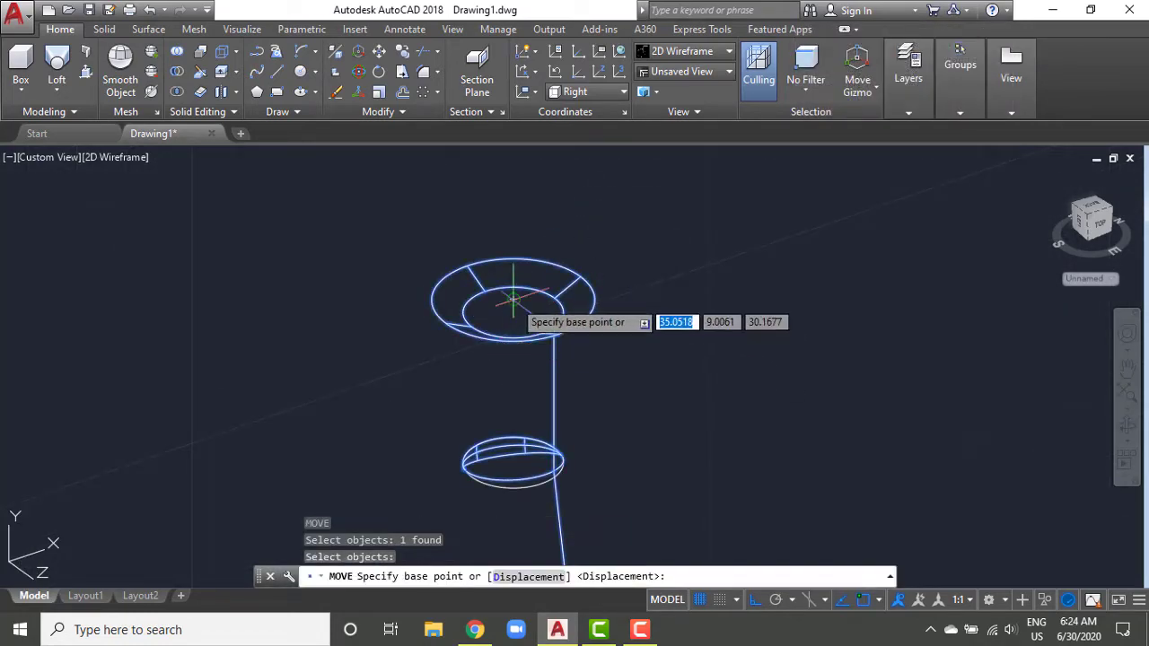
click(513, 313)
scroll(542, 214, up, 5)
click(542, 213)
scroll(610, 318, down, 3)
Step: Switch the viewport visual style to Realistic
click(126, 157)
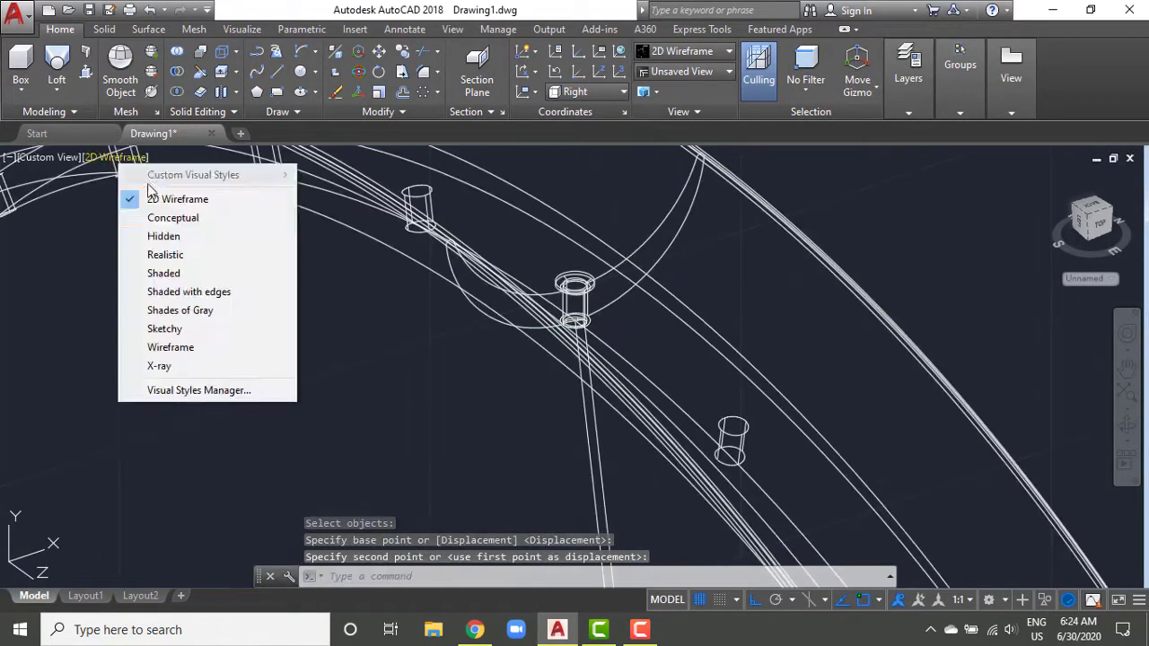
click(174, 251)
scroll(658, 267, up, 3)
scroll(657, 269, down, 3)
Step: Move the spoke rod slightly to a new position
scroll(616, 269, up, 4)
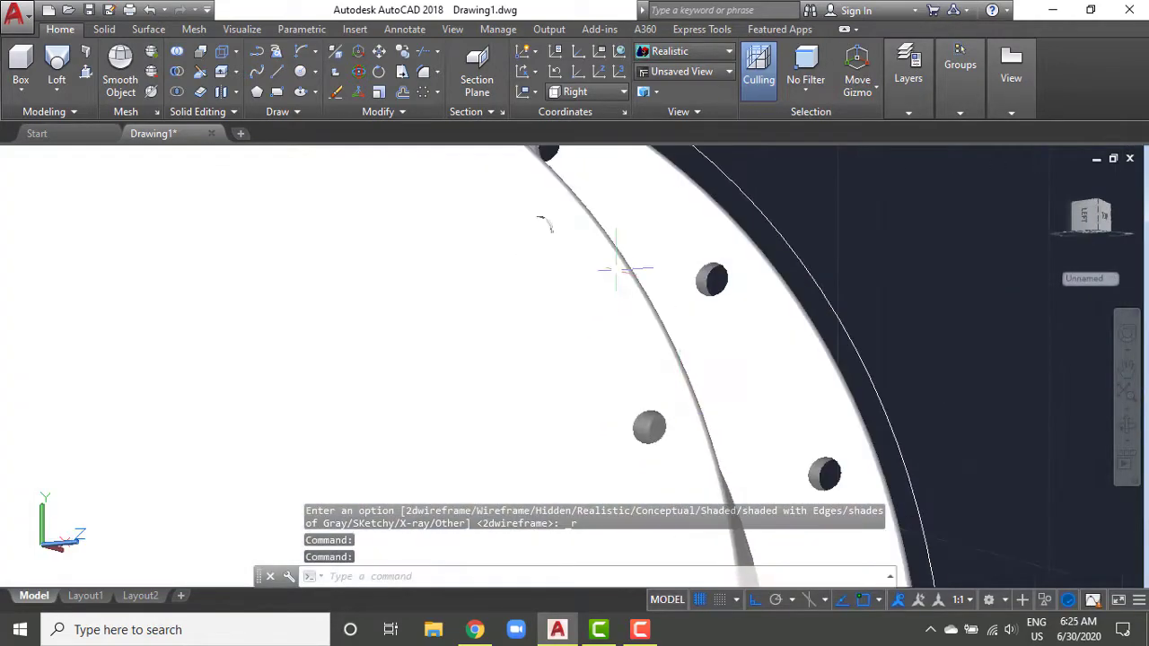
mouse_move(616, 269)
shift+middle_down()
mouse_move(518, 320)
mouse_move(515, 354)
mouse_move(646, 332)
mouse_move(611, 287)
shift+middle_up()
key(Return)
click(492, 305)
key(Return)
click(489, 355)
click(526, 357)
scroll(569, 248, down, 5)
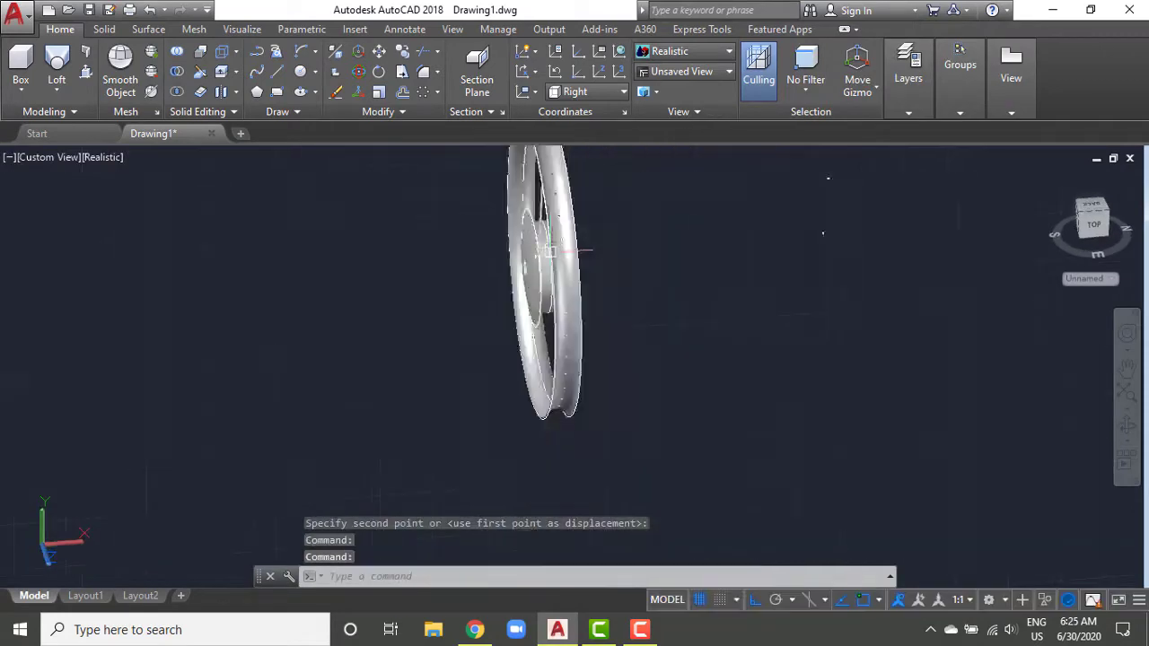
Step: Copy the spoke rod to the upper right beside the wheel
mouse_move(569, 249)
shift+middle_down()
mouse_move(708, 232)
mouse_move(649, 230)
shift+middle_up()
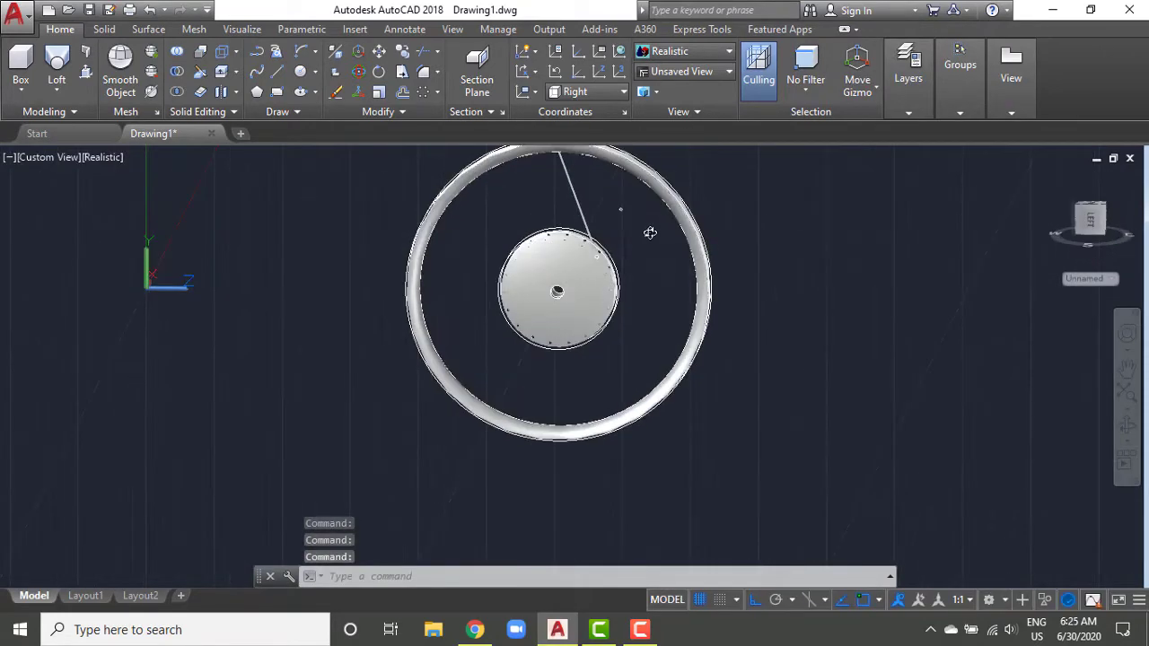
text(co)
key(Return)
click(579, 193)
click(807, 368)
key(Escape)
Step: Set the UCS to World and check the rim reference photo
click(575, 91)
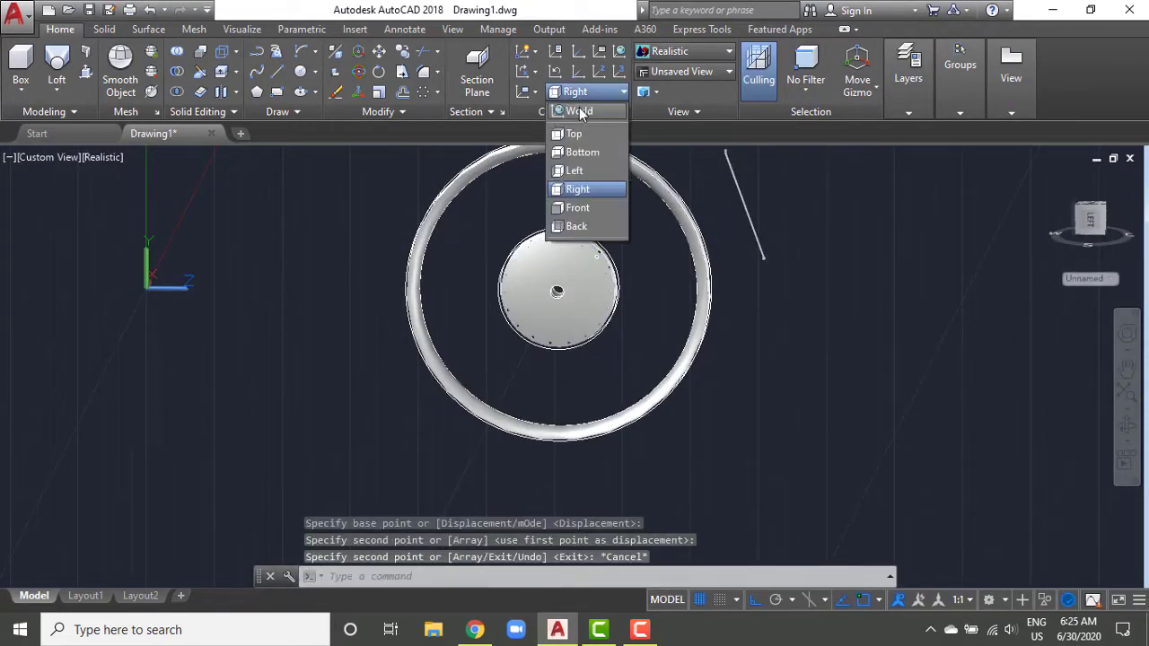
click(577, 113)
scroll(516, 368, up, 3)
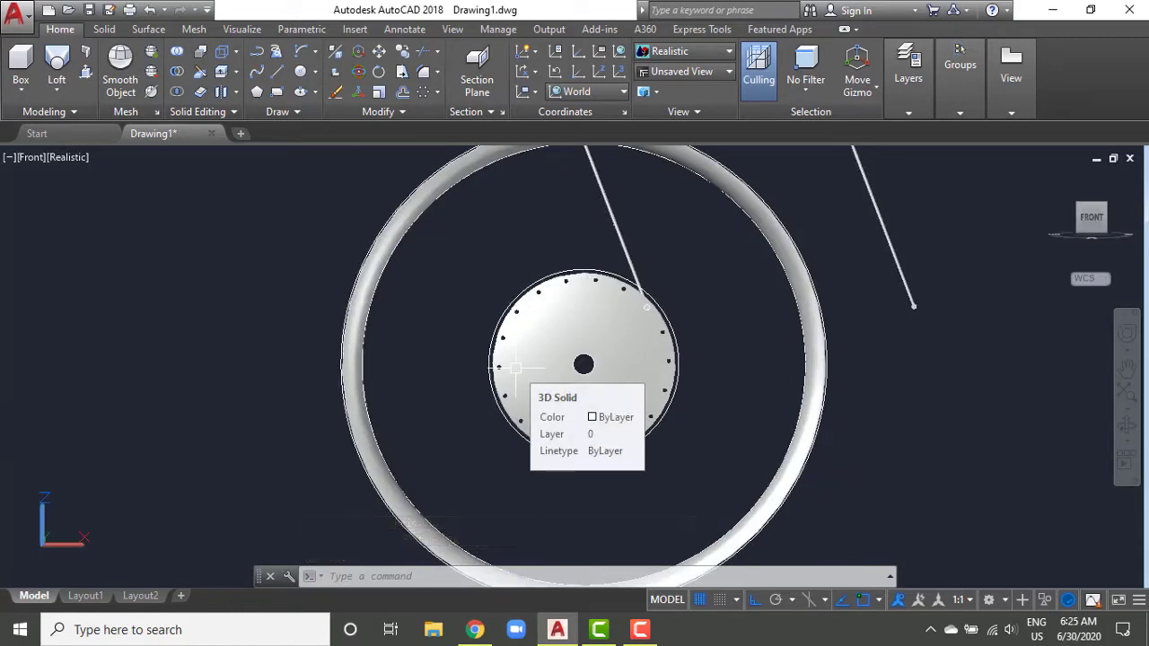
key(alt+Tab)
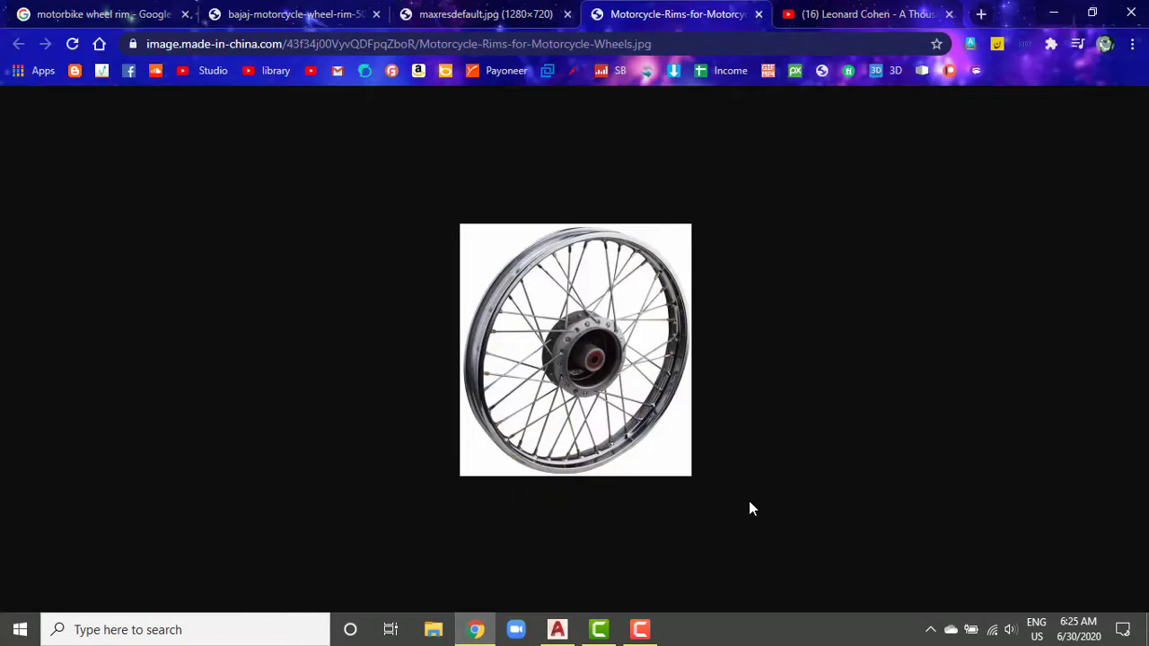
Step: Undo the first spoke array attempt back in the wheel drawing
click(557, 628)
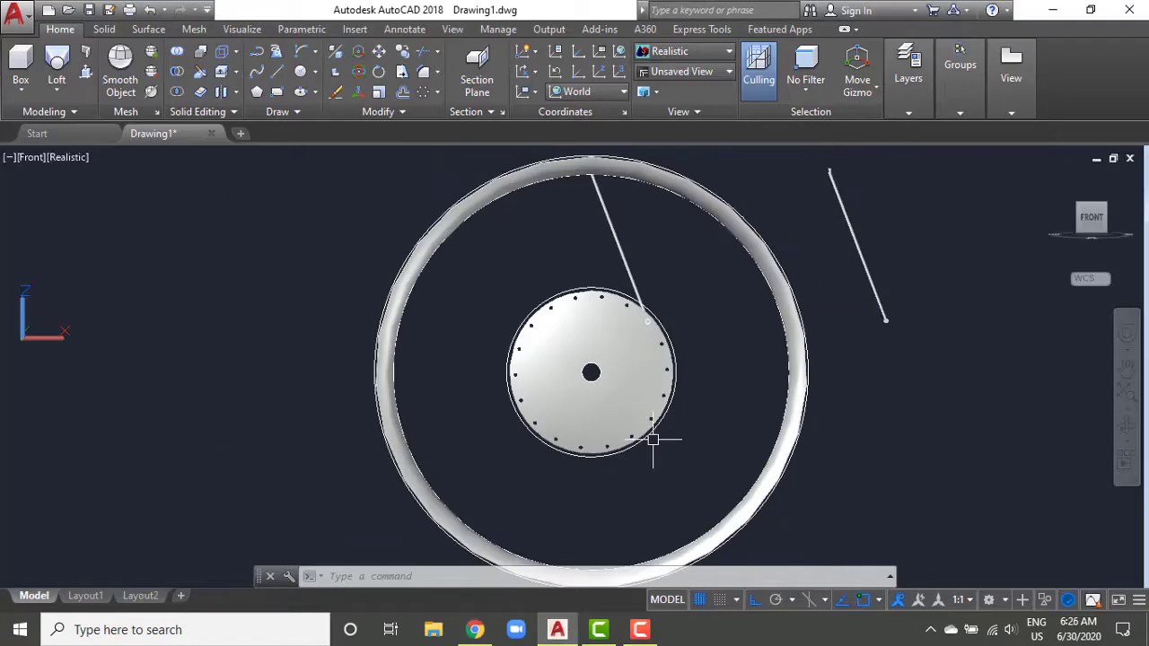
click(422, 93)
click(591, 372)
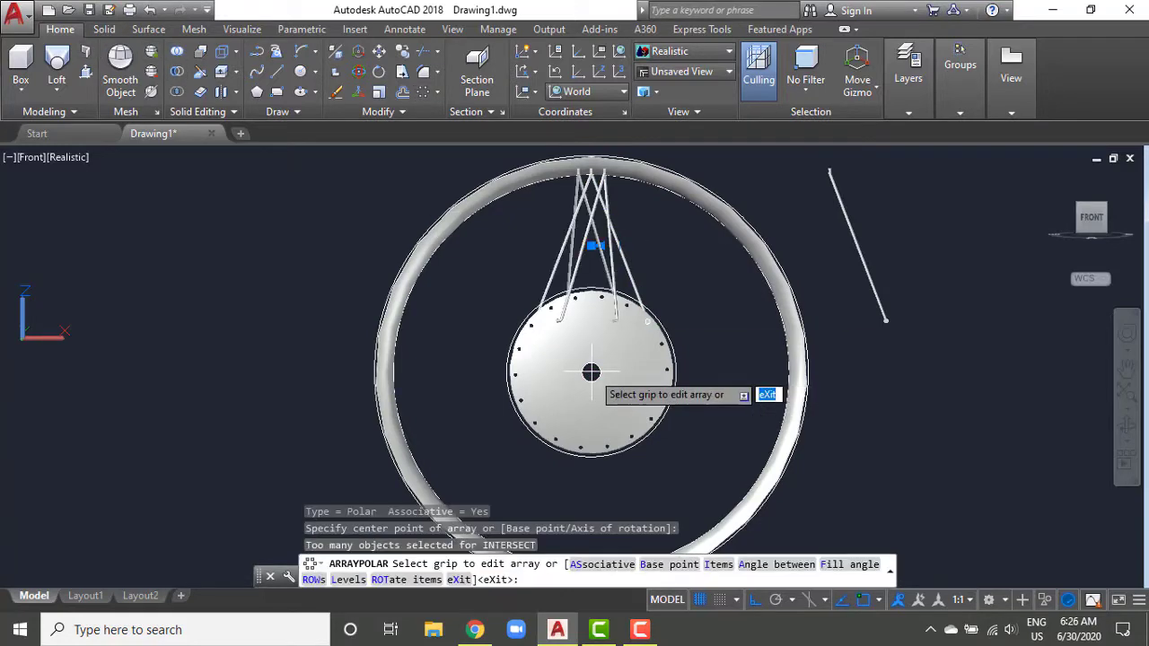
text(u)
key(Return)
key(Escape)
key(ctrl+z)
Step: With UCS Front, polar-array the spoke 9 times around the hub centre over 360°
click(588, 91)
click(577, 207)
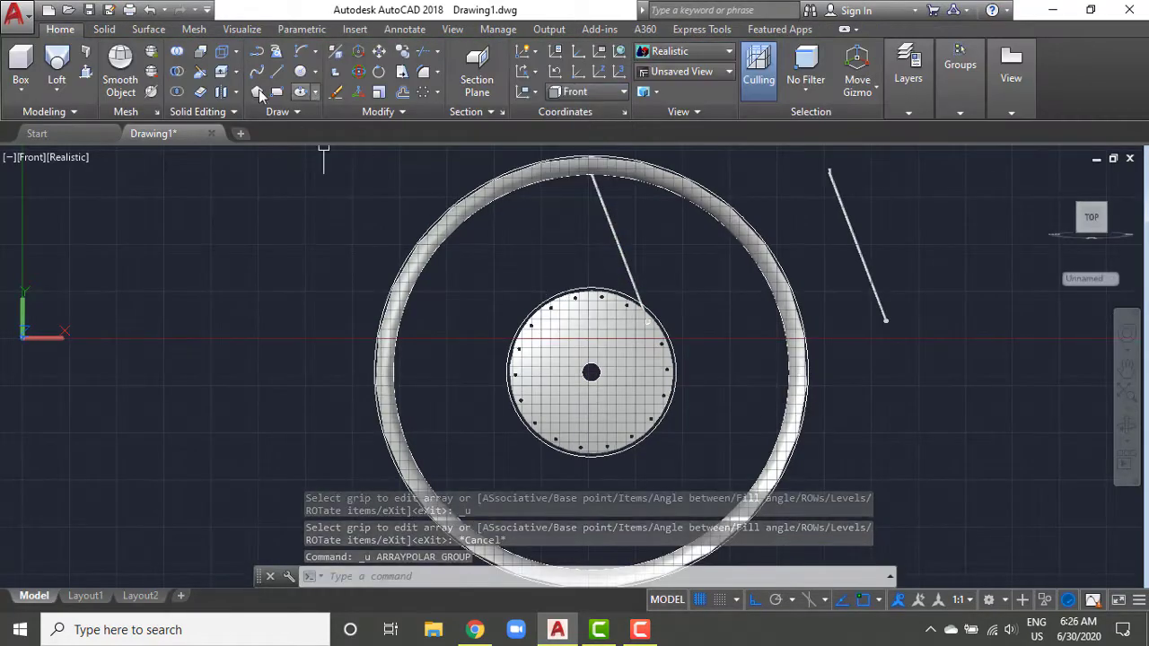
click(617, 234)
key(Return)
click(591, 371)
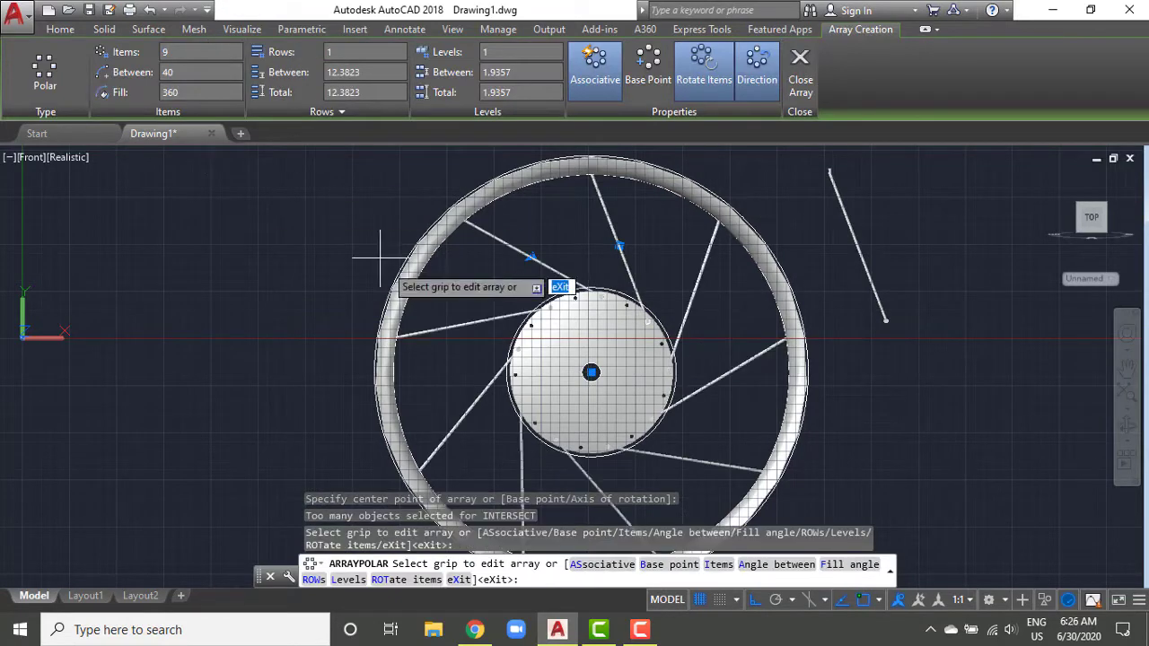
key(Return)
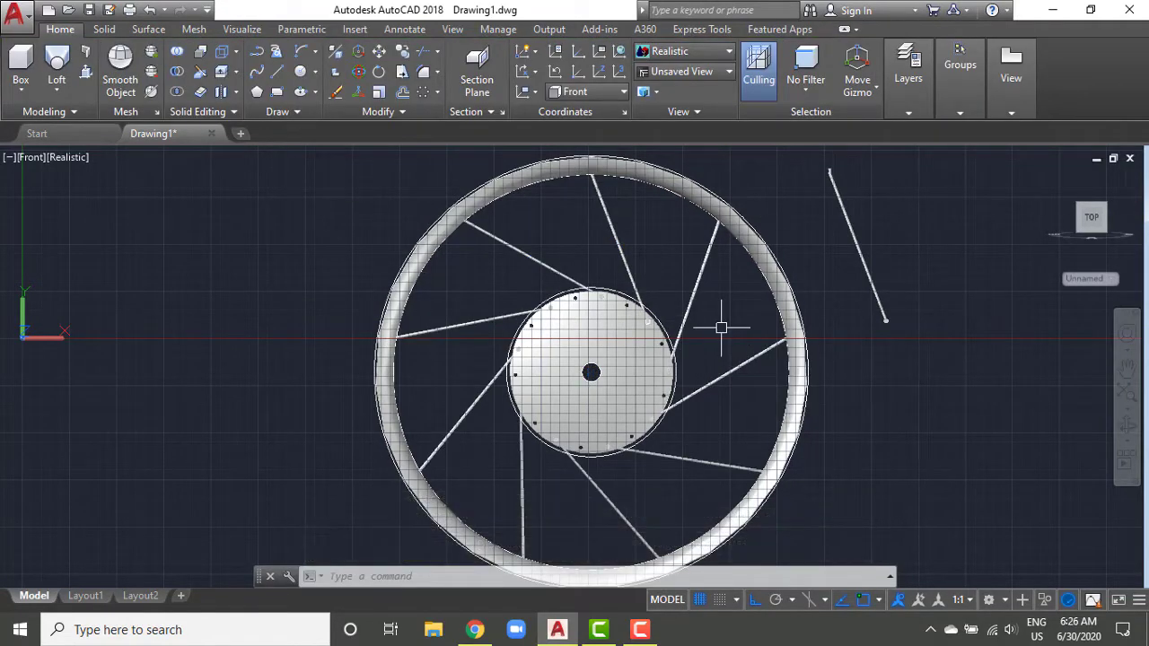
Step: Orbit the nine-spoke wheel to check it from 3D, side and edge-on angles
shift+middle_drag(721, 327, 625, 345)
scroll(625, 344, up, 3)
shift+middle_drag(666, 277, 551, 390)
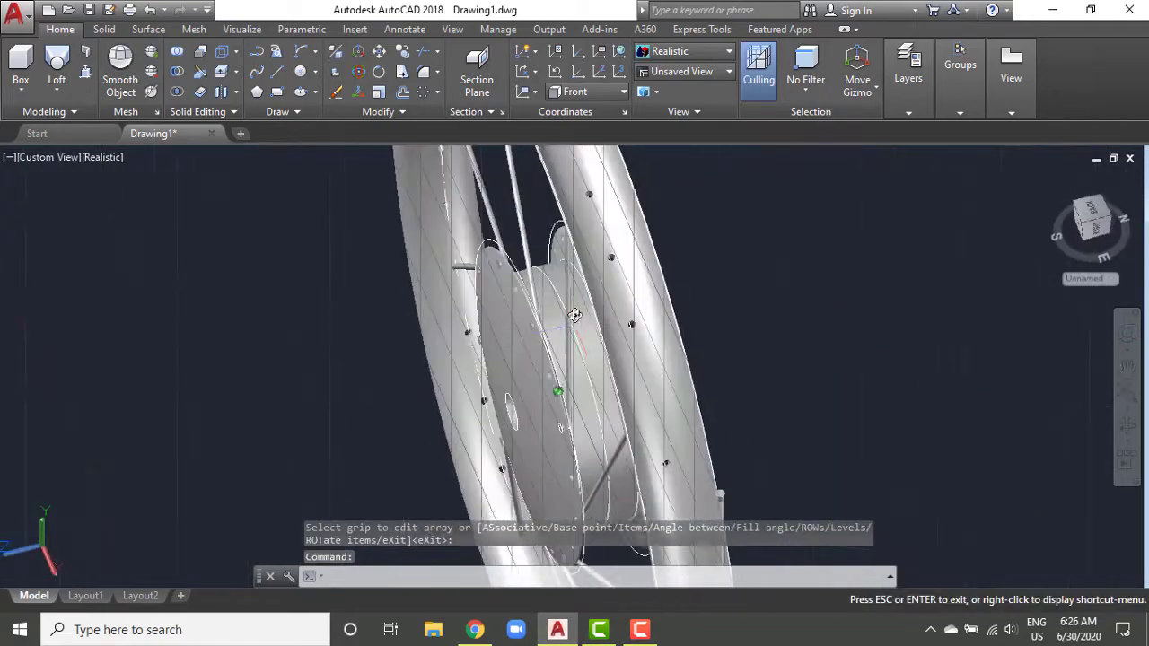
mouse_move(577, 333)
shift+middle_down()
mouse_move(534, 312)
mouse_move(669, 331)
shift+middle_up()
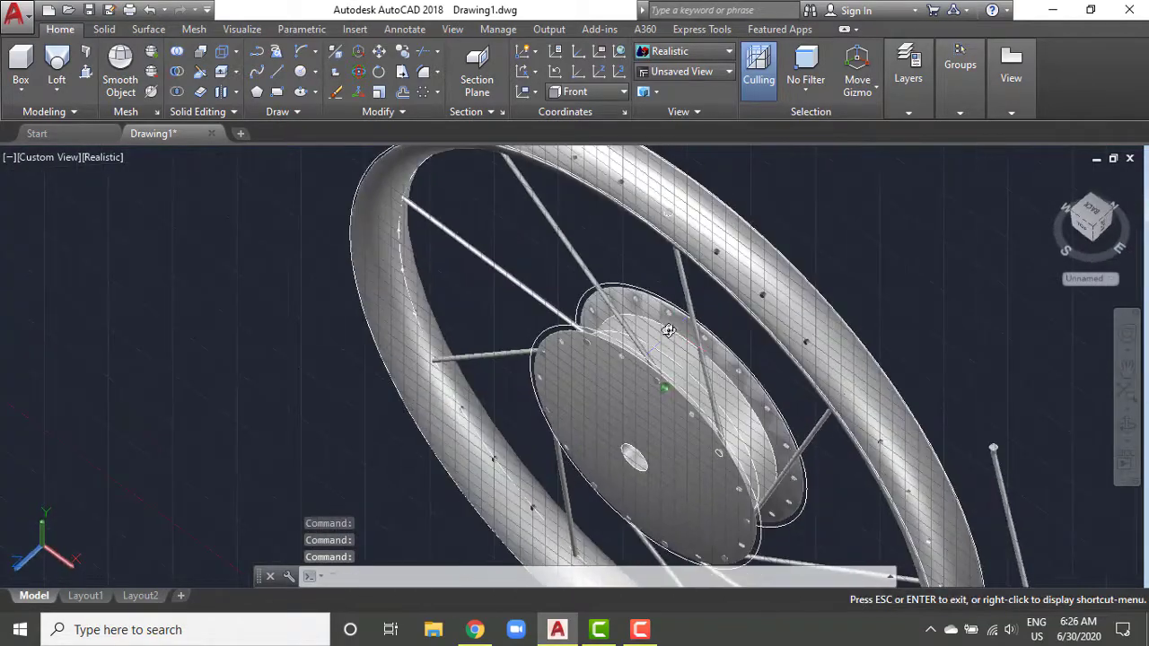
mouse_move(884, 342)
shift+middle_down()
mouse_move(795, 341)
mouse_move(775, 369)
shift+middle_up()
click(104, 157)
click(161, 197)
click(1091, 214)
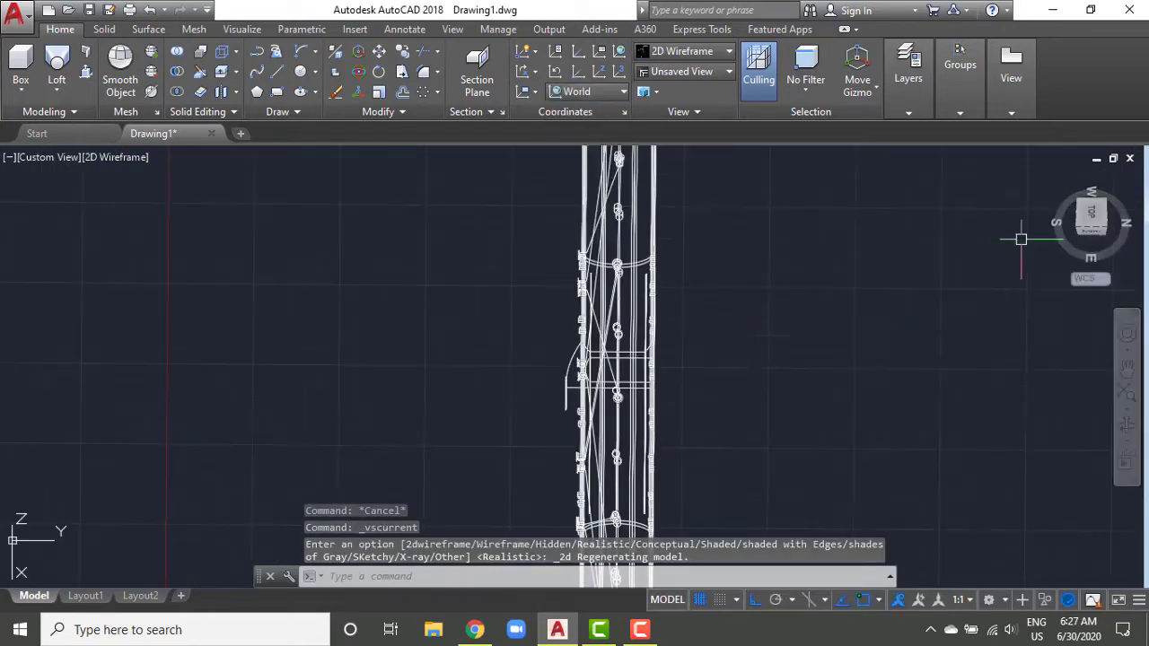
text(m)
key(Return)
click(540, 392)
key(Return)
scroll(543, 359, up, 3)
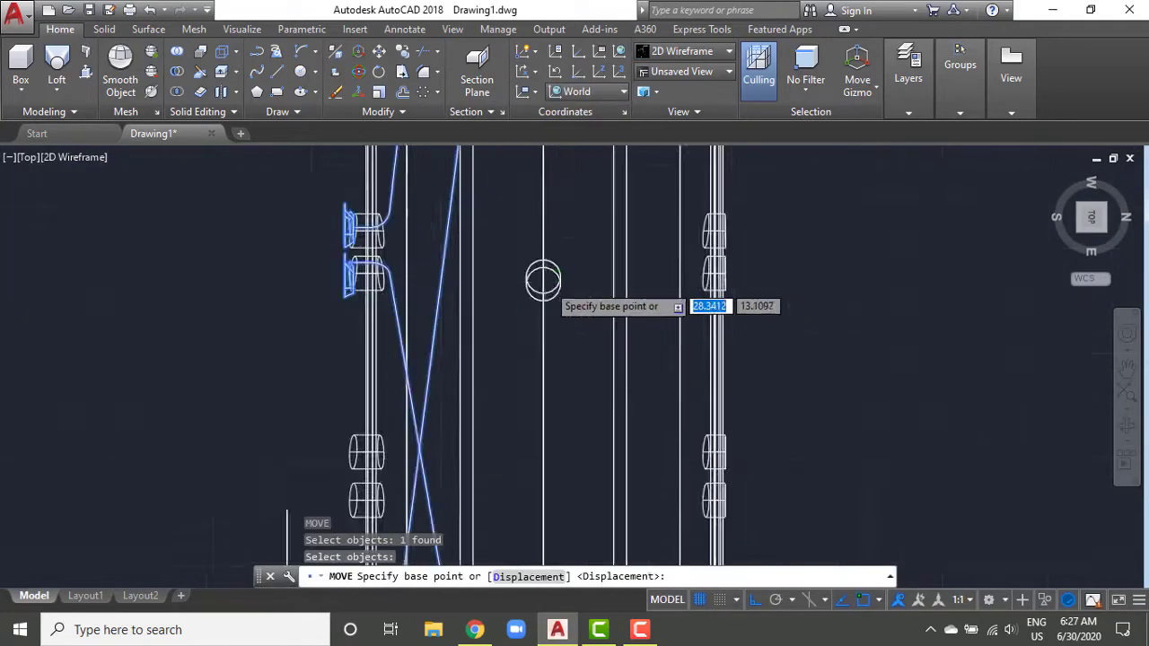
scroll(528, 350, up, 2)
scroll(514, 420, up, 2)
click(513, 419)
key(Escape)
text(mi)
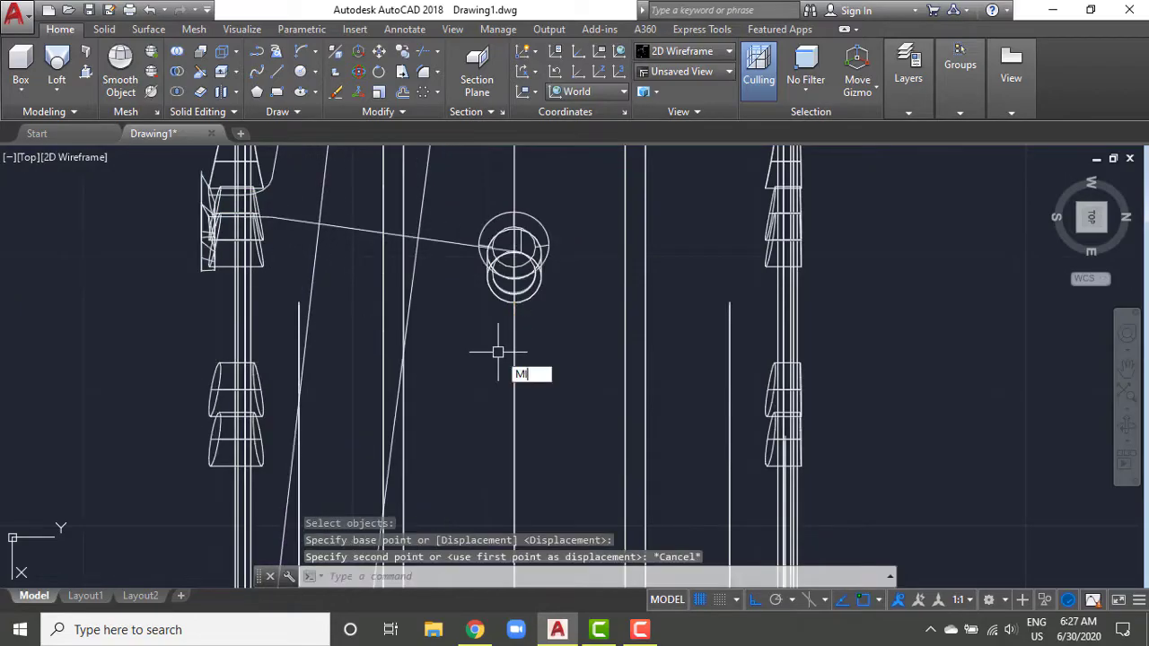
key(Return)
click(454, 241)
key(Return)
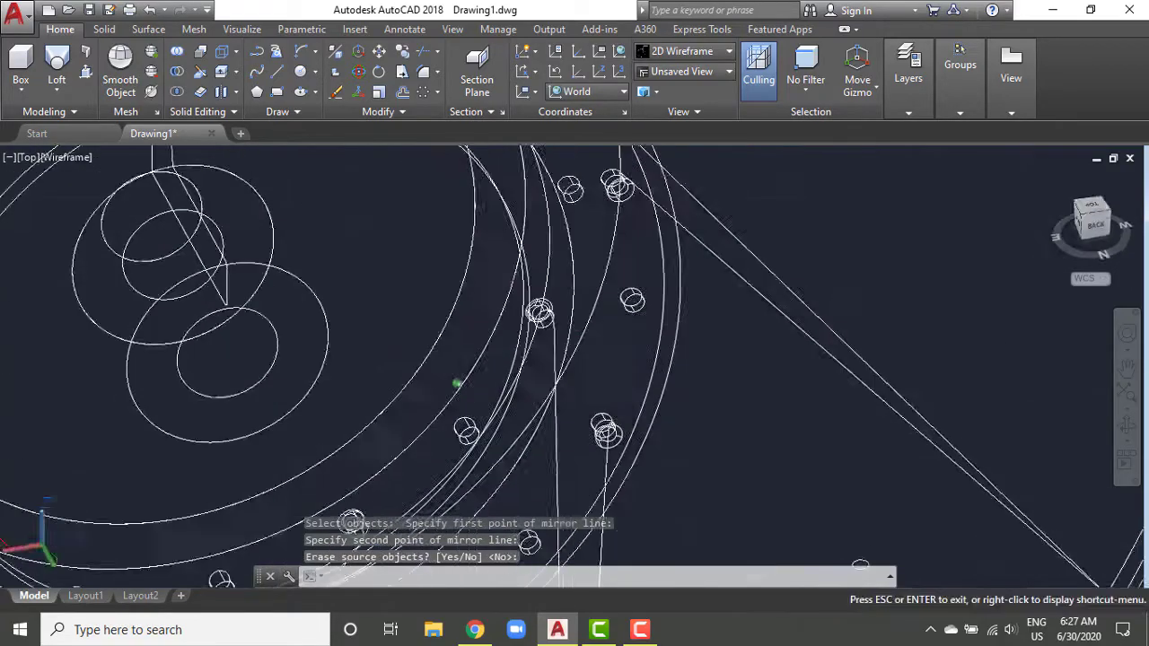
mouse_move(730, 341)
shift+middle_down()
mouse_move(828, 353)
mouse_move(584, 296)
mouse_move(535, 227)
mouse_move(778, 291)
shift+middle_up()
key(ctrl+z)
key(ctrl+z)
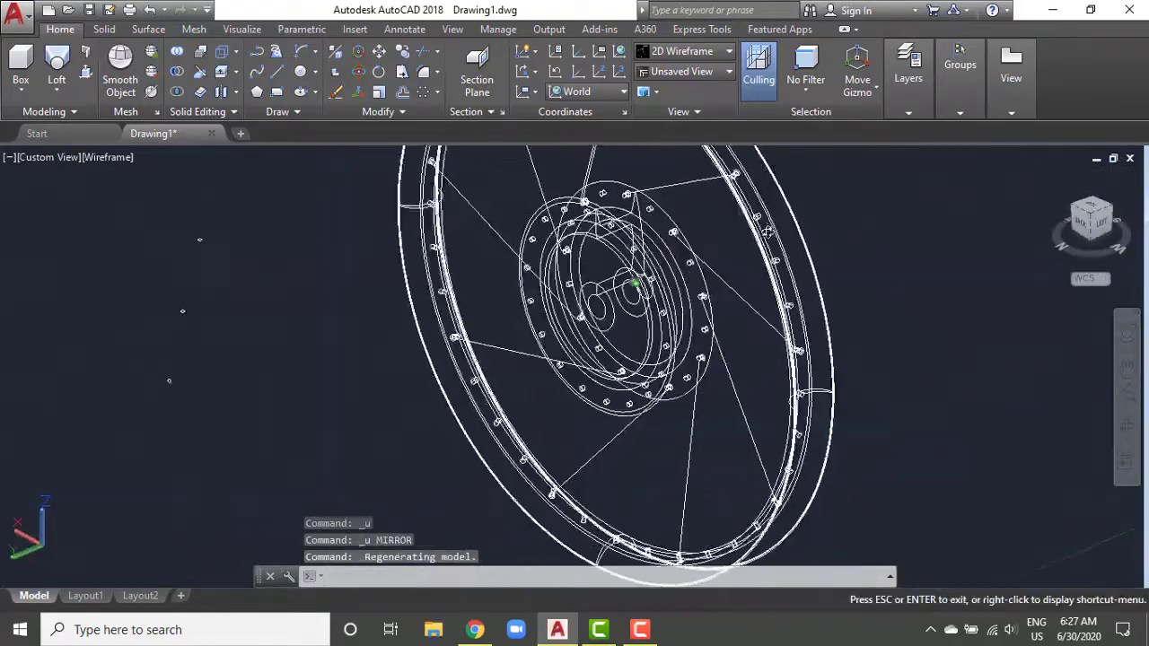
shift+middle_drag(589, 378, 670, 316)
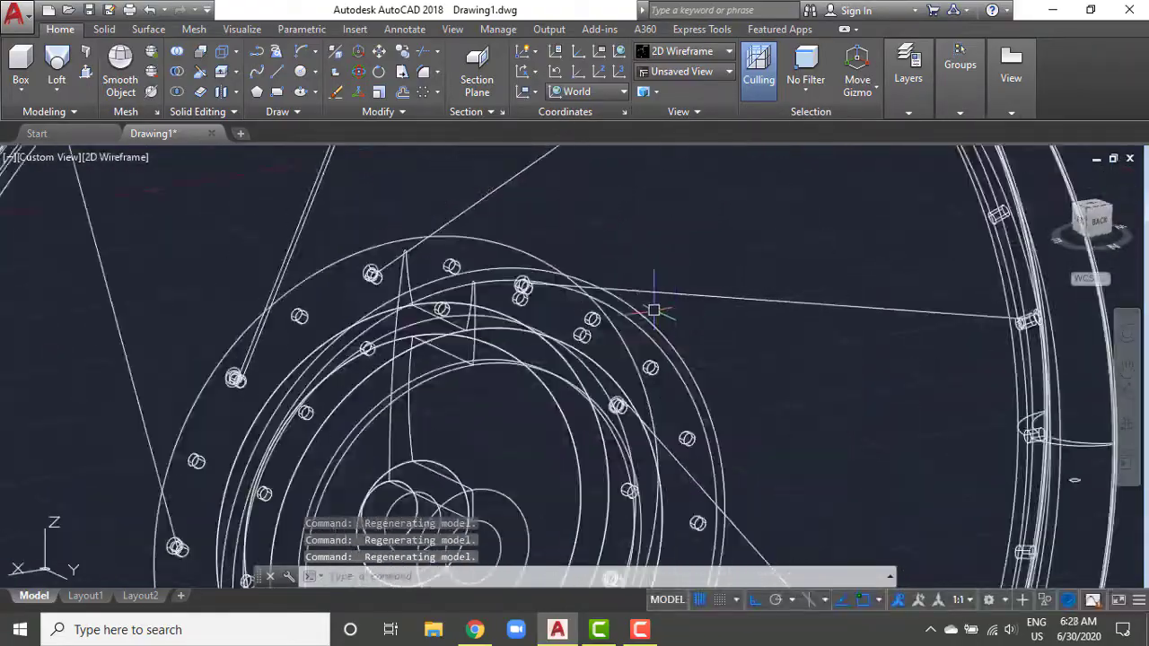
click(696, 315)
key(Escape)
scroll(533, 299, up, 5)
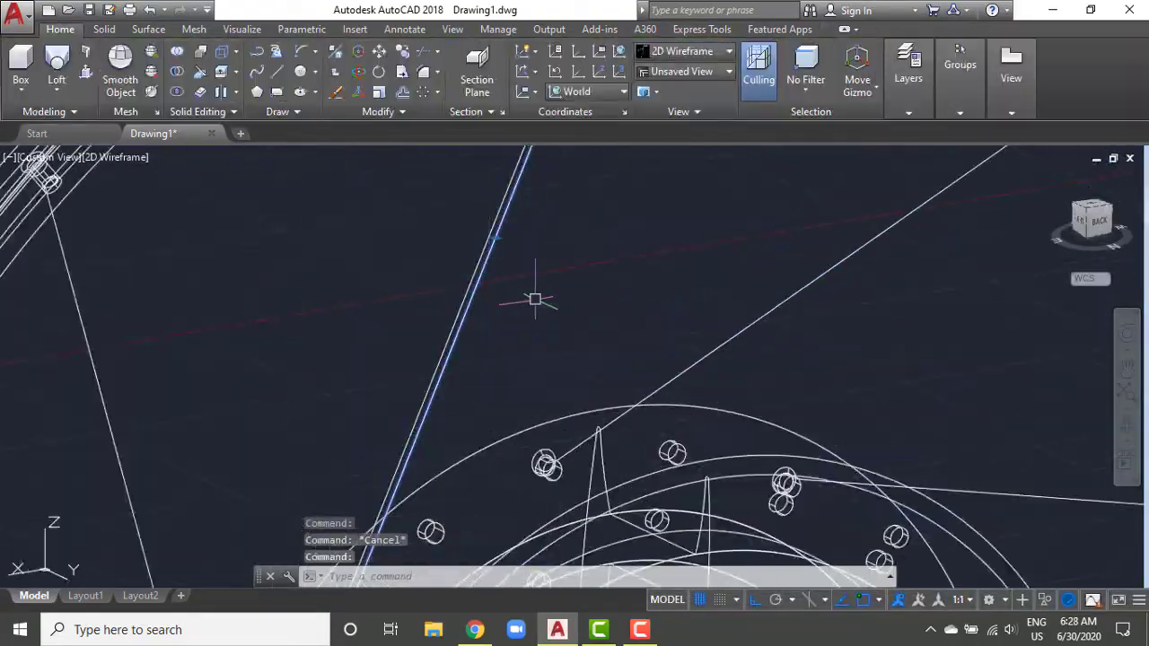
scroll(635, 368, down, 6)
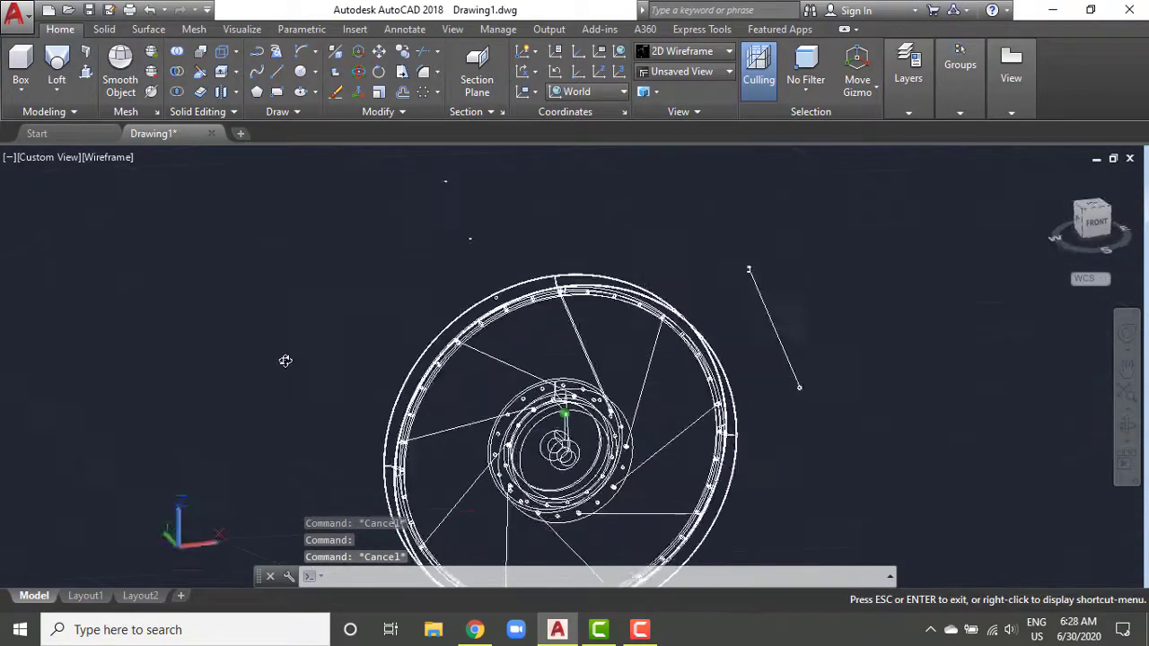
shift+middle_drag(662, 353, 525, 377)
scroll(597, 346, up, 4)
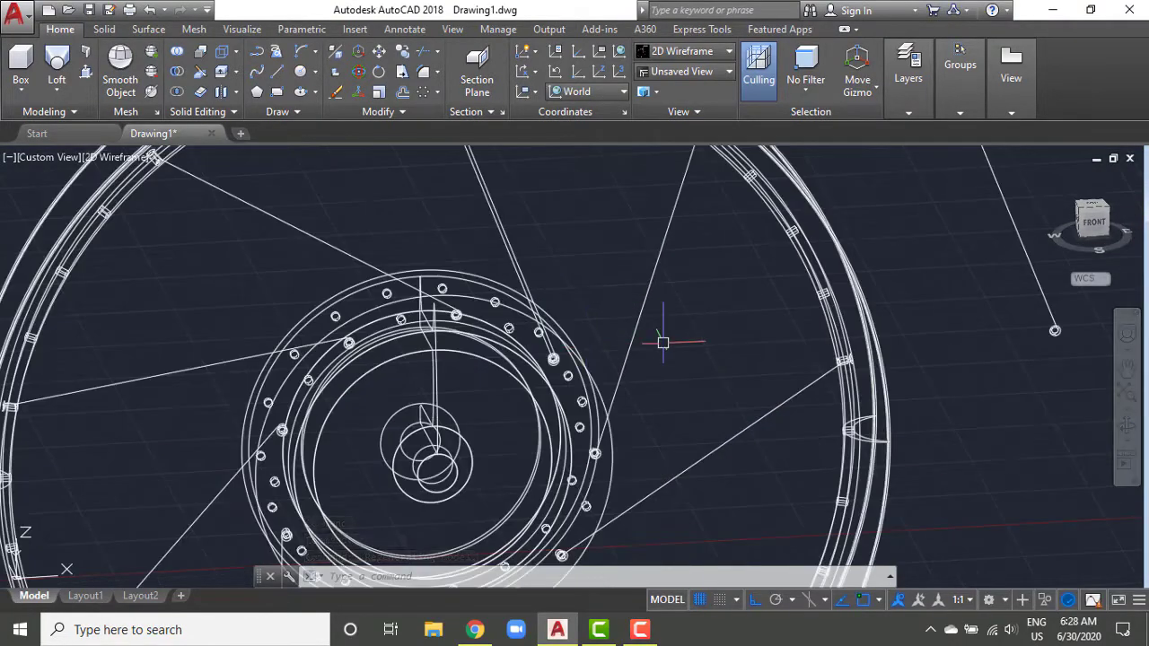
scroll(662, 342, down, 2)
scroll(667, 333, up, 2)
scroll(610, 297, up, 2)
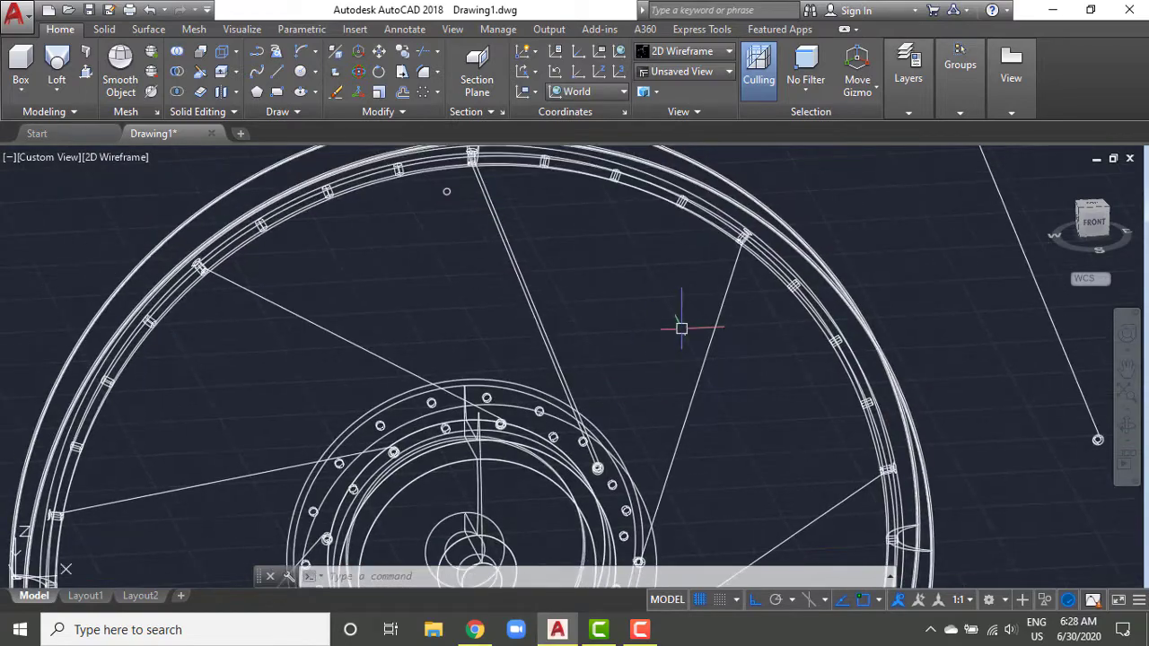
shift+middle_drag(679, 326, 679, 324)
scroll(679, 324, down, 2)
scroll(790, 308, down, 3)
scroll(808, 341, up, 5)
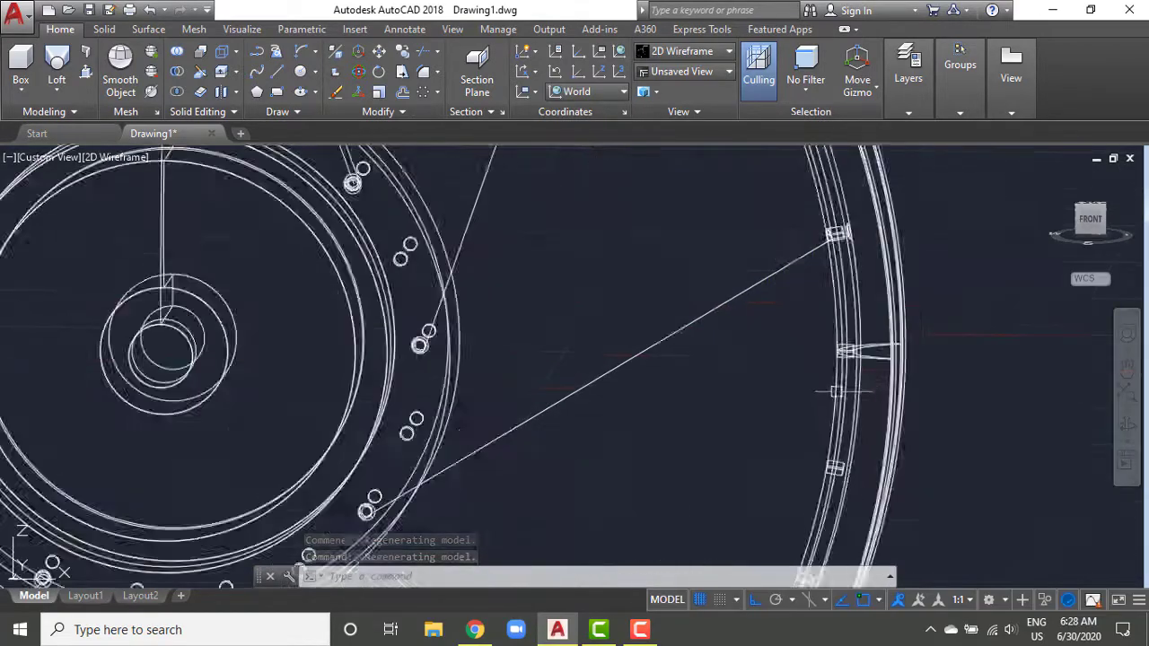
scroll(808, 349, up, 5)
key(c)
key(Return)
scroll(790, 310, down, 3)
key(Escape)
scroll(774, 303, down, 2)
Step: Draw a 0.08-radius circle at the spoke nipple end on a Left-aligned UCS
scroll(628, 303, up, 4)
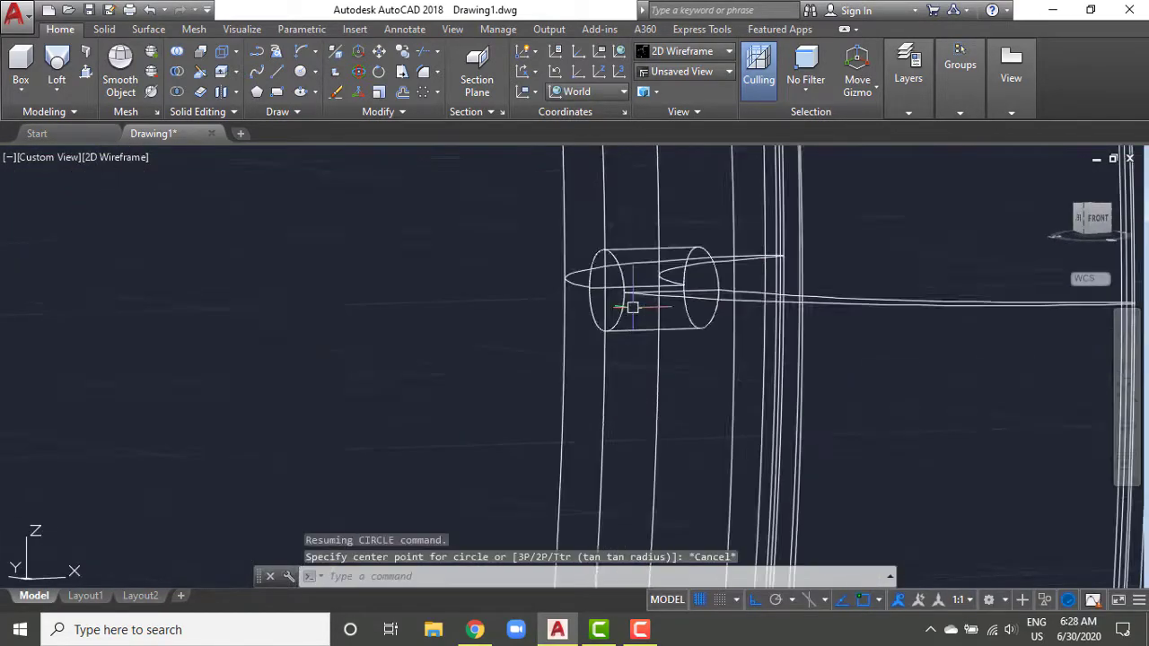
scroll(496, 256, up, 3)
key(Return)
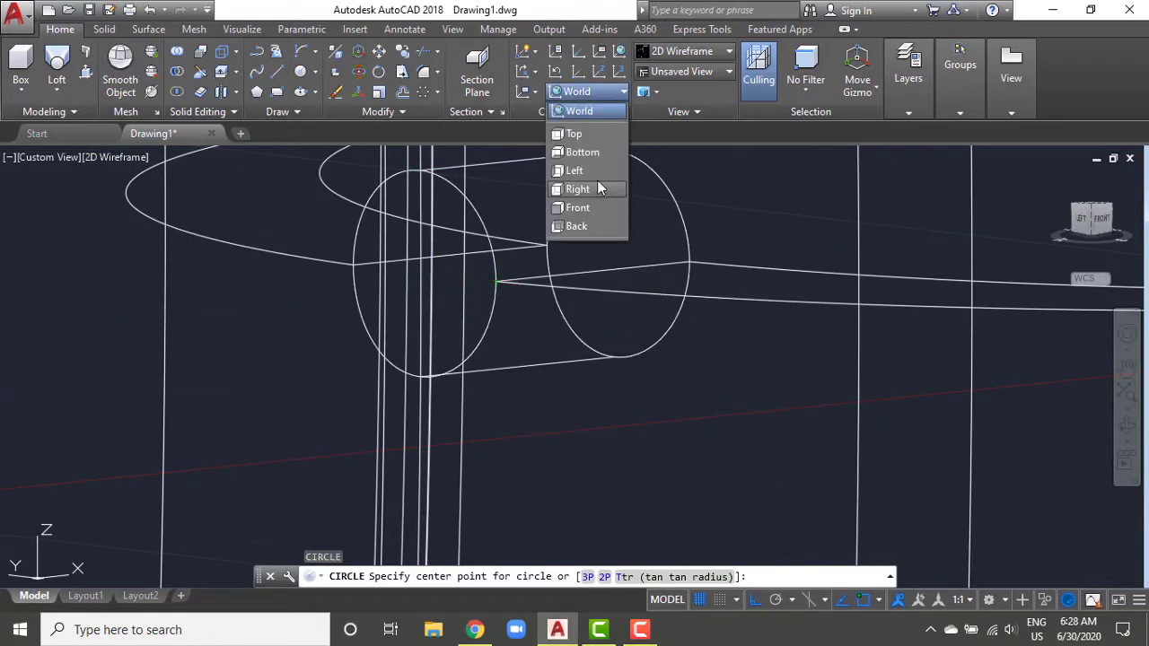
click(579, 170)
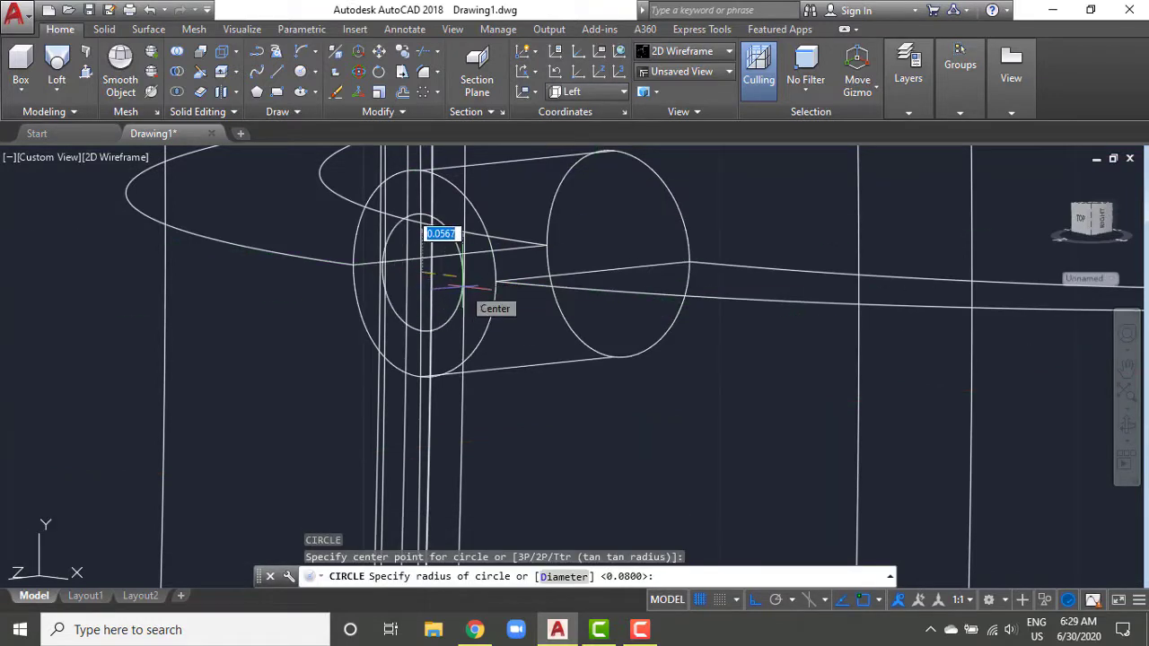
text(.08)
key(Return)
Step: Copy that circle to the nipple's opposite end
text(co)
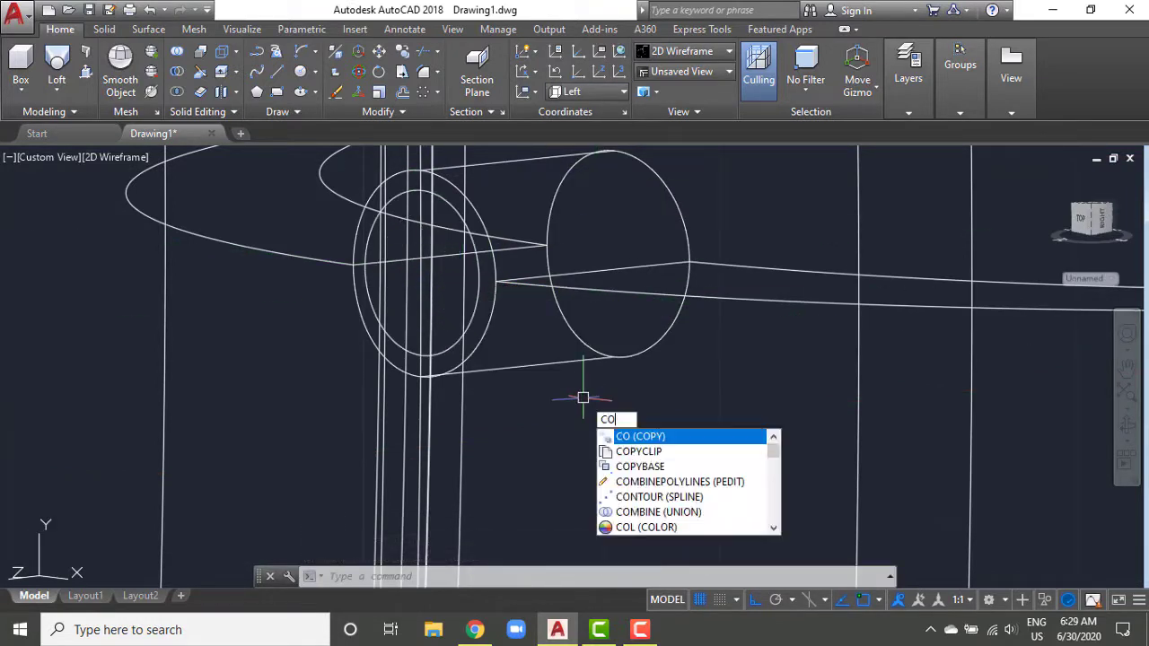
key(Return)
text(l)
key(Return)
key(Return)
click(718, 431)
scroll(719, 431, down, 5)
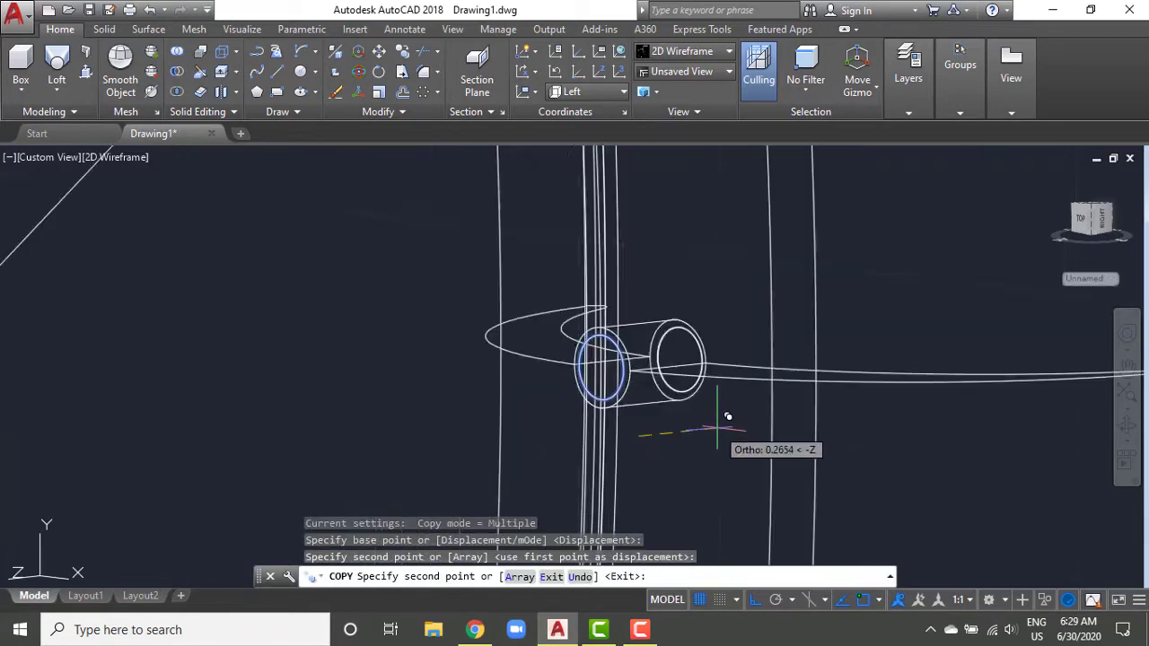
key(Escape)
Step: Set the UCS to Front and bring the hub into view
mouse_move(687, 410)
shift+middle_down()
mouse_move(706, 360)
mouse_move(641, 379)
shift+middle_up()
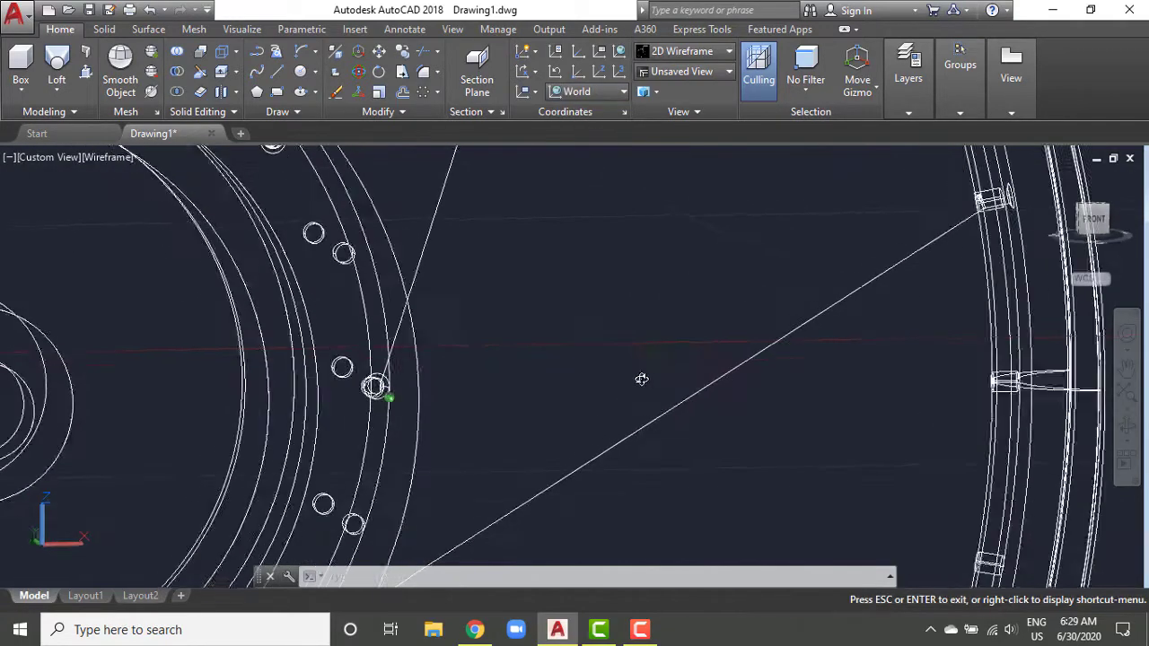
click(588, 92)
click(575, 205)
middle_drag(682, 346, 546, 339)
scroll(545, 340, down, 1)
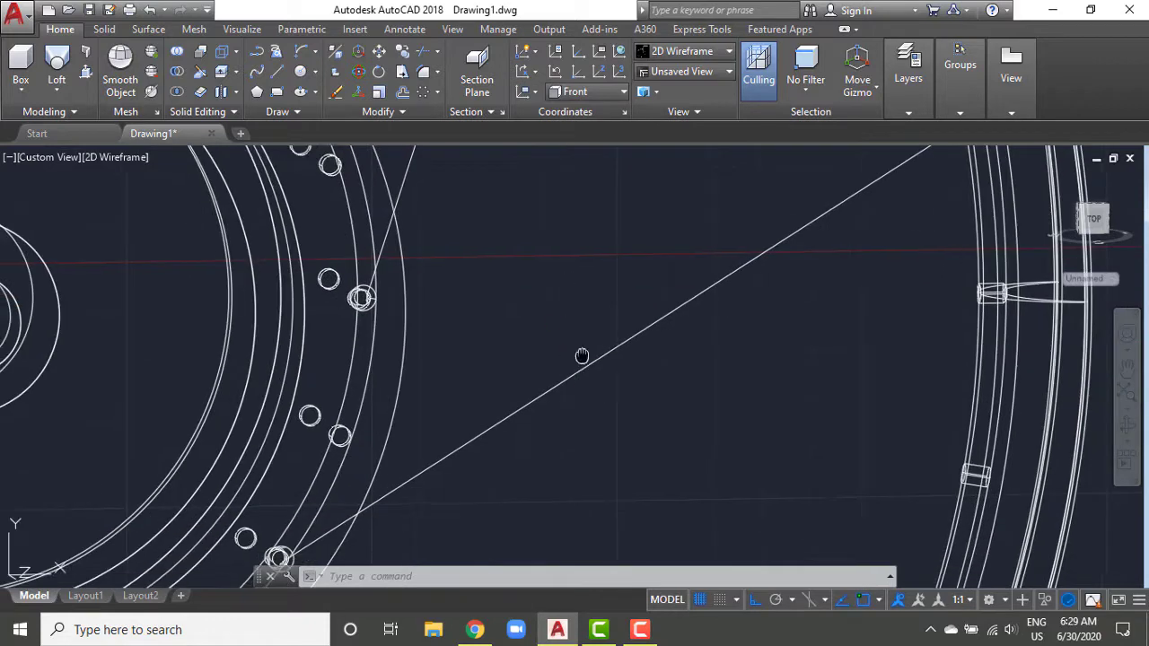
scroll(597, 403, down, 2)
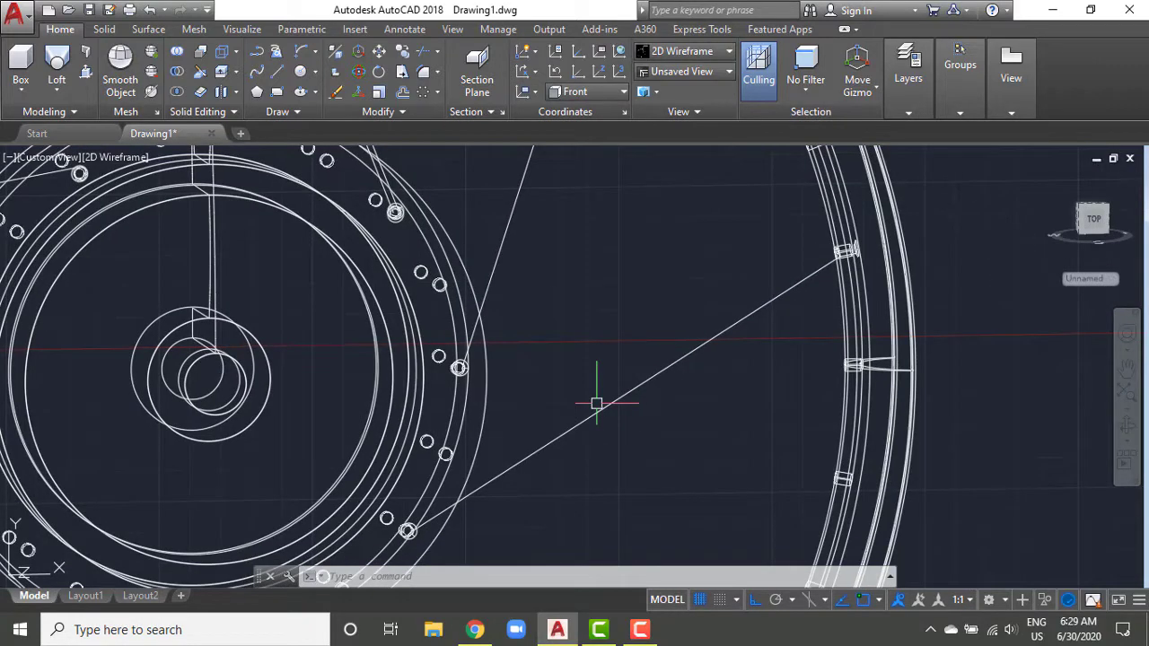
scroll(557, 368, up, 2)
scroll(431, 278, up, 2)
Step: Draw another 0.08-radius circle by the hub hole in the front view
text(c)
key(Return)
scroll(431, 283, down, 1)
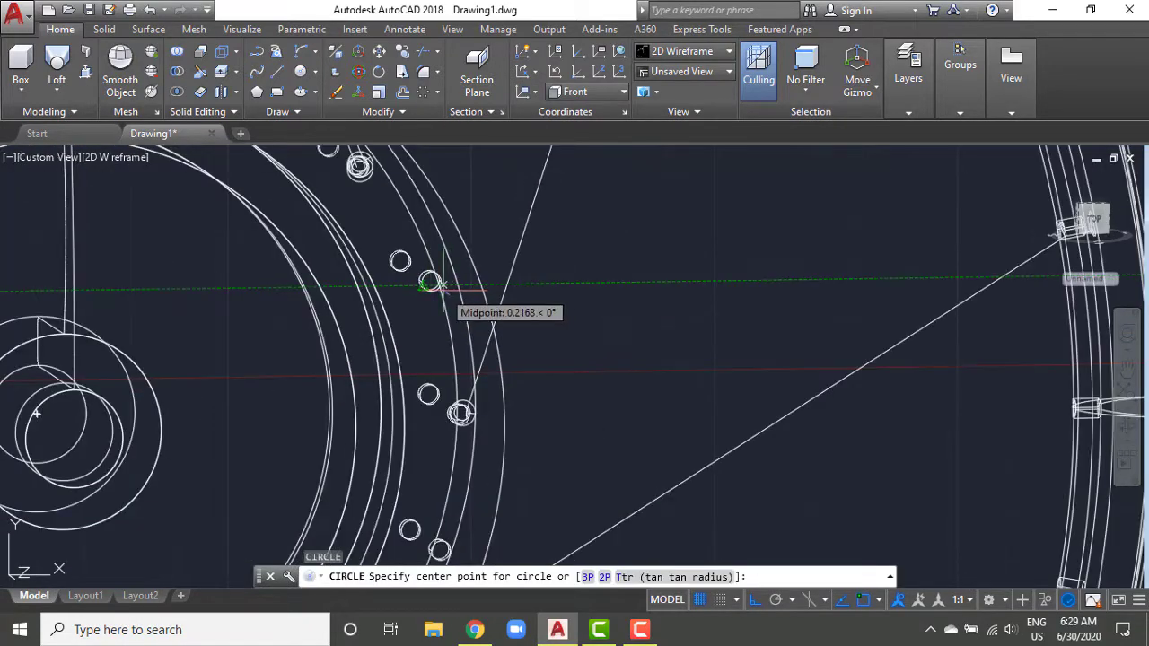
scroll(422, 280, up, 3)
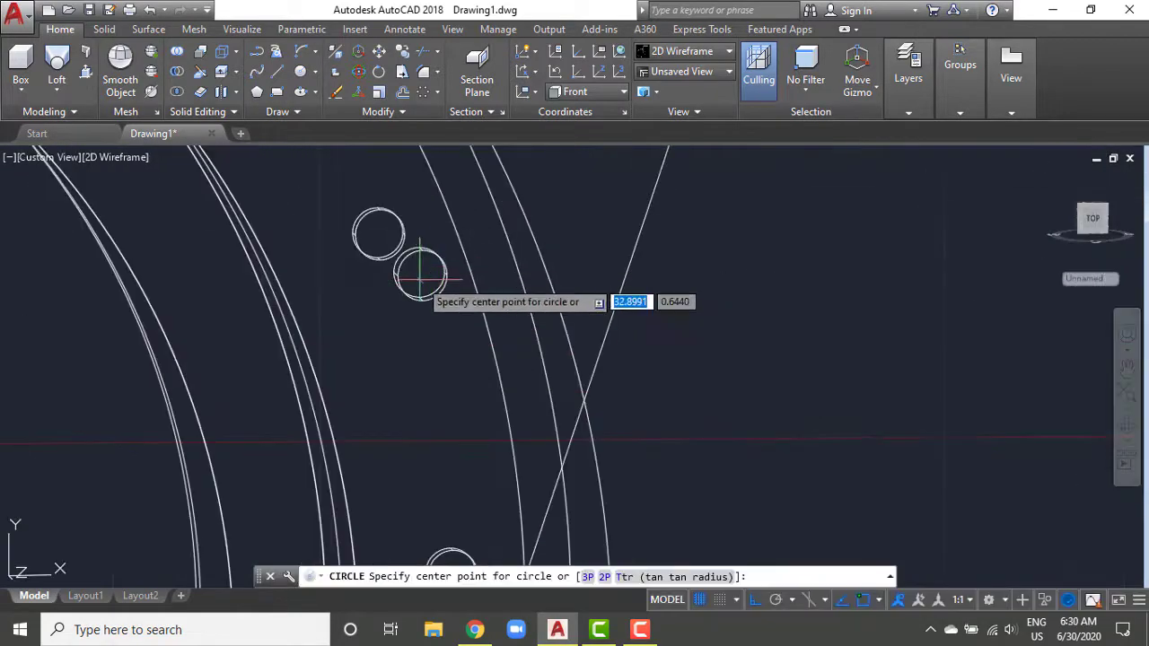
click(1055, 238)
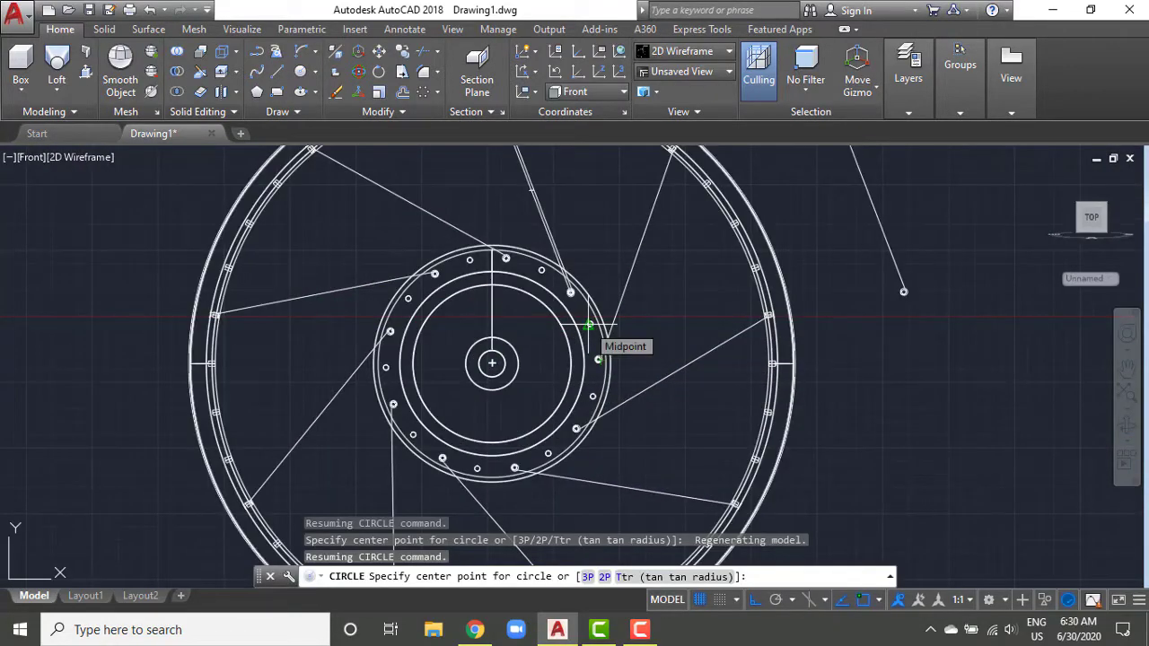
scroll(588, 323, up, 4)
scroll(565, 308, up, 3)
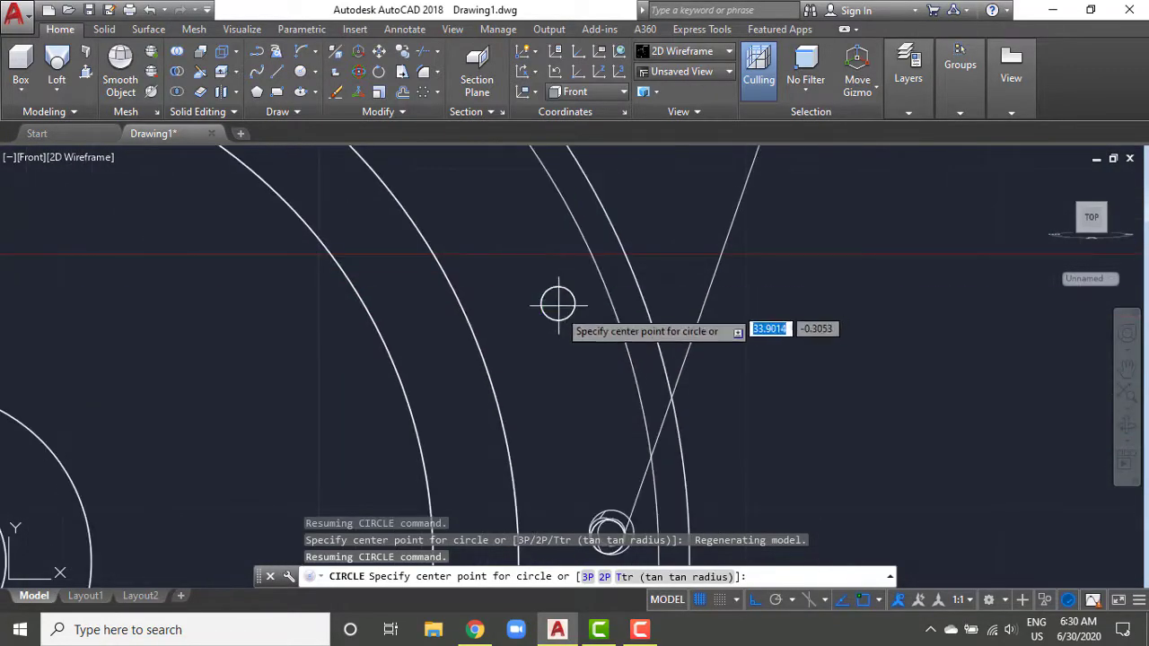
scroll(575, 356, down, 3)
scroll(575, 357, up, 1)
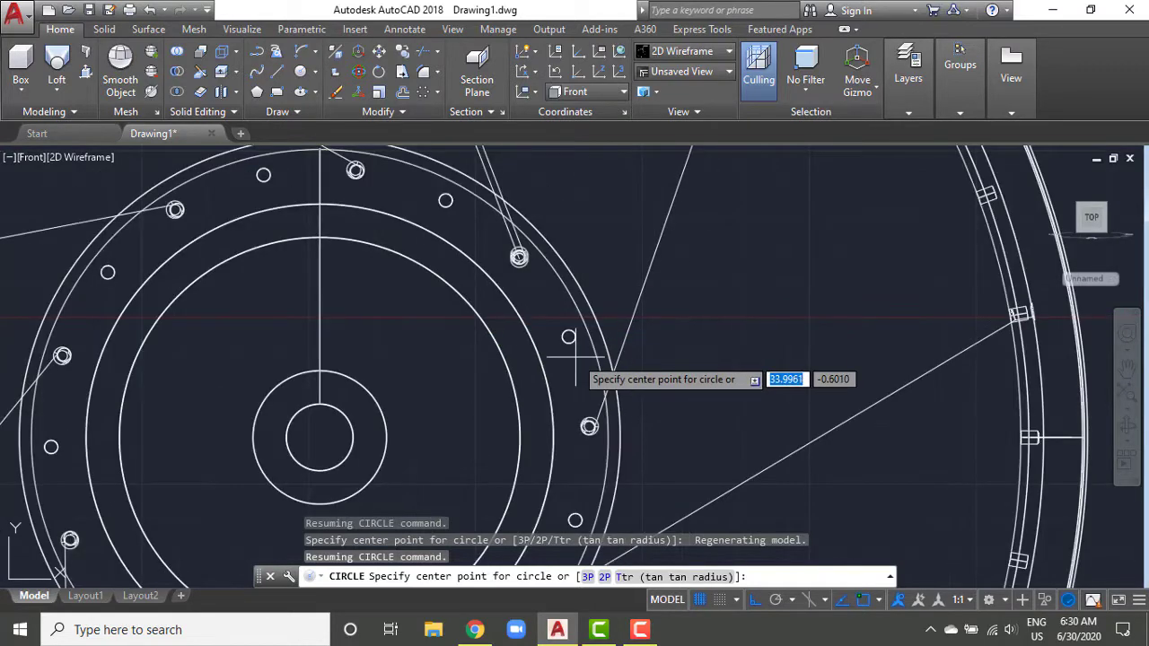
scroll(628, 354, down, 2)
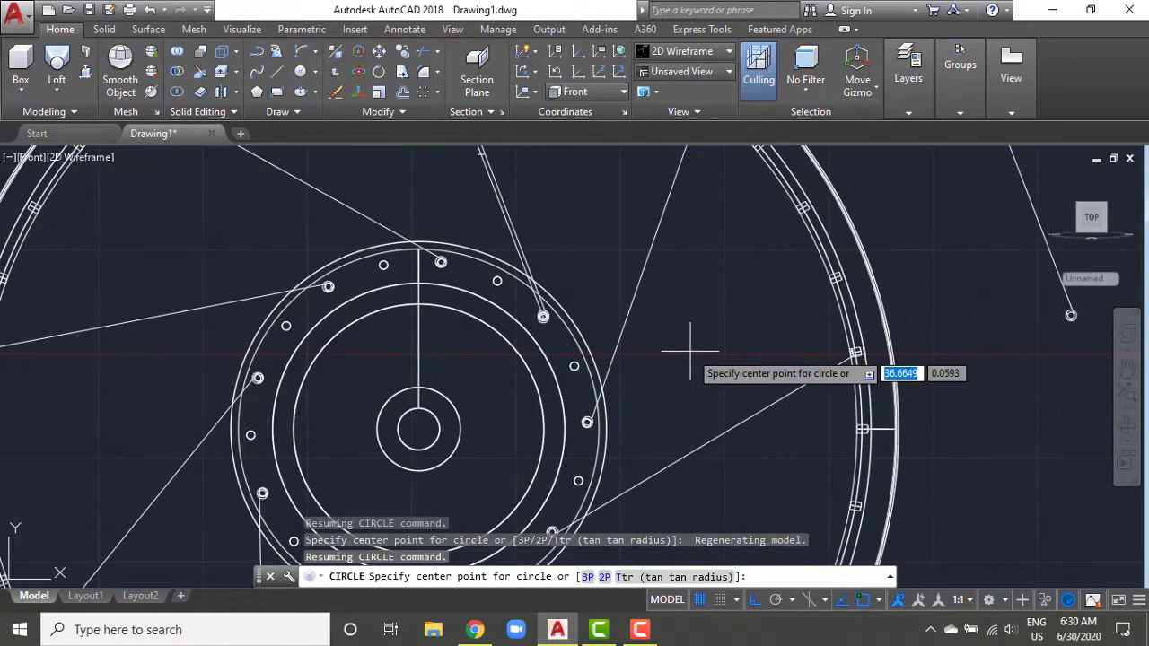
scroll(577, 351, up, 4)
click(577, 351)
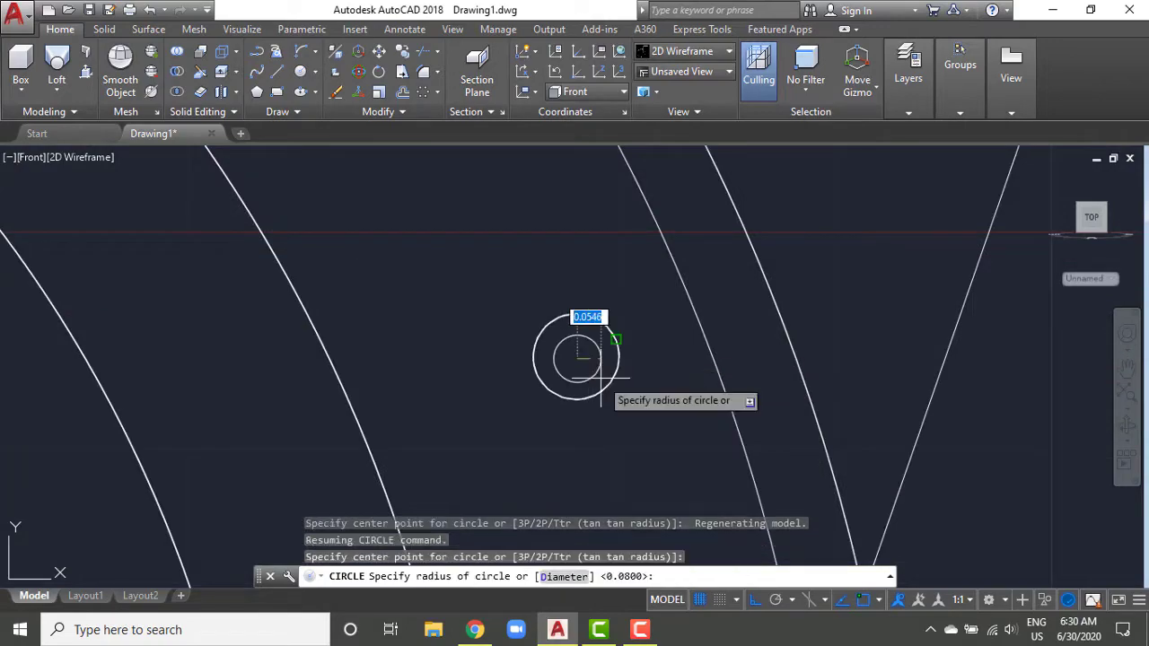
text(.08)
key(Return)
Step: Move the new small circle to line up with the spoke-end circles
scroll(595, 414, down, 2)
shift+middle_drag(595, 413, 629, 386)
text(m)
key(Return)
key(Return)
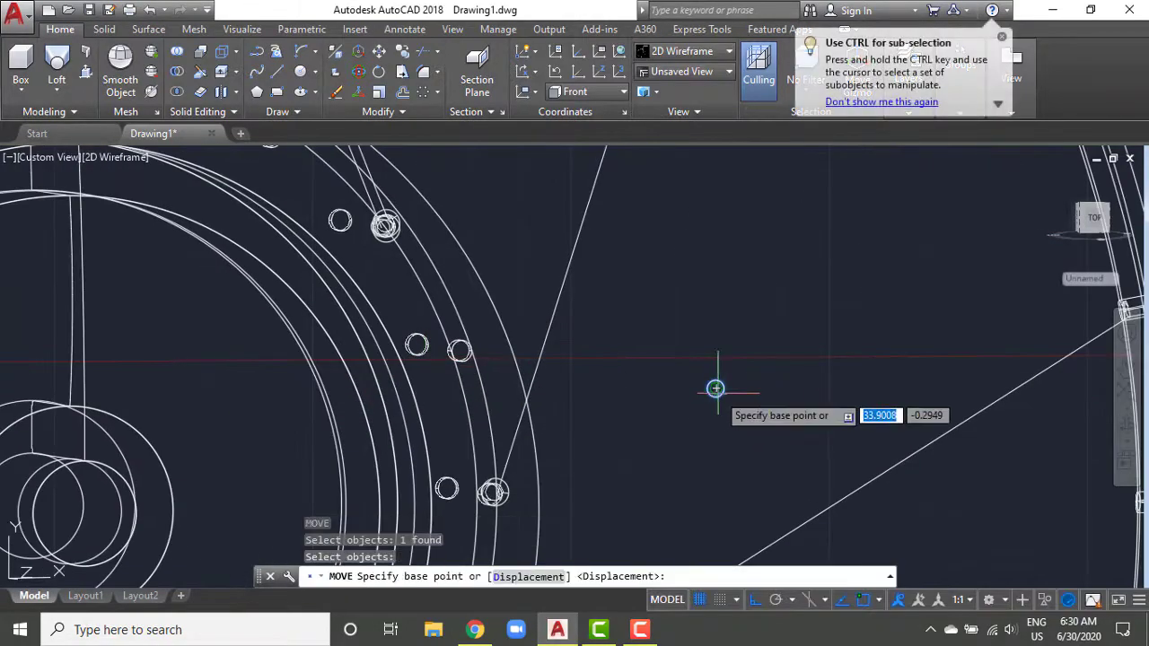
click(712, 390)
scroll(472, 342, up, 3)
scroll(565, 379, down, 3)
click(961, 410)
key(Return)
scroll(953, 433, up, 4)
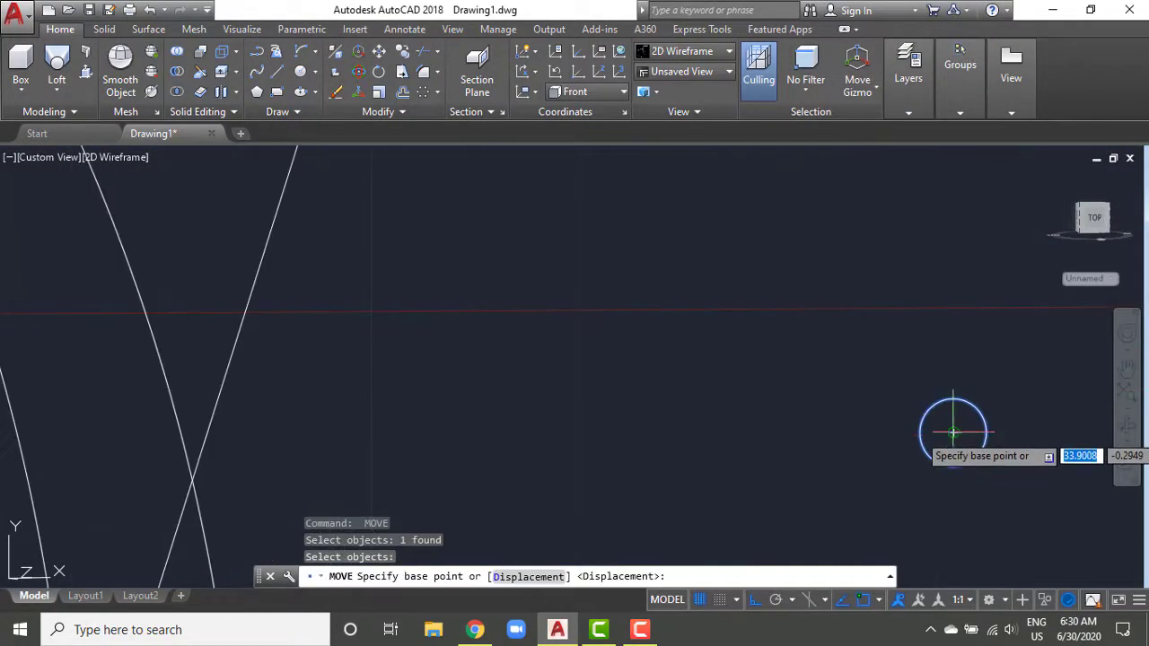
scroll(546, 335, down, 4)
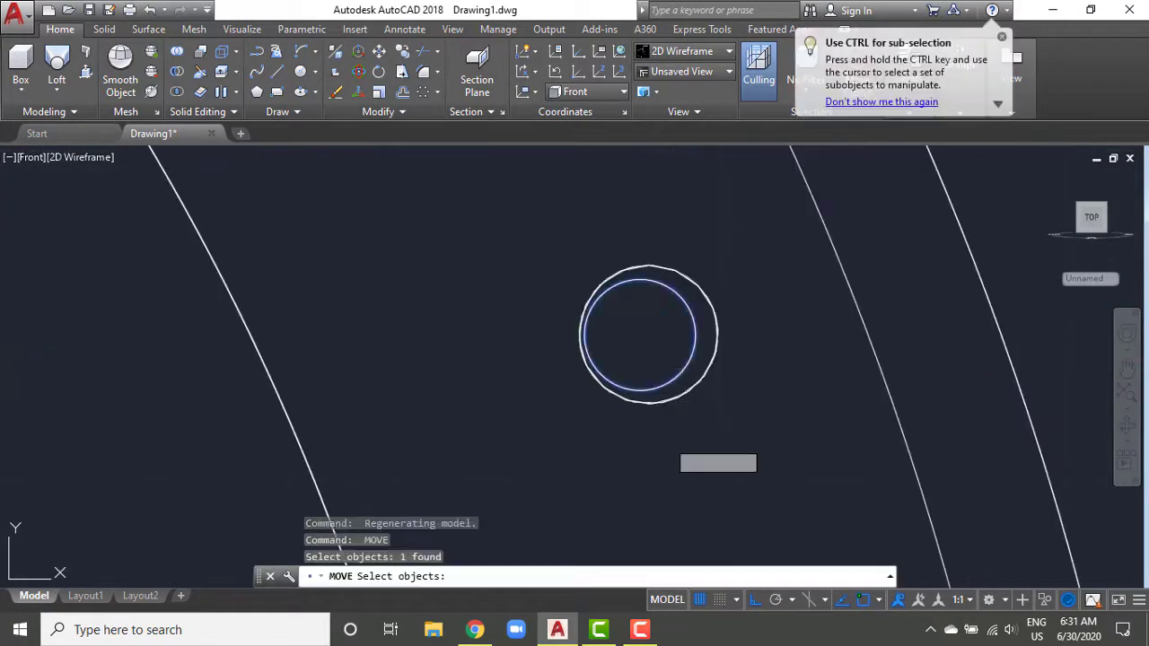
text(co)
key(Return)
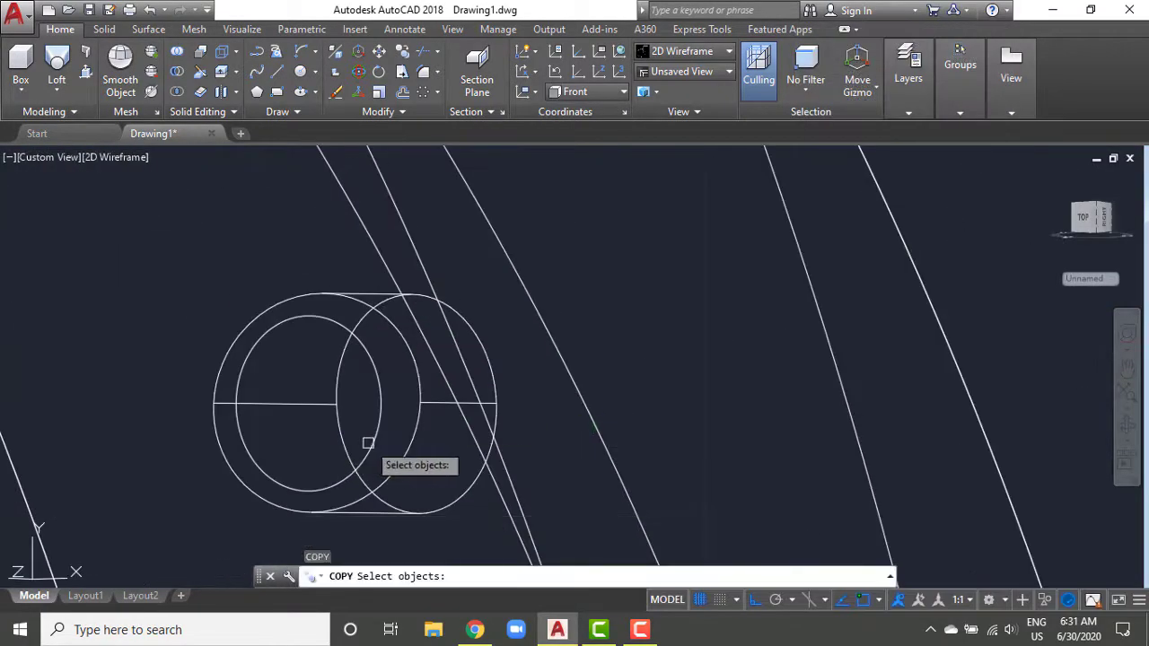
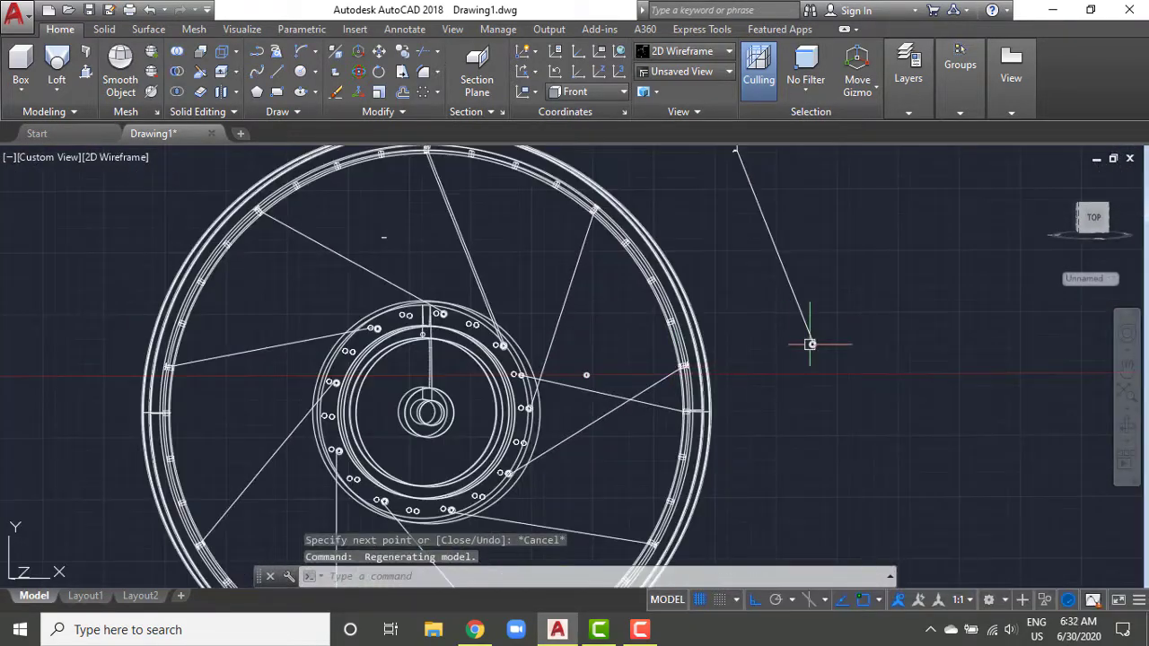
Step: Check the reference motorcycle wheel photo, then orbit the wheel drawing to a new angle
scroll(662, 415, up, 2)
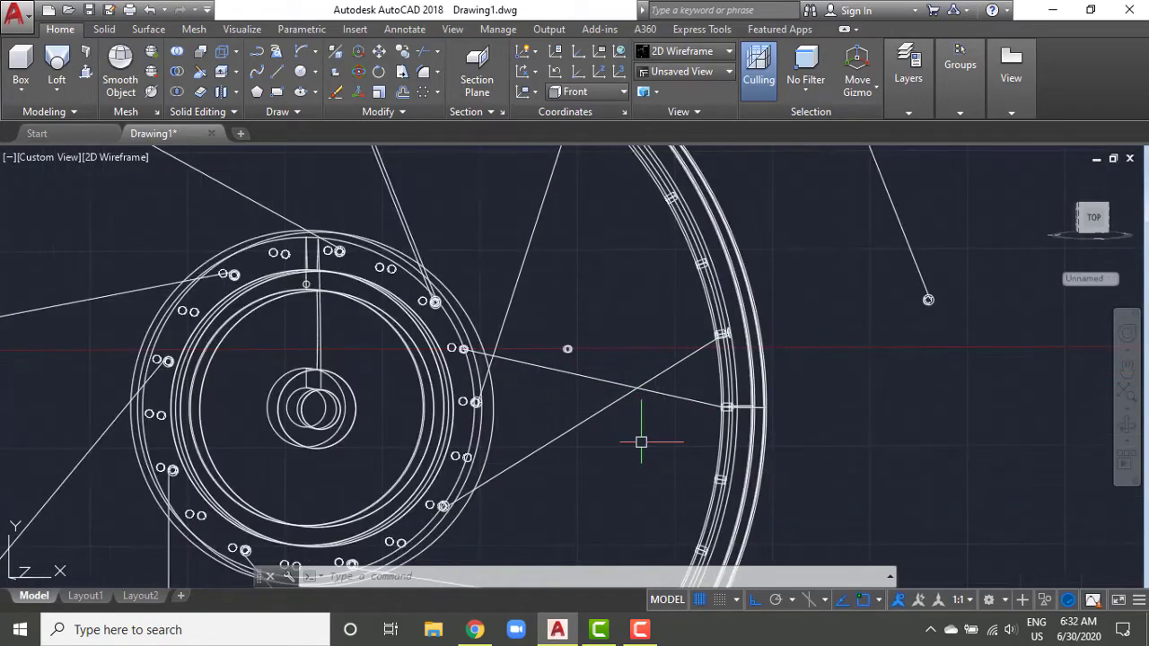
click(477, 629)
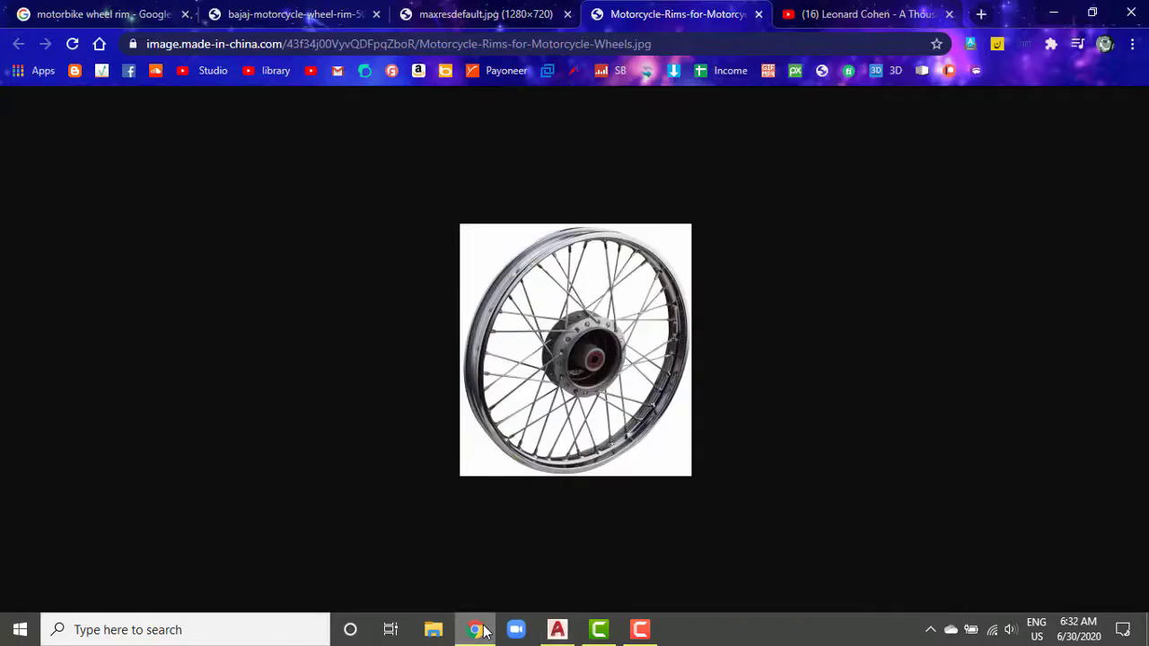
click(483, 632)
mouse_move(559, 390)
shift+middle_down()
mouse_move(595, 418)
mouse_move(608, 404)
mouse_move(499, 380)
shift+middle_up()
scroll(499, 380, up, 2)
Step: Fillet the spoke lines together using the 0.0800 radius
text(f)
key(Return)
scroll(408, 337, up, 3)
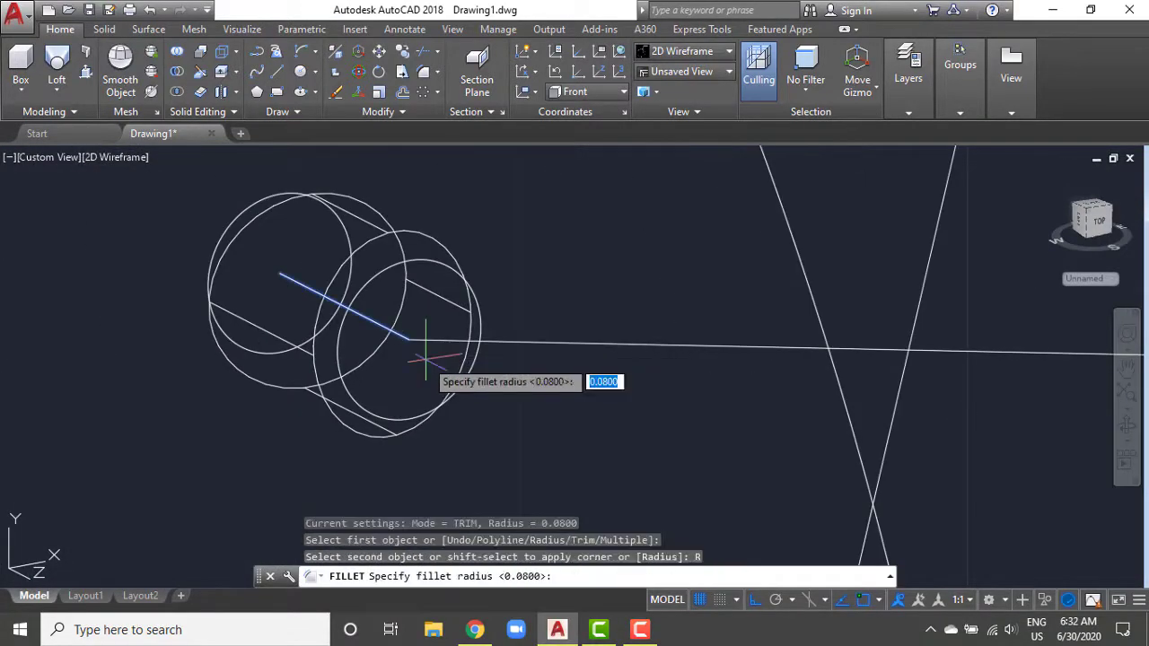
key(Return)
scroll(441, 333, up, 3)
scroll(798, 321, up, 2)
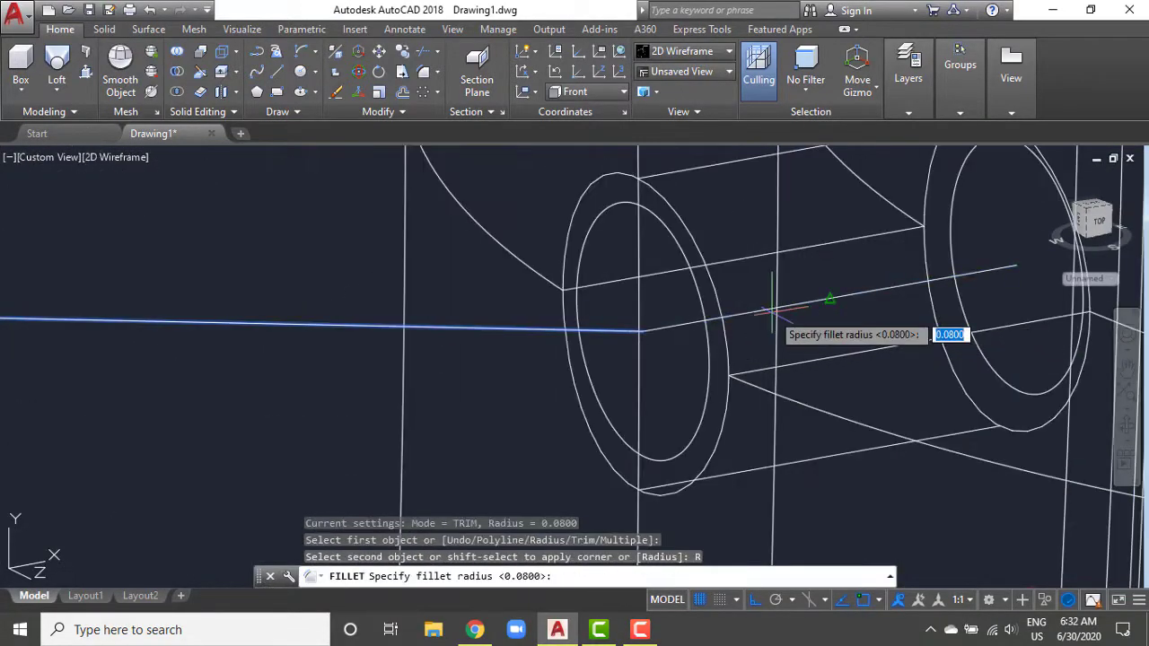
key(Return)
scroll(774, 310, down, 3)
scroll(500, 351, up, 3)
mouse_move(500, 351)
shift+middle_down()
mouse_move(544, 450)
mouse_move(429, 188)
shift+middle_up()
Step: Try sweeping the spoke-end circle along the spoke line, then undo that sweep
click(86, 220)
scroll(544, 333, up, 3)
click(518, 290)
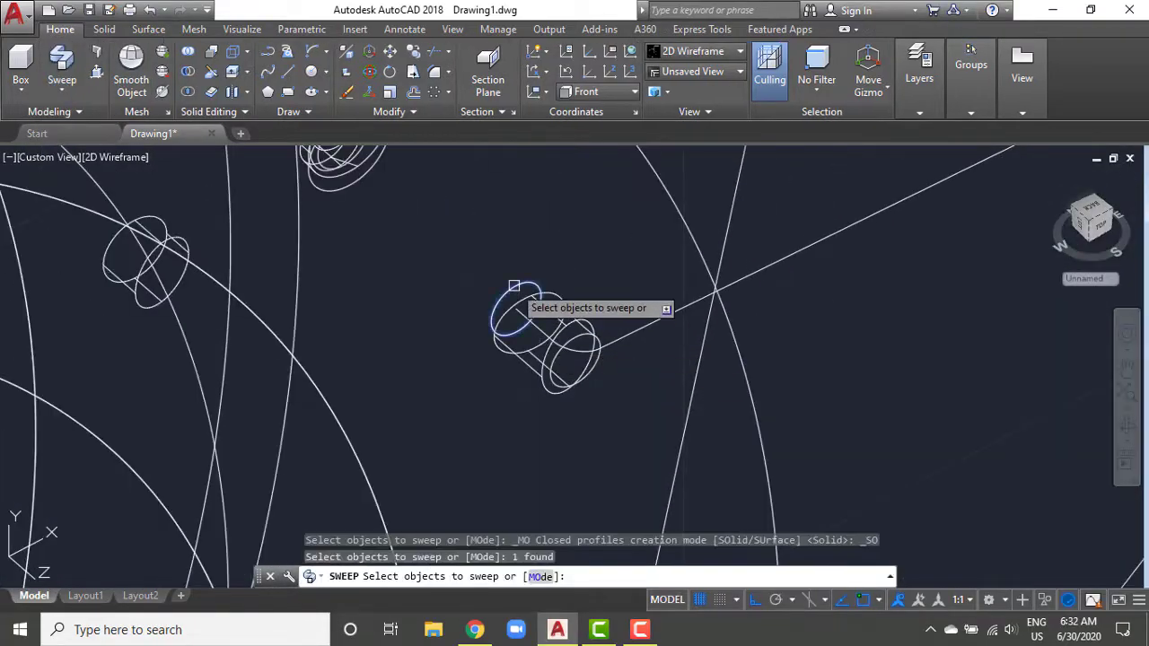
key(Return)
click(661, 313)
key(ctrl+z)
Step: Join the three spoke line segments into a single path with JOIN
text(j)
key(Return)
scroll(675, 383, up, 3)
click(838, 246)
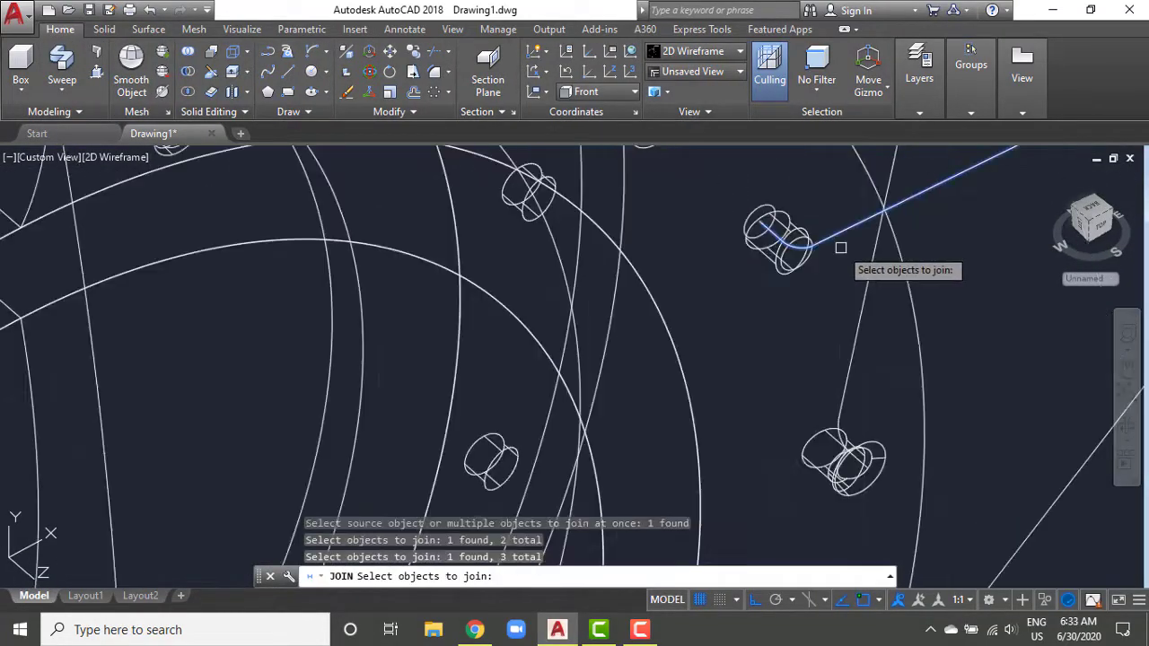
click(385, 257)
click(346, 339)
key(Return)
scroll(346, 340, down, 3)
Step: Pick the spoke-end circle as a sweep profile and delete a leftover object
click(62, 63)
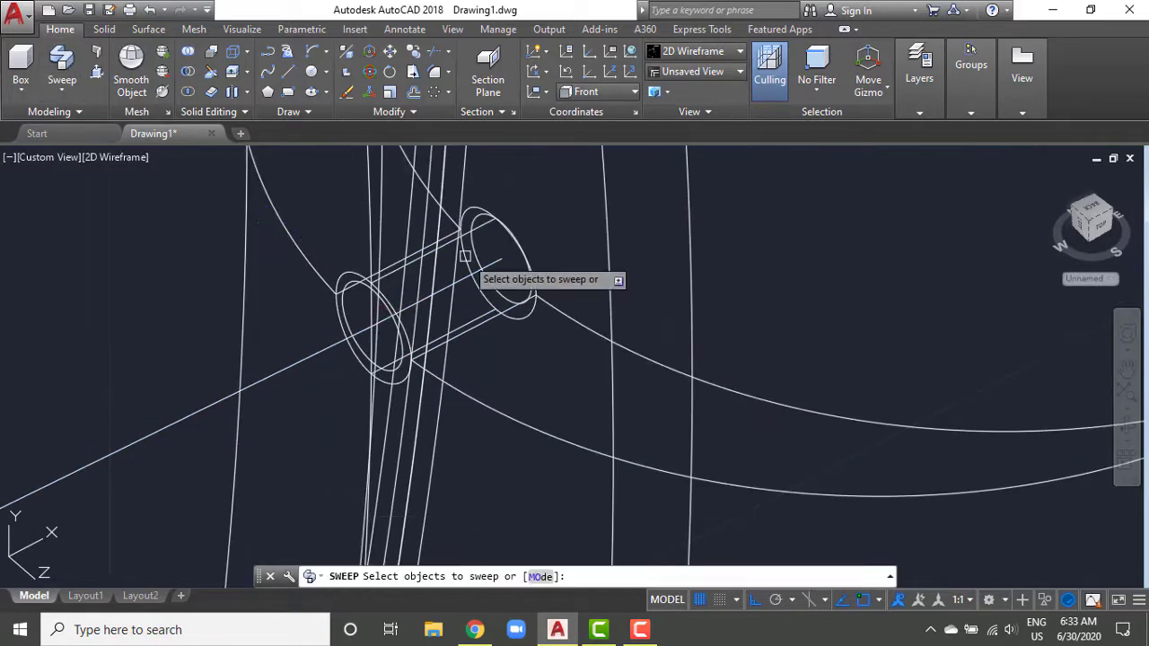
click(496, 265)
key(Return)
click(496, 266)
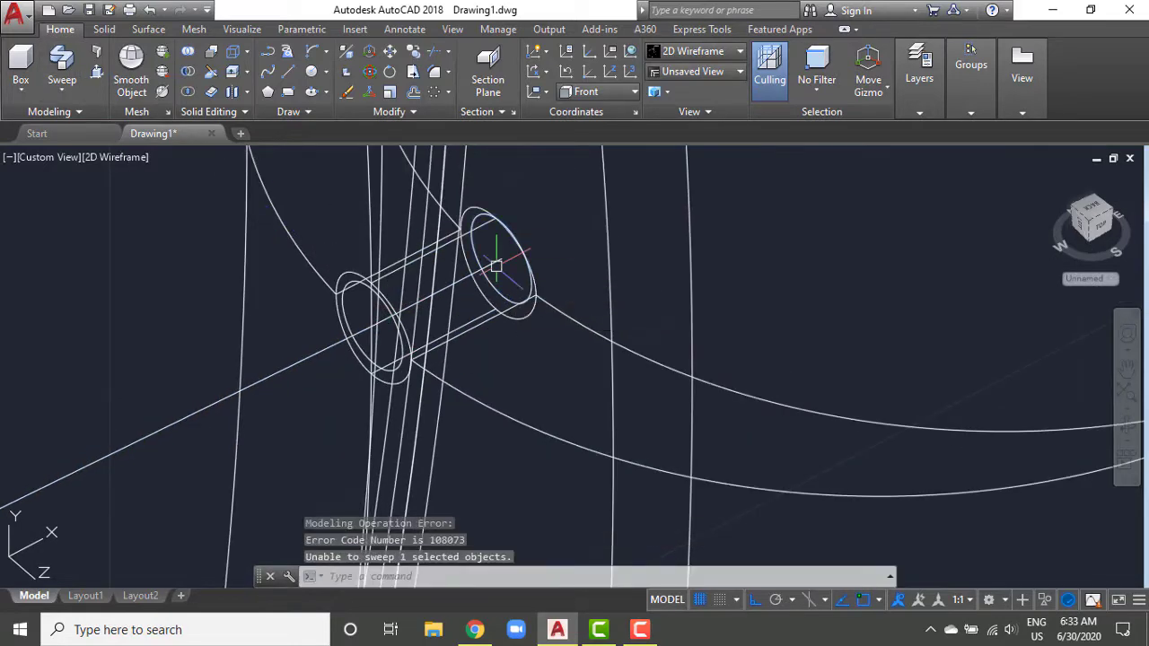
click(313, 347)
key(Return)
click(314, 346)
scroll(482, 372, up, 3)
scroll(599, 293, up, 2)
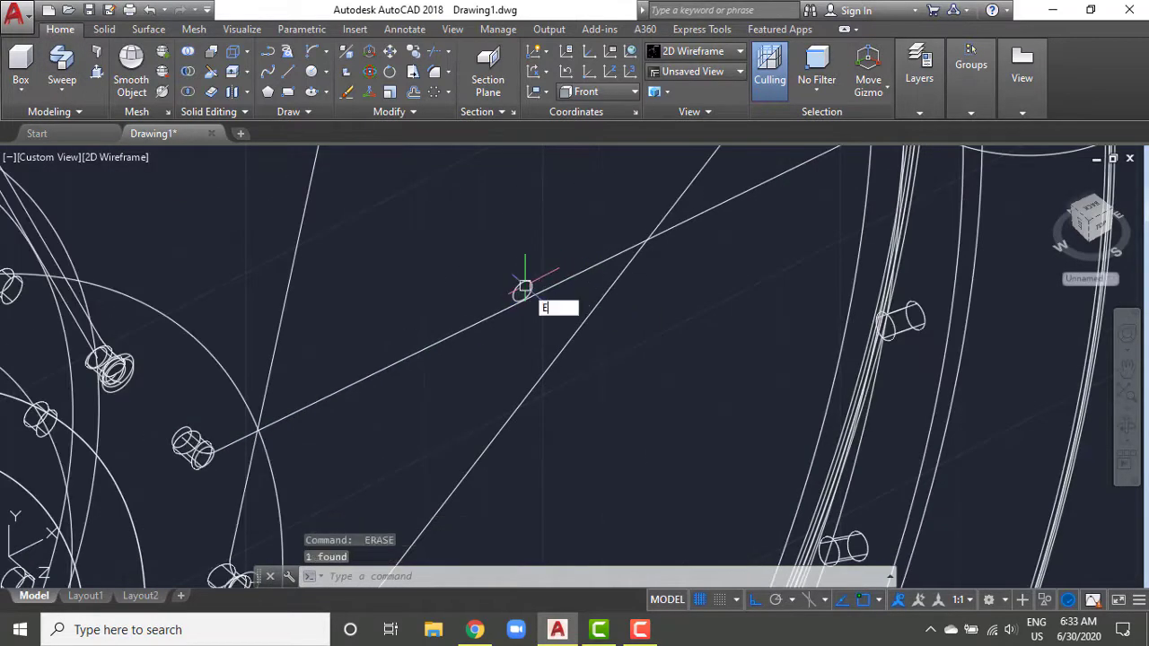
Step: Sweep the spoke profile along the joined spoke line to form a solid spoke
click(62, 63)
scroll(55, 300, up, 3)
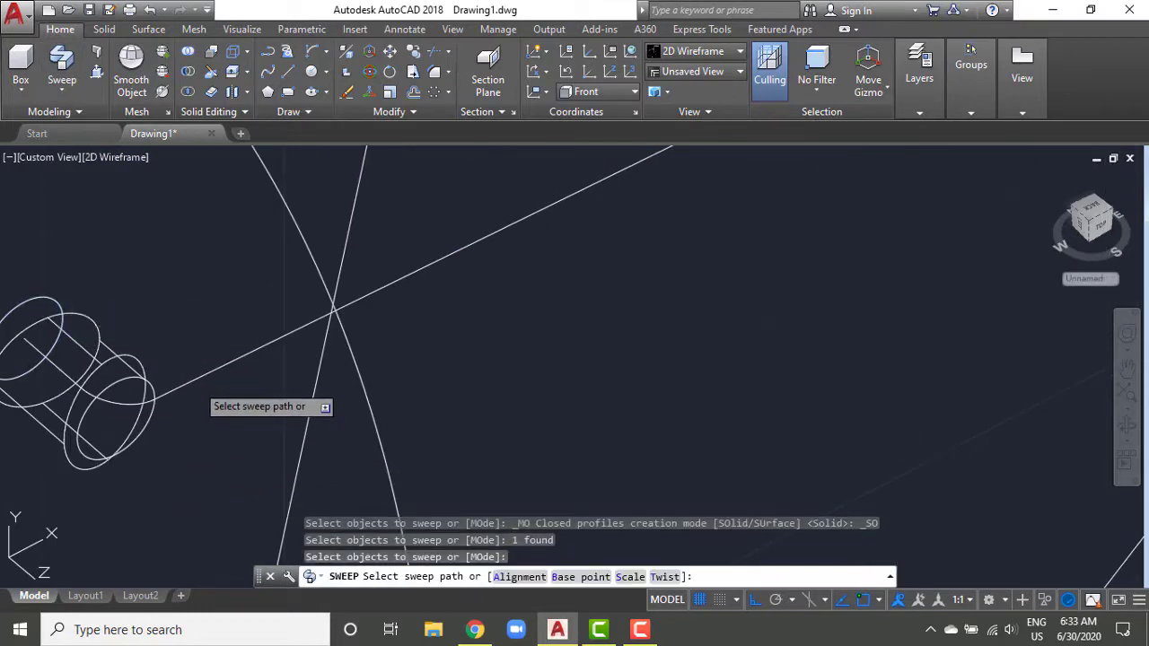
scroll(197, 391, down, 3)
scroll(297, 341, down, 2)
click(368, 296)
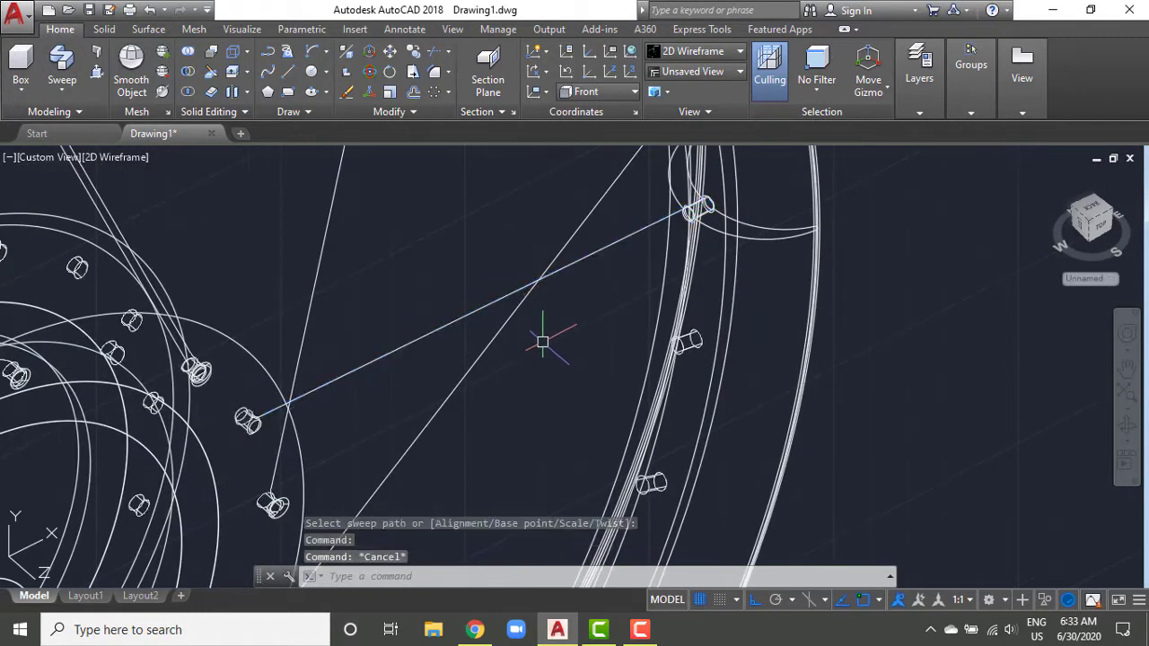
scroll(269, 413, up, 5)
scroll(341, 359, up, 2)
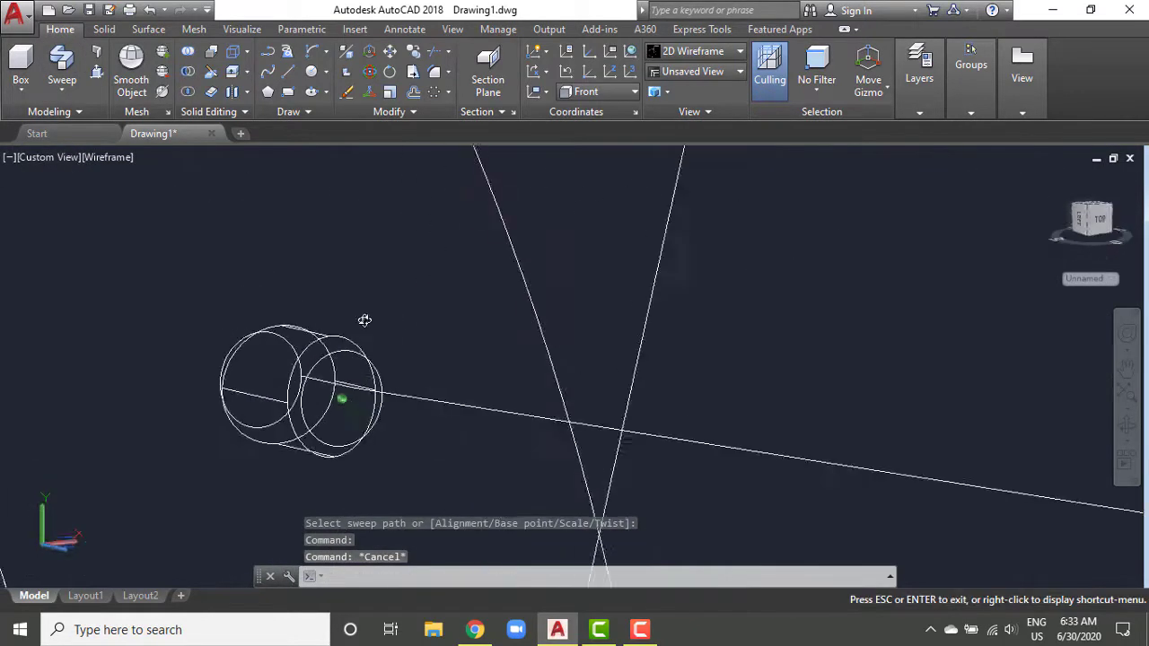
Step: Switch the visual style to Realistic
click(115, 158)
click(157, 232)
scroll(467, 341, down, 3)
scroll(598, 351, down, 3)
Step: From the Front view, polar-array the solid spoke around the hub centre: 6 items, 360°
scroll(598, 351, down, 2)
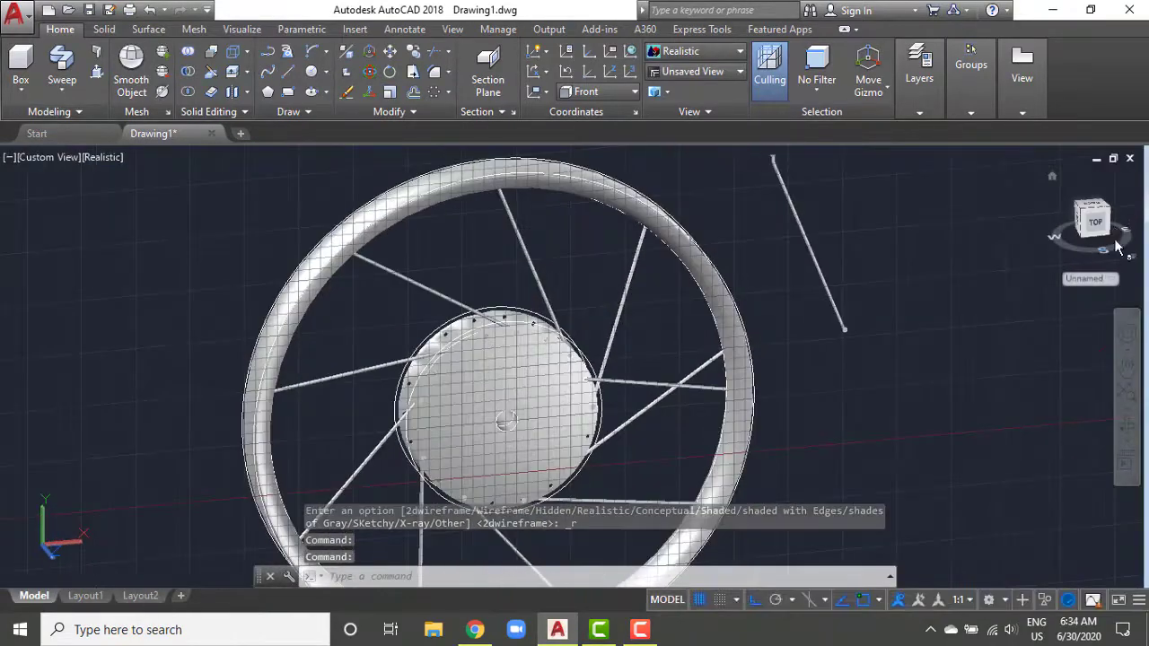
click(1095, 232)
click(389, 91)
click(589, 392)
key(Return)
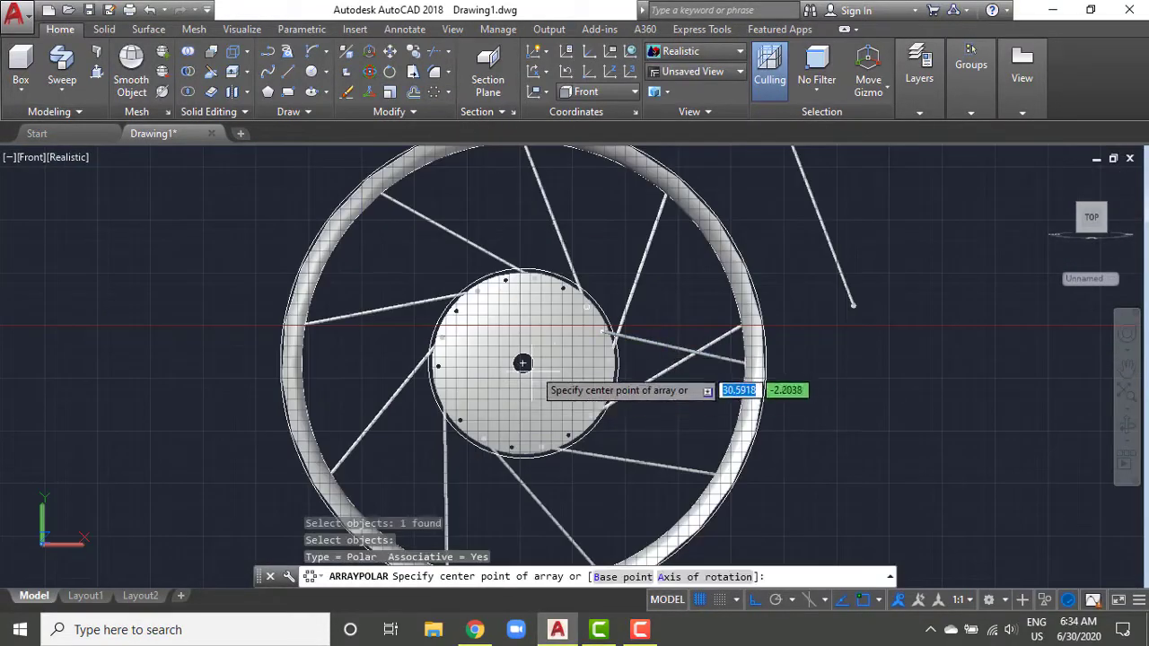
key(Escape)
key(Return)
scroll(549, 366, up, 6)
click(538, 344)
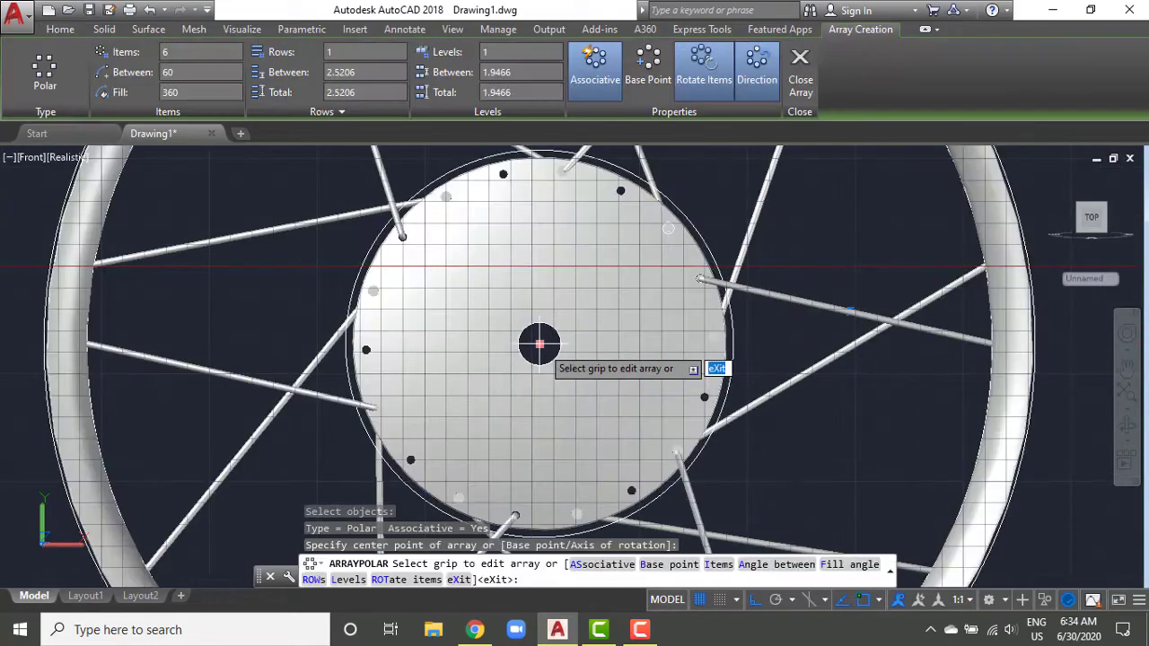
scroll(726, 278, down, 5)
key(Return)
Step: Orbit around the hub to inspect the new spokes from both sides
shift+middle_drag(725, 278, 543, 283)
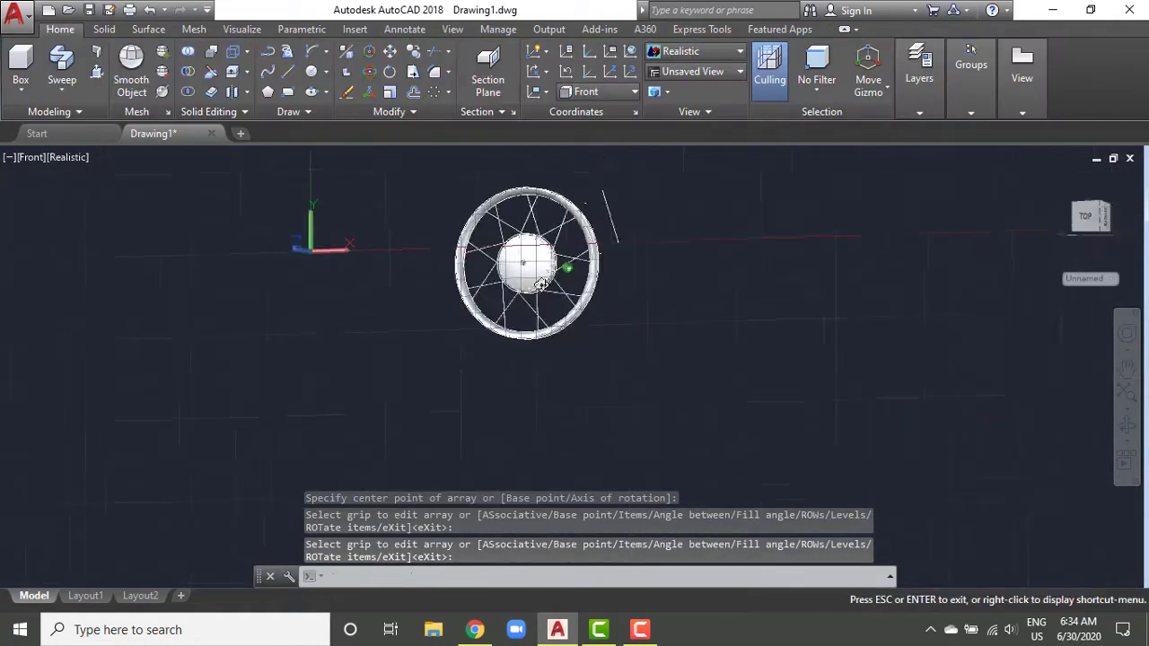
scroll(668, 348, up, 6)
mouse_move(718, 341)
shift+middle_down()
mouse_move(555, 370)
mouse_move(475, 243)
mouse_move(598, 256)
shift+middle_up()
scroll(598, 257, up, 2)
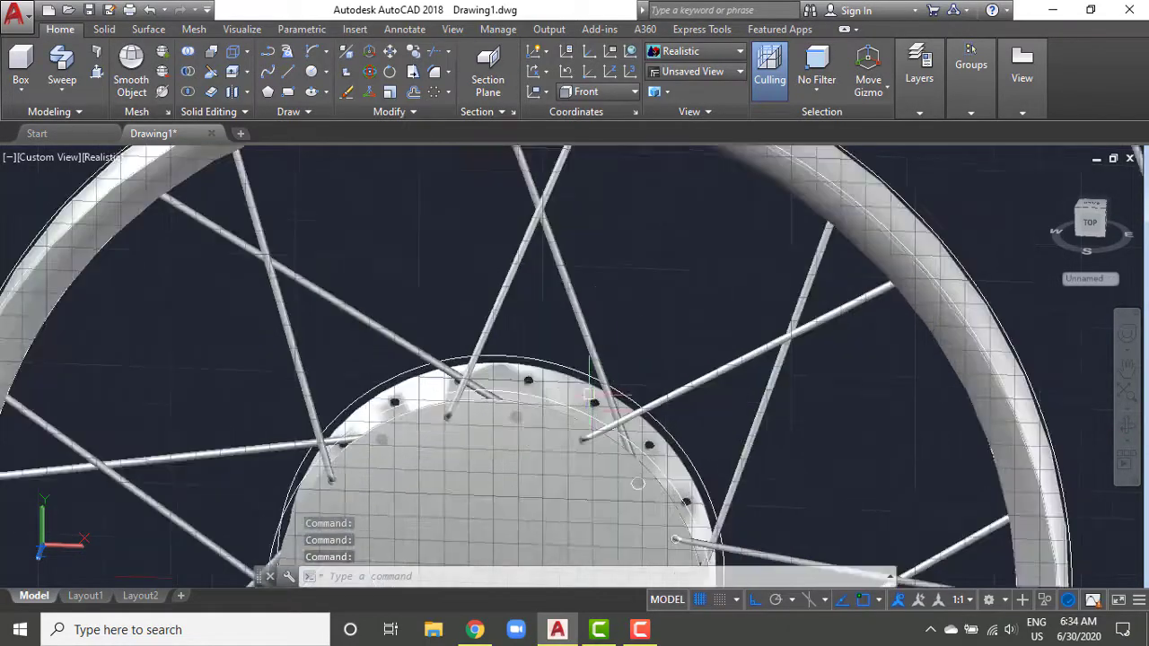
scroll(662, 378, down, 2)
mouse_move(662, 377)
shift+middle_down()
mouse_move(724, 398)
mouse_move(744, 389)
shift+middle_up()
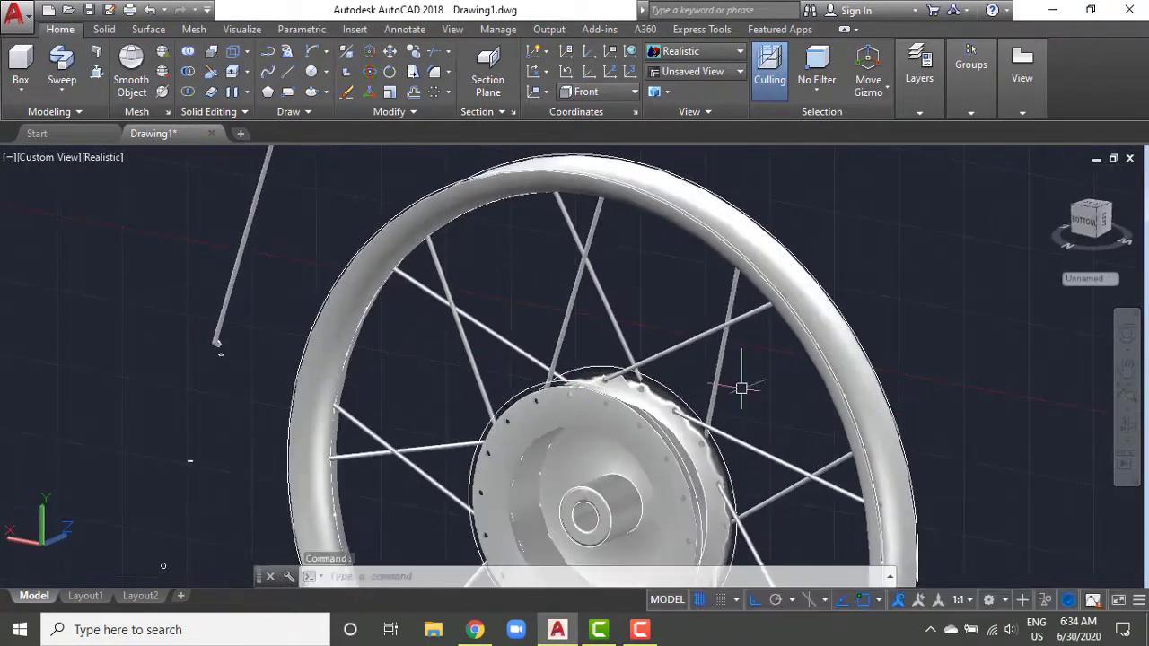
scroll(628, 297, up, 4)
shift+middle_drag(629, 297, 655, 301)
scroll(655, 301, down, 3)
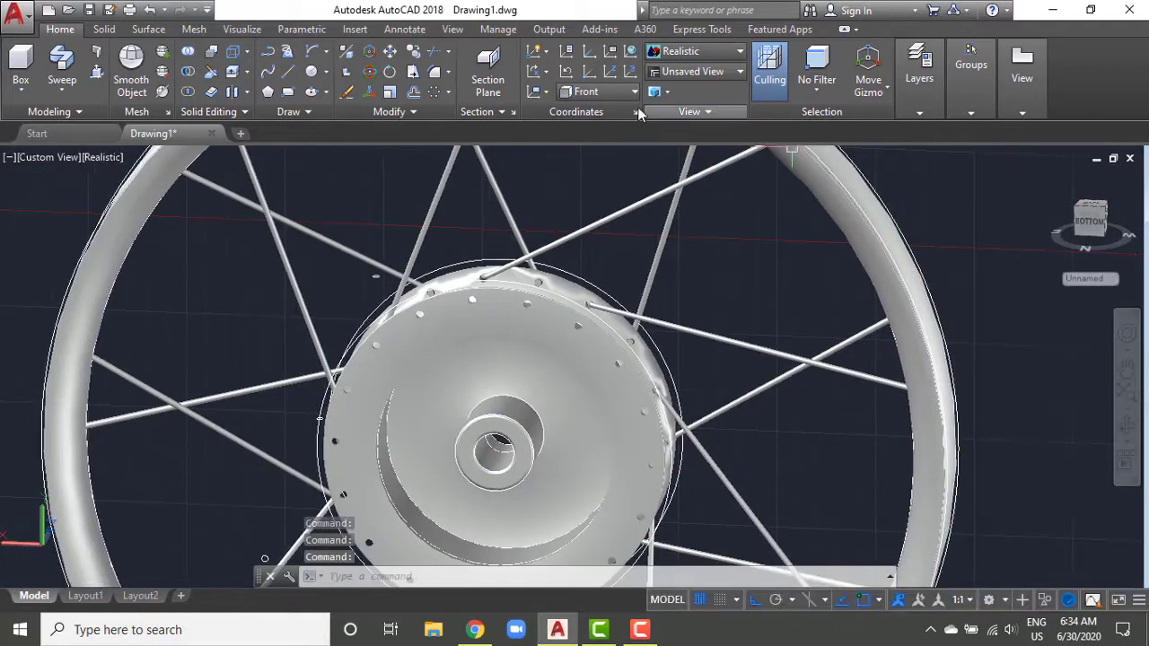
Step: Reset the coordinate system to World and orbit close to the hub holes
click(1091, 223)
scroll(600, 321, up, 3)
scroll(544, 333, down, 3)
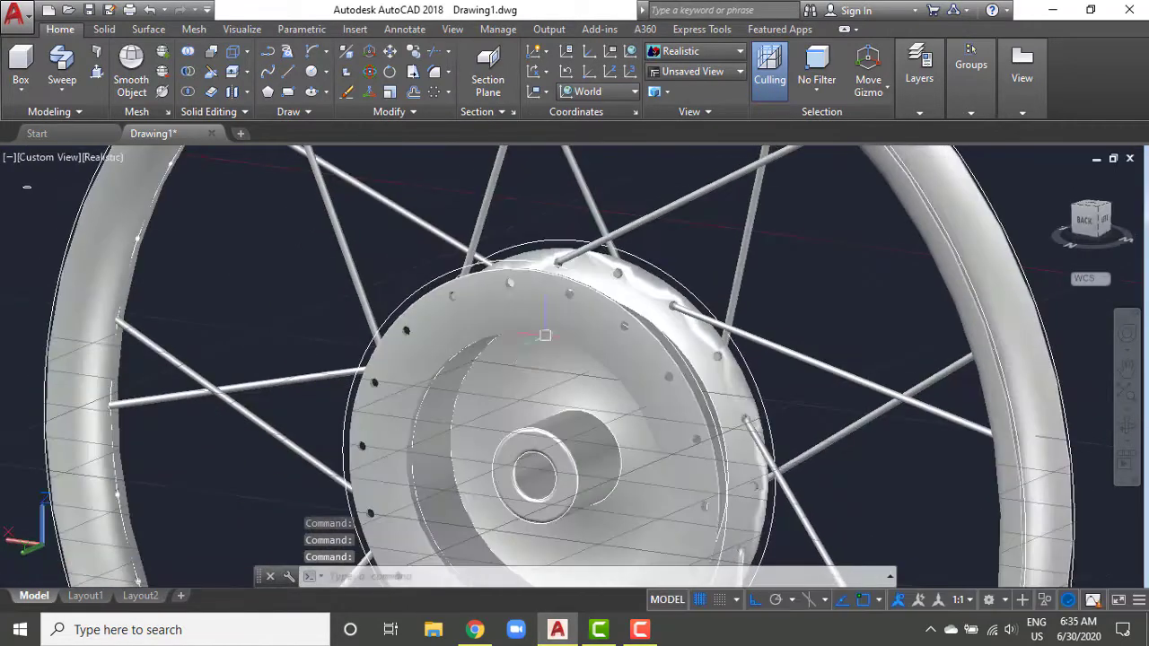
shift+middle_drag(544, 333, 533, 381)
scroll(533, 381, up, 2)
scroll(574, 395, down, 1)
scroll(565, 392, up, 1)
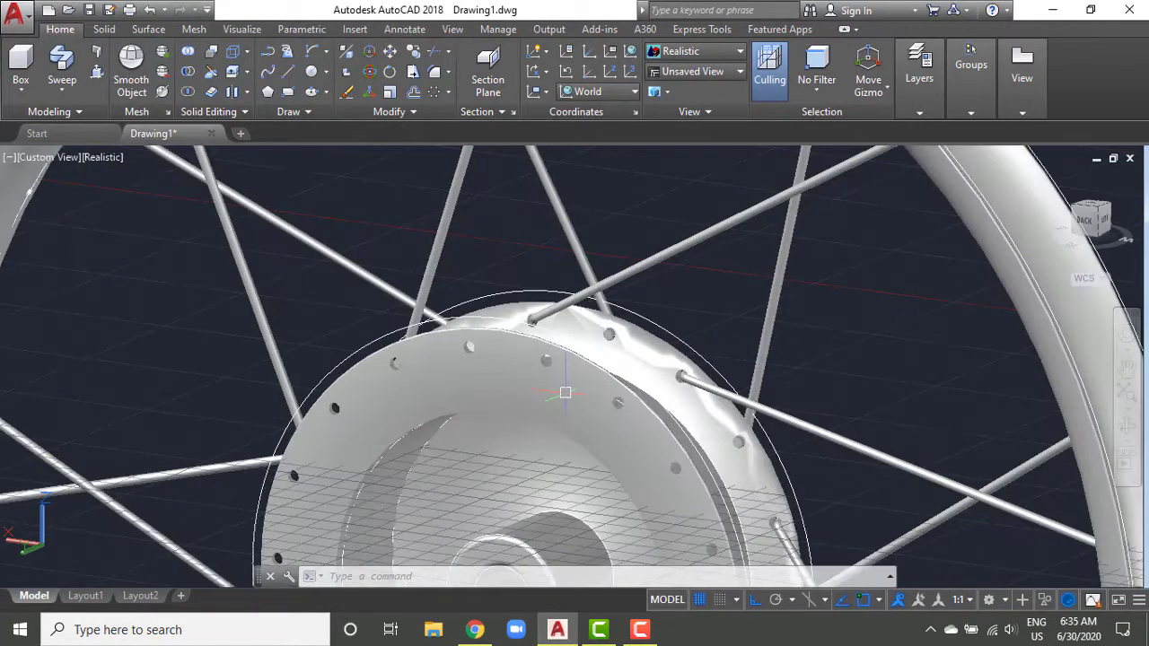
scroll(538, 359, up, 1)
text(c)
key(Return)
Step: Switch to the Back view, align the UCS to the back plane, and use 2D Wireframe
click(1091, 220)
scroll(633, 291, up, 3)
scroll(633, 290, up, 2)
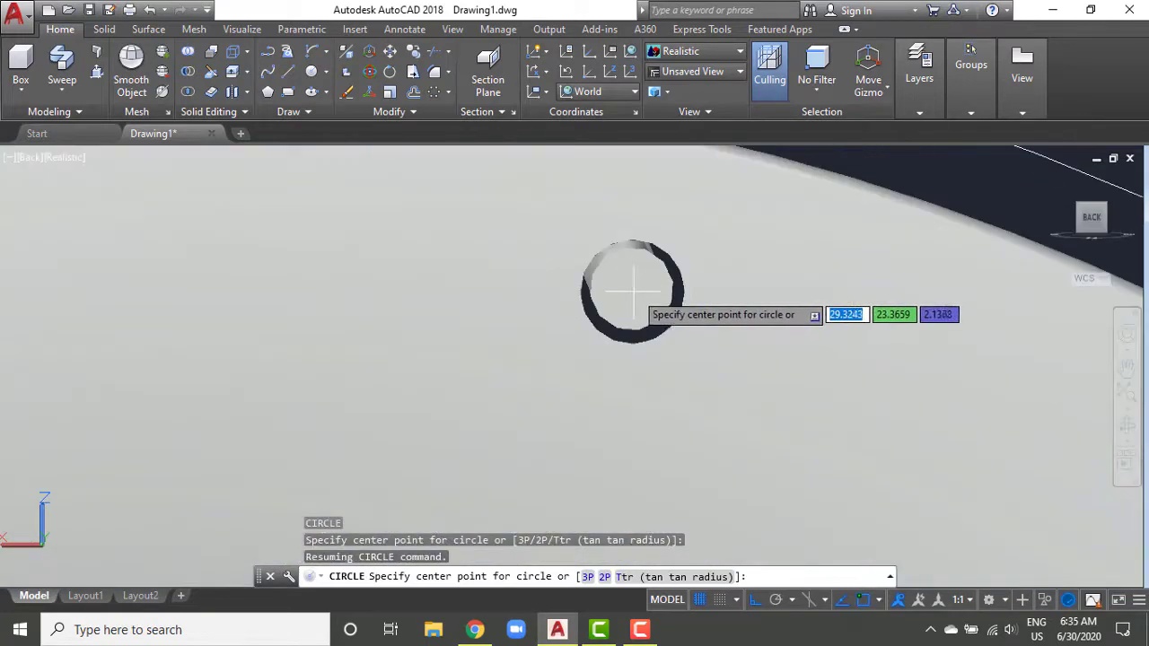
click(587, 226)
text(c)
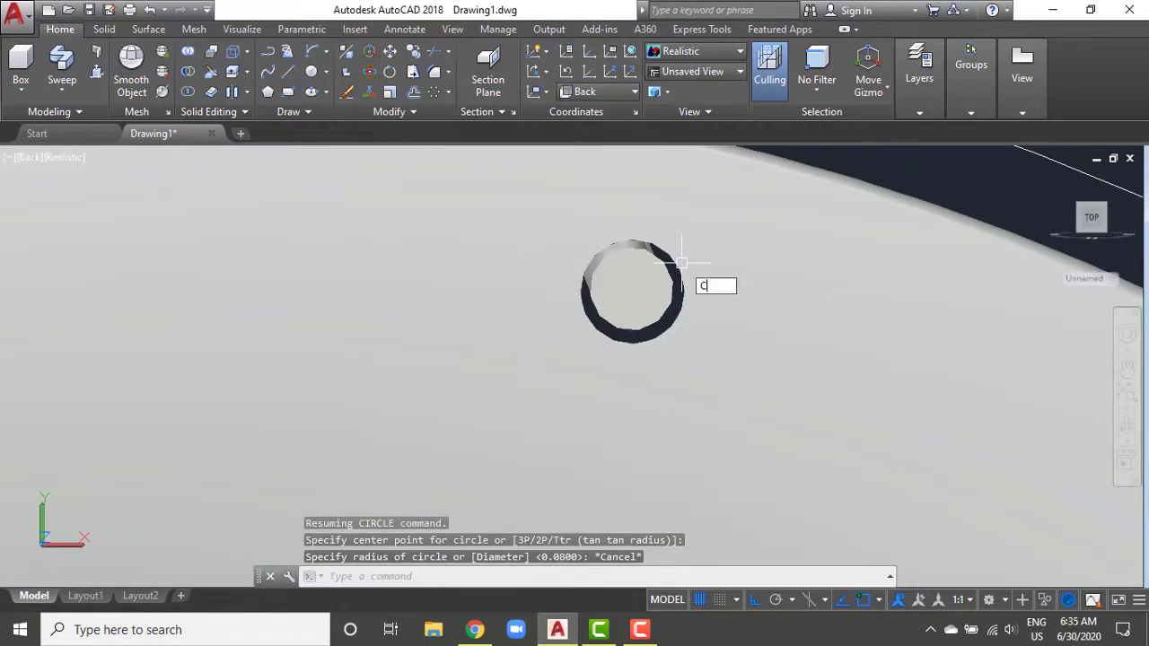
key(Return)
key(Return)
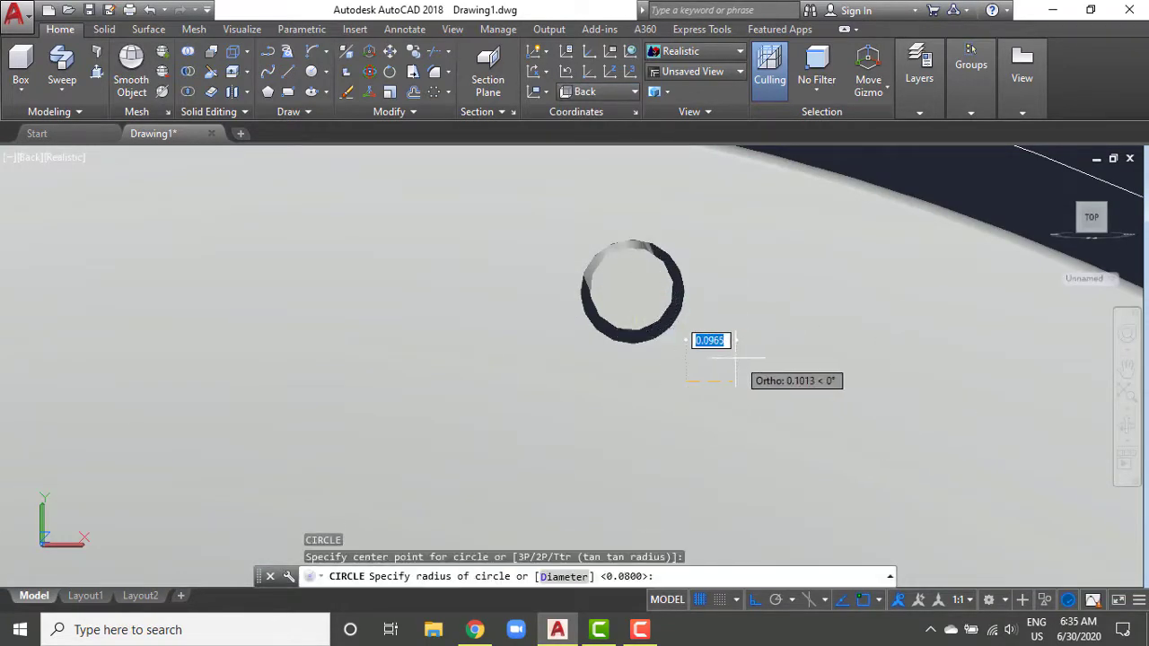
click(110, 199)
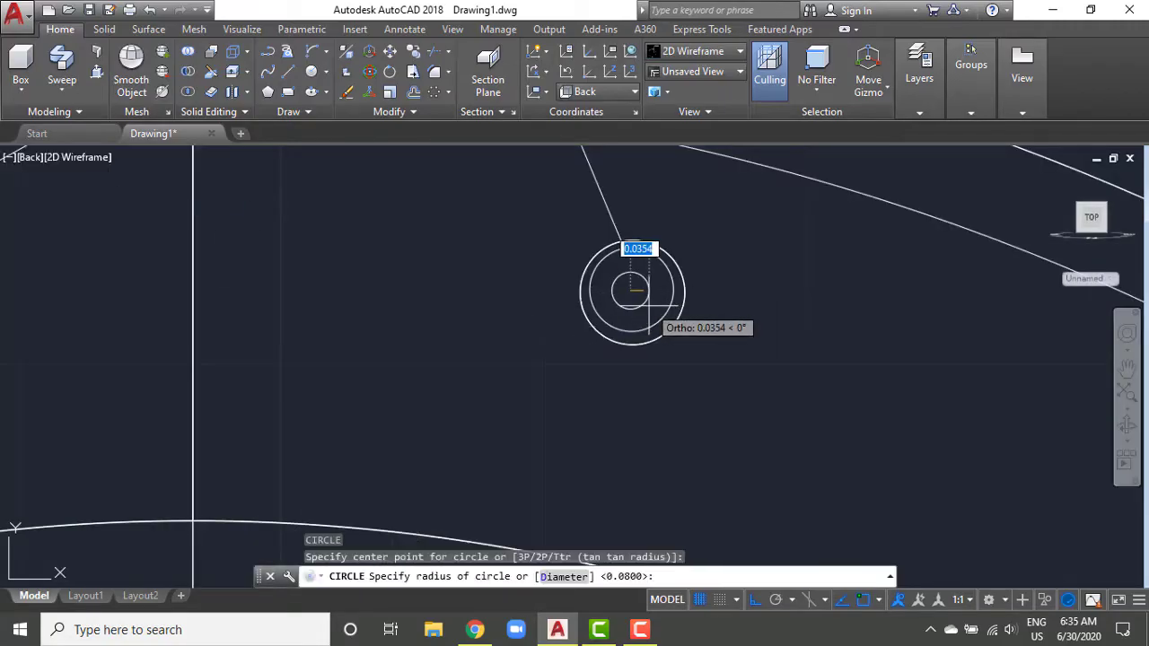
key(Escape)
Step: Orbit out to see the whole wheel at a new angle
mouse_move(649, 302)
shift+middle_down()
mouse_move(679, 318)
mouse_move(638, 331)
shift+middle_up()
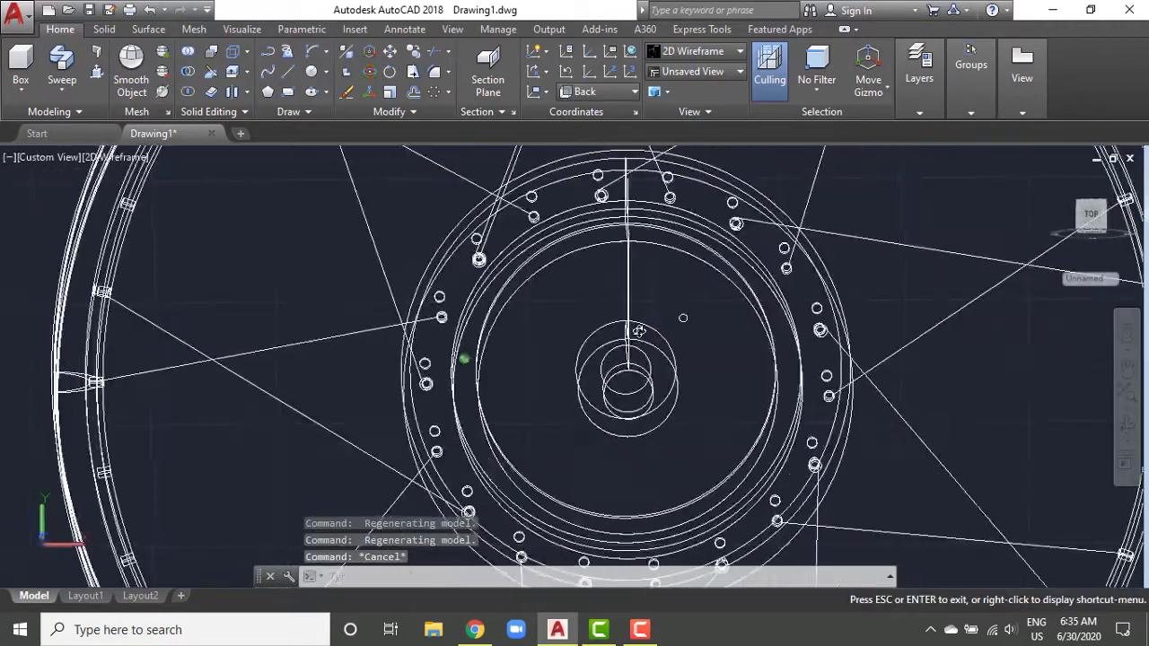
scroll(493, 308, up, 4)
scroll(757, 358, up, 4)
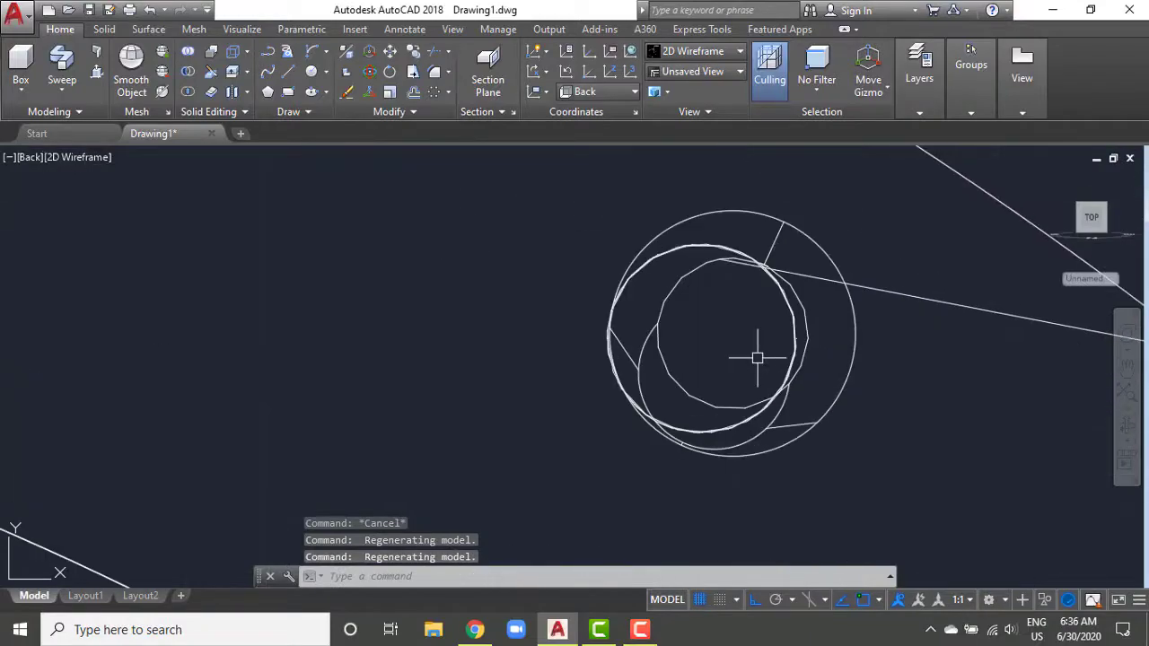
scroll(757, 357, down, 5)
shift+middle_drag(757, 357, 781, 359)
scroll(781, 359, down, 2)
click(781, 359)
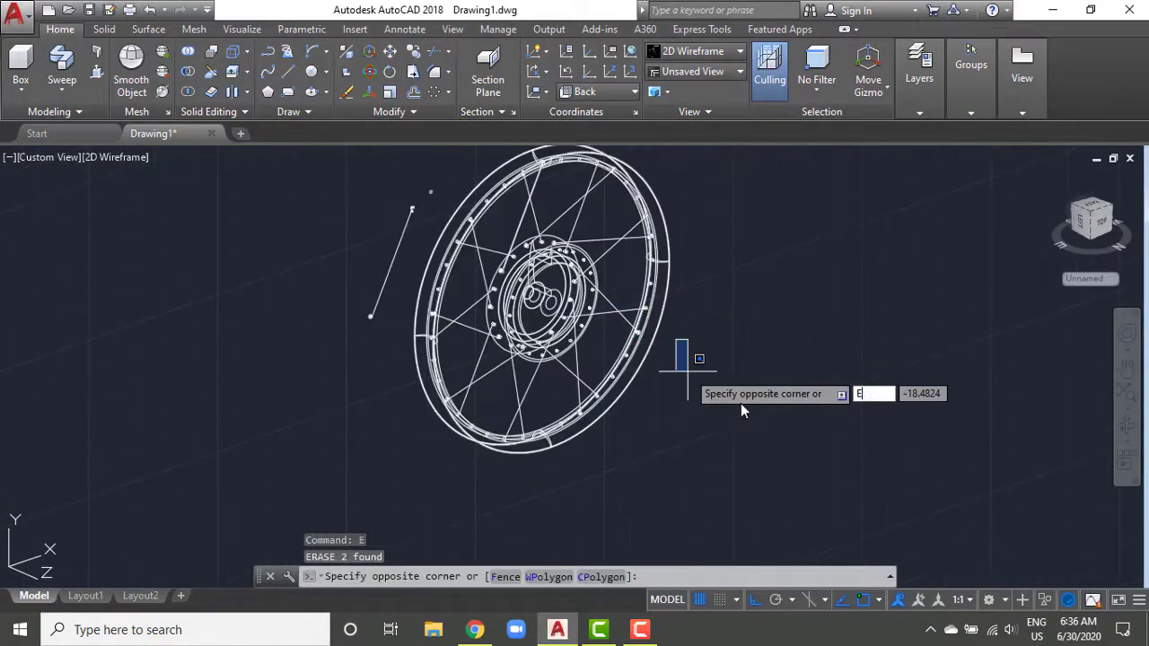
scroll(741, 385, up, 5)
key(Escape)
Step: Draw a circle centred on a spoke hole with the default radius, then erase the selected object
text(c)
key(Return)
click(585, 320)
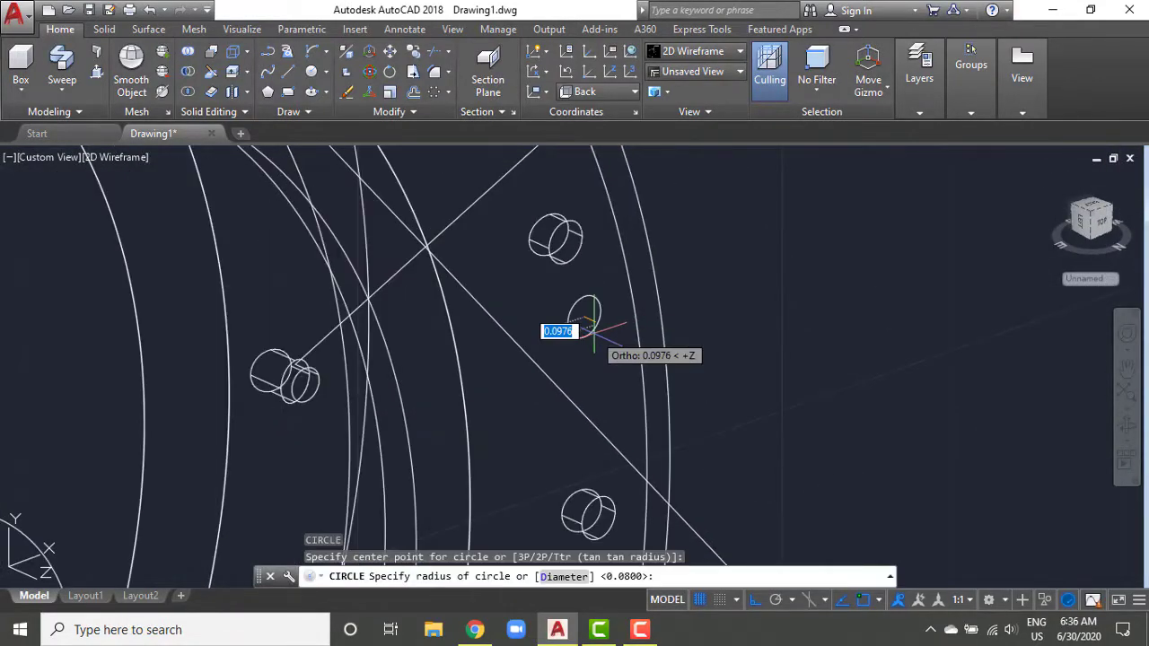
text(.08)
key(Return)
scroll(617, 344, down, 3)
scroll(585, 315, down, 3)
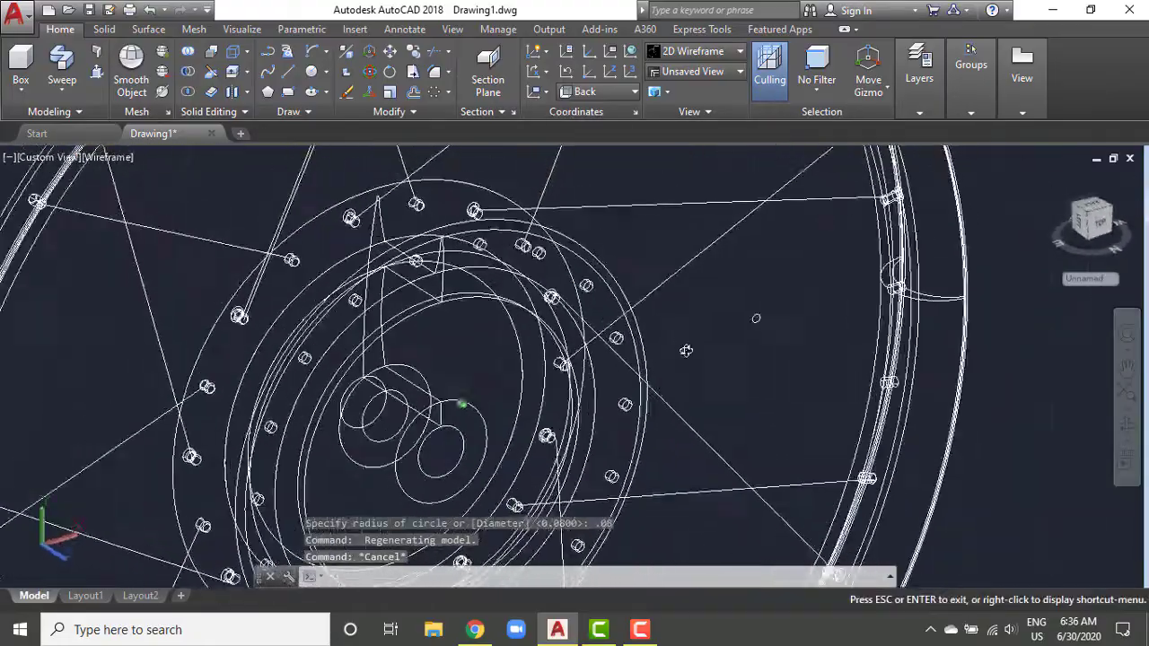
text(e)
key(Return)
Step: Orbit the wheel slightly and begin another circle with C
scroll(686, 342, down, 4)
shift+middle_drag(686, 341, 584, 318)
scroll(584, 318, up, 4)
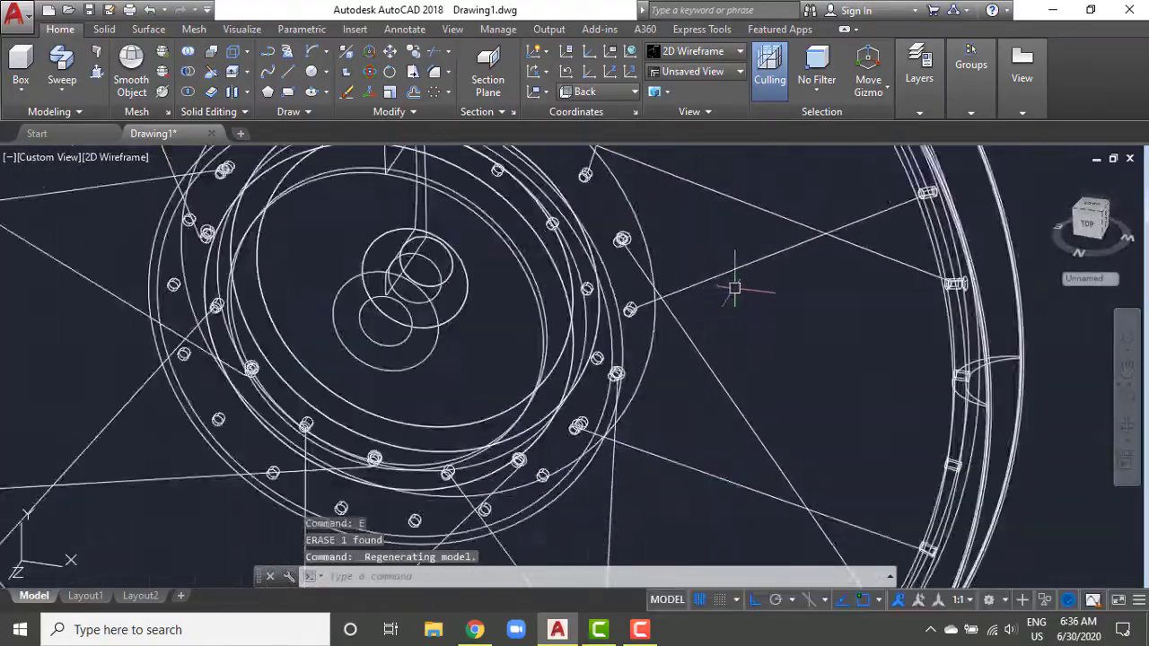
scroll(702, 316, up, 3)
scroll(702, 316, down, 5)
text(c)
key(Return)
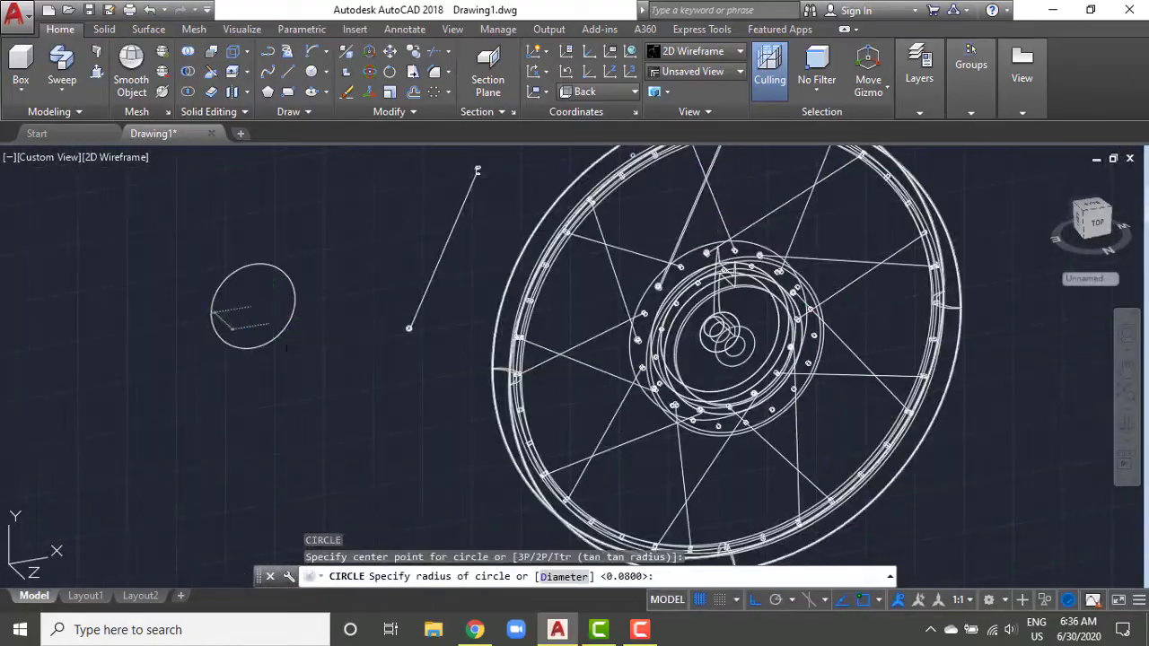
Step: Finish the small circle's radius and move the circle onto the wheel
key(Return)
scroll(221, 304, up, 6)
text(m)
key(Return)
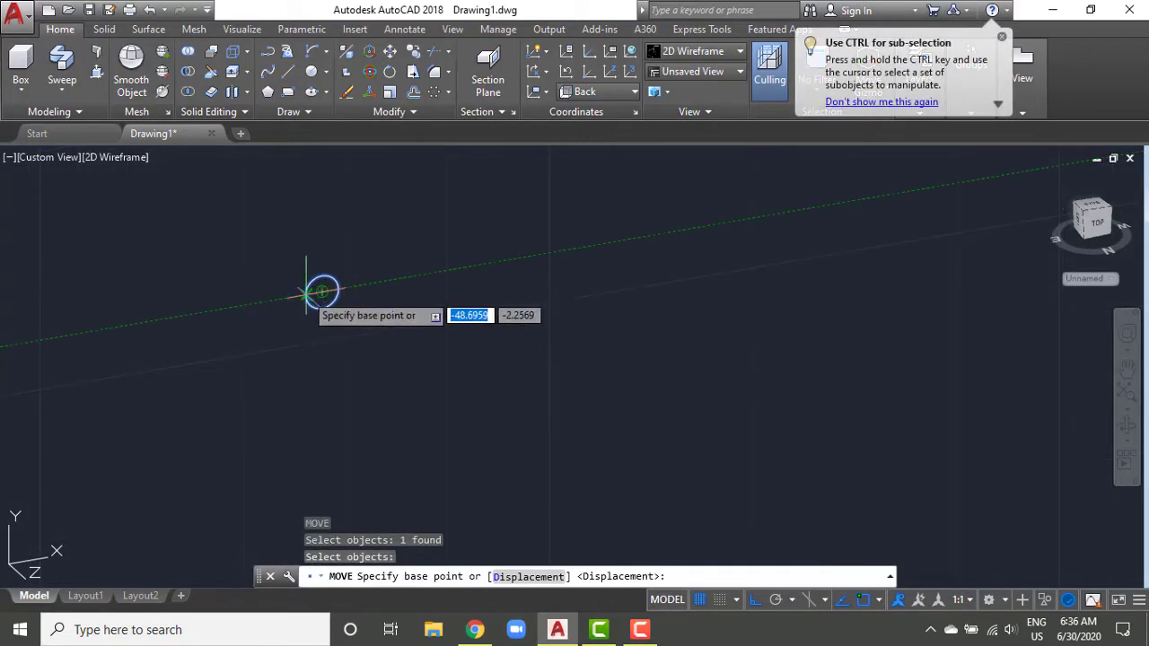
click(321, 290)
scroll(321, 291, down, 4)
scroll(641, 249, up, 3)
click(577, 180)
scroll(554, 395, down, 4)
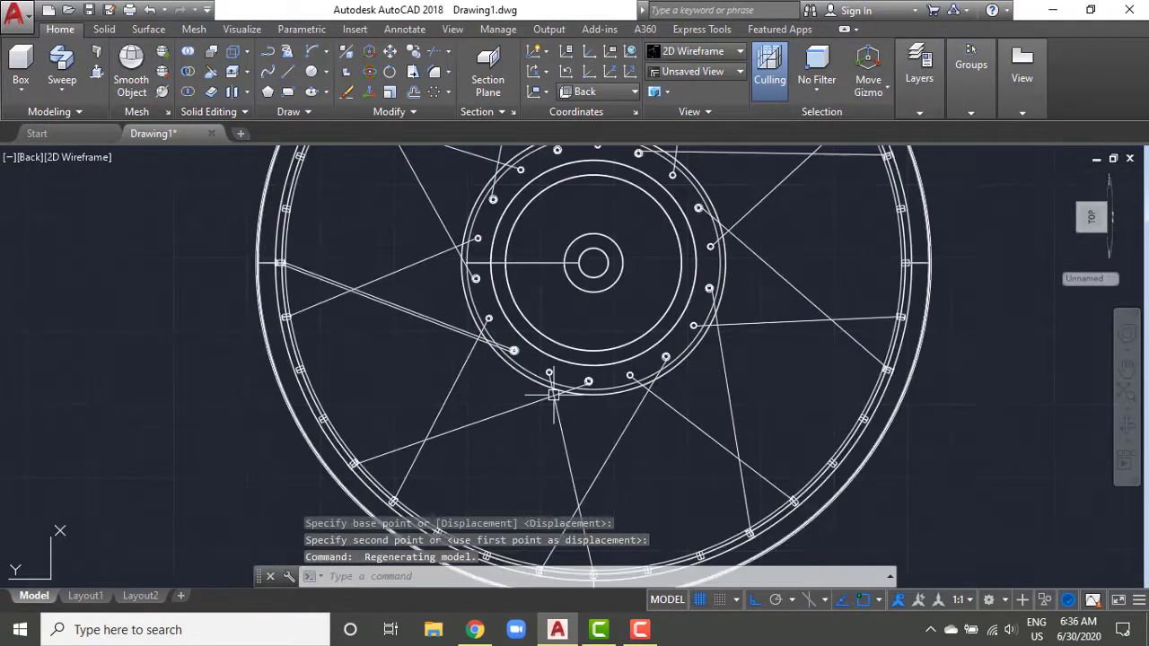
scroll(554, 395, up, 3)
scroll(623, 315, down, 2)
scroll(584, 262, up, 3)
click(579, 265)
key(Escape)
key(Escape)
Step: Reselect the circle for another move, abandon it, and orbit the wheel to a new angle
scroll(515, 233, up, 4)
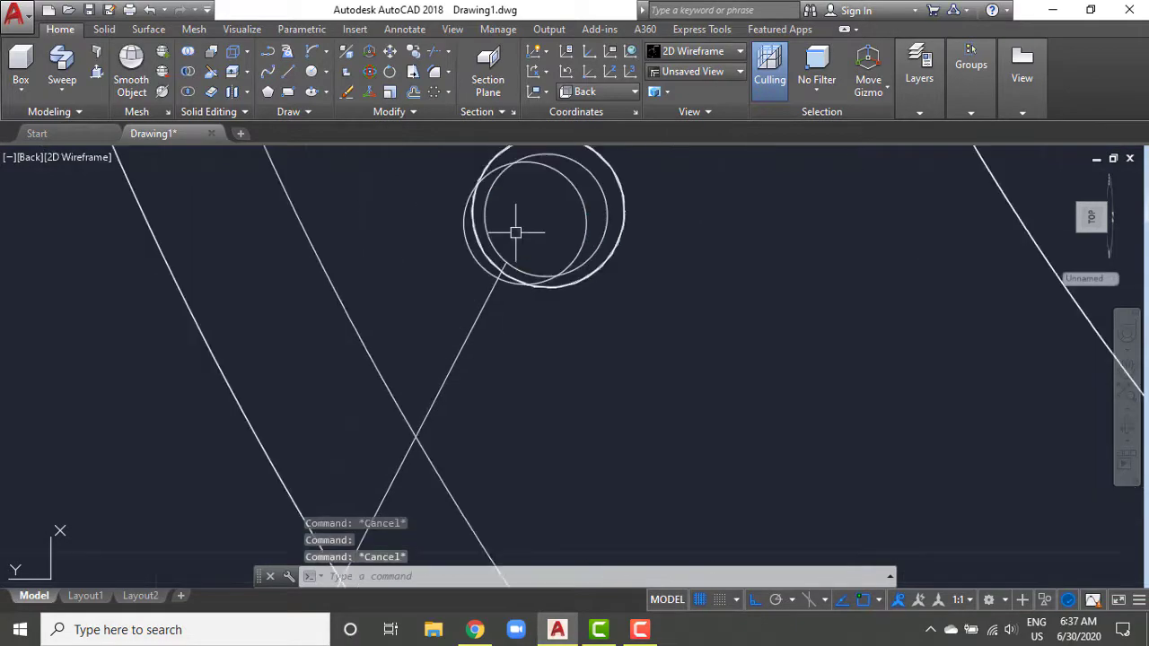
scroll(516, 232, up, 2)
text(m)
key(Return)
click(675, 359)
key(Return)
click(691, 412)
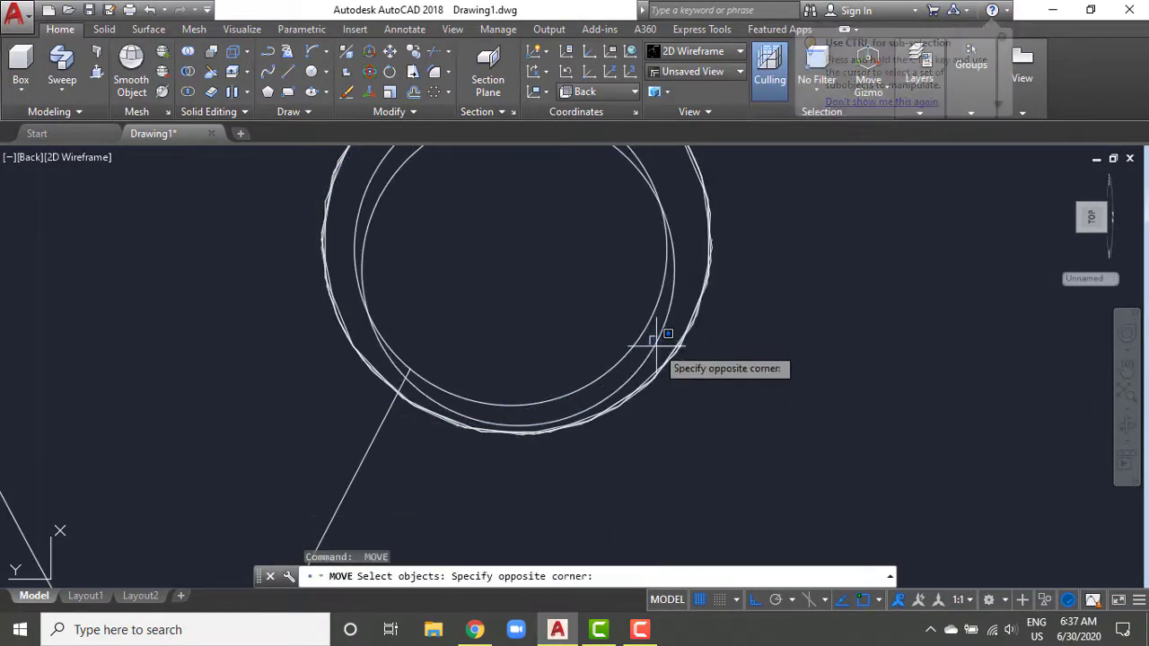
key(Escape)
mouse_move(759, 428)
shift+middle_down()
mouse_move(799, 407)
mouse_move(633, 386)
shift+middle_up()
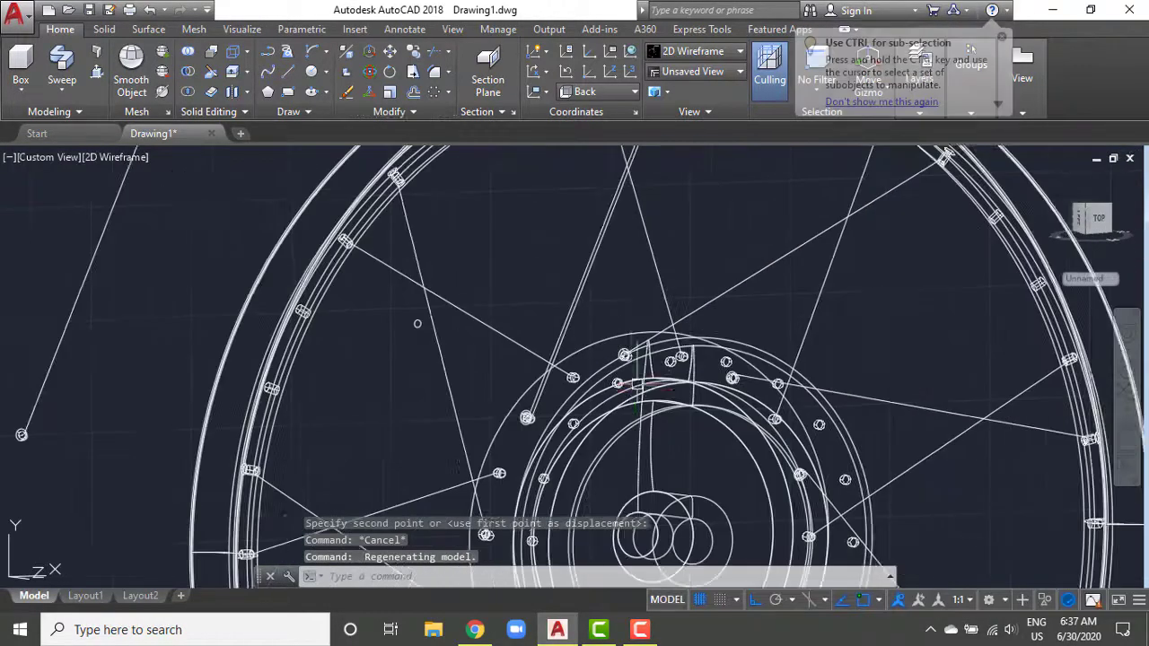
scroll(633, 386, up, 4)
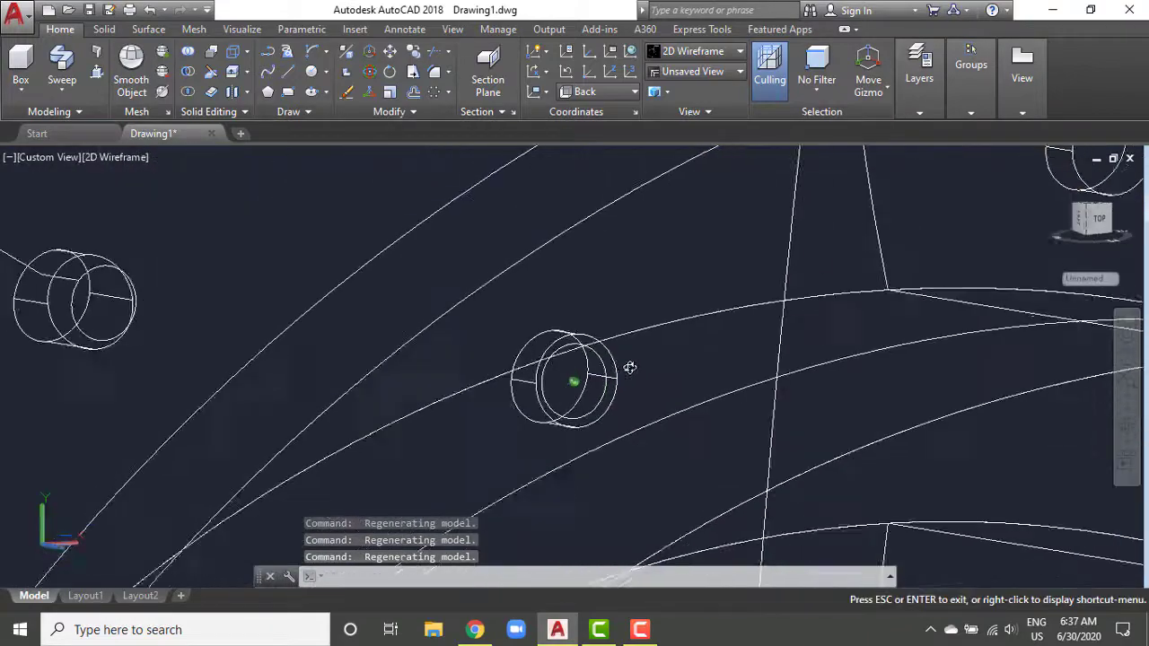
scroll(629, 368, down, 2)
scroll(628, 377, up, 4)
Step: Copy the spoke-end circle 0.2 units along the axis
text(co)
key(Return)
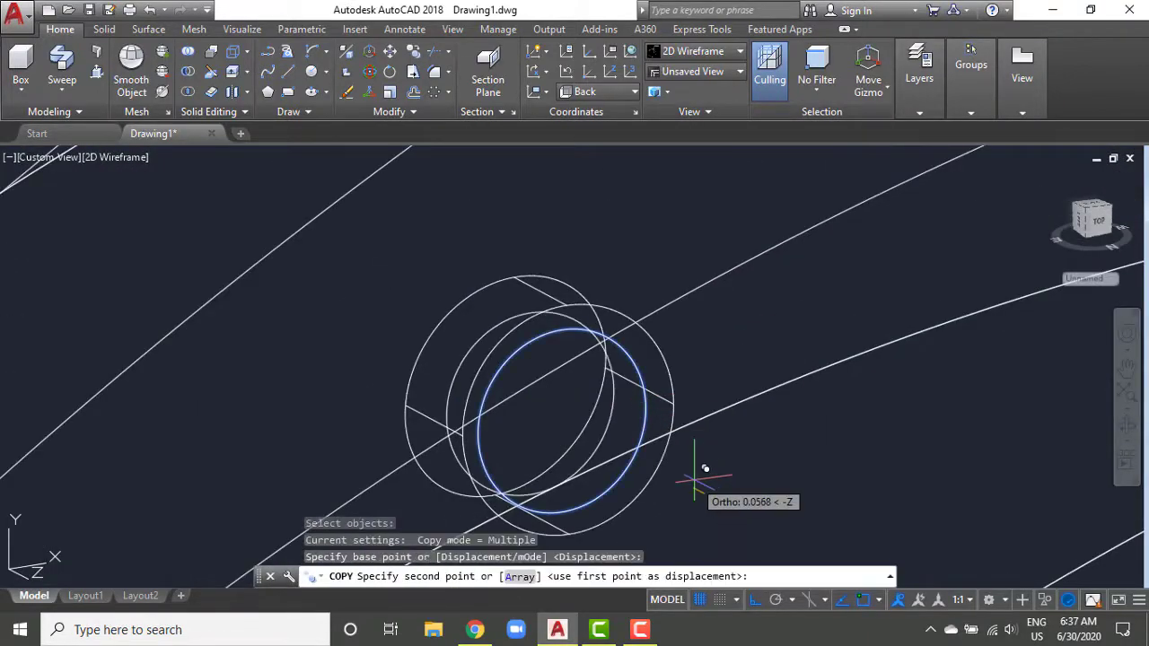
text(.2)
key(Return)
scroll(705, 468, down, 2)
scroll(705, 468, down, 4)
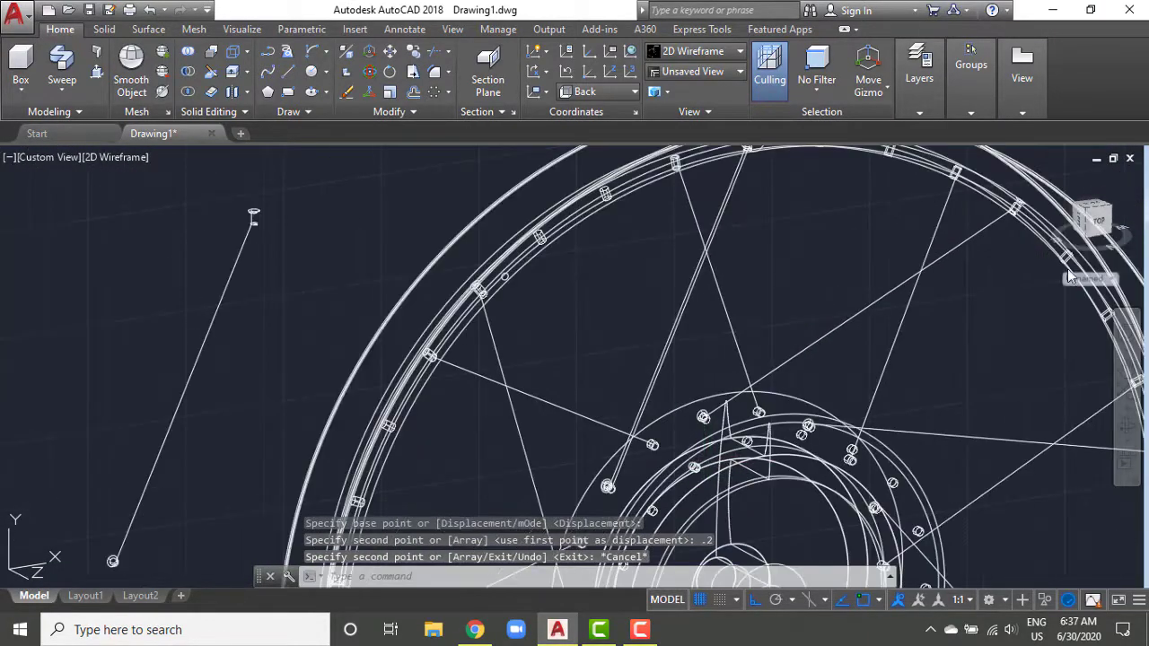
key(Escape)
scroll(700, 431, down, 1)
scroll(700, 431, down, 3)
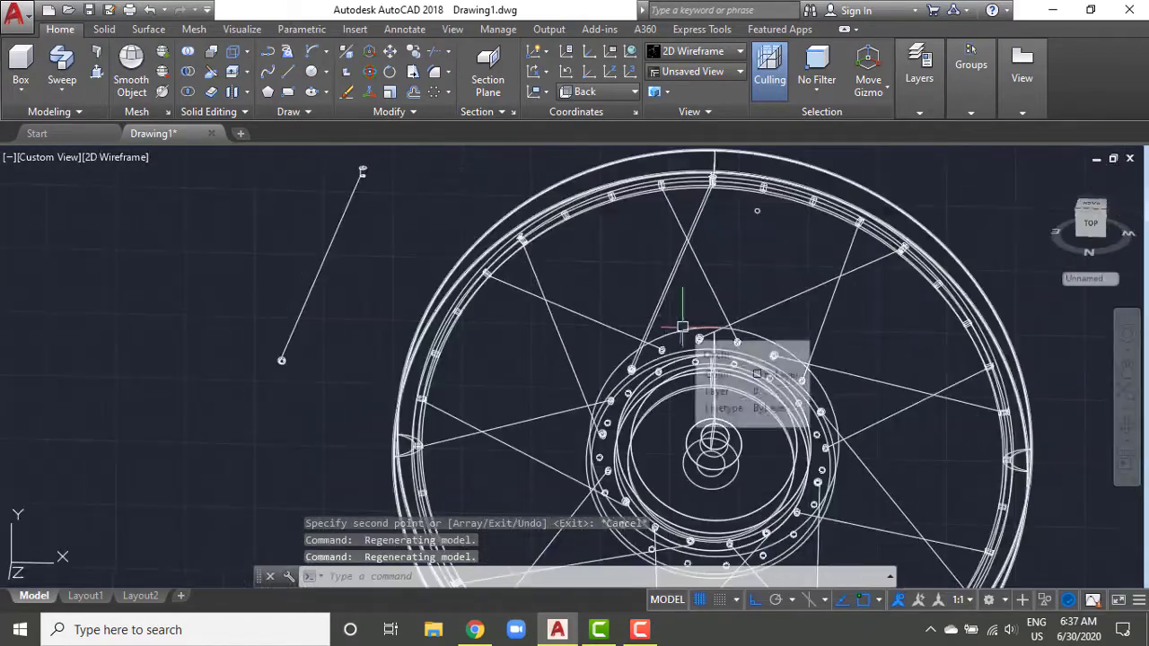
scroll(664, 385, up, 5)
scroll(652, 370, down, 5)
scroll(588, 352, up, 2)
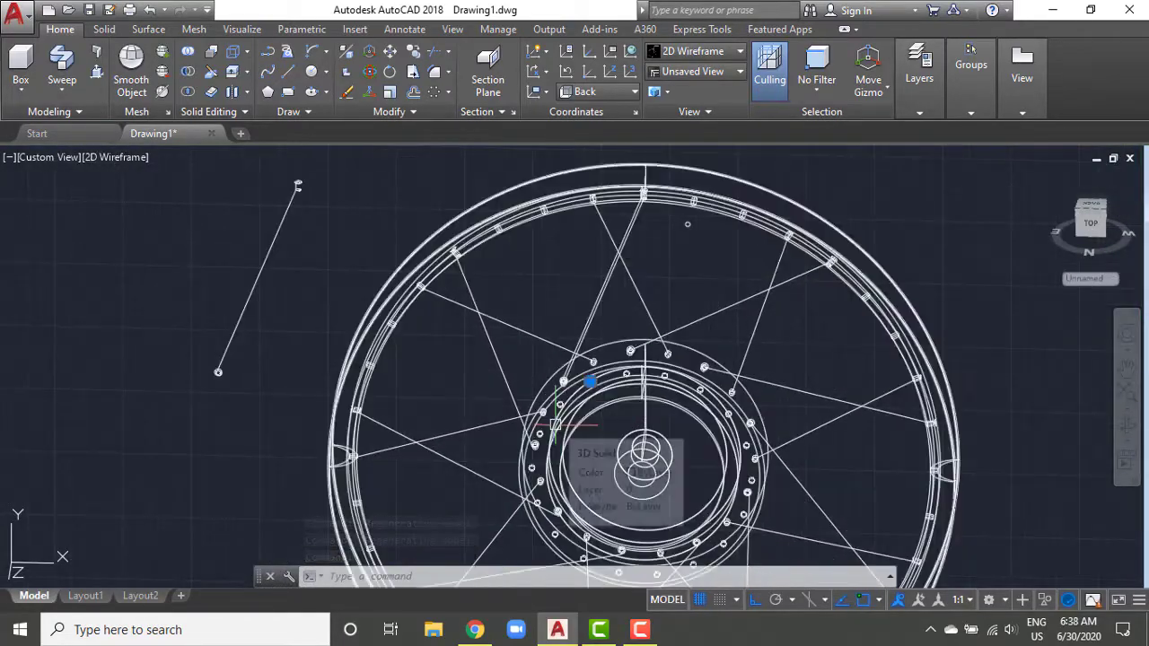
scroll(588, 352, up, 2)
Step: Turn the view toward the wheel's top and pan onto the spoke nipple to rotate it
click(1091, 225)
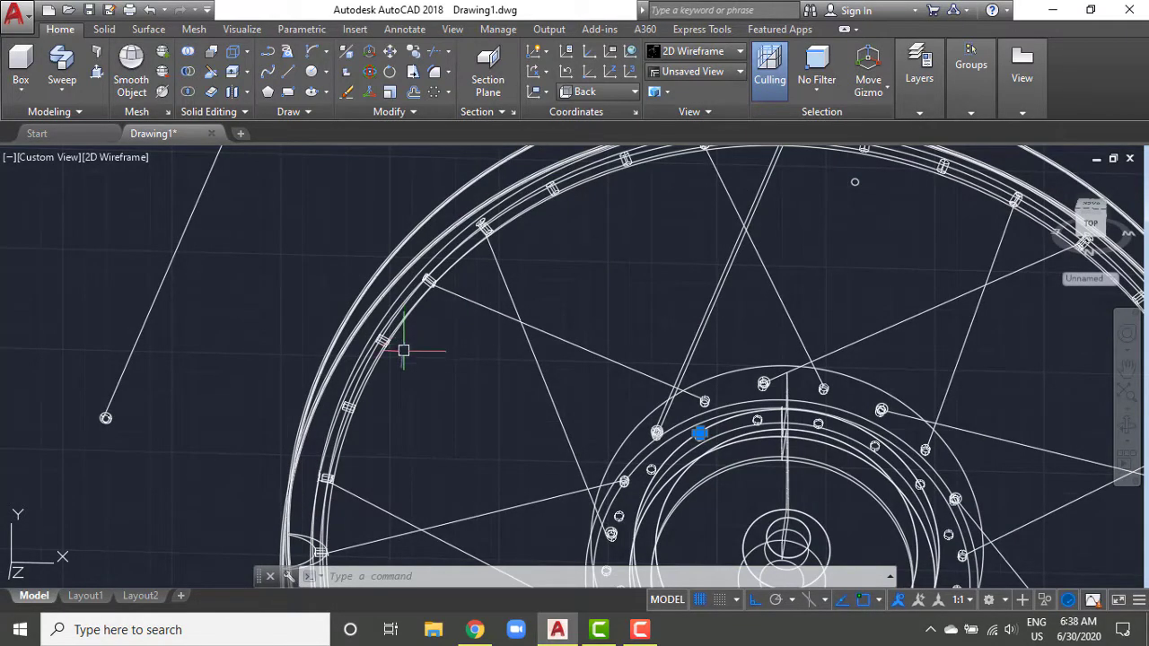
scroll(520, 377, up, 2)
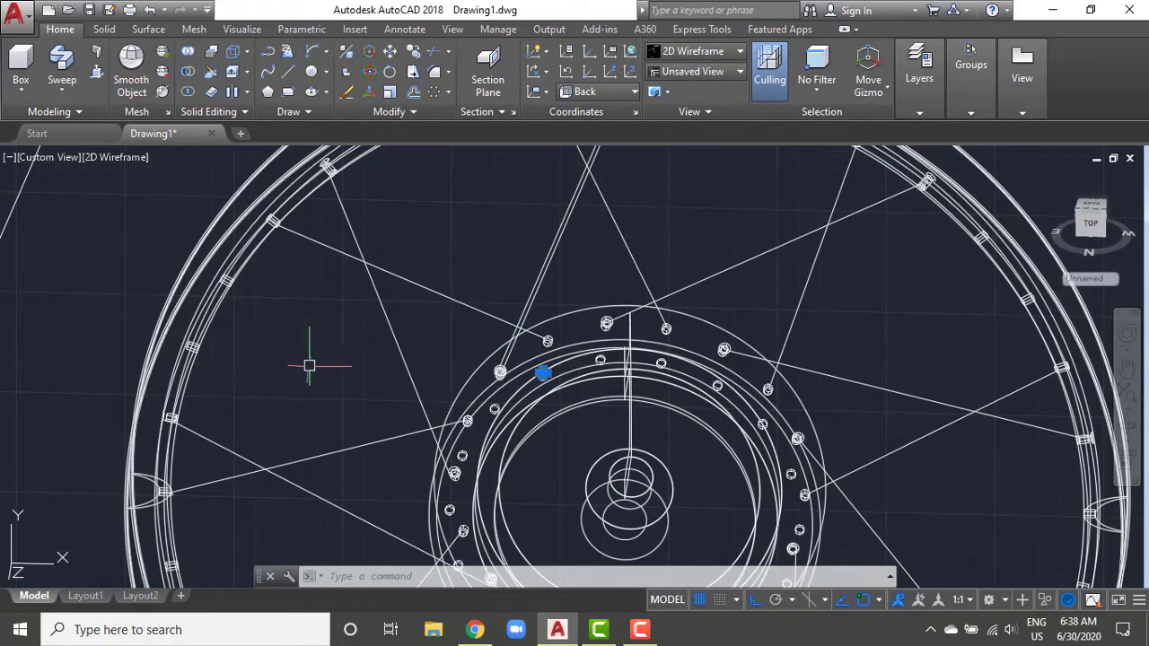
scroll(554, 398, down, 2)
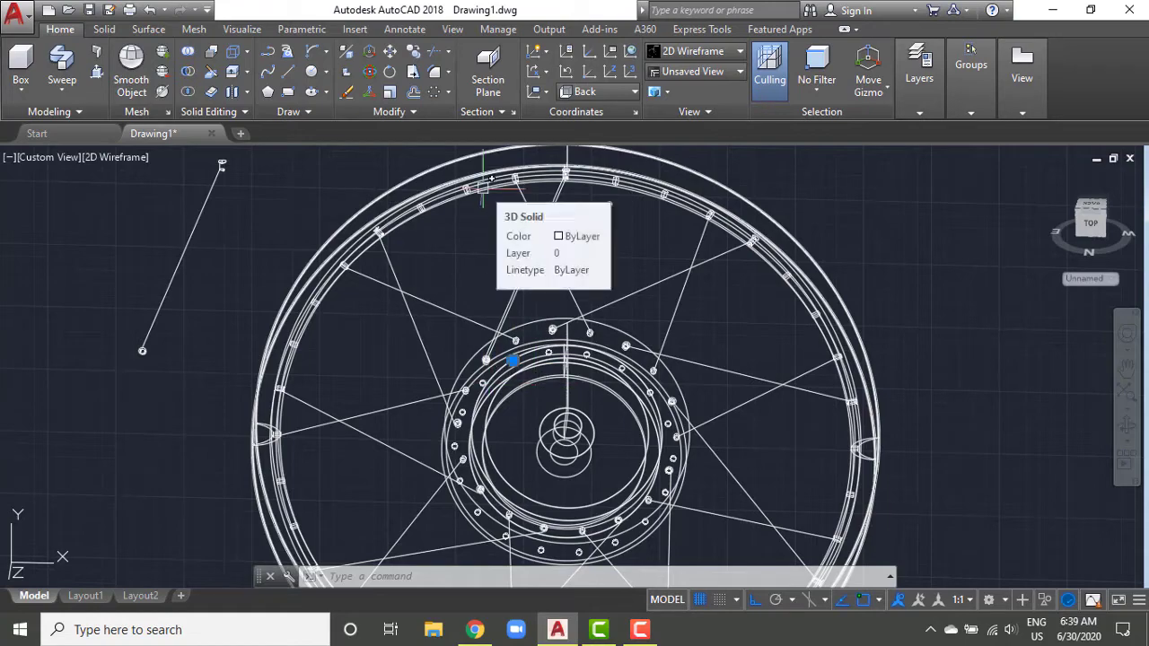
scroll(296, 344, up, 5)
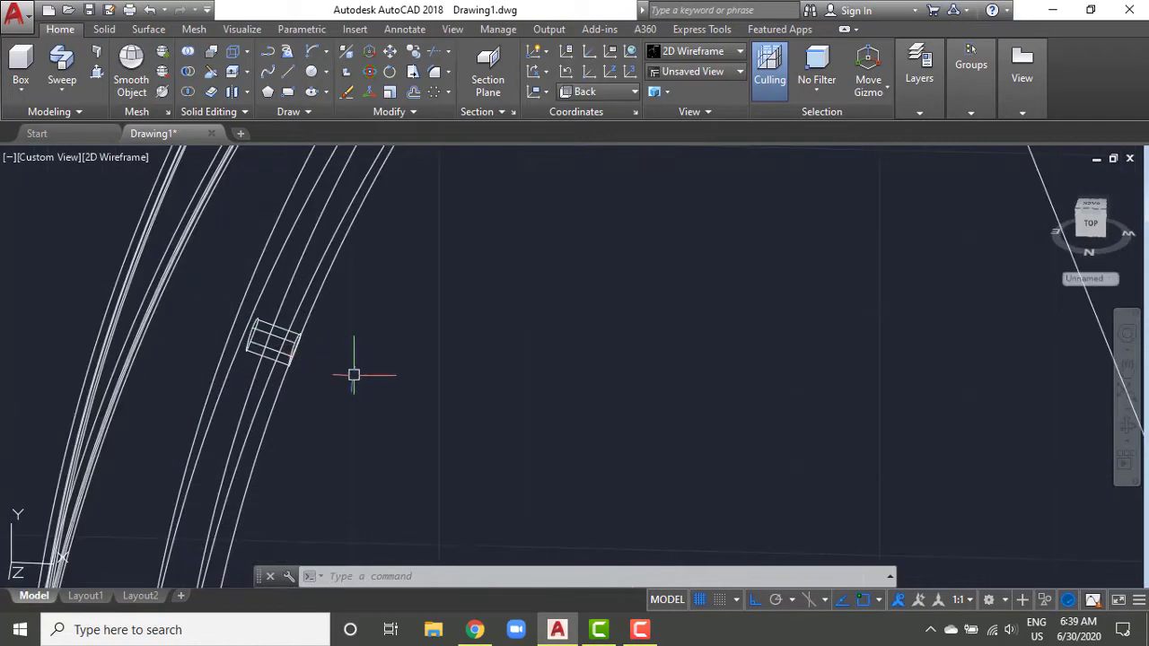
scroll(405, 374, down, 3)
scroll(519, 344, down, 2)
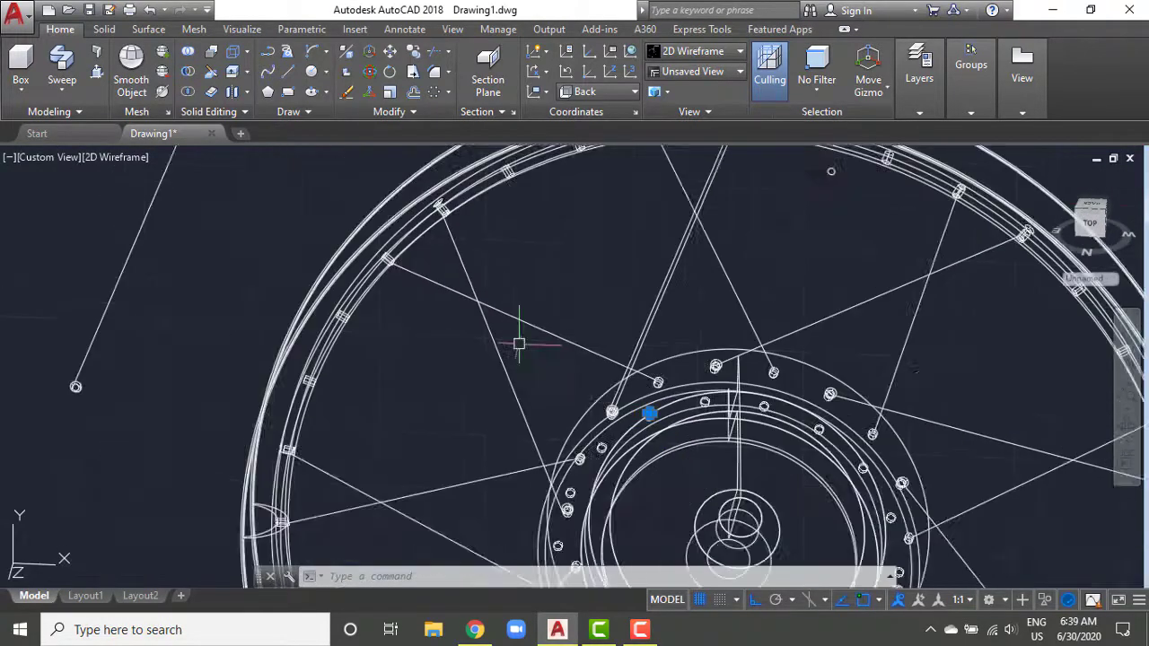
scroll(583, 269, up, 5)
scroll(654, 192, up, 4)
key(Escape)
scroll(623, 185, up, 1)
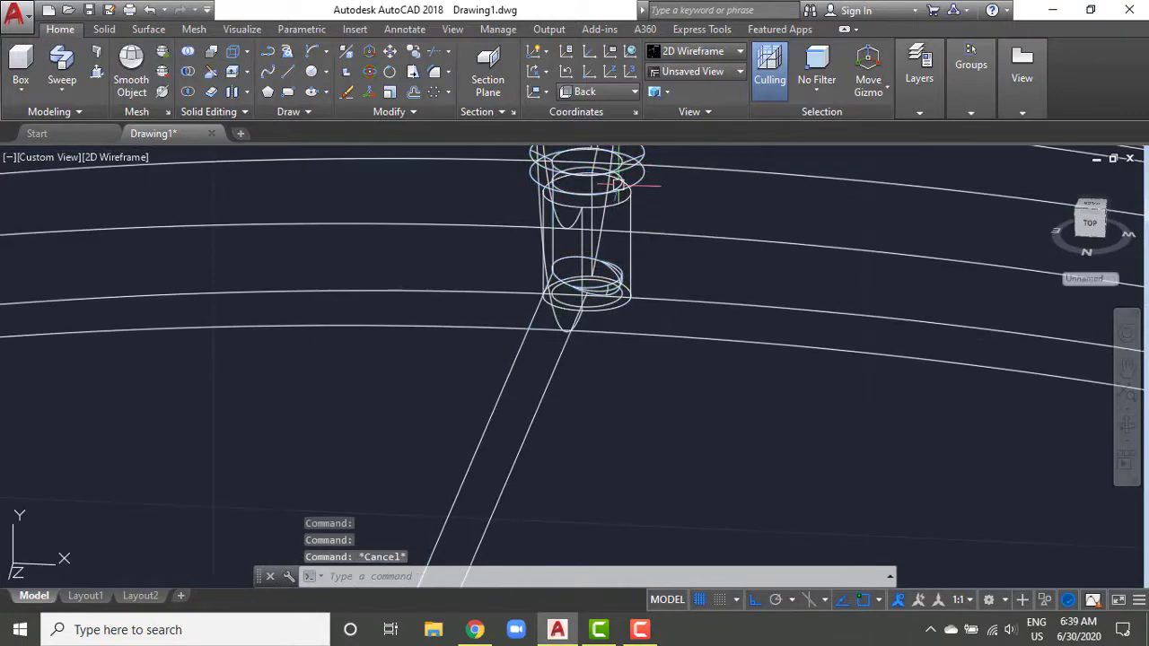
middle_drag(618, 184, 607, 314)
scroll(607, 314, up, 2)
key(Escape)
scroll(608, 325, down, 3)
scroll(636, 318, down, 2)
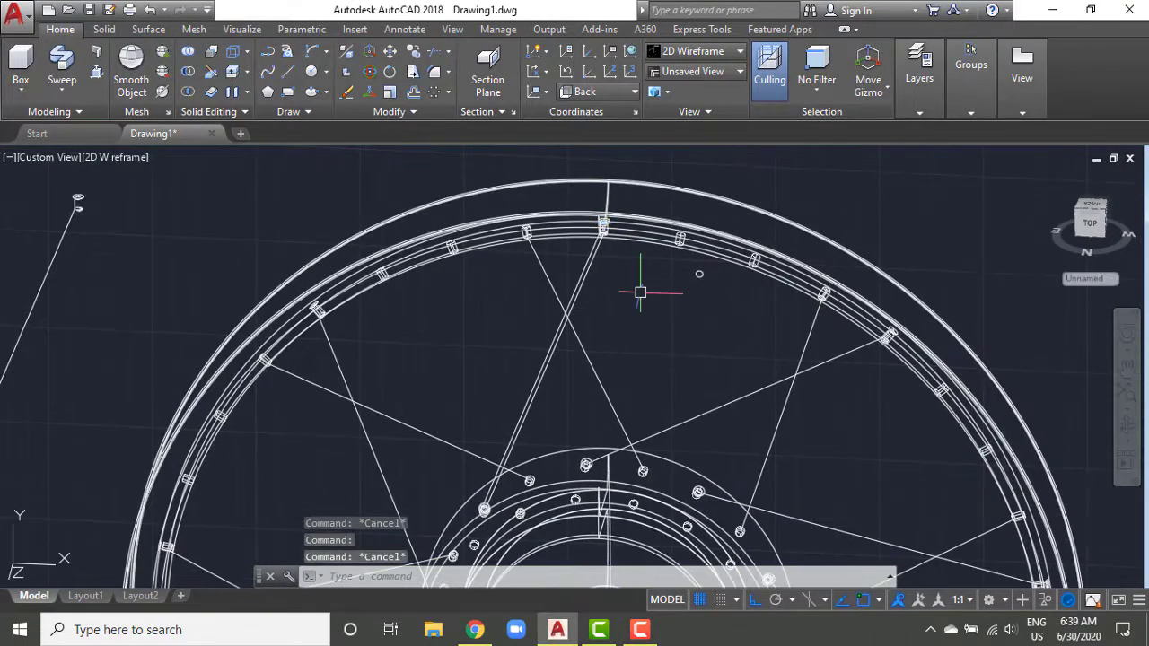
text(ro)
key(Return)
Step: Rotate the spoke nipple 90°
scroll(418, 325, up, 5)
click(418, 325)
scroll(418, 325, down, 3)
scroll(436, 410, up, 4)
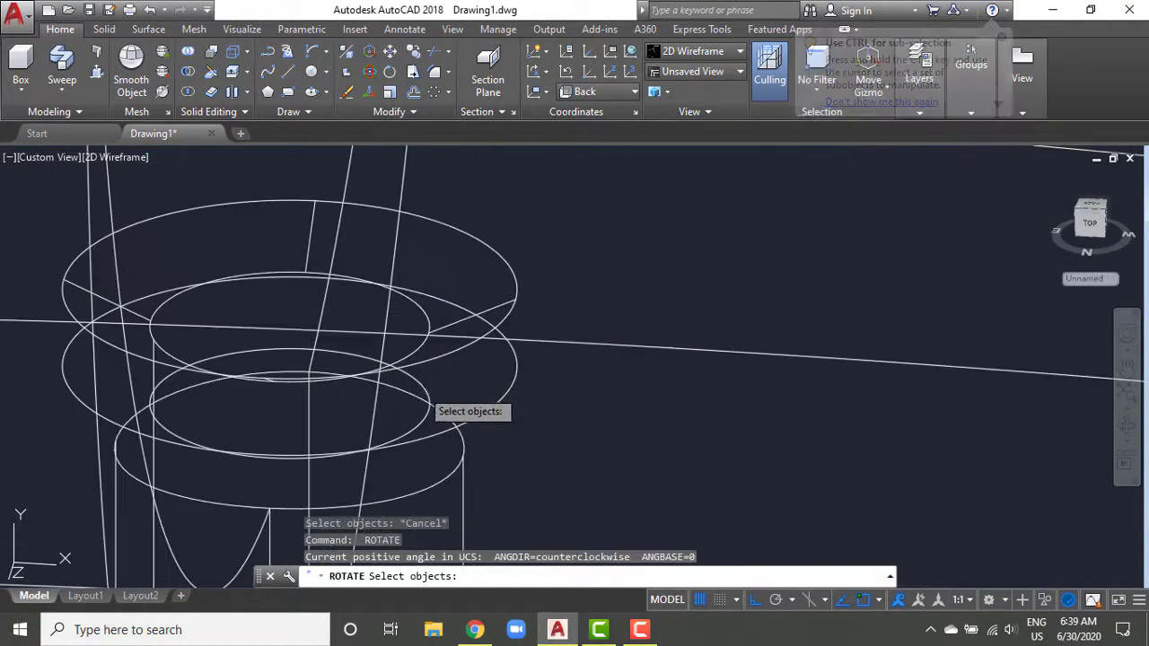
scroll(503, 302, down, 4)
scroll(480, 435, up, 2)
scroll(610, 329, down, 5)
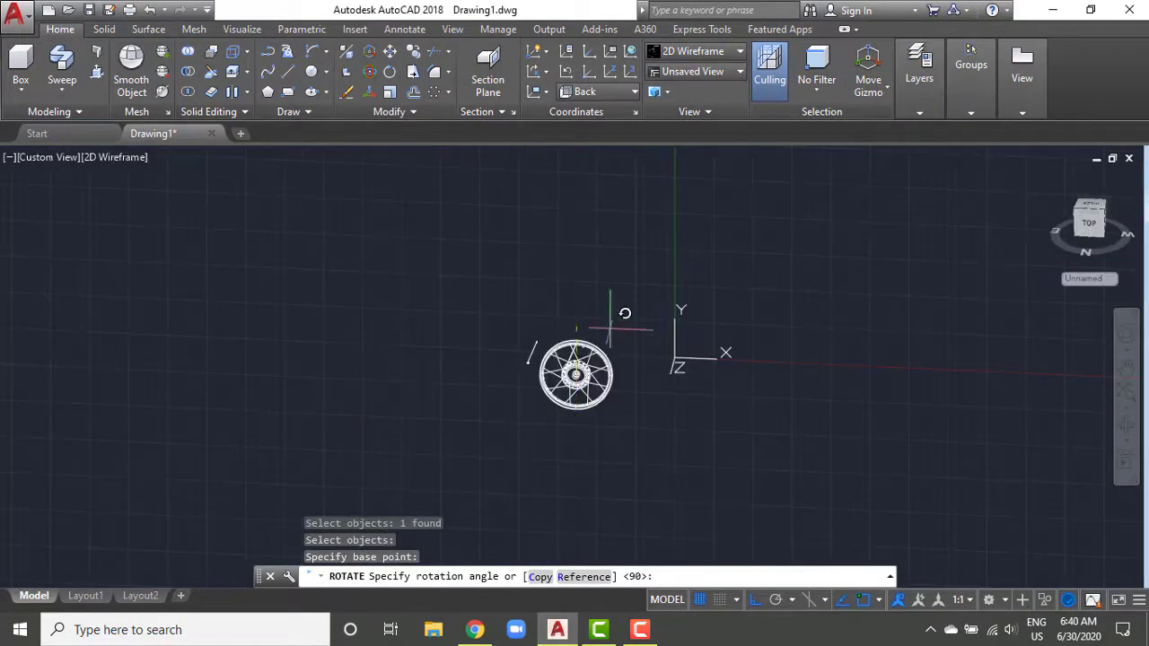
scroll(596, 298, up, 6)
scroll(602, 249, down, 1)
middle_drag(736, 260, 833, 229)
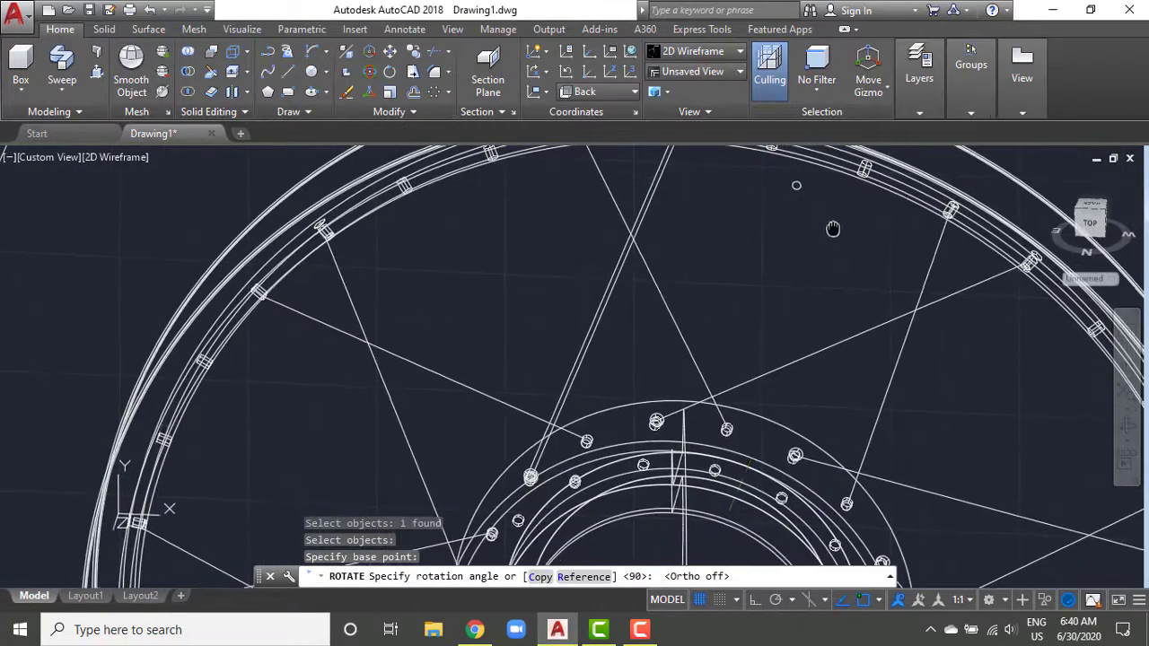
key(Return)
scroll(841, 216, up, 5)
Step: Select the flattened ellipse for moving
text(m)
key(Return)
click(242, 287)
key(Return)
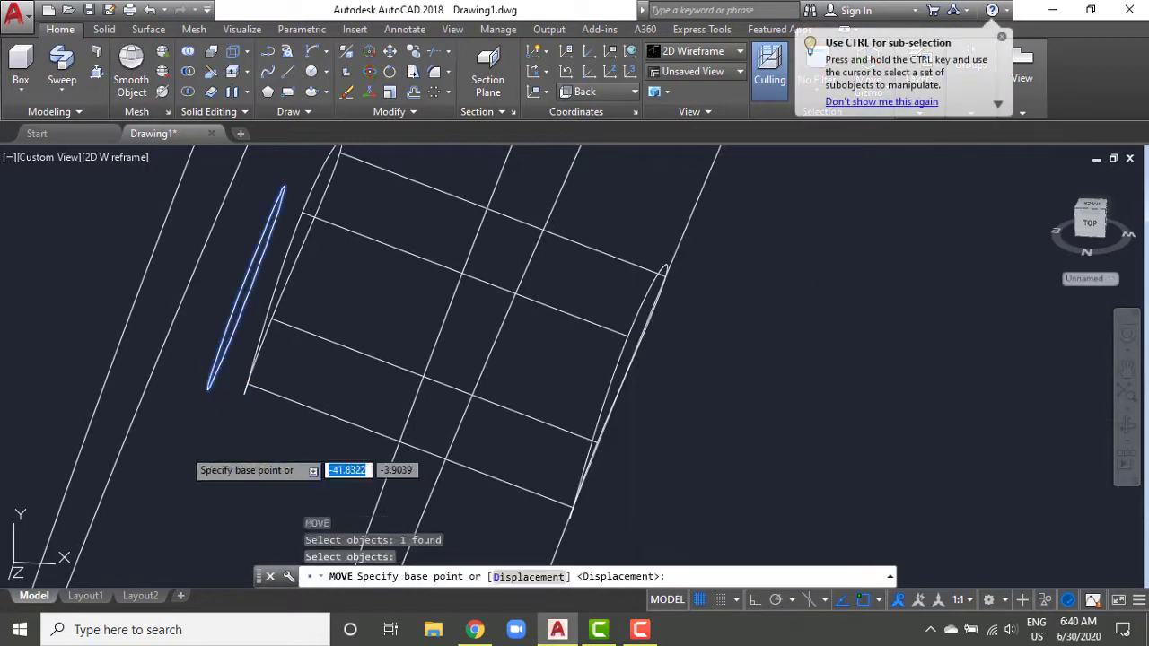
key(Escape)
key(Return)
click(208, 385)
key(Return)
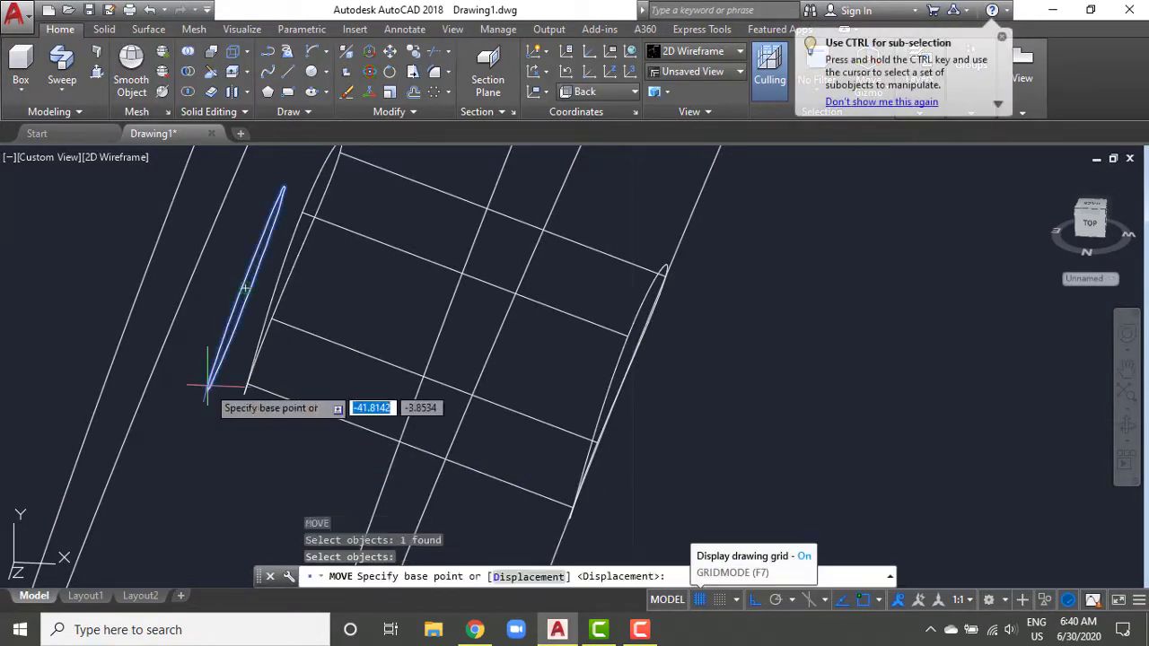
Step: Move the ellipse and nipple into place on the rim
scroll(161, 450, down, 2)
scroll(161, 444, down, 3)
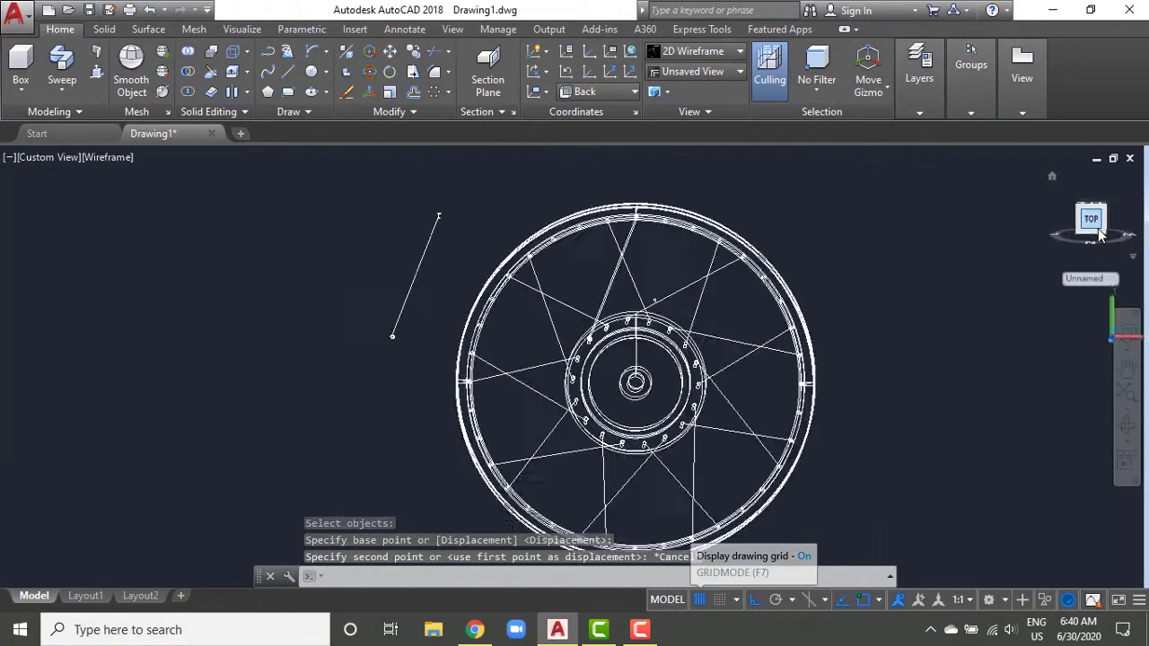
scroll(503, 305, up, 6)
scroll(482, 315, down, 3)
scroll(493, 341, up, 6)
text(m)
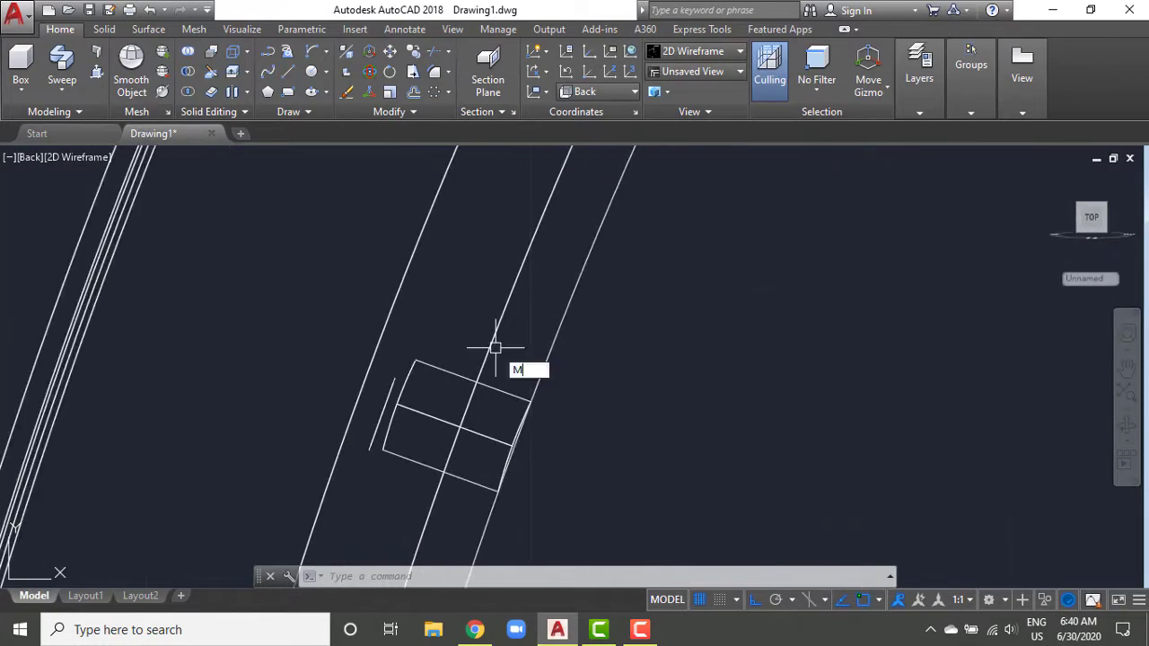
key(Return)
click(390, 407)
click(160, 326)
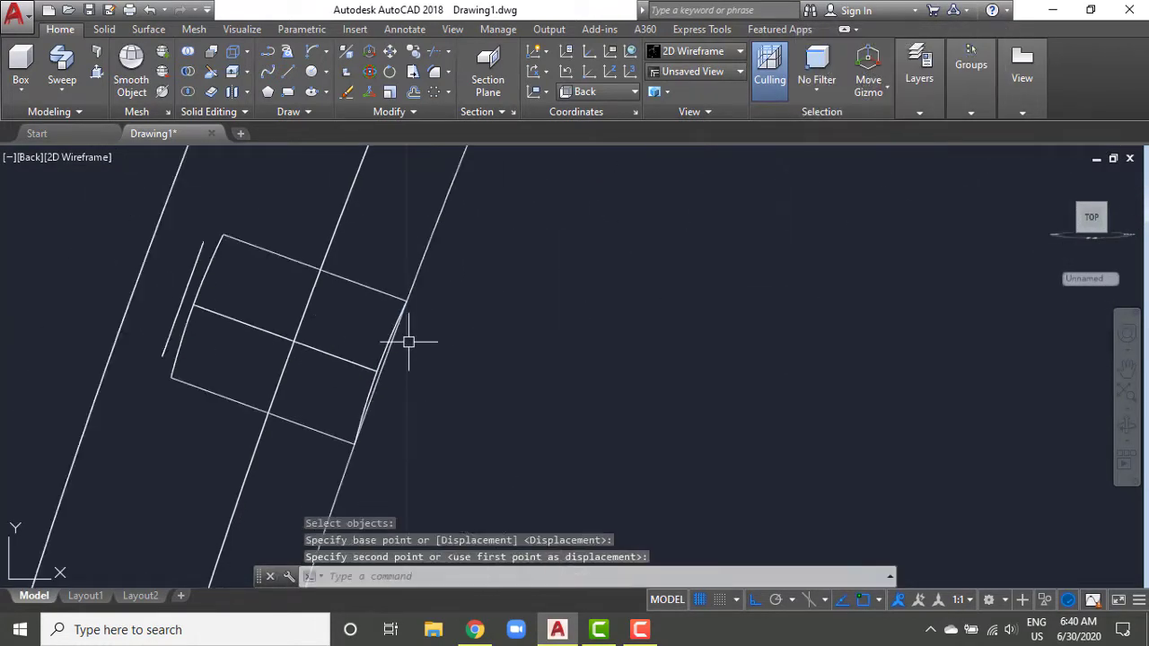
Step: Copy the short line, then start a new spoke line from the rim nipple toward the hub
click(538, 319)
key(Escape)
text(l)
key(Return)
shift+middle_drag(536, 342, 192, 300)
click(521, 429)
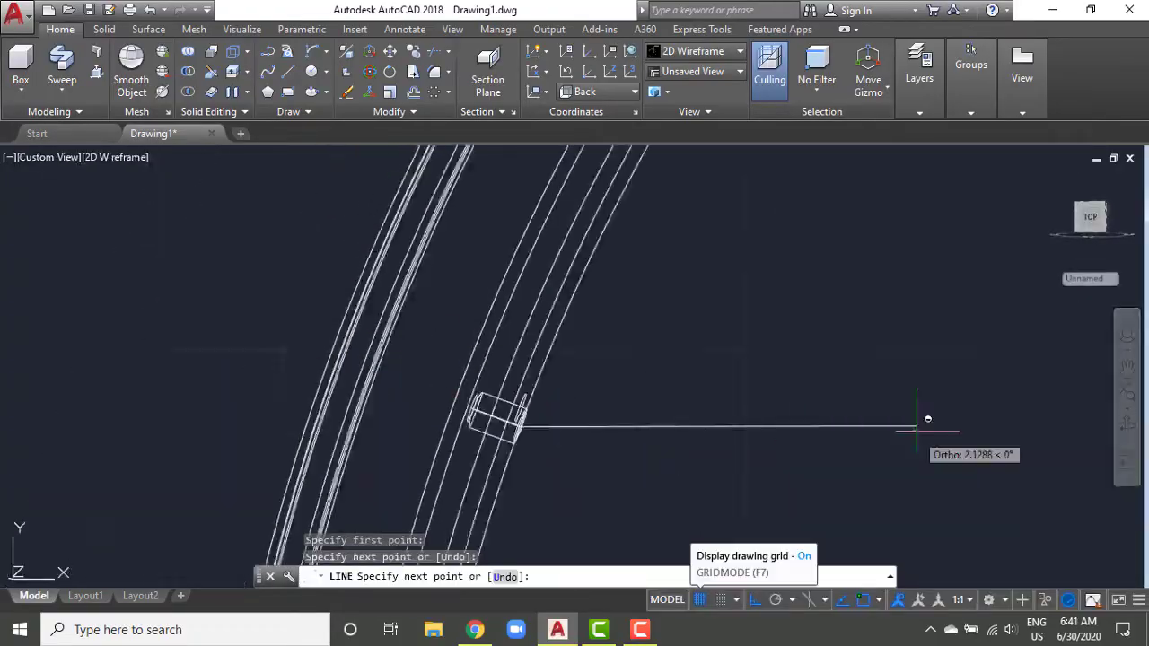
scroll(916, 428, down, 5)
mouse_move(691, 404)
shift+middle_down()
mouse_move(585, 312)
mouse_move(464, 419)
shift+middle_up()
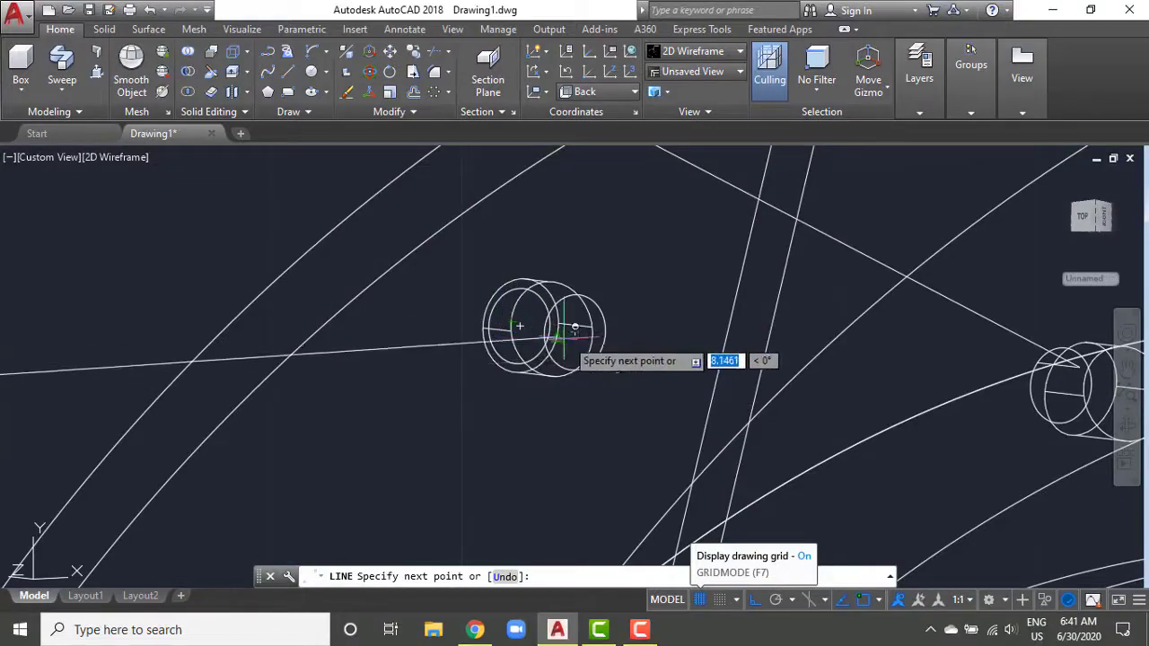
mouse_move(511, 322)
shift+middle_down()
mouse_move(482, 403)
mouse_move(413, 335)
shift+middle_up()
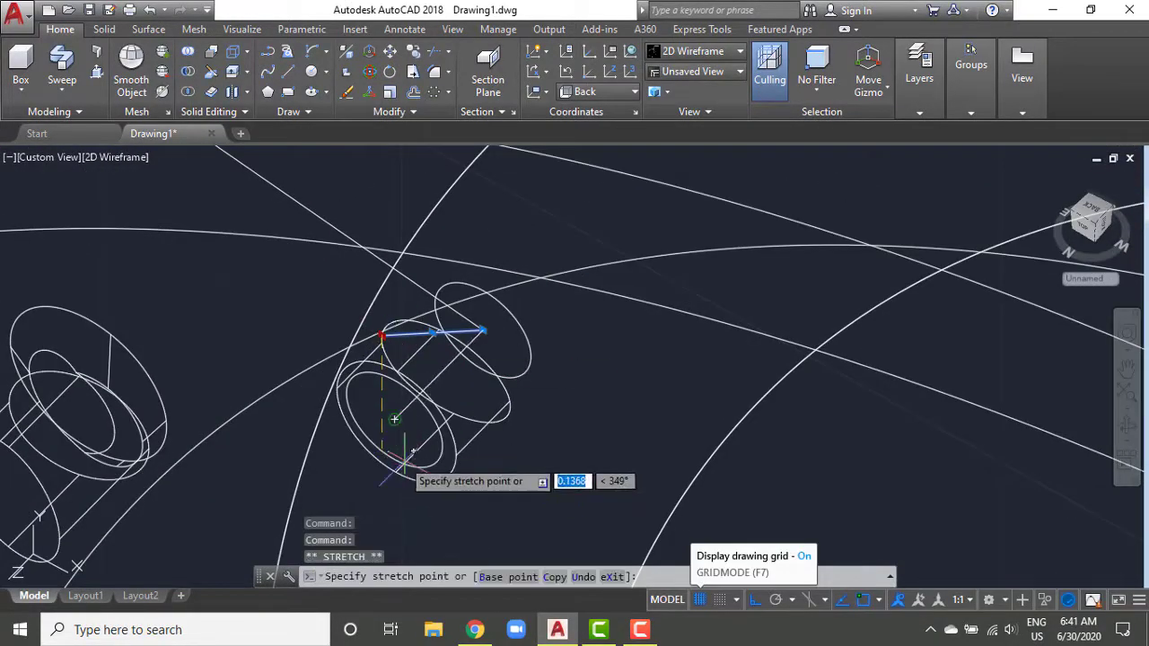
Step: Start a SWEEP and cancel it unfinished
scroll(410, 281, up, 5)
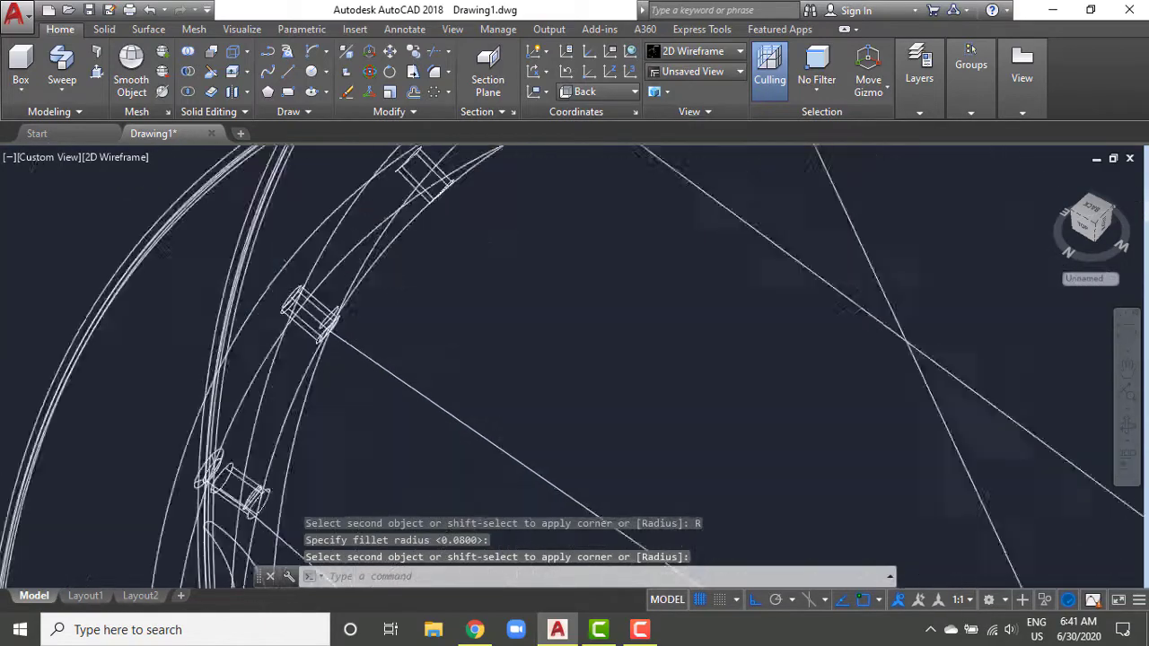
scroll(373, 409, down, 3)
scroll(327, 368, down, 5)
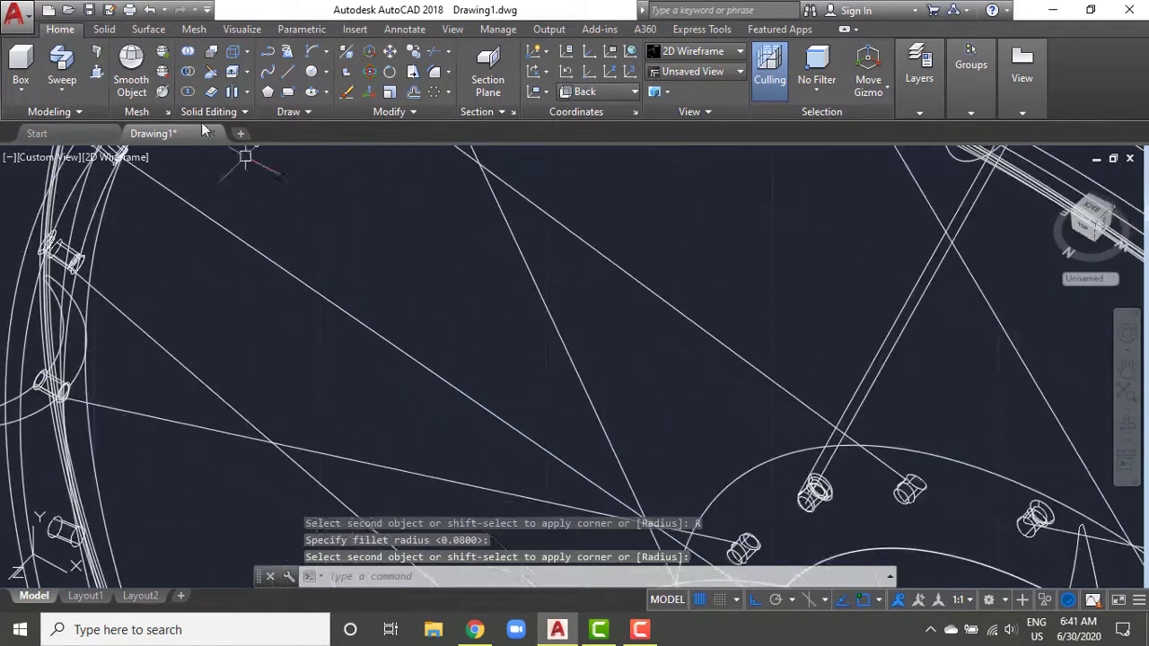
text(sweep)
key(Return)
scroll(481, 320, up, 5)
scroll(305, 501, down, 5)
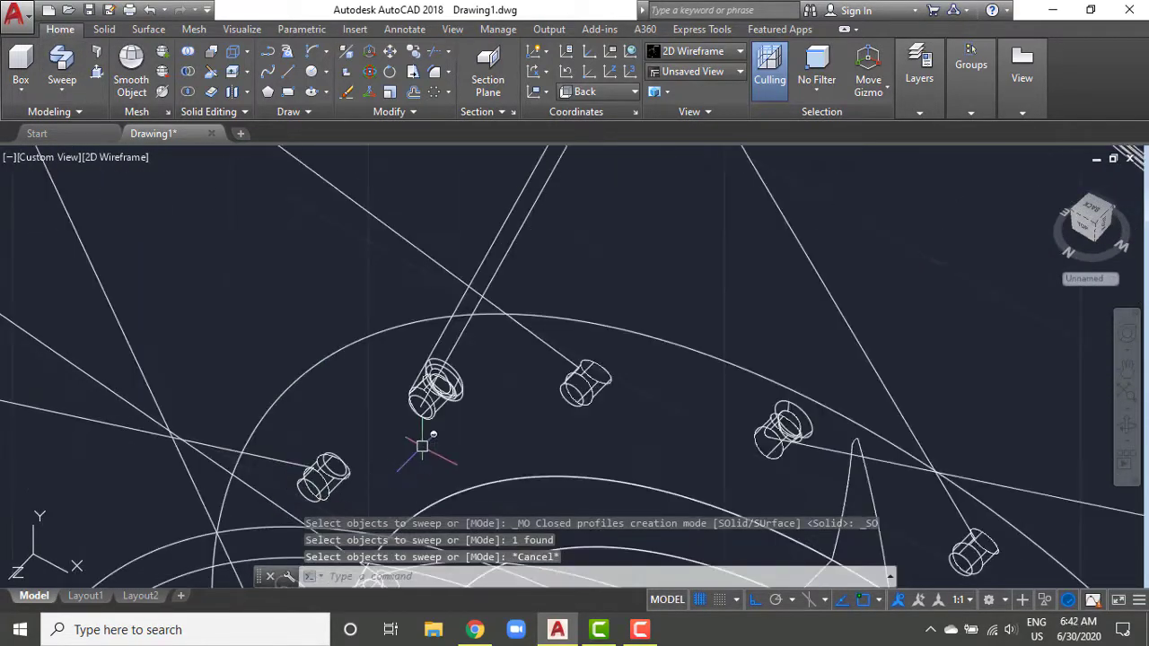
scroll(423, 359, up, 3)
key(Escape)
scroll(390, 341, down, 3)
Step: Select and deselect the polar array, then view the wheel from above
click(509, 434)
scroll(538, 445, up, 5)
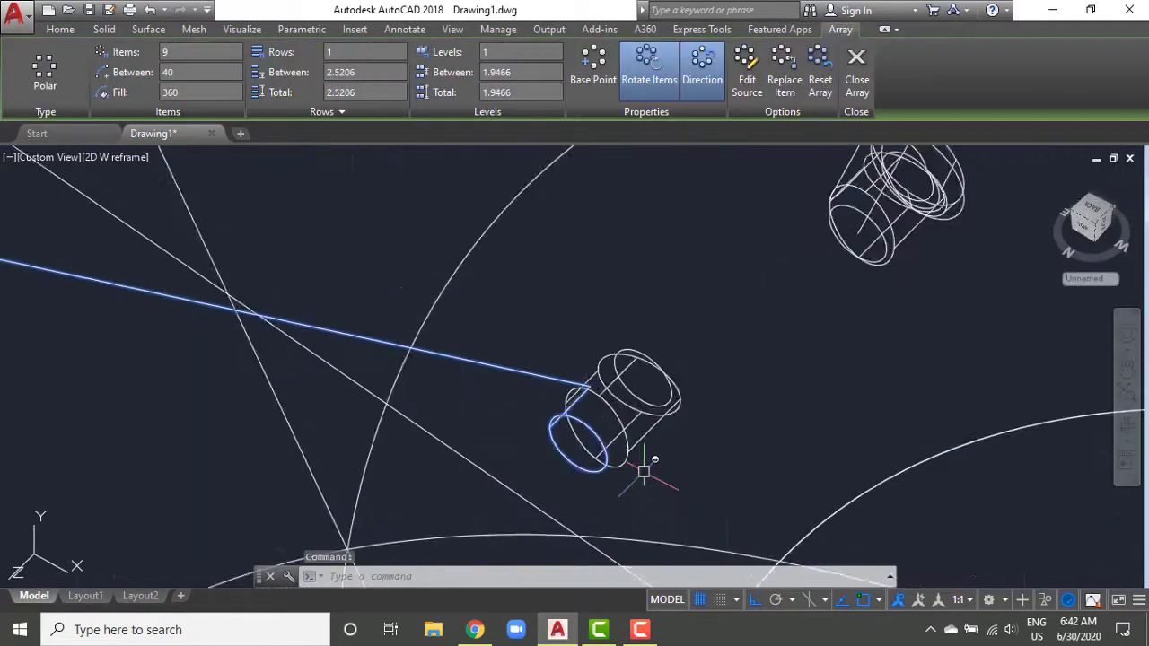
scroll(611, 431, down, 5)
scroll(577, 395, up, 2)
key(Escape)
mouse_move(584, 429)
shift+middle_down()
mouse_move(623, 385)
mouse_move(564, 382)
mouse_move(597, 368)
mouse_move(679, 213)
shift+middle_up()
scroll(584, 372, up, 2)
scroll(564, 381, down, 3)
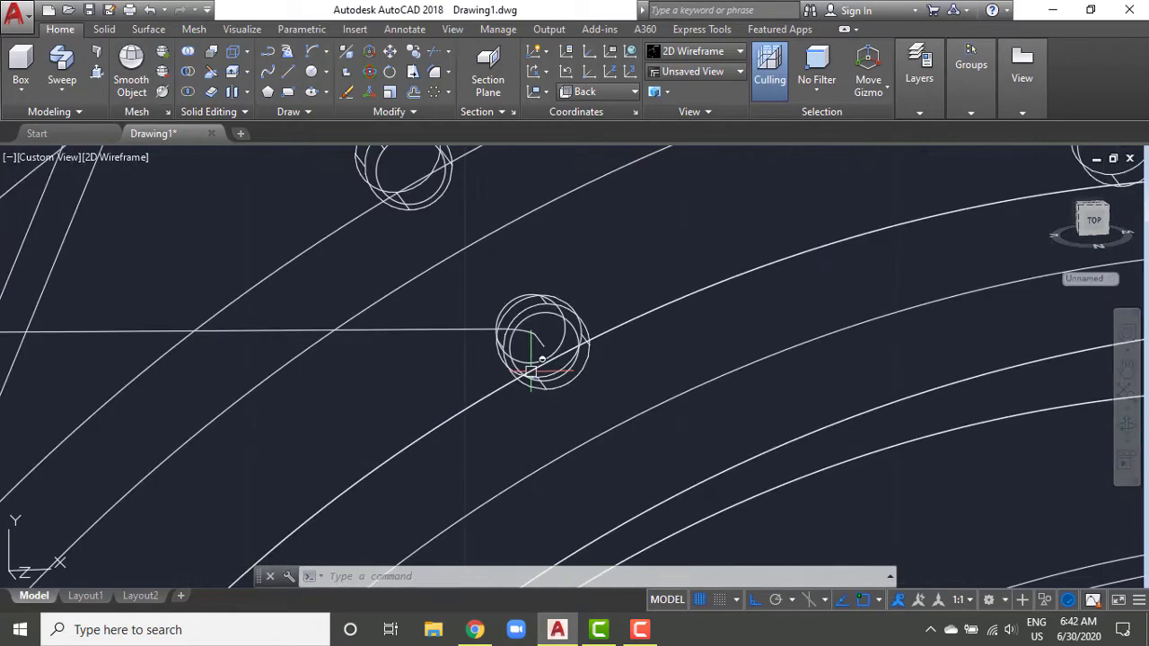
Step: Undo the last sweep and JOIN the spoke path's line and arc pieces
key(ctrl+z)
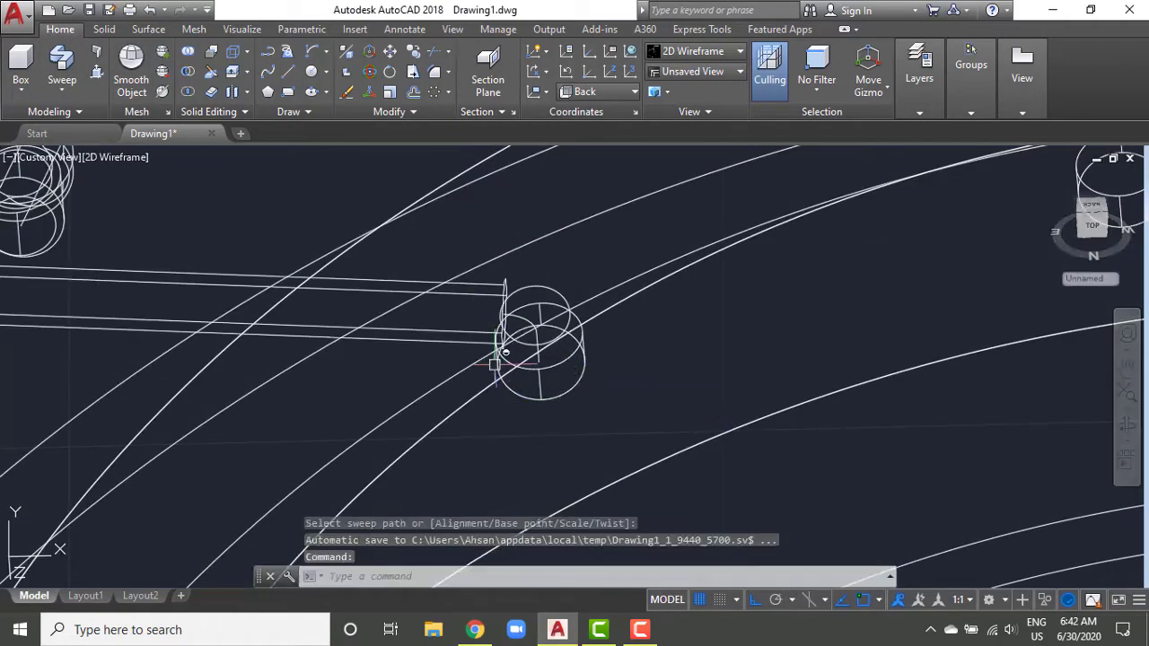
text(j)
key(Return)
click(426, 323)
click(452, 381)
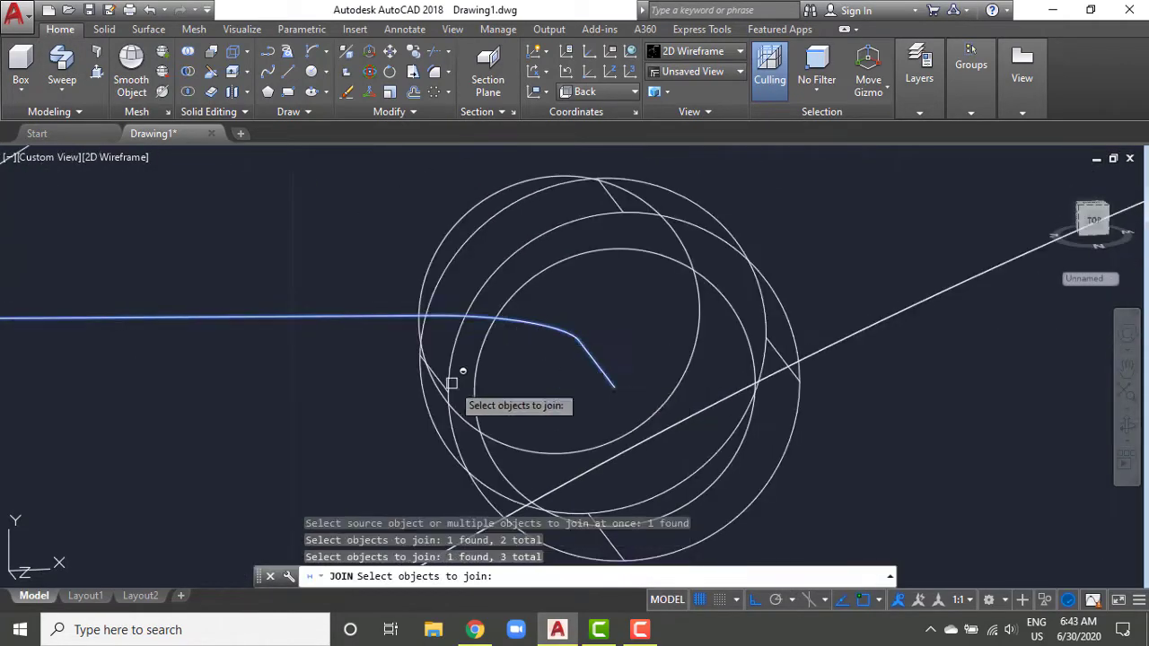
key(Return)
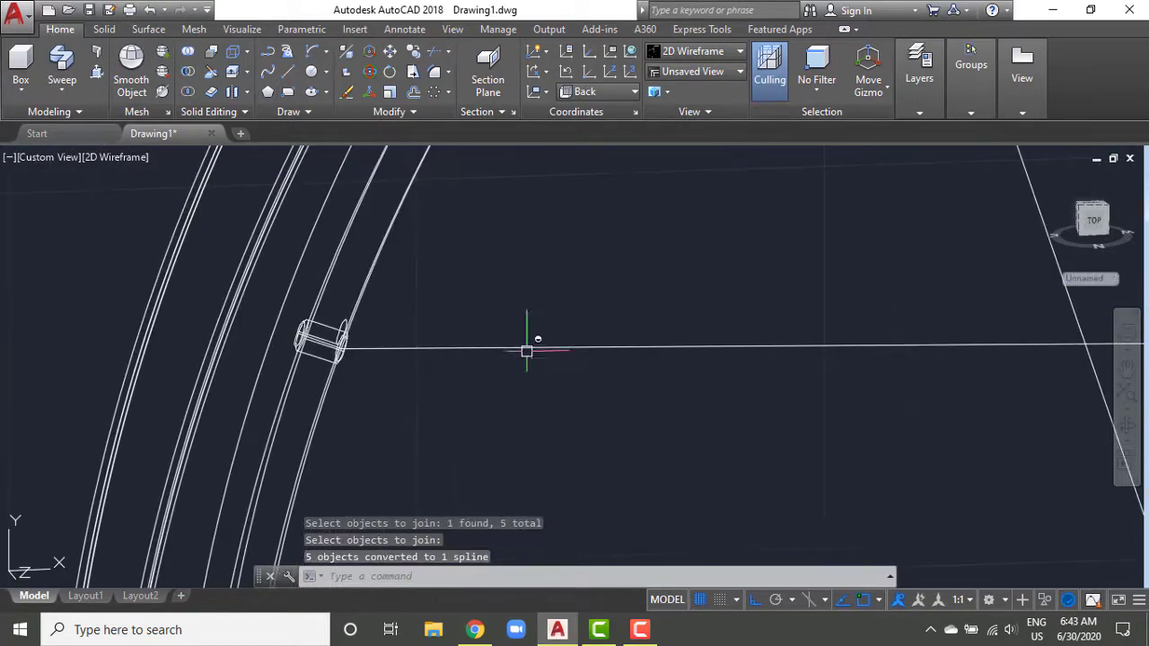
Step: Abandon a sweep and a stretch, then start a new sweep with the circle profile
click(62, 65)
click(348, 459)
scroll(141, 410, up, 5)
key(Return)
scroll(578, 416, down, 3)
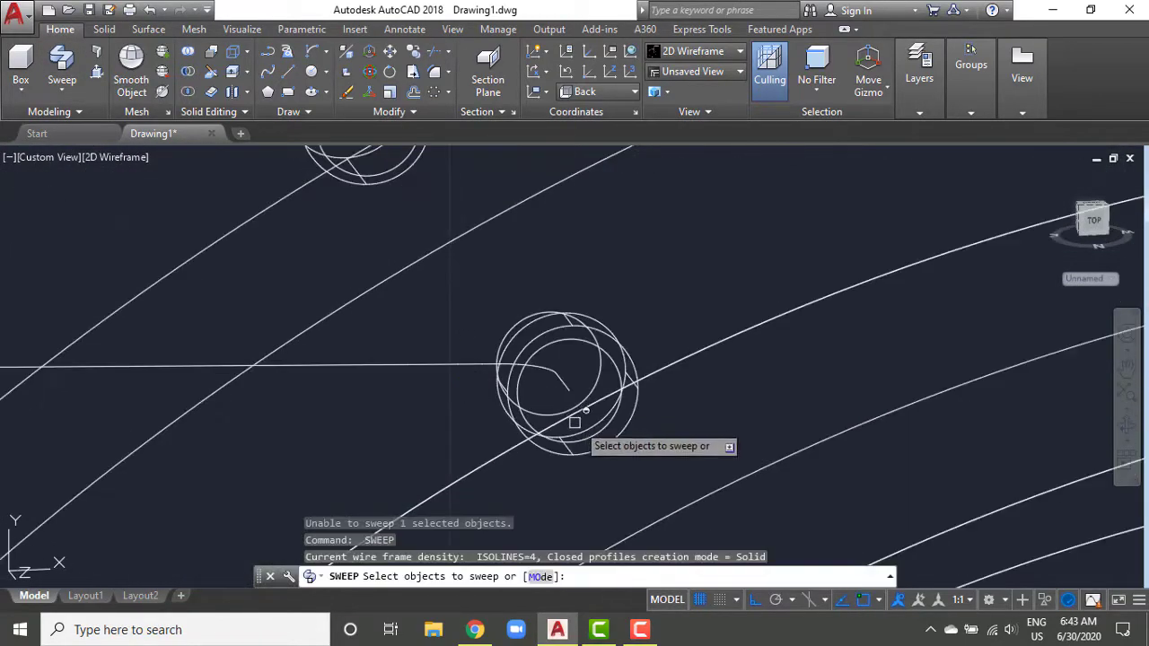
text(s)
key(Return)
click(580, 403)
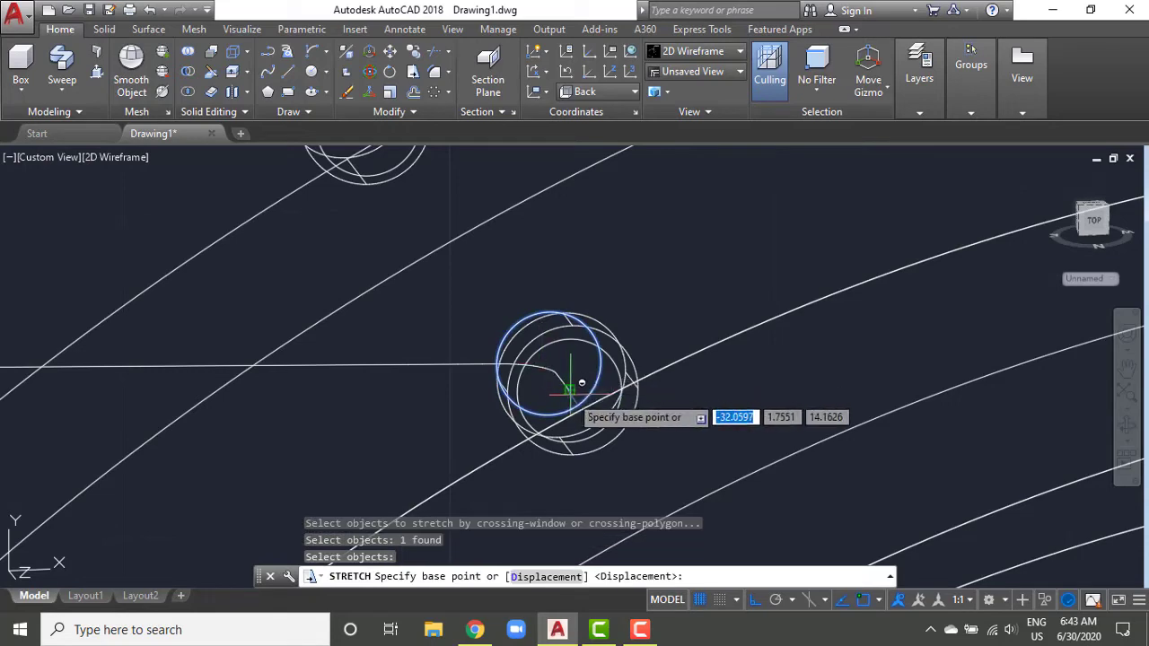
key(Escape)
key(space)
click(588, 389)
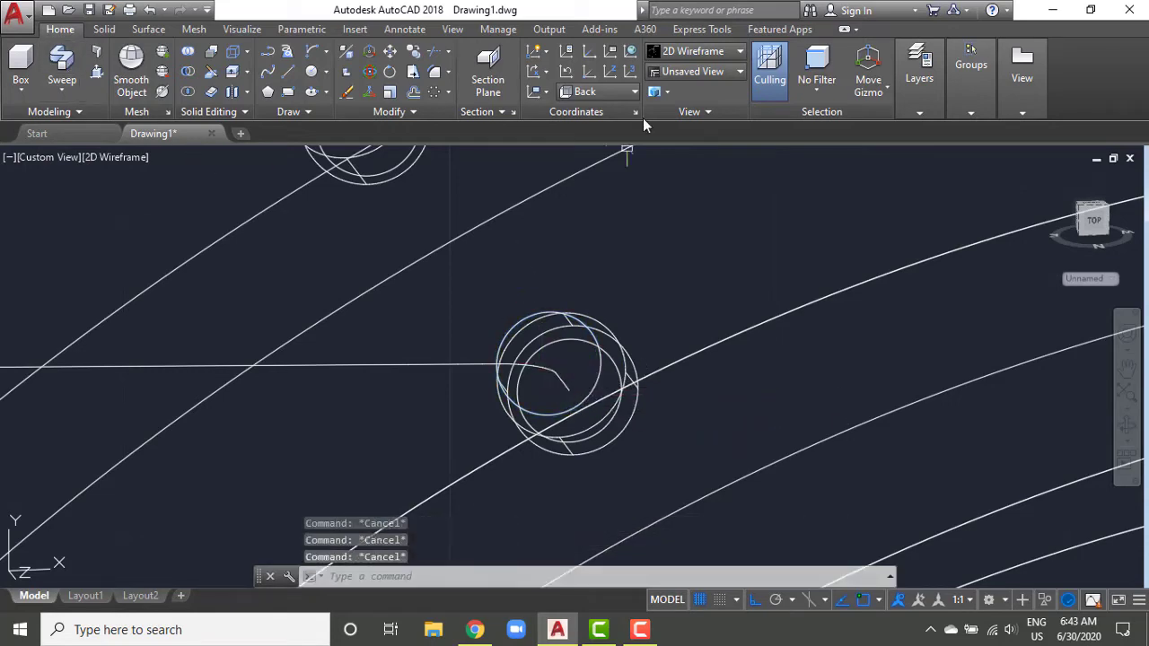
Step: Orbit to a back-side view and attempt to sweep the circle along the spoke line, then cancel
shift+middle_drag(752, 297, 536, 355)
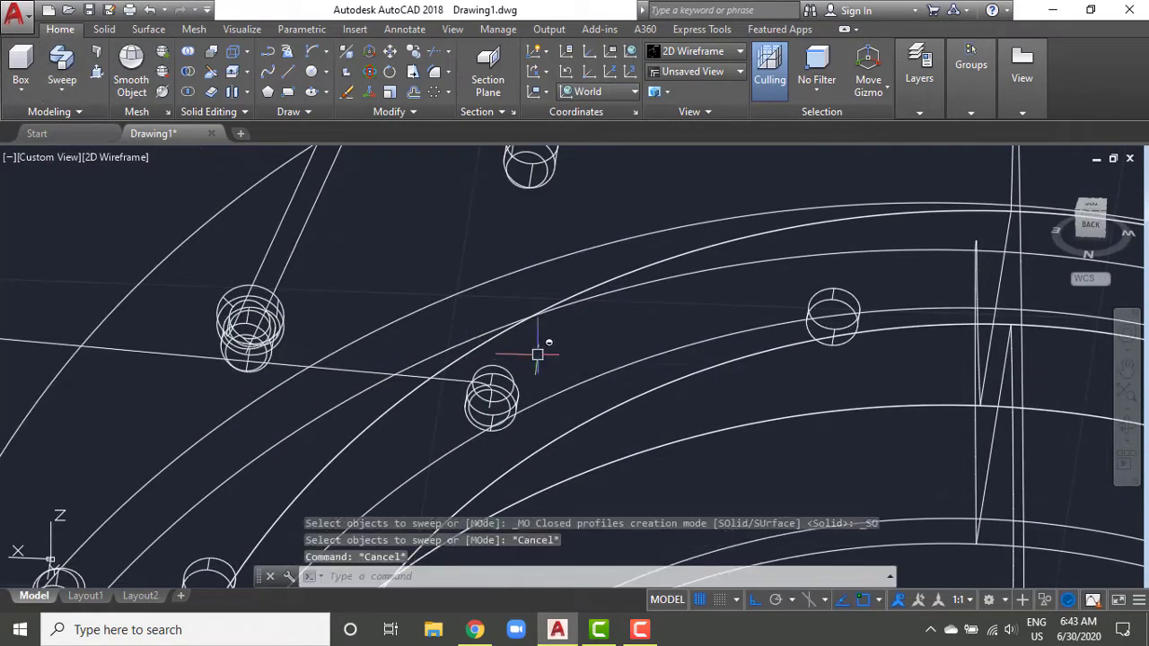
scroll(520, 357, up, 4)
key(space)
scroll(507, 350, up, 5)
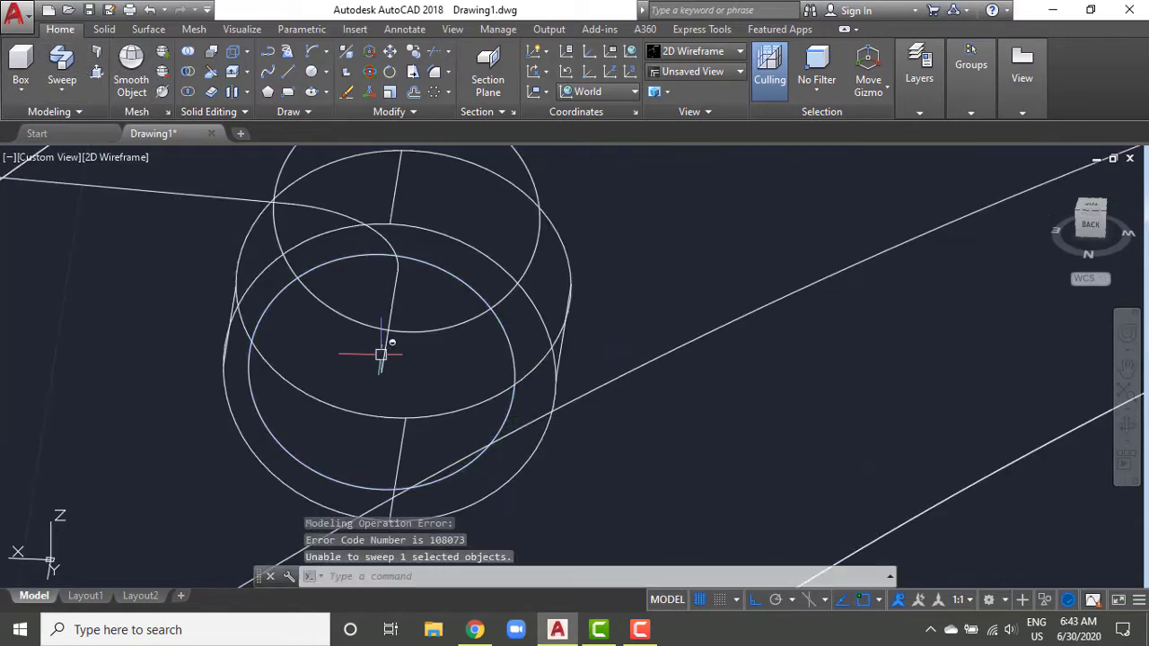
click(507, 358)
key(space)
click(205, 200)
scroll(204, 200, down, 5)
middle_drag(205, 200, 218, 230)
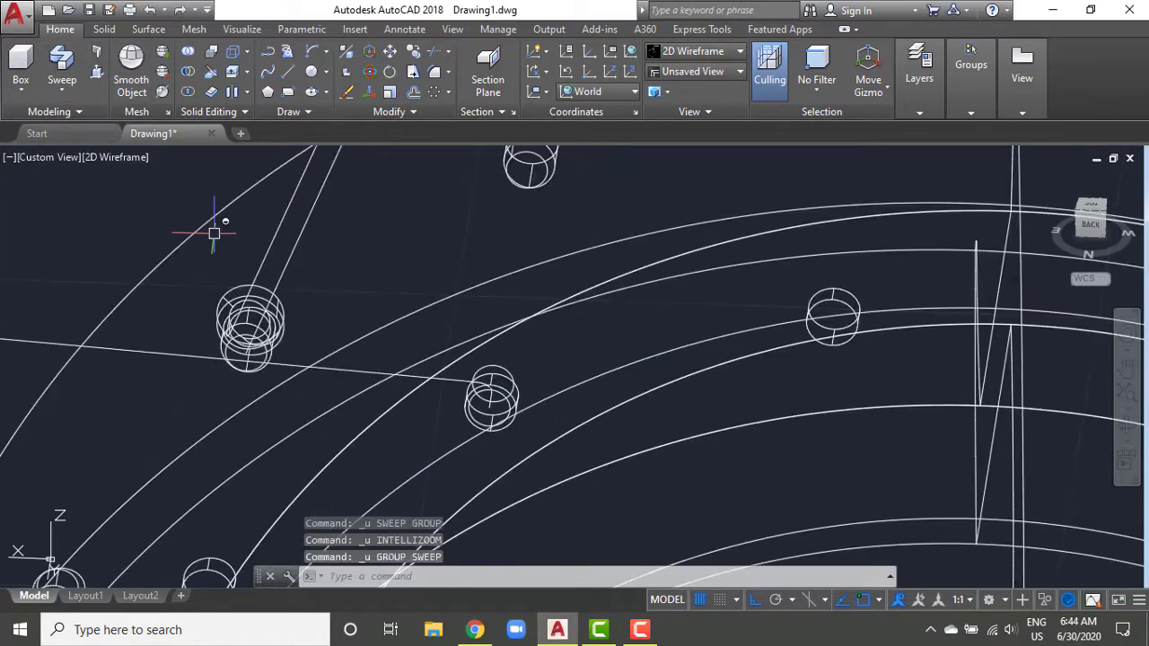
scroll(561, 377, up, 4)
key(Escape)
Step: Pan and zoom toward the hub and spokes, starting and cancelling a selection box
scroll(563, 384, down, 5)
middle_drag(565, 385, 569, 333)
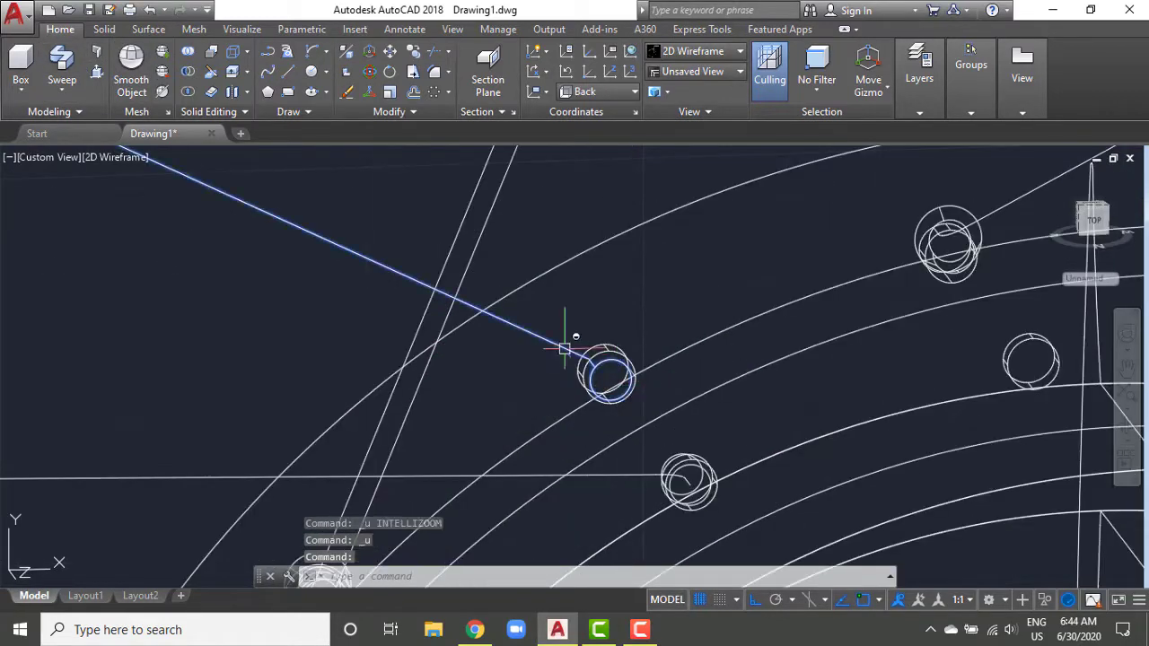
scroll(606, 474, up, 5)
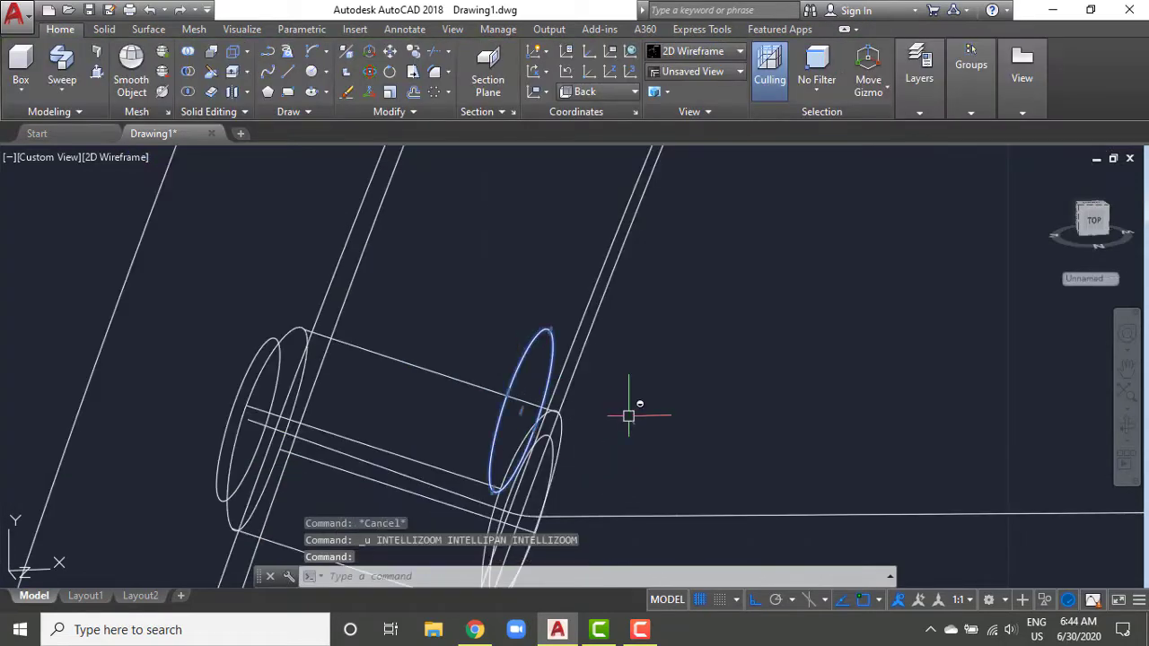
middle_drag(628, 416, 521, 367)
scroll(520, 367, down, 5)
scroll(561, 460, up, 2)
scroll(561, 460, up, 2)
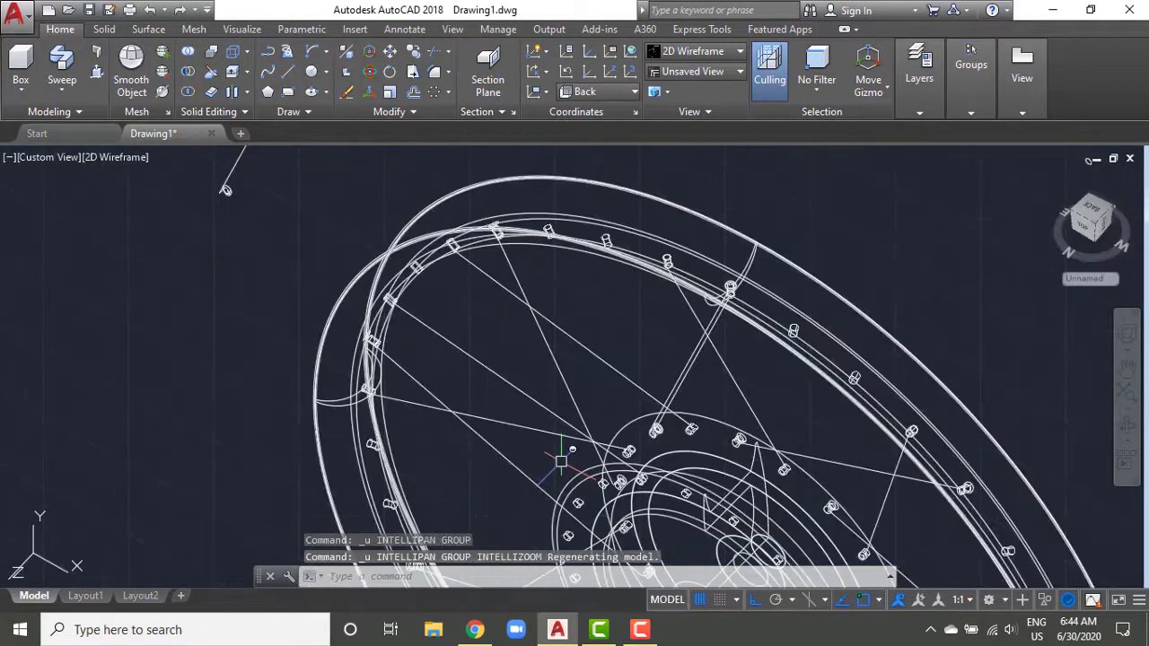
click(584, 416)
key(Escape)
scroll(584, 361, up, 4)
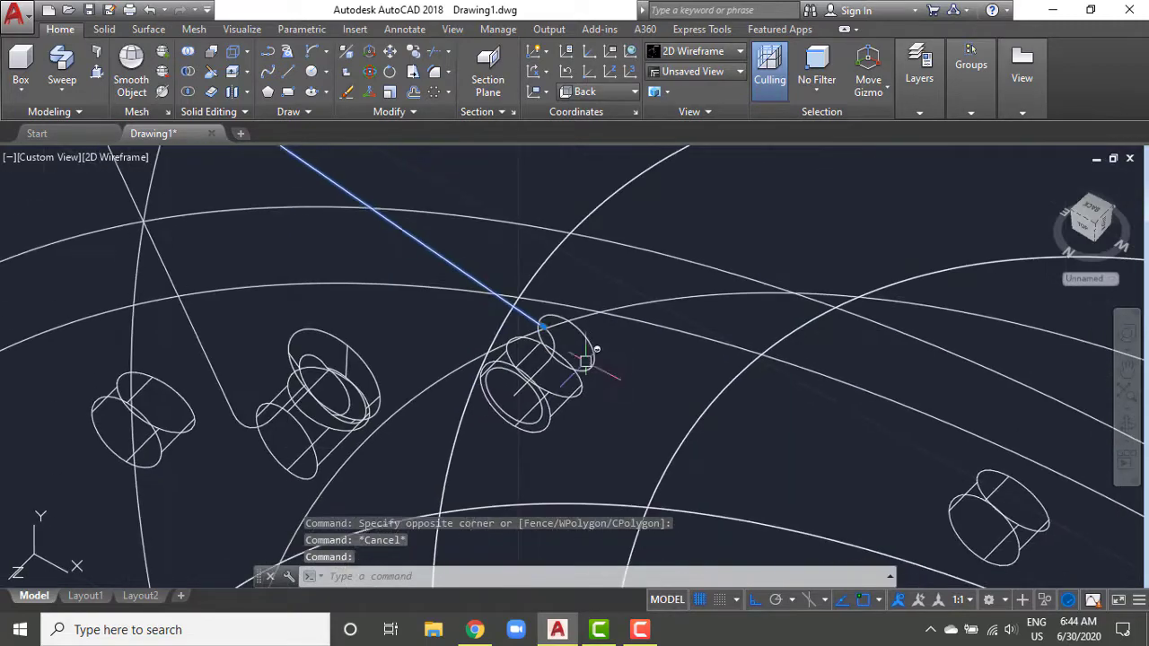
Step: Retry the sweep, undo it, and select the circle profile again
click(62, 65)
key(Return)
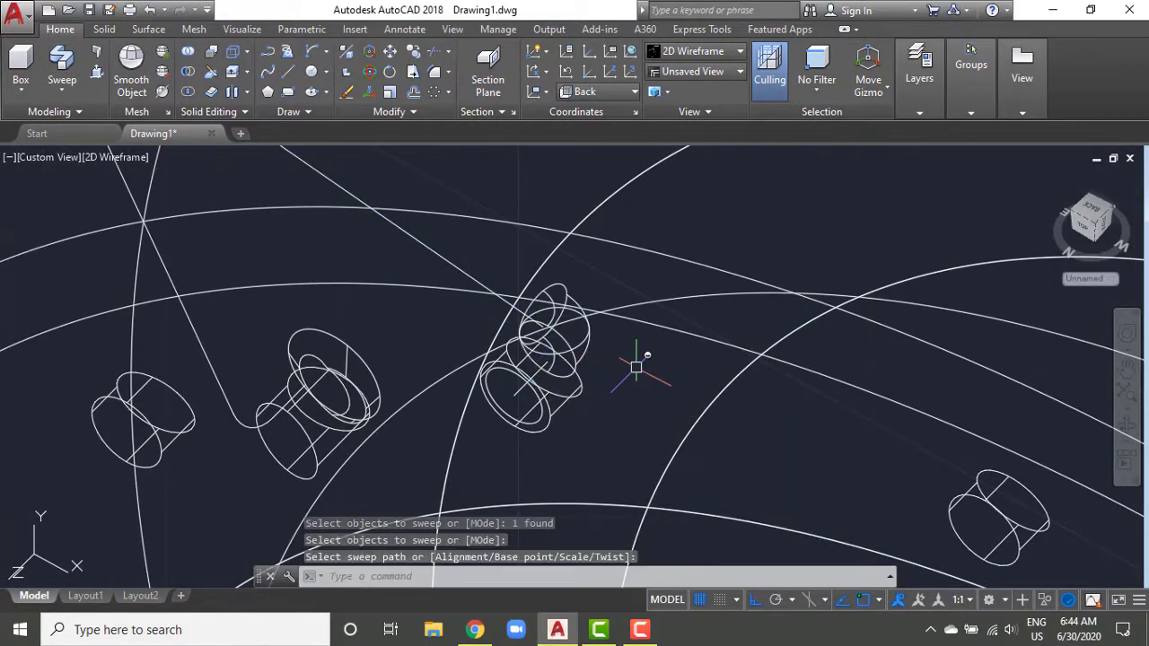
key(ctrl+z)
key(ctrl+z)
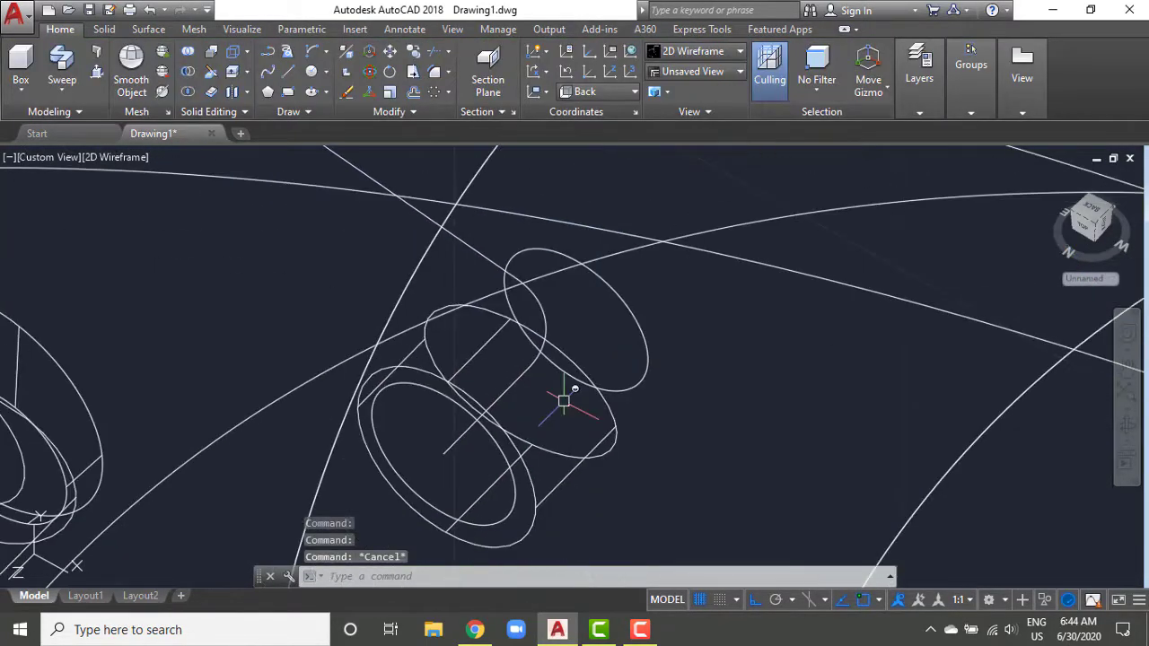
click(508, 392)
key(Return)
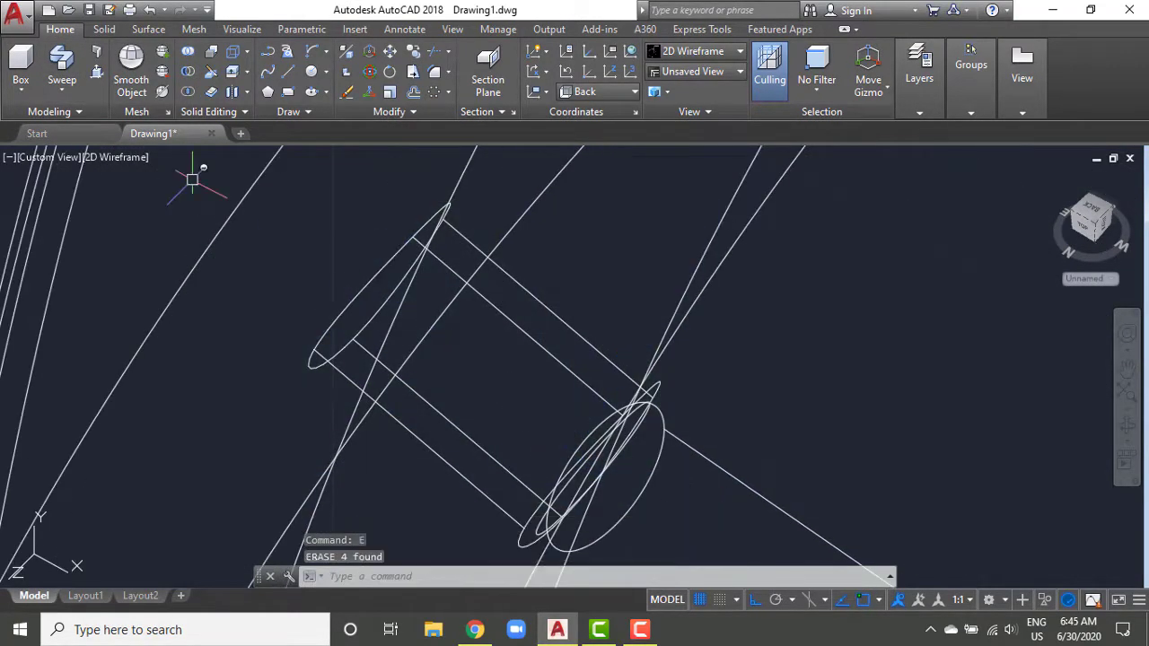
key(ctrl+shift+e)
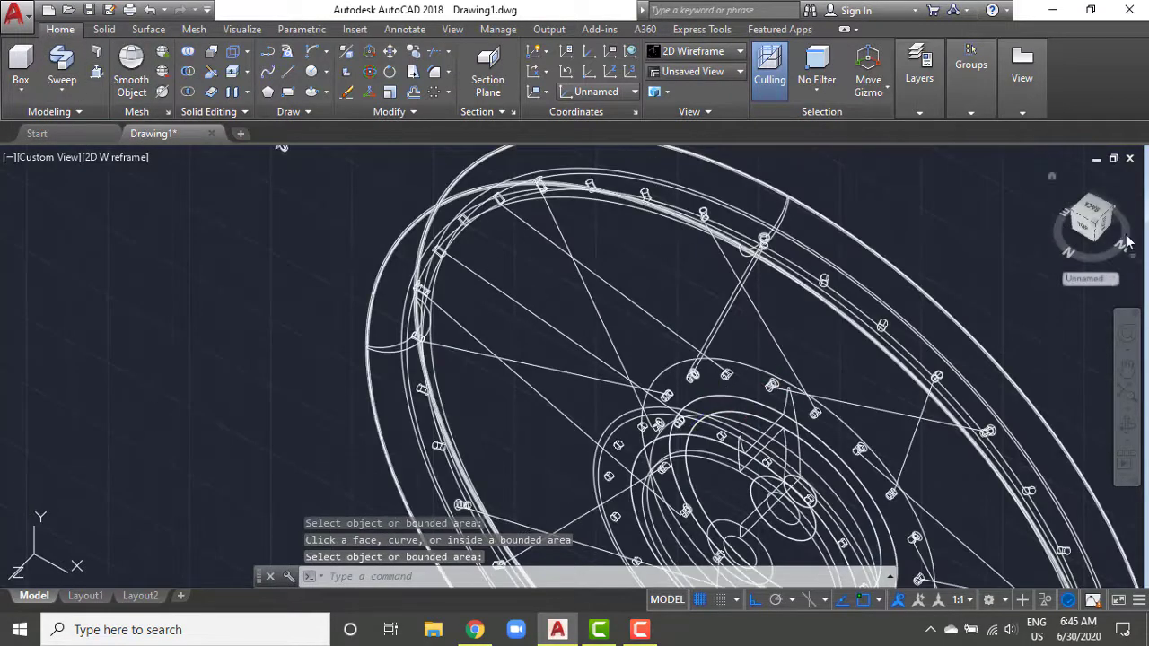
Step: Reset the UCS to World, then set both the view and the UCS to Back
click(597, 92)
click(587, 107)
click(1084, 232)
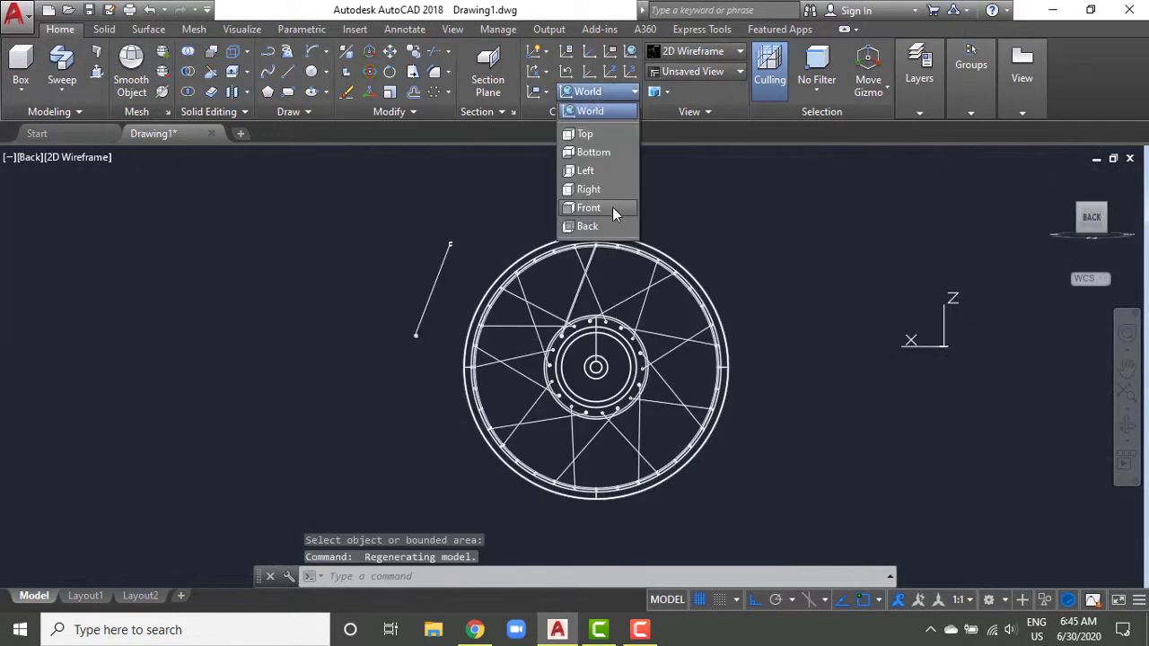
click(597, 226)
Step: Polar-array the spoke around the hub centre as 9 items filling 360°
click(437, 93)
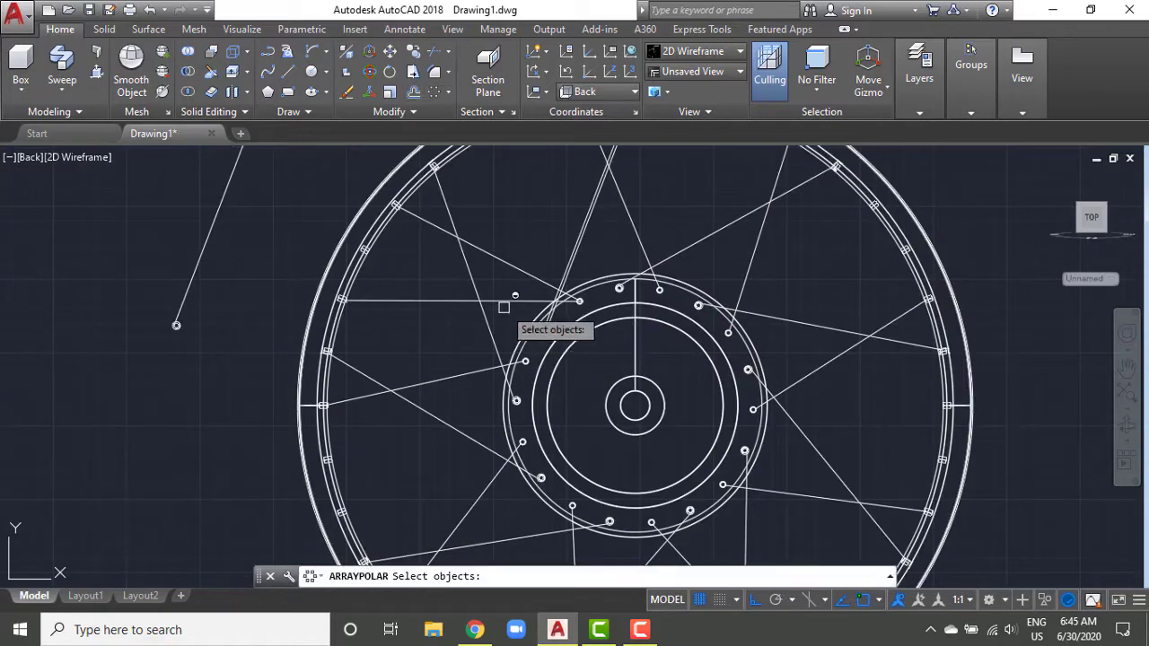
key(Return)
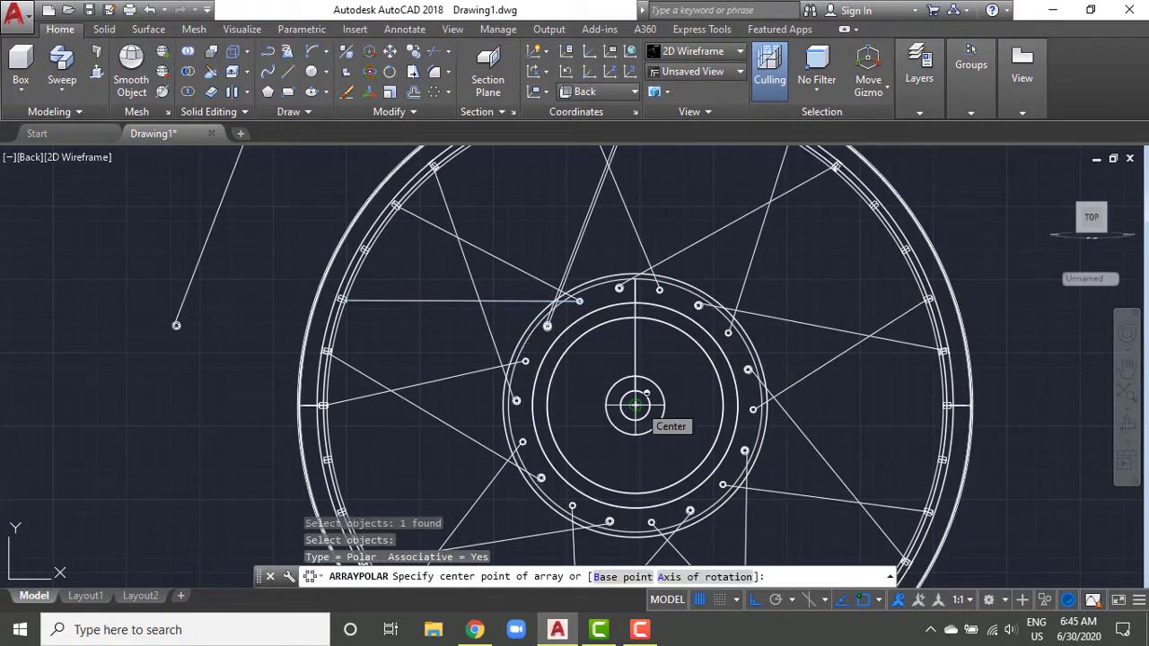
click(635, 405)
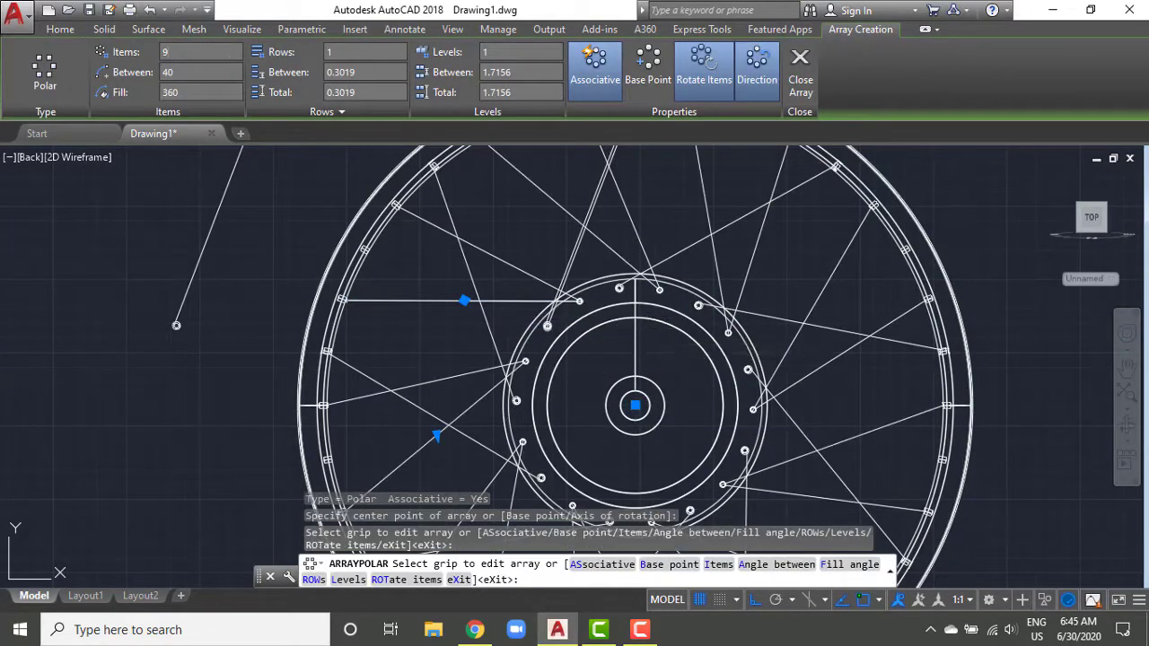
key(Return)
Step: Shade the wheel in the Realistic visual style and view it from the back
shift+drag(674, 395, 884, 418)
click(115, 157)
click(171, 236)
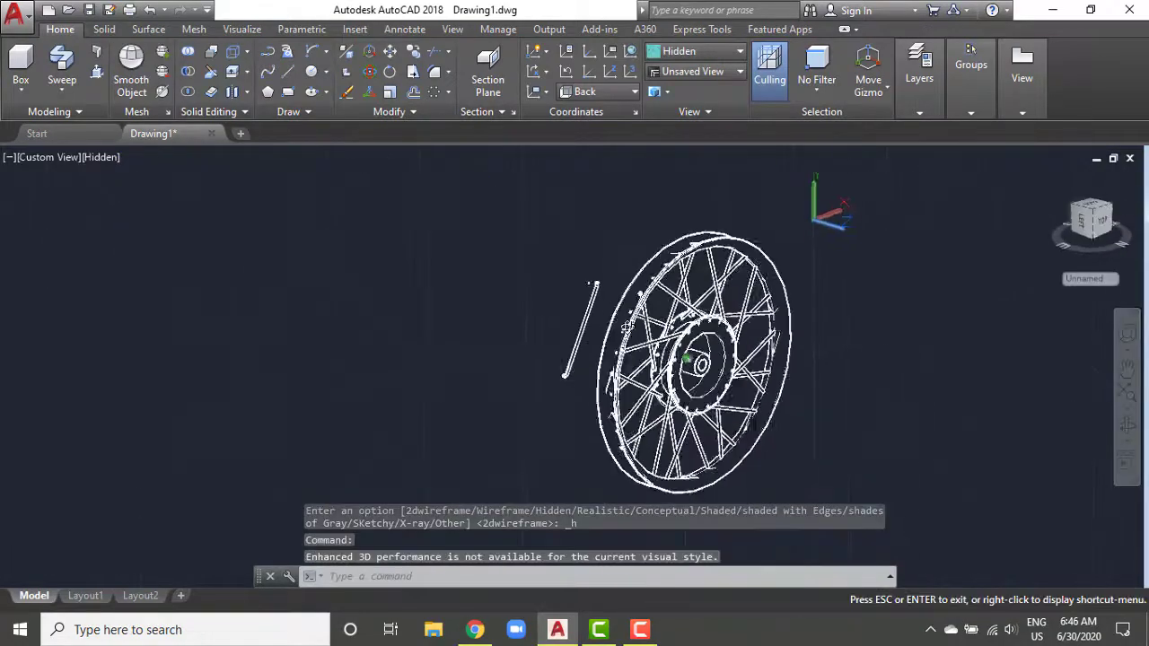
click(103, 158)
click(187, 254)
scroll(720, 342, up, 6)
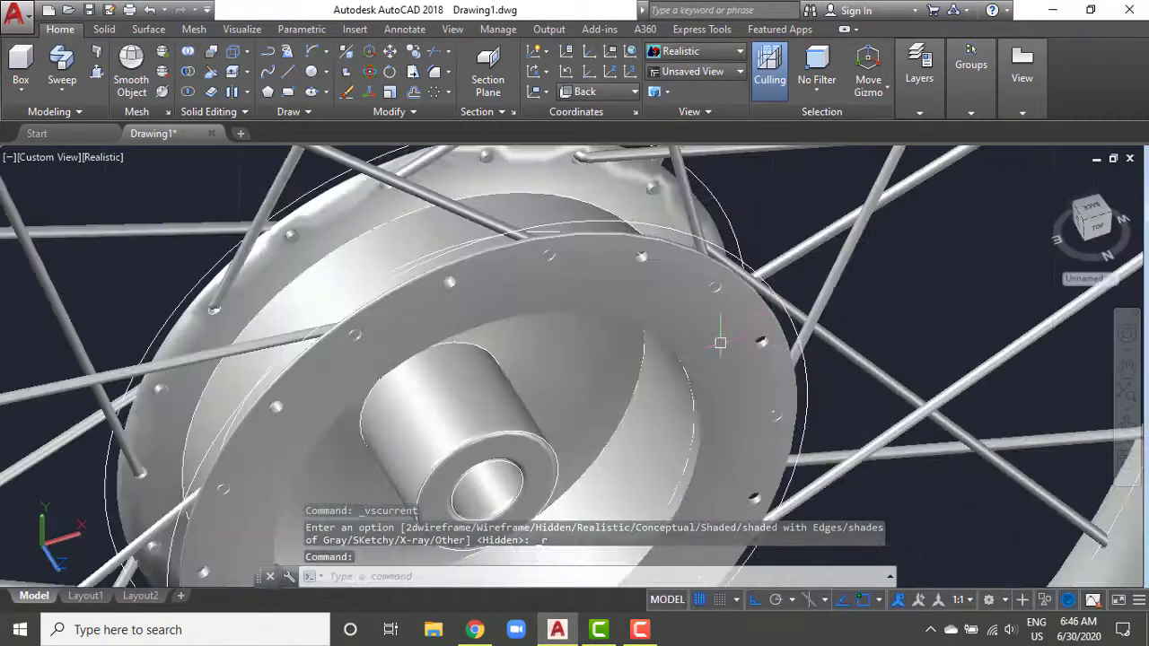
click(1097, 232)
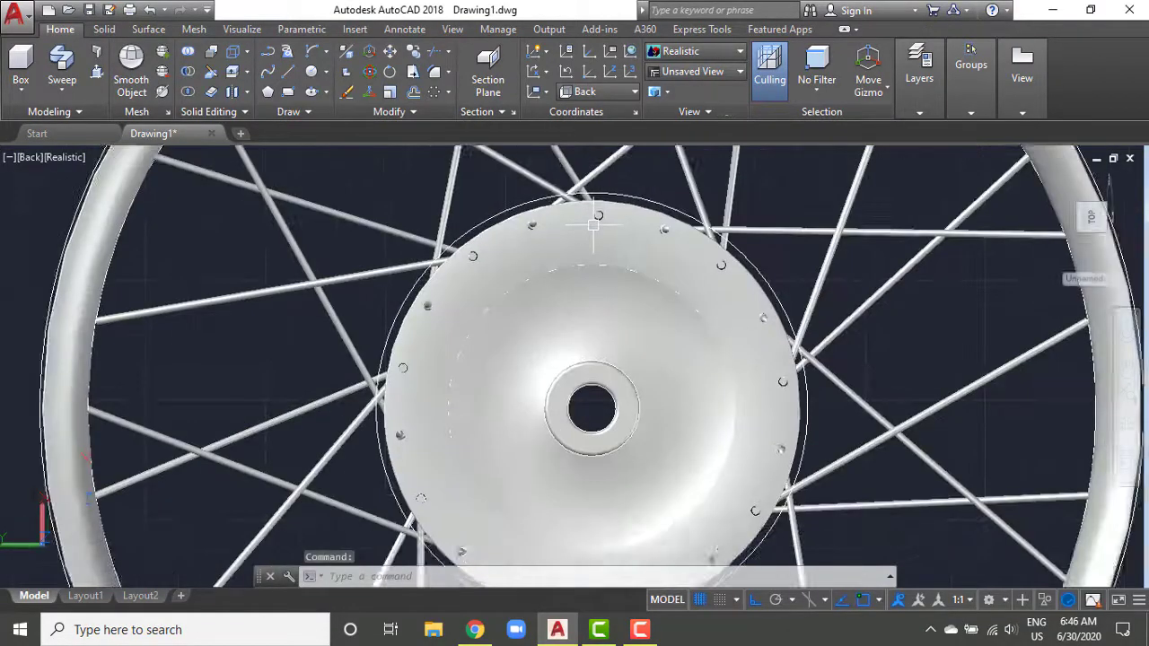
scroll(645, 296, up, 5)
scroll(633, 287, down, 5)
shift+middle_drag(632, 292, 645, 318)
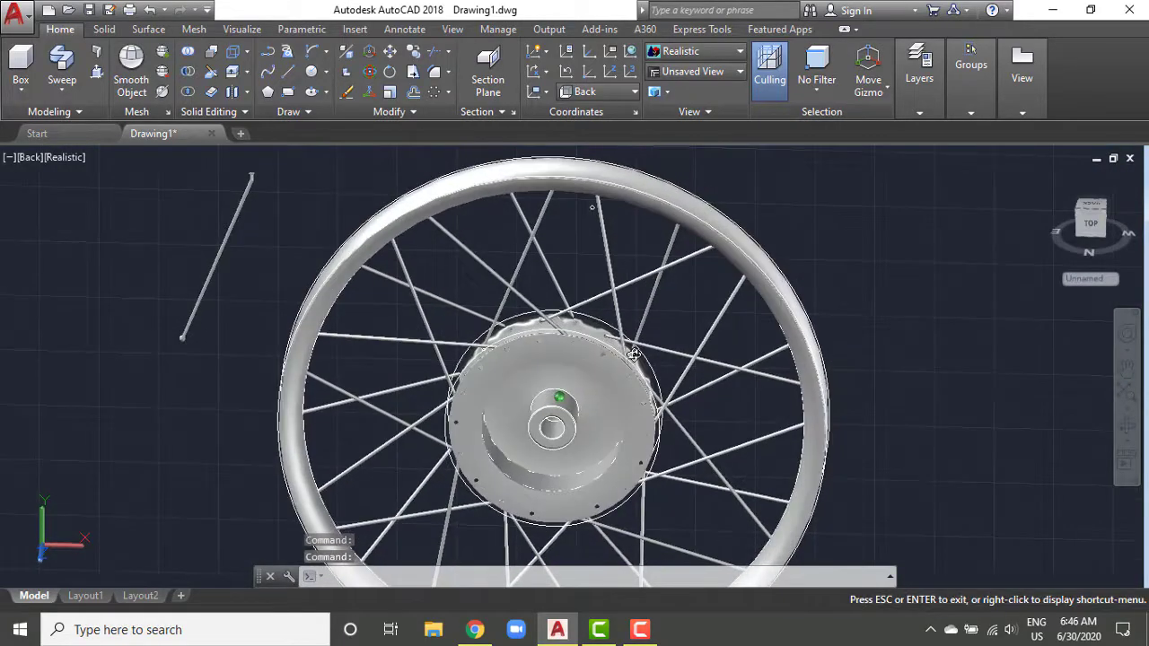
scroll(595, 315, up, 5)
Step: Draw a small circle centred on a hub hole
scroll(590, 329, up, 4)
key(c)
key(Return)
click(585, 310)
text(.0)
key(Return)
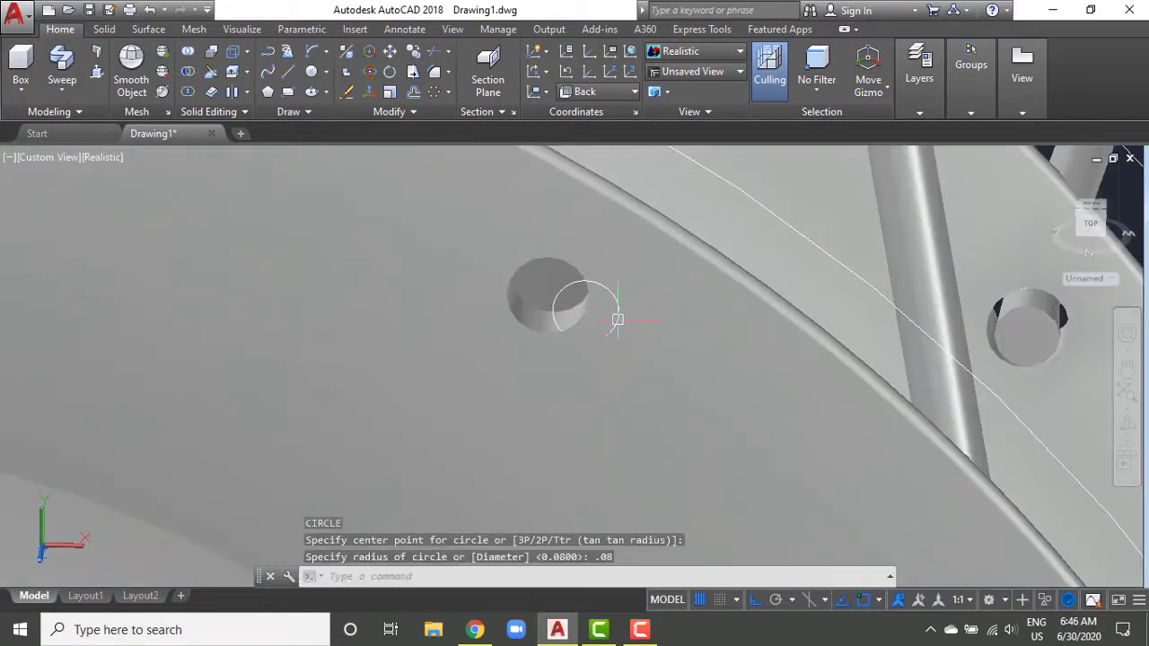
Step: Try moving the new circle, then undo the move and restore the circle
key(m)
key(Return)
click(620, 315)
key(Return)
click(619, 395)
click(581, 369)
key(Escape)
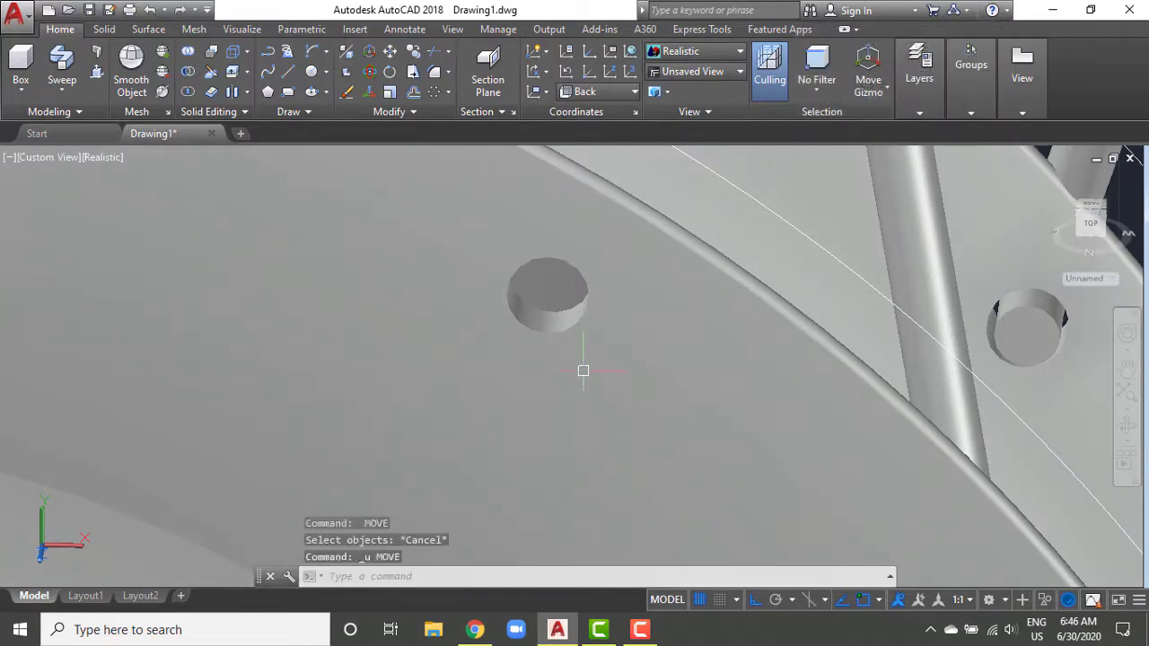
key(ctrl+z)
text(u)
key(Return)
click(182, 17)
Step: Move the small circle onto the hub hole
key(m)
key(Return)
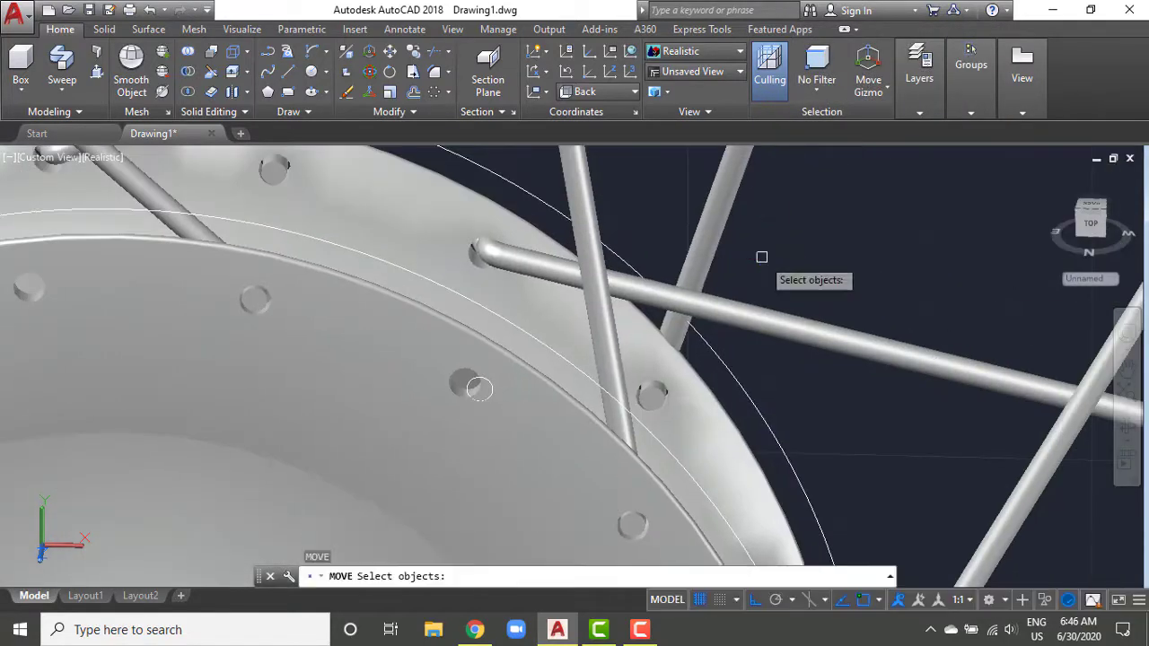
click(479, 388)
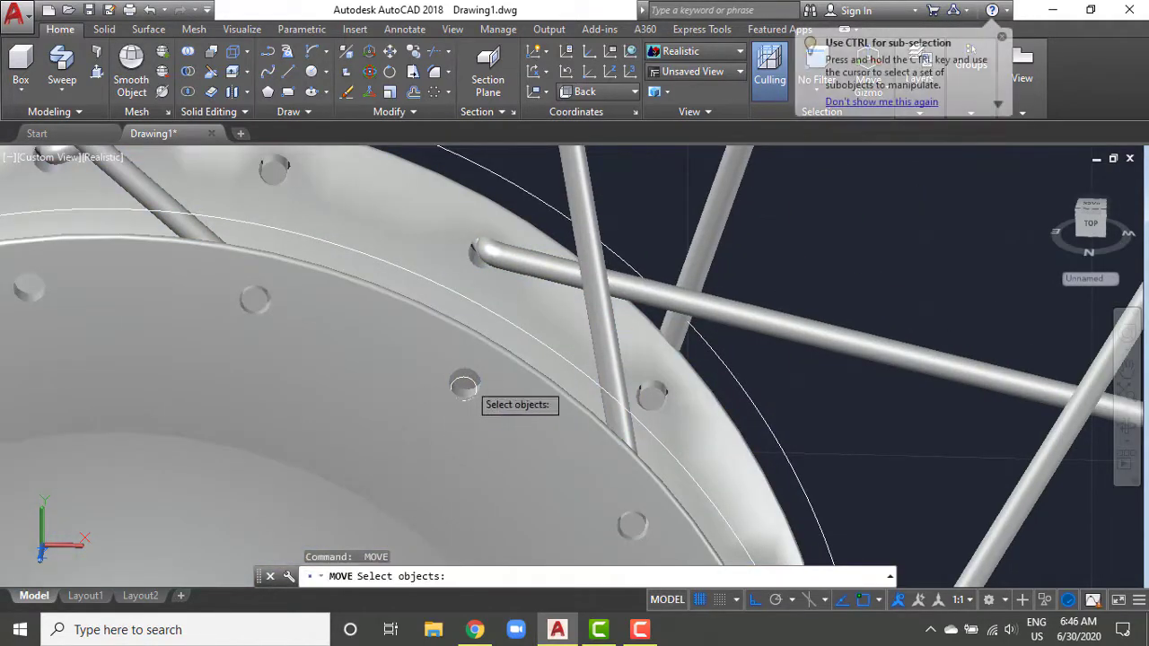
click(875, 218)
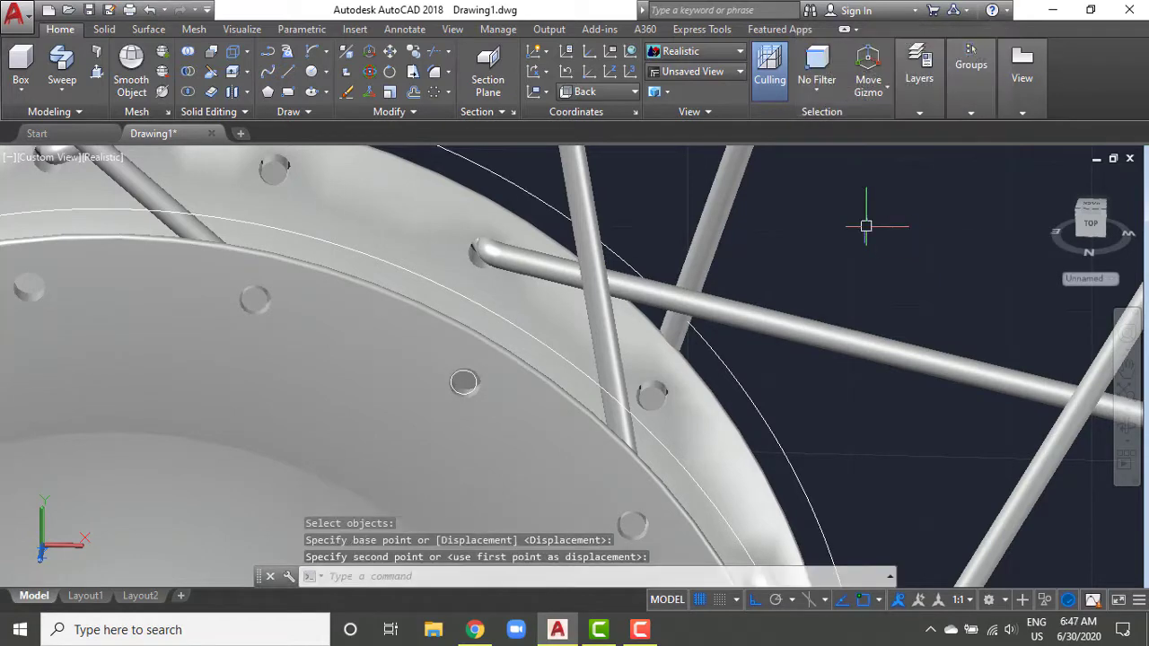
click(611, 398)
shift+middle_drag(611, 398, 527, 447)
scroll(527, 447, up, 3)
Step: Copy the small circle with a 0.2-unit displacement from the original
text(co)
key(Return)
click(400, 349)
key(Return)
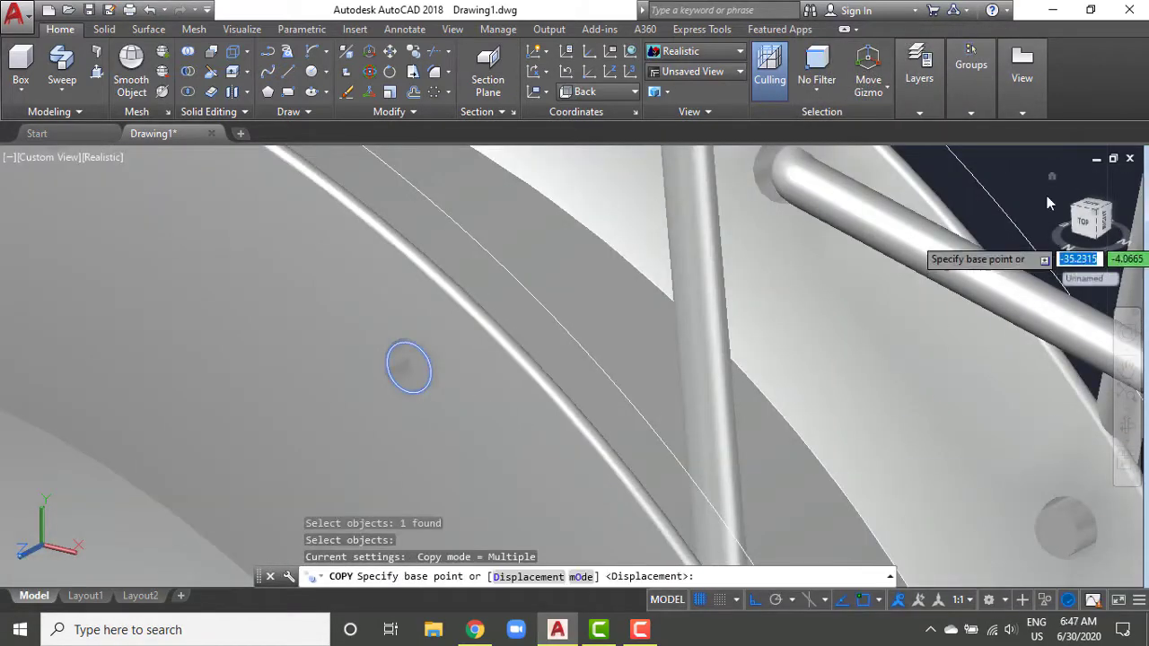
click(1030, 170)
key(Escape)
scroll(778, 349, down, 5)
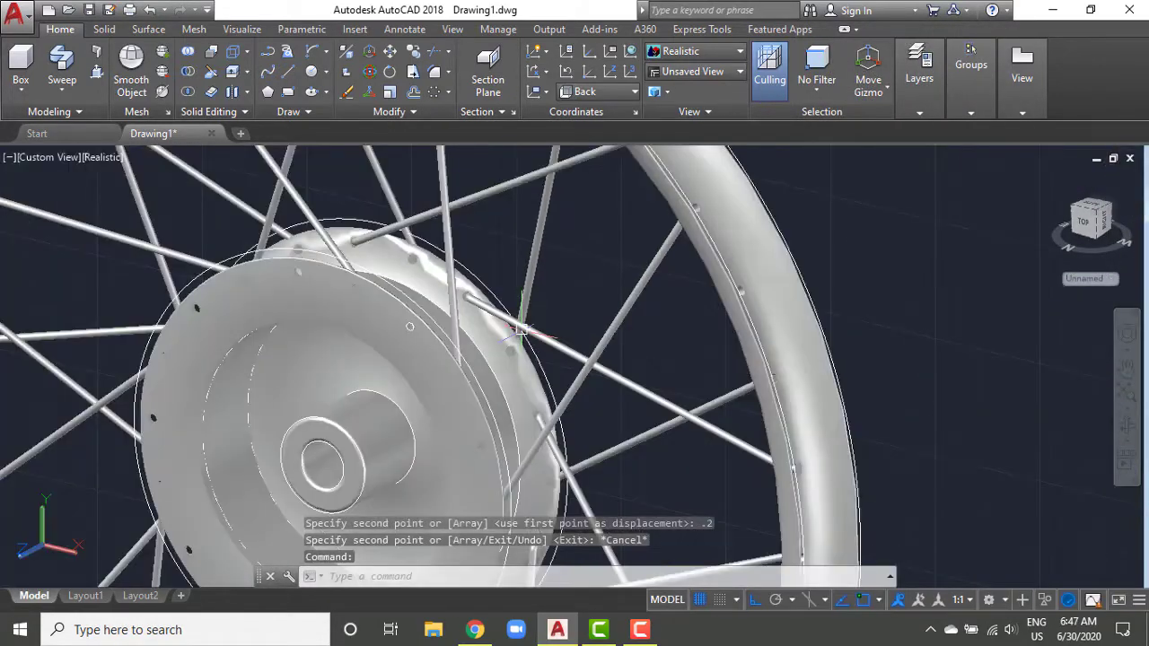
scroll(777, 348, down, 3)
scroll(703, 308, down, 2)
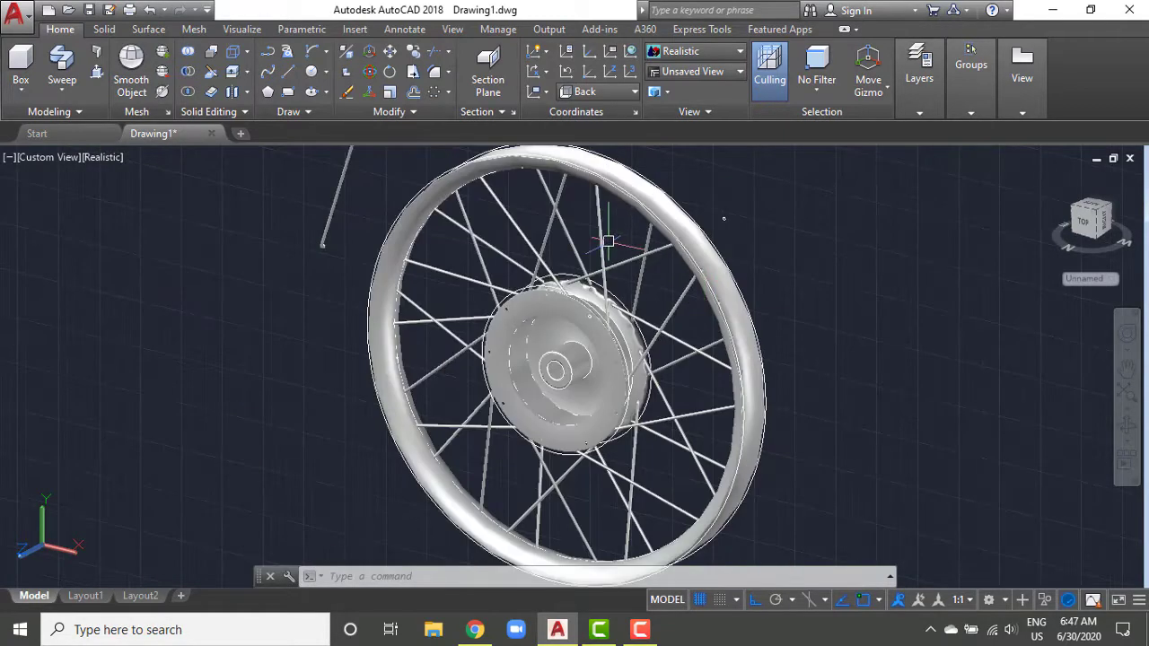
scroll(702, 278, down, 2)
Step: Switch the wheel's visual style back to 2D Wireframe
click(702, 275)
click(702, 276)
scroll(536, 238, up, 5)
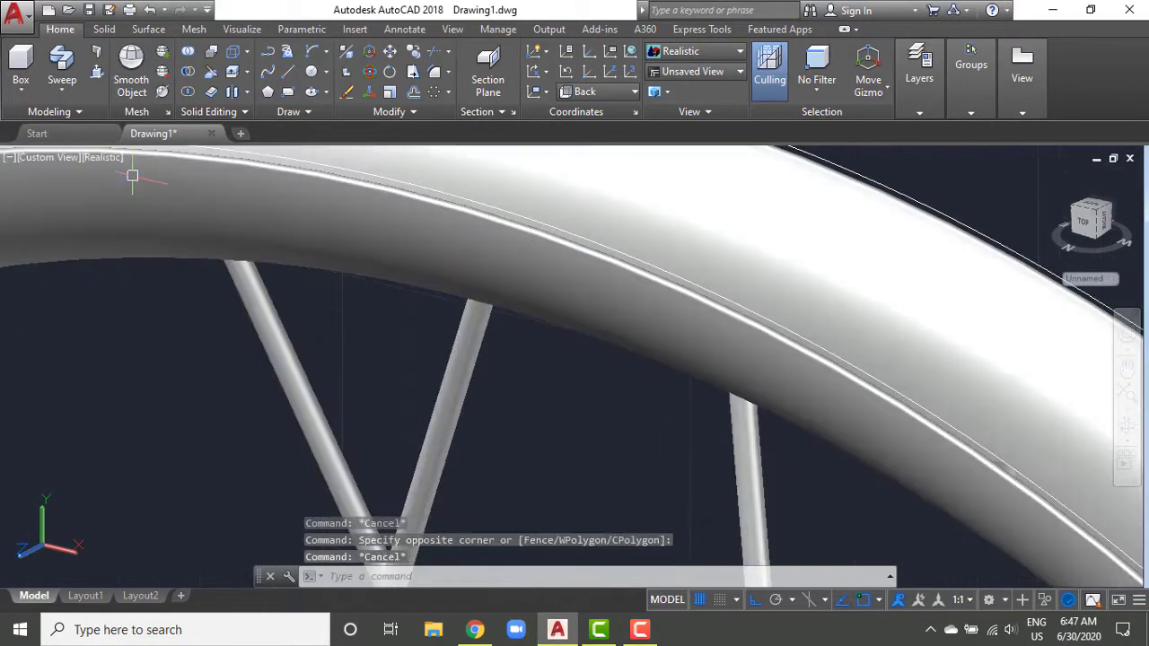
click(104, 157)
click(148, 168)
Step: Rotate the small circle 70° about the hub centre
click(546, 326)
key(Escape)
scroll(502, 341, up, 3)
text(RO)
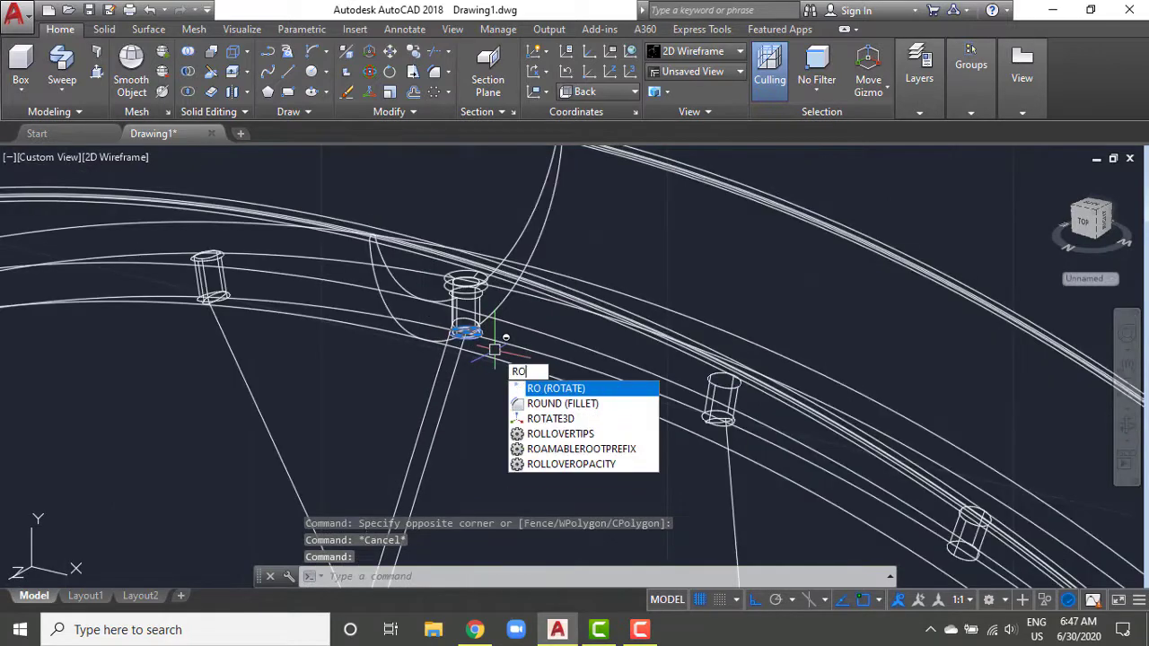
key(Return)
scroll(449, 444, down, 5)
click(424, 452)
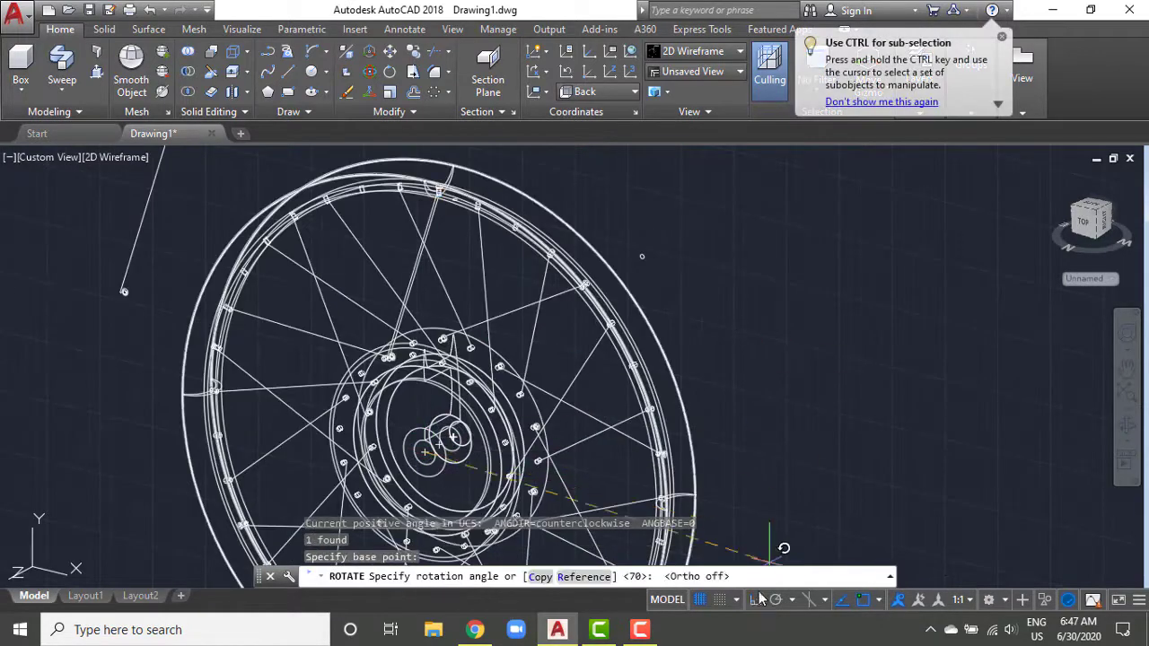
scroll(809, 475, up, 1)
scroll(653, 459, down, 3)
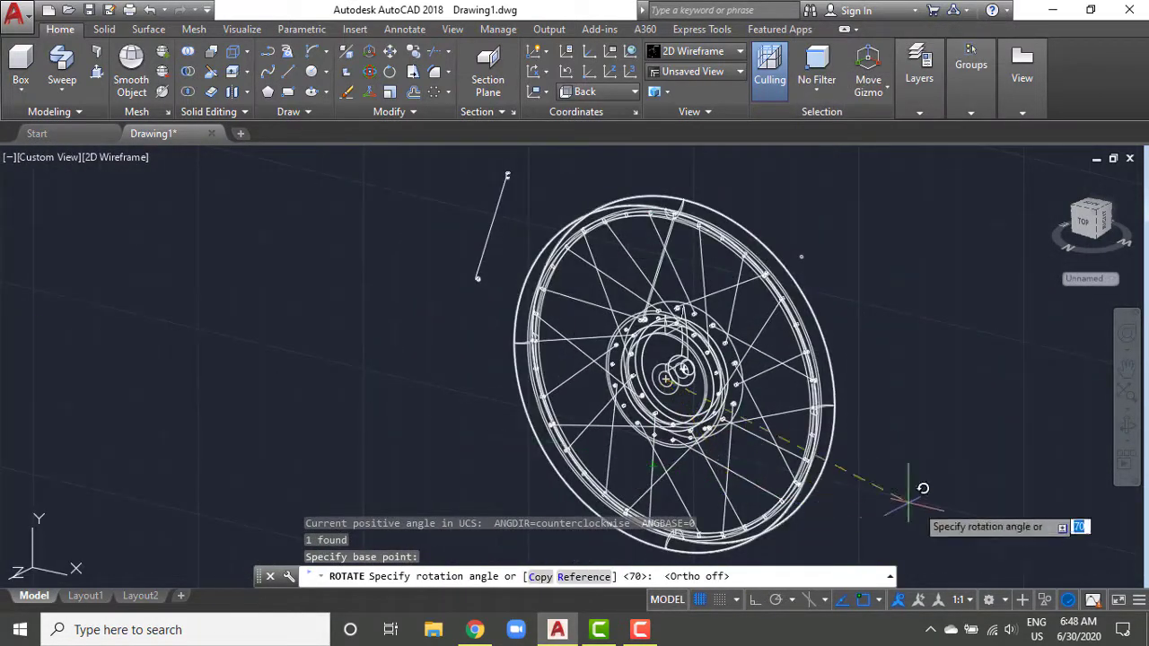
middle_drag(881, 541, 777, 509)
key(Return)
Step: Move the circle up to its final position at the cylinder
scroll(712, 539, up, 5)
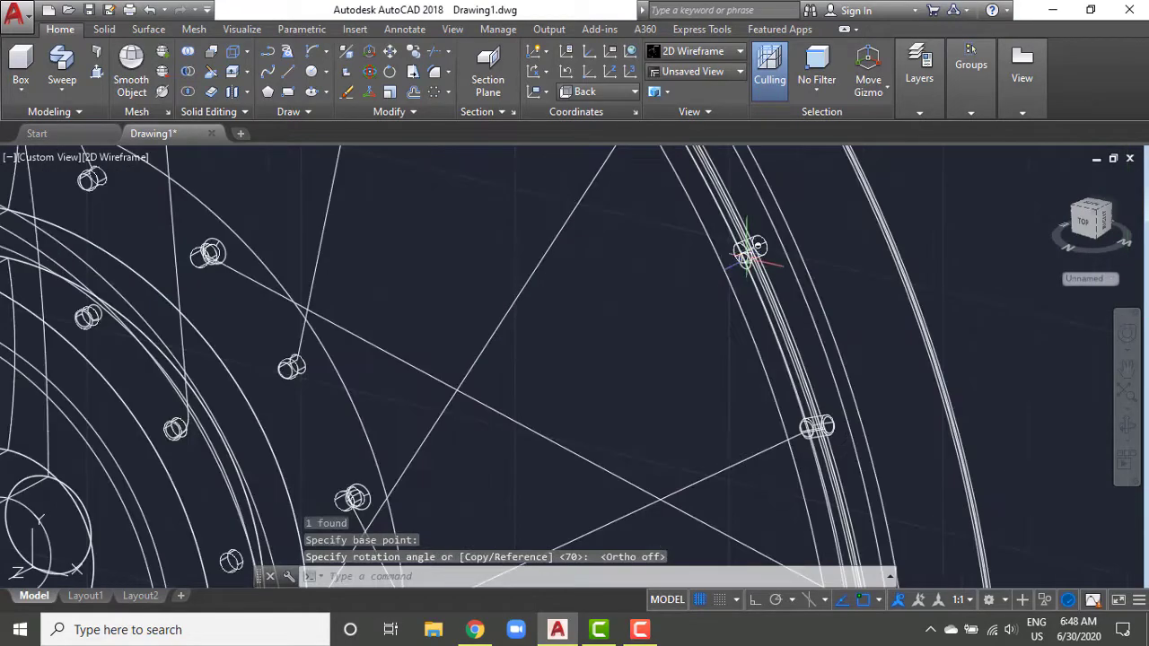
scroll(646, 297, up, 5)
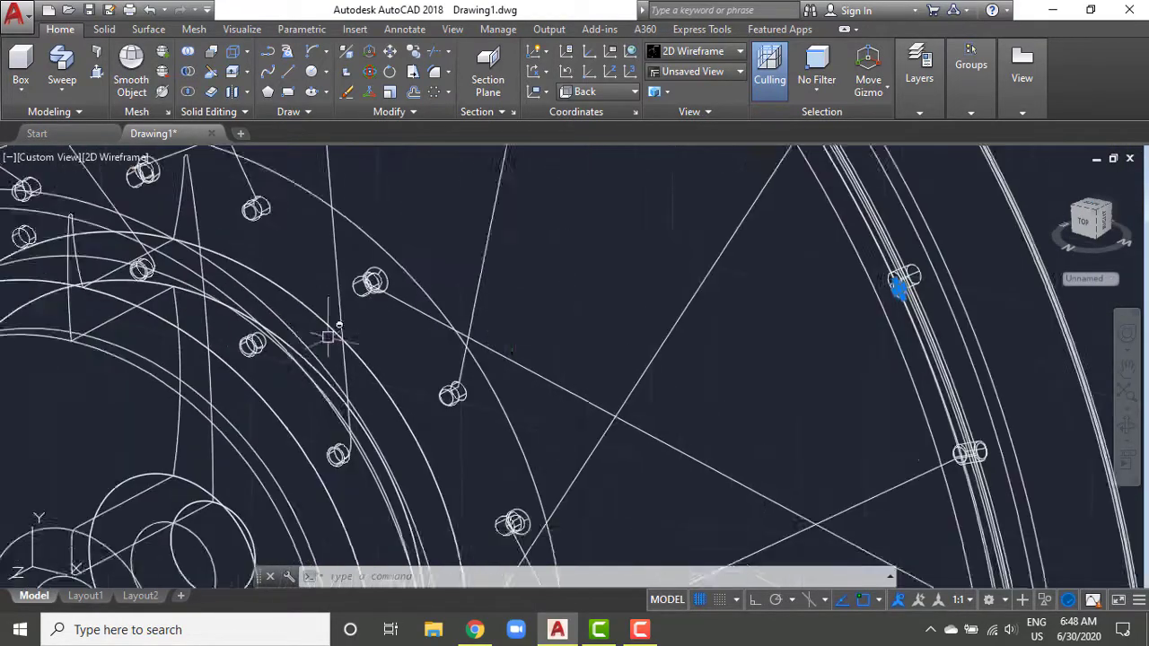
scroll(709, 350, up, 5)
text(m)
key(Return)
drag(692, 403, 629, 359)
click(629, 478)
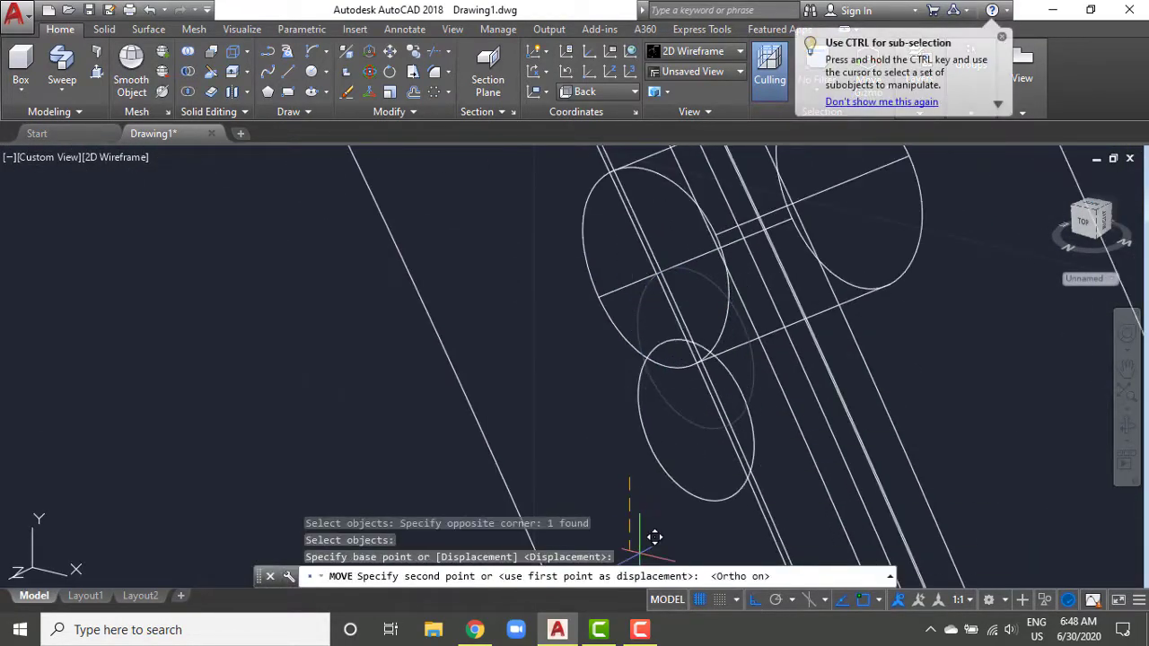
click(637, 359)
key(Return)
click(692, 308)
key(Return)
click(619, 409)
click(625, 398)
scroll(628, 377, down, 3)
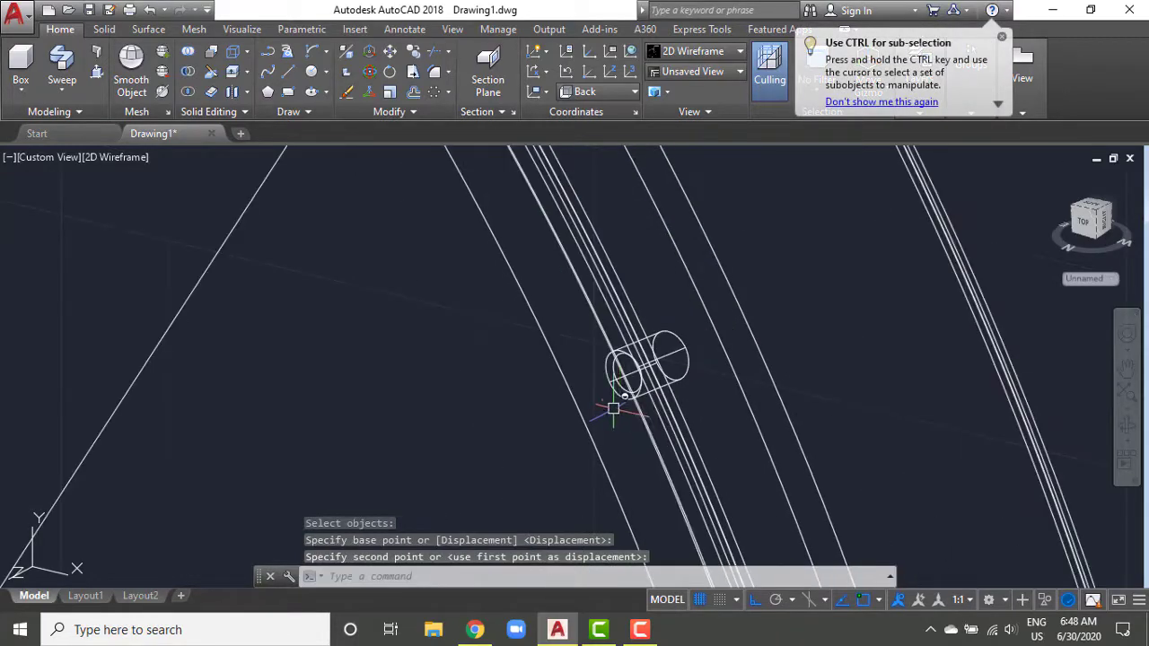
Step: Draw the spoke line segments starting from the cylinder centre
text(l)
key(Return)
click(611, 326)
scroll(272, 224, down, 2)
scroll(272, 229, up, 5)
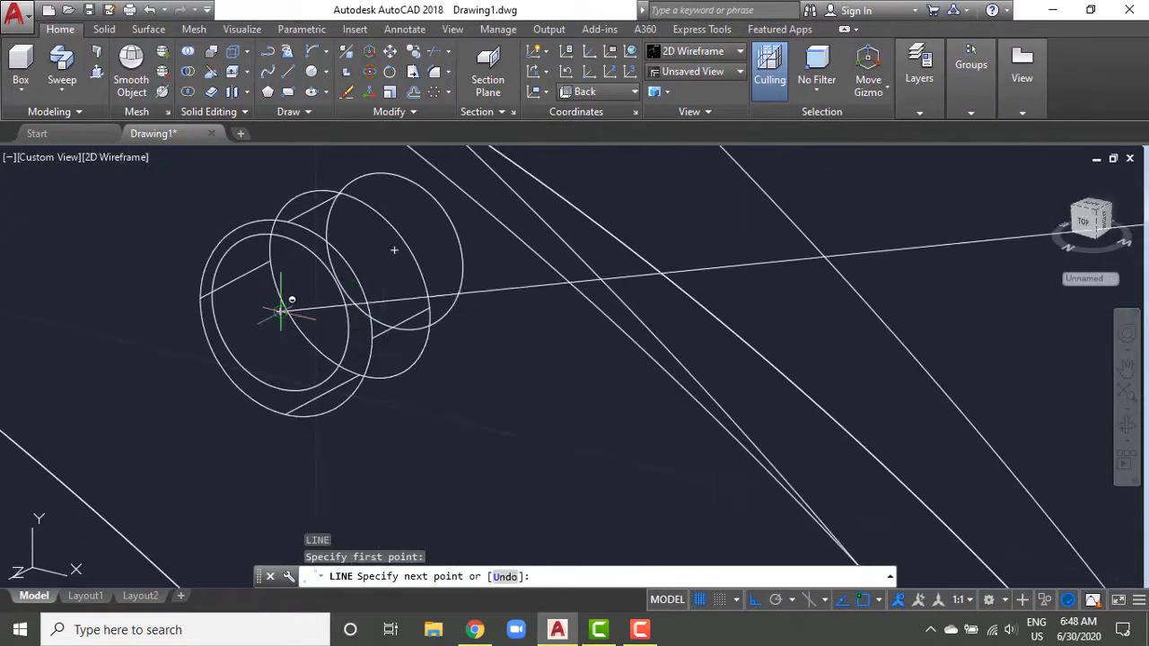
click(287, 300)
click(390, 261)
scroll(377, 265, up, 3)
mouse_move(371, 269)
shift+middle_down()
mouse_move(475, 344)
mouse_move(480, 325)
shift+middle_up()
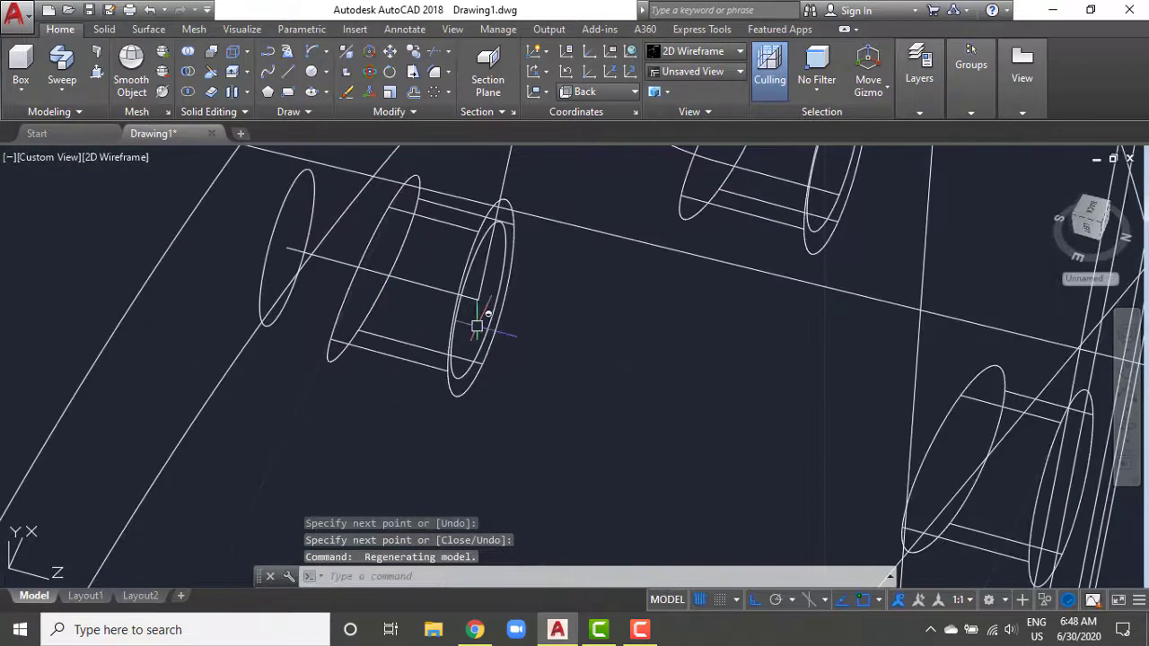
Step: Shift the new line by 0.05 units to align it with the cylinder
text(m)
key(Return)
click(480, 300)
key(Return)
click(477, 300)
click(551, 314)
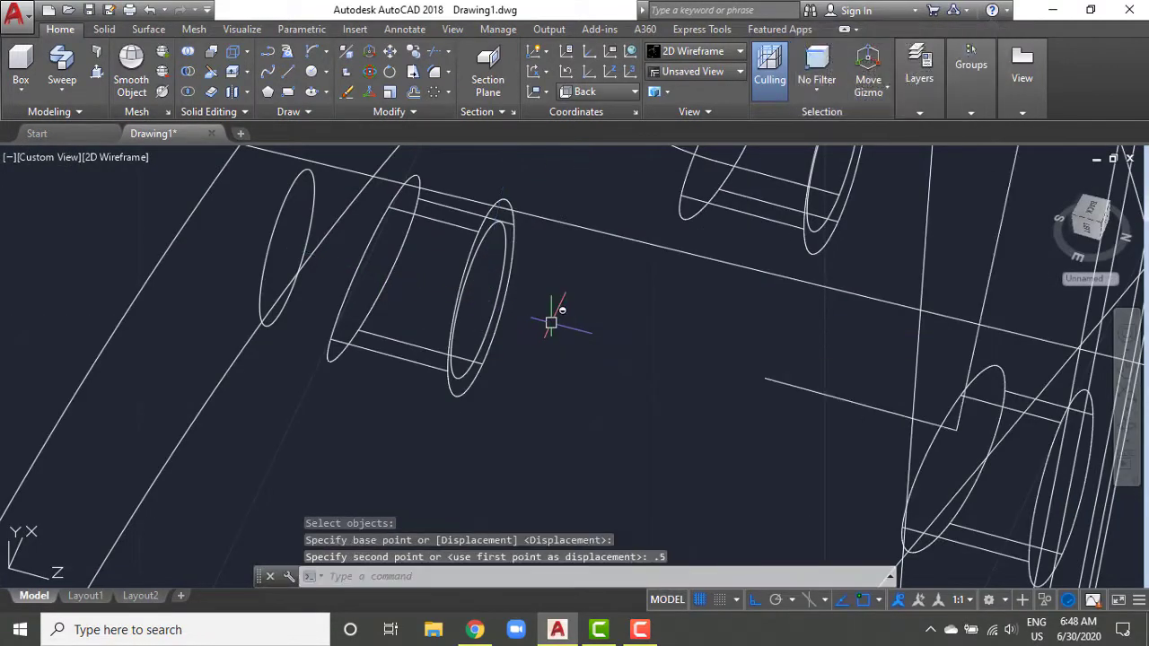
key(Return)
click(503, 296)
key(Return)
click(482, 298)
click(541, 307)
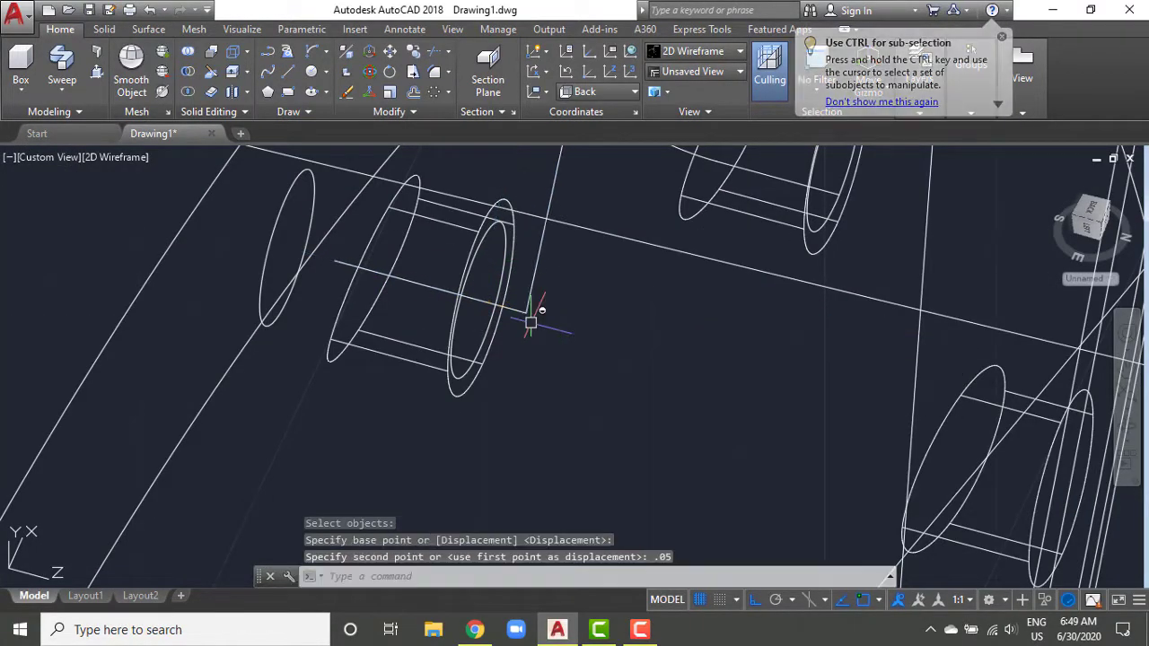
Step: Fillet the corner between the diagonal line and the second line with radius 0.09
text(l)
key(Return)
click(389, 284)
key(Escape)
text(f)
key(Return)
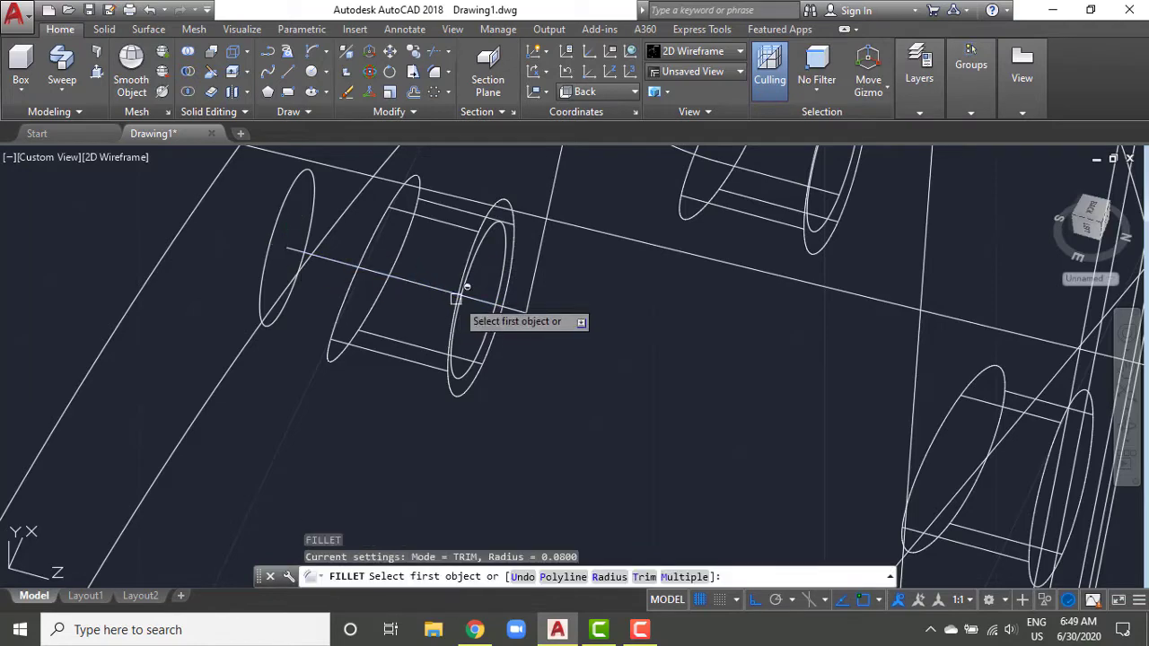
click(453, 293)
text(r)
key(Return)
Step: Join the four filleted pieces into one spline path
key(Return)
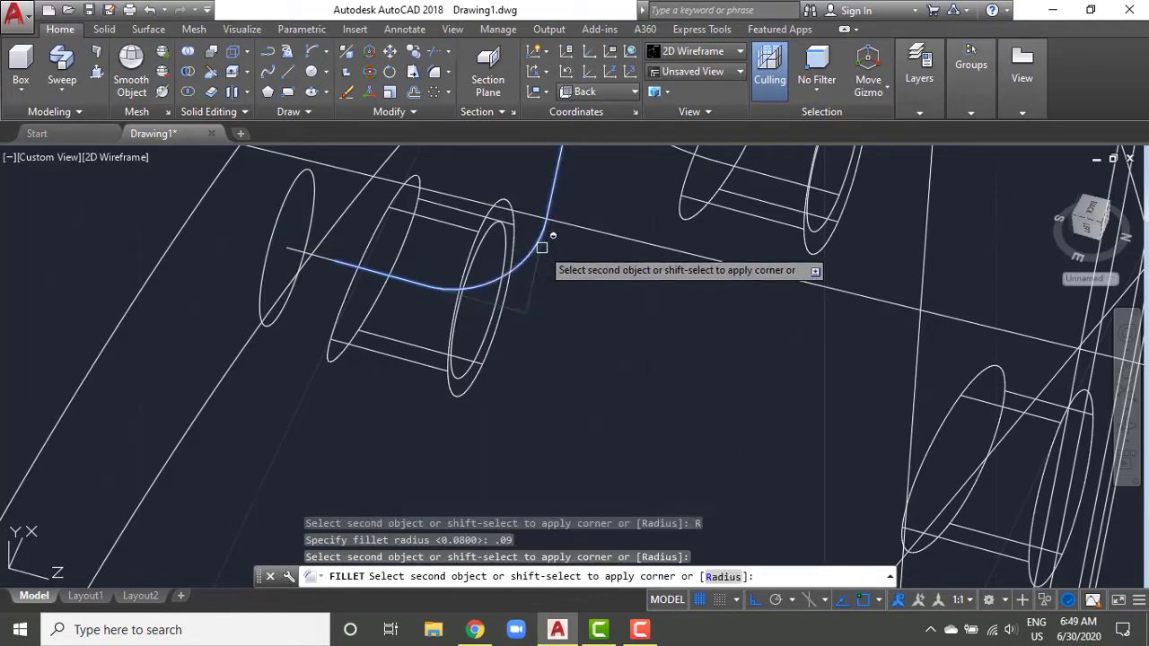
click(542, 252)
text(j)
key(Return)
click(329, 247)
key(Return)
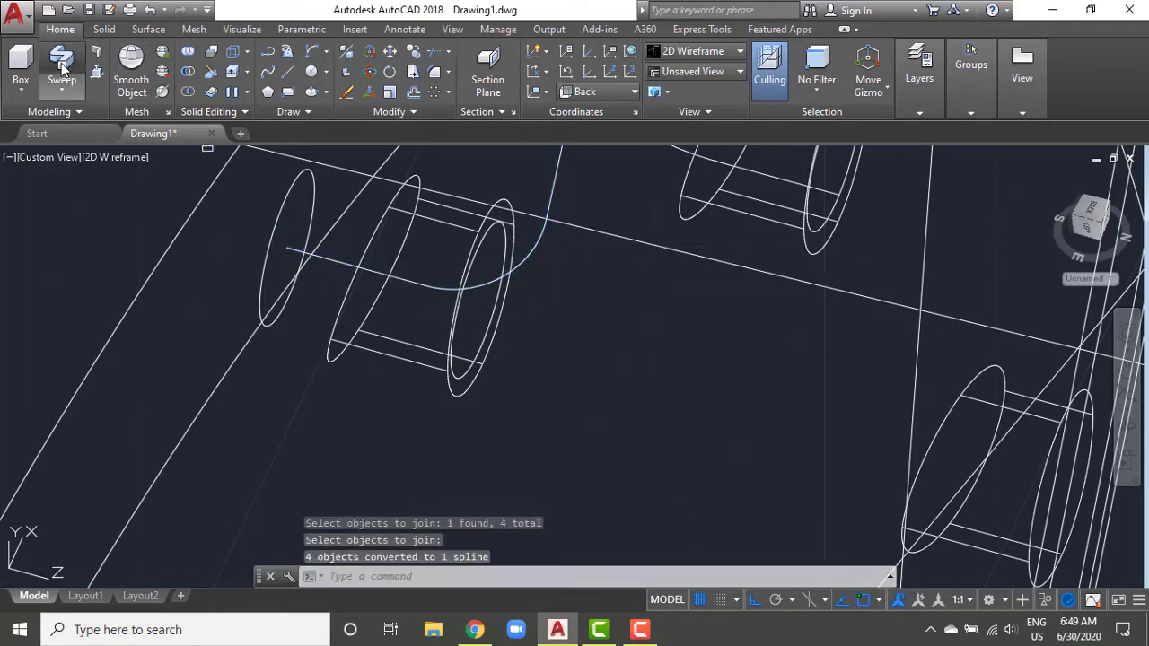
click(62, 63)
click(333, 260)
key(Return)
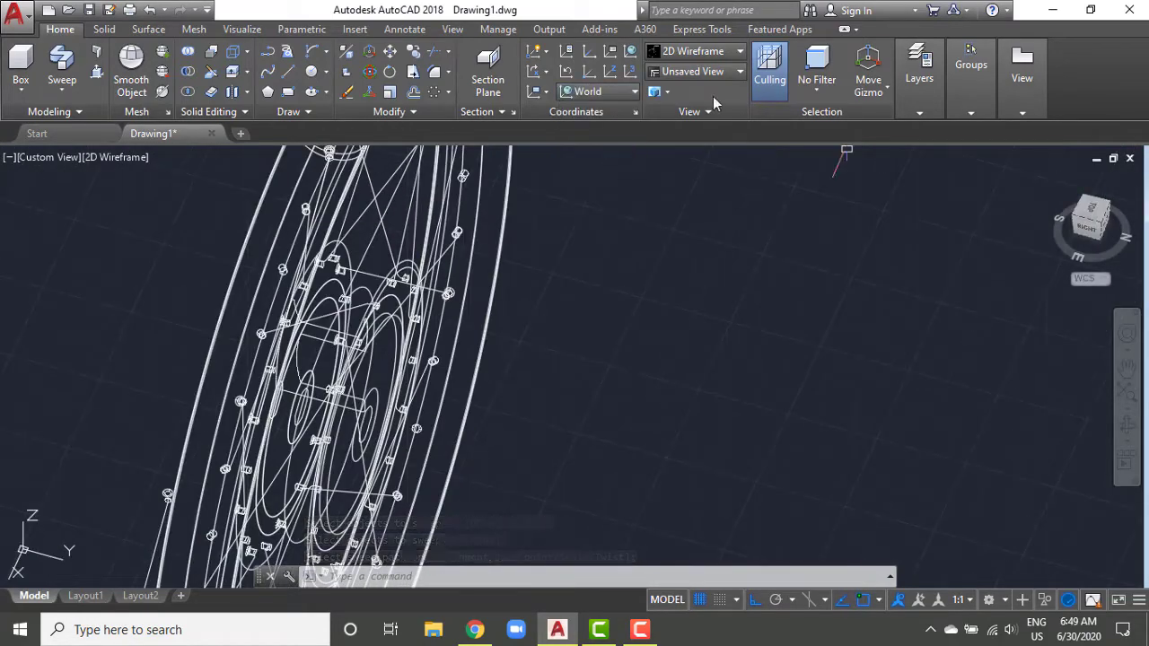
Step: Switch the visual style to Realistic and align the UCS to Back
click(115, 157)
click(154, 255)
scroll(633, 355, down, 5)
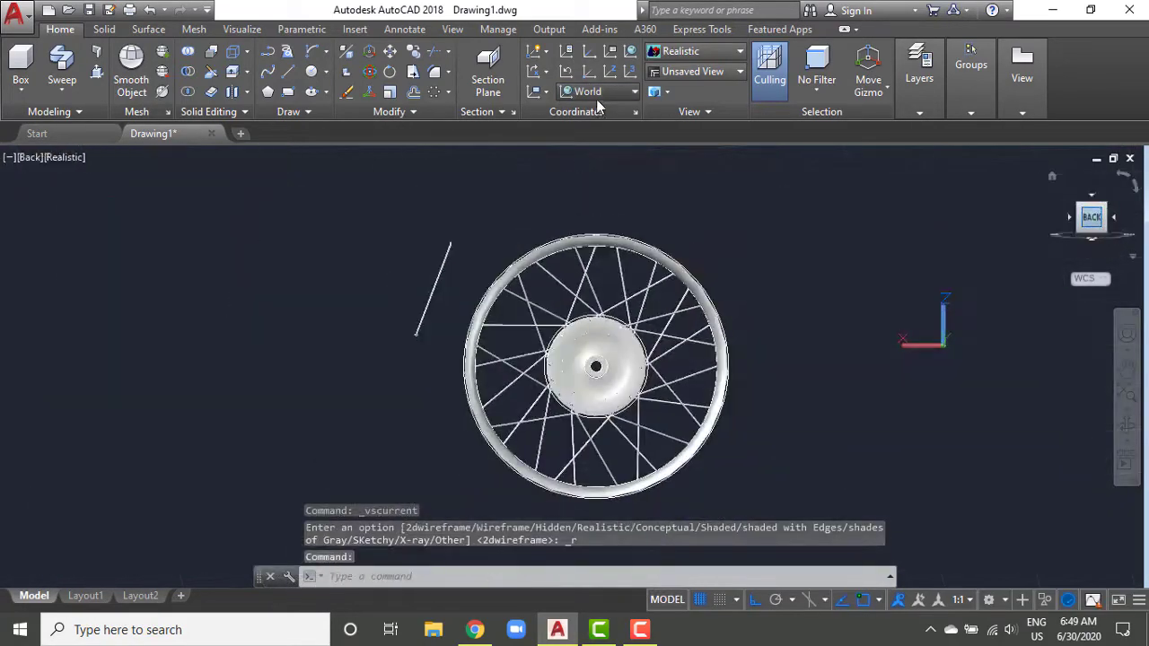
click(587, 226)
scroll(679, 325, up, 3)
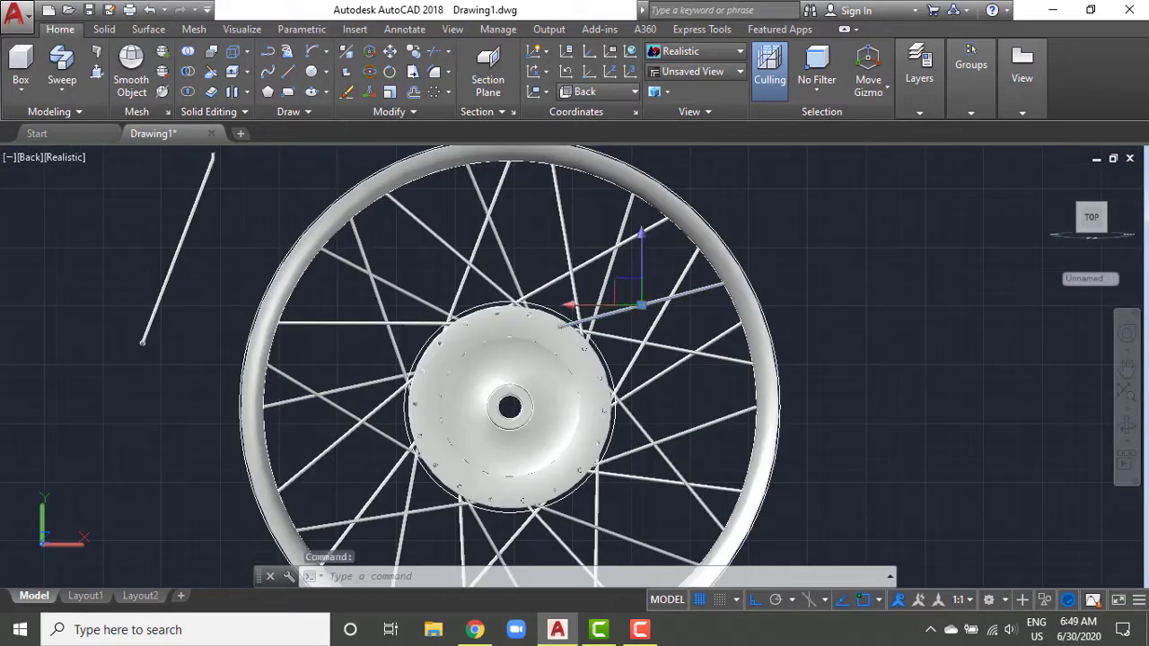
scroll(503, 322, up, 3)
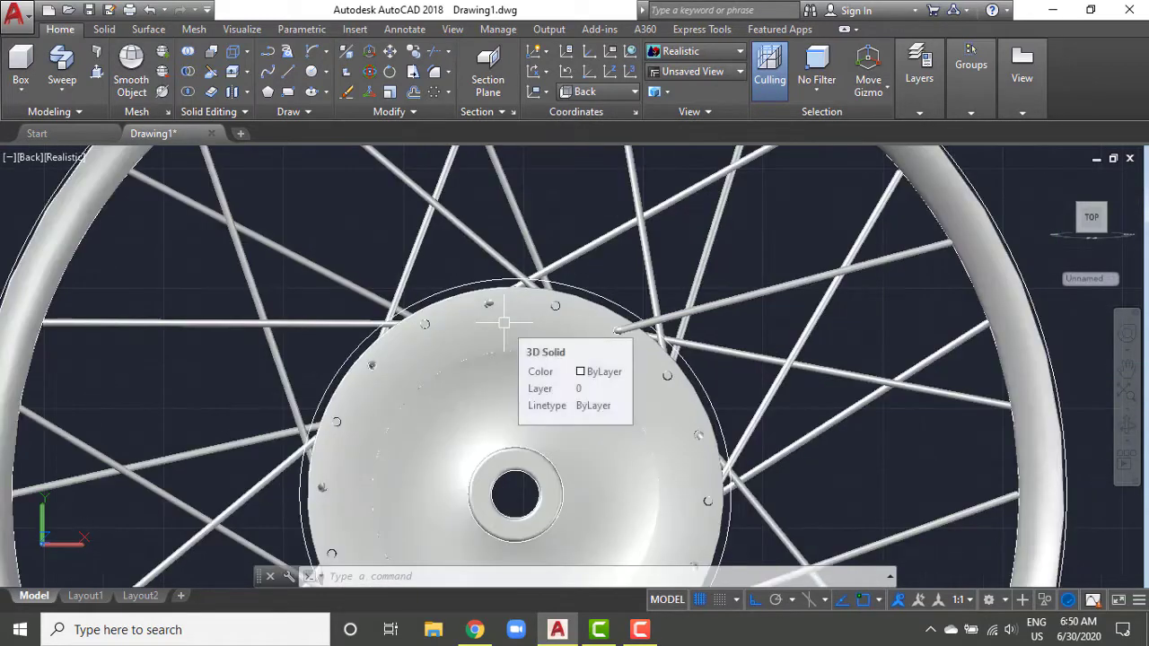
Step: Polar-array the bent spoke around the hub centre
click(400, 97)
click(818, 278)
key(Return)
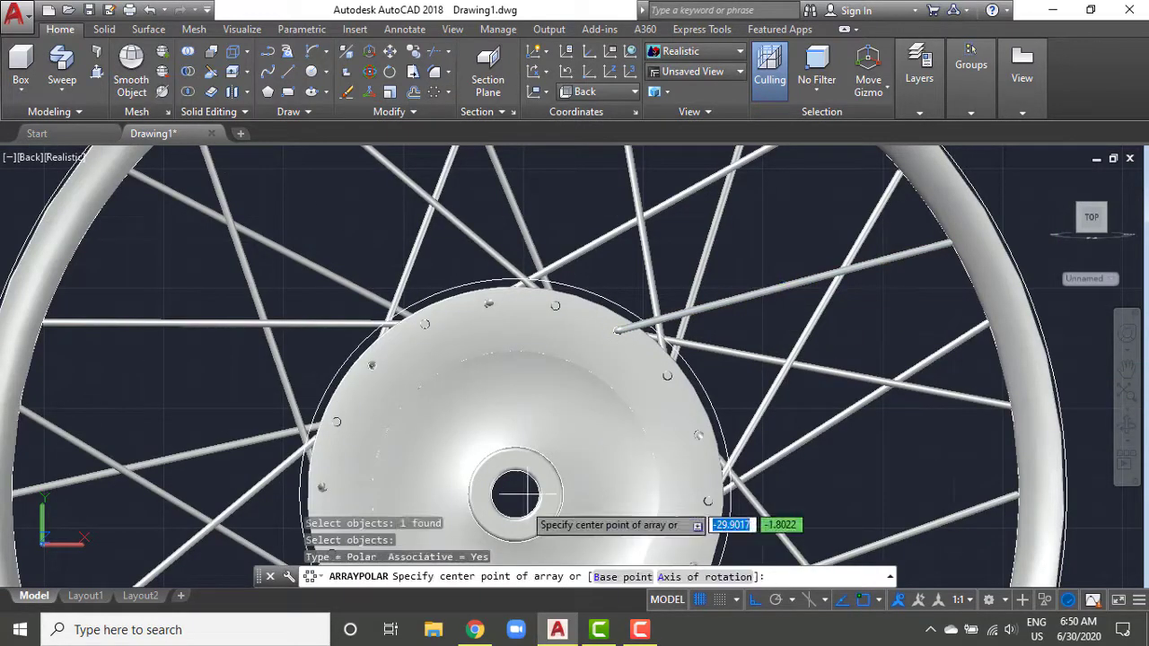
click(514, 494)
key(Return)
key(Return)
scroll(636, 371, down, 5)
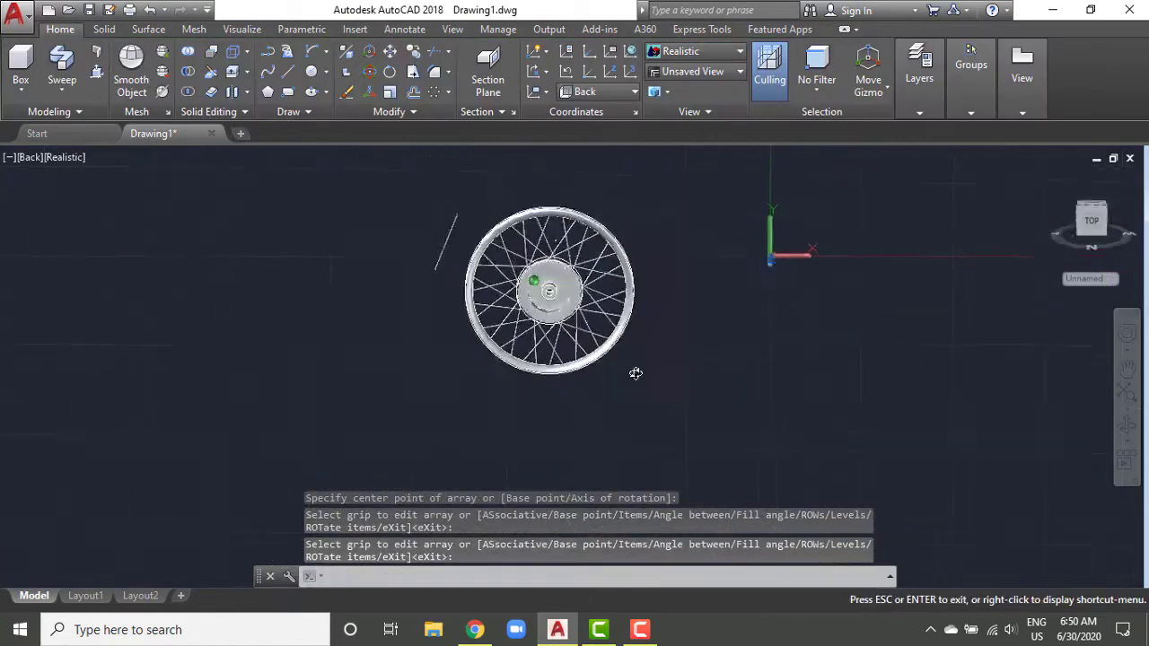
shift+middle_drag(636, 371, 668, 311)
Step: Move the selected wheel parts and rim to a new spot
text(m)
key(Return)
scroll(631, 327, up, 5)
click(569, 243)
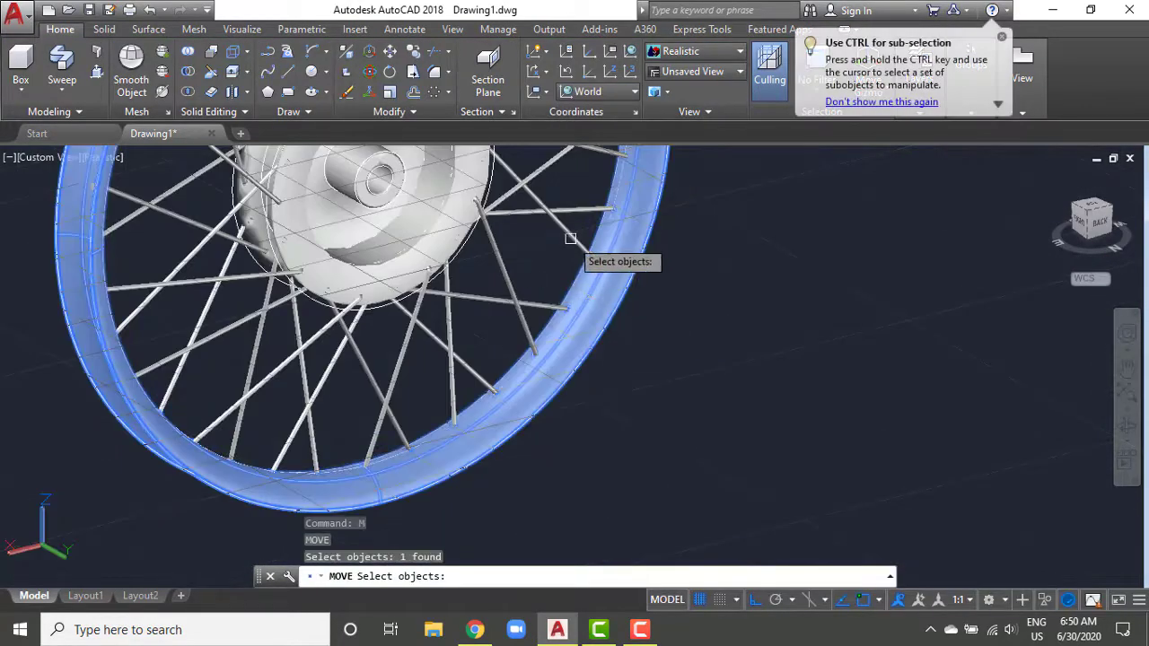
click(500, 244)
scroll(397, 243, down, 6)
key(Return)
click(395, 233)
Step: Erase the leftover copy at top left, then undo the erase, move and UCS change
click(579, 341)
drag(315, 167, 423, 333)
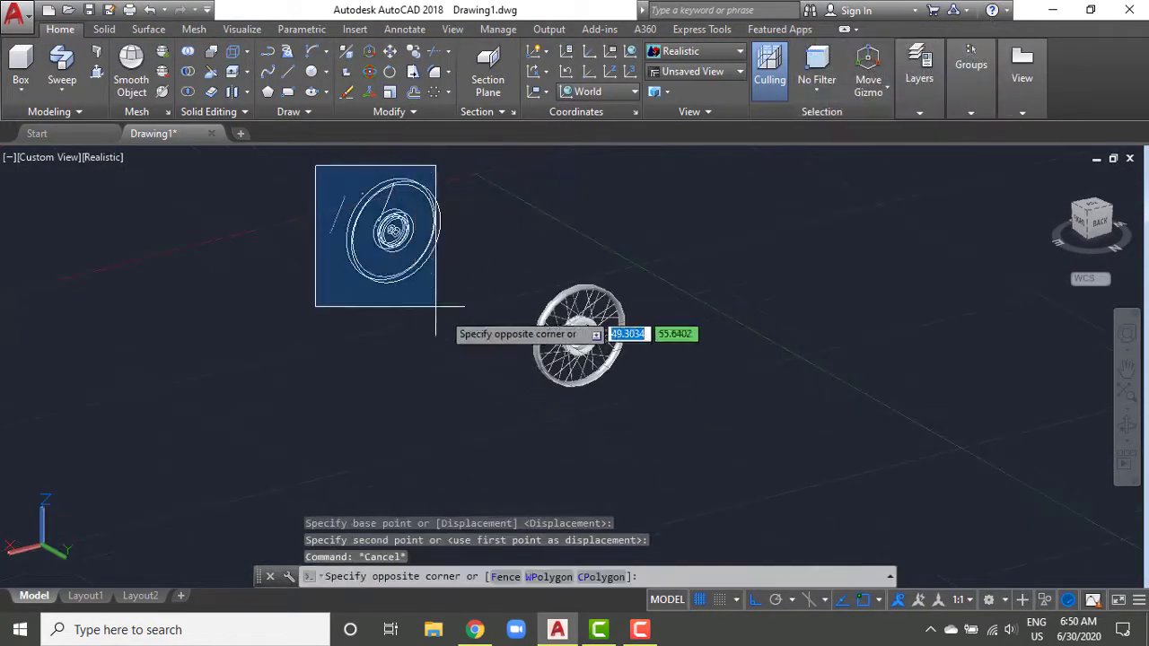
key(e)
key(Return)
scroll(598, 345, up, 5)
shift+middle_drag(669, 377, 674, 344)
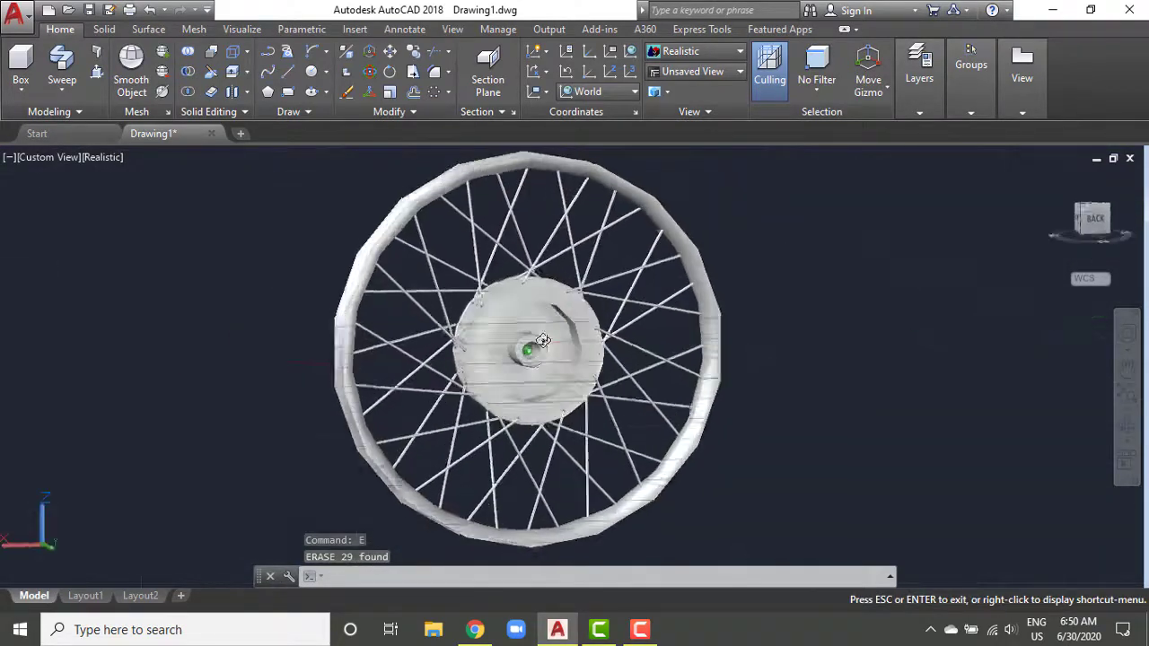
key(ctrl+z)
key(ctrl+z)
key(ctrl+z)
scroll(541, 348, up, 4)
scroll(541, 348, down, 2)
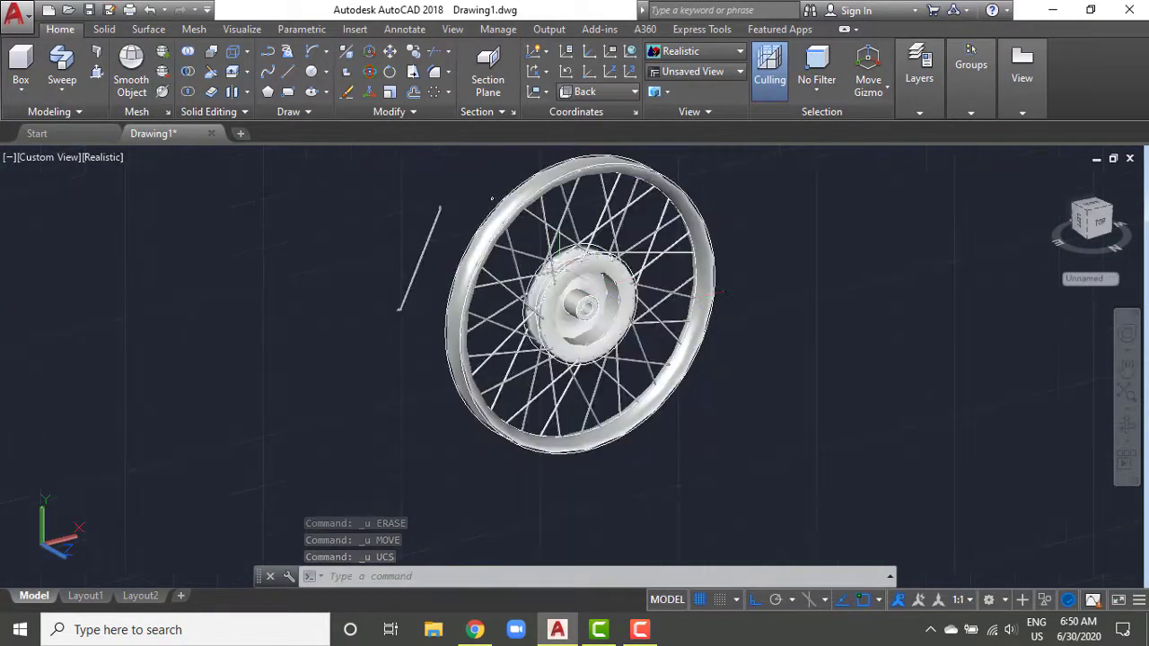
shift+middle_drag(722, 337, 700, 441)
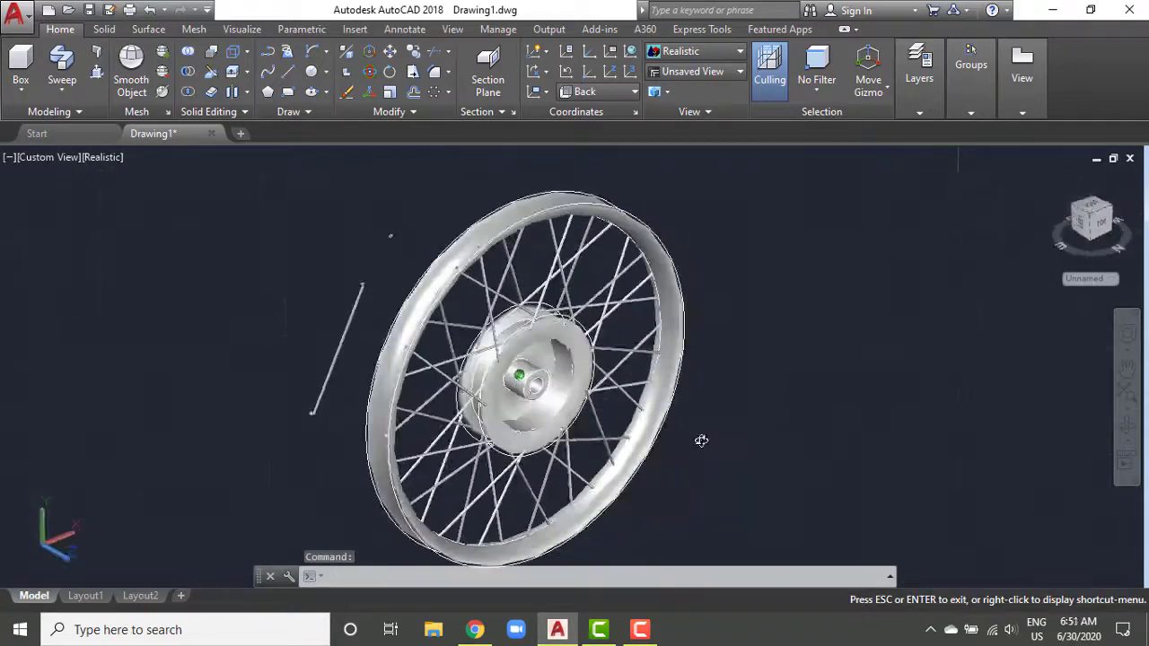